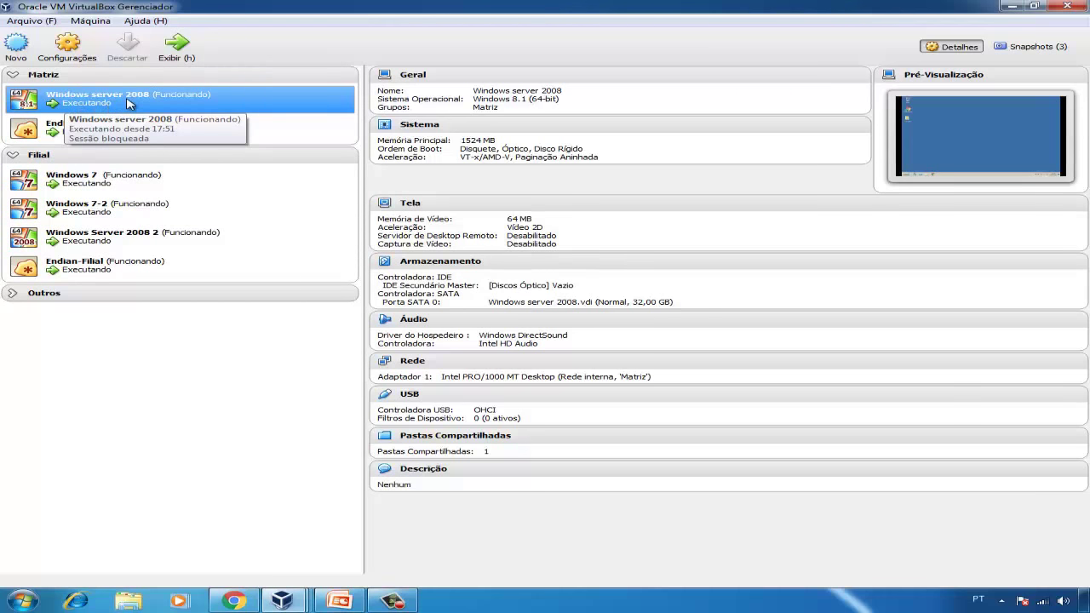
Review the configuration details of the server, Endian and Windows 7 virtual machines in the Matriz and Filial groups
left_click(163, 128)
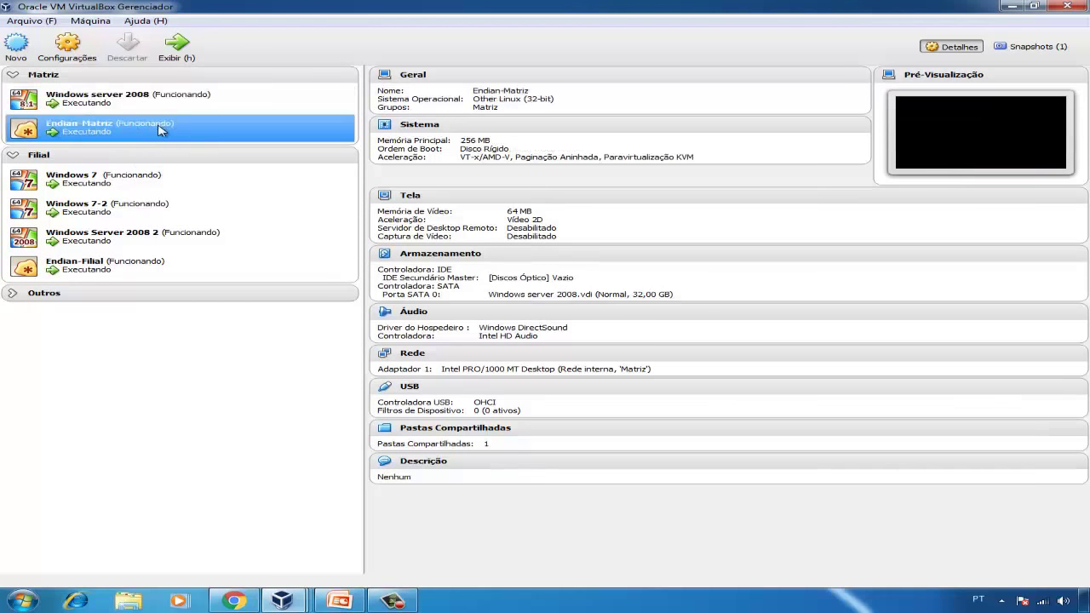
left_click(156, 180)
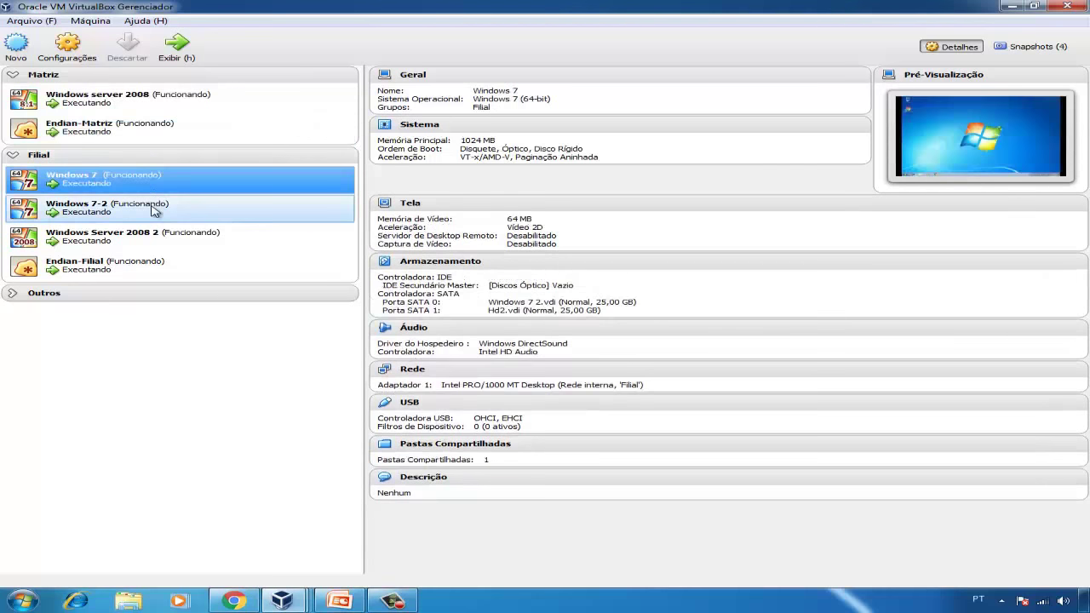
left_click(158, 210)
left_click(140, 242)
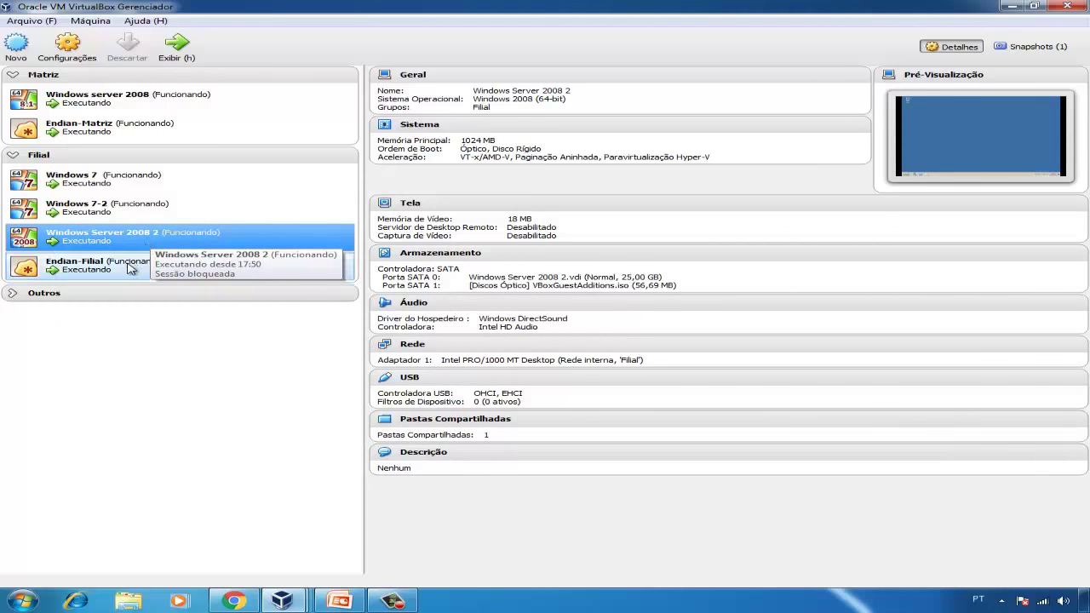
left_click(129, 270)
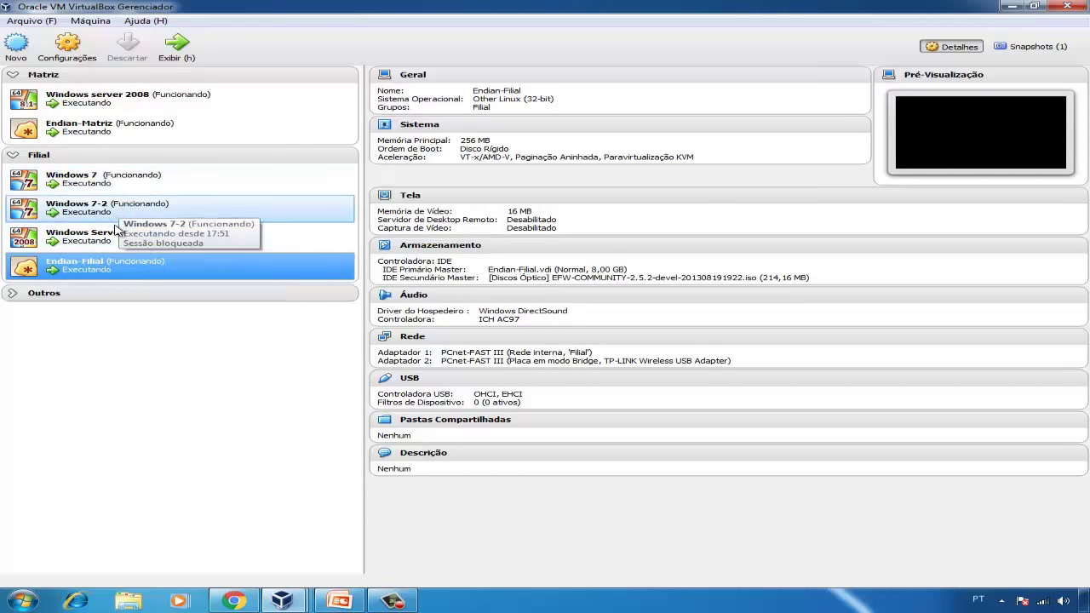
left_click(204, 107)
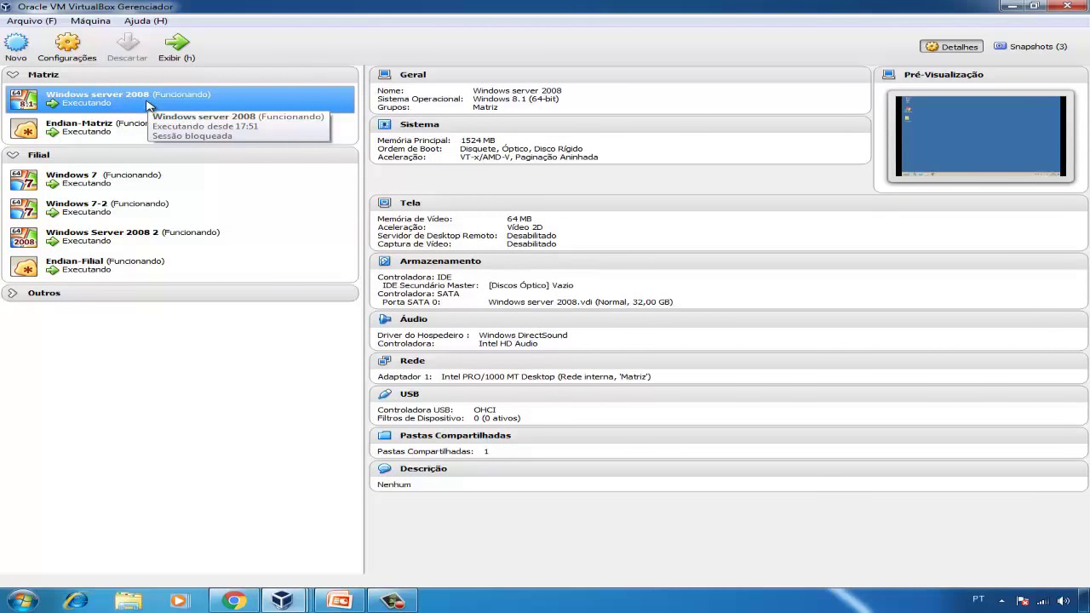
left_click(161, 183)
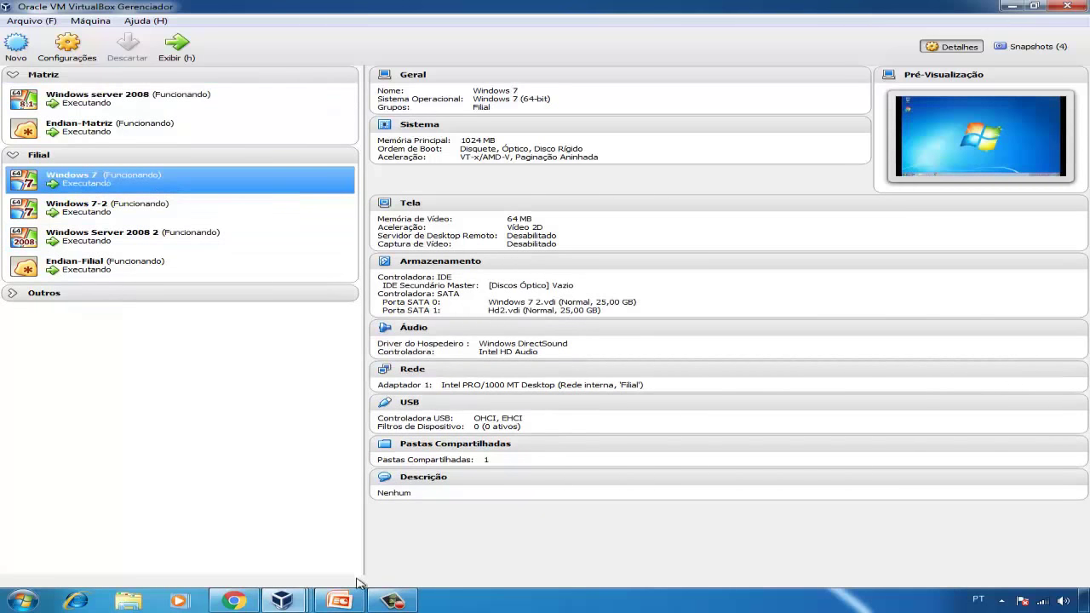
Close the PowerPoint and Chrome windows and return to the VirtualBox manager
left_click(339, 600)
left_click(1067, 6)
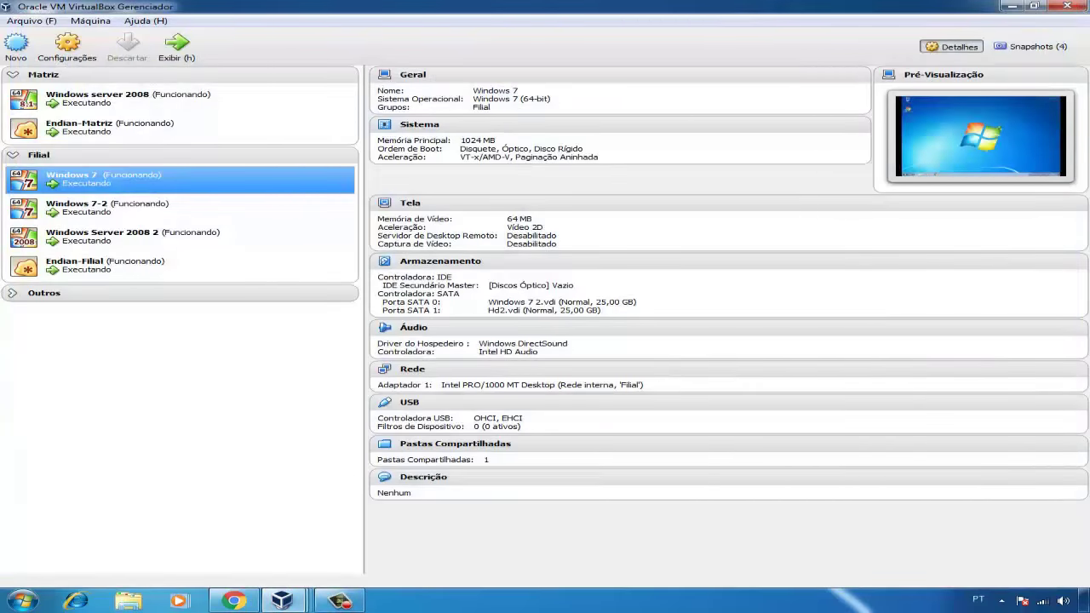
key("alt+Tab")
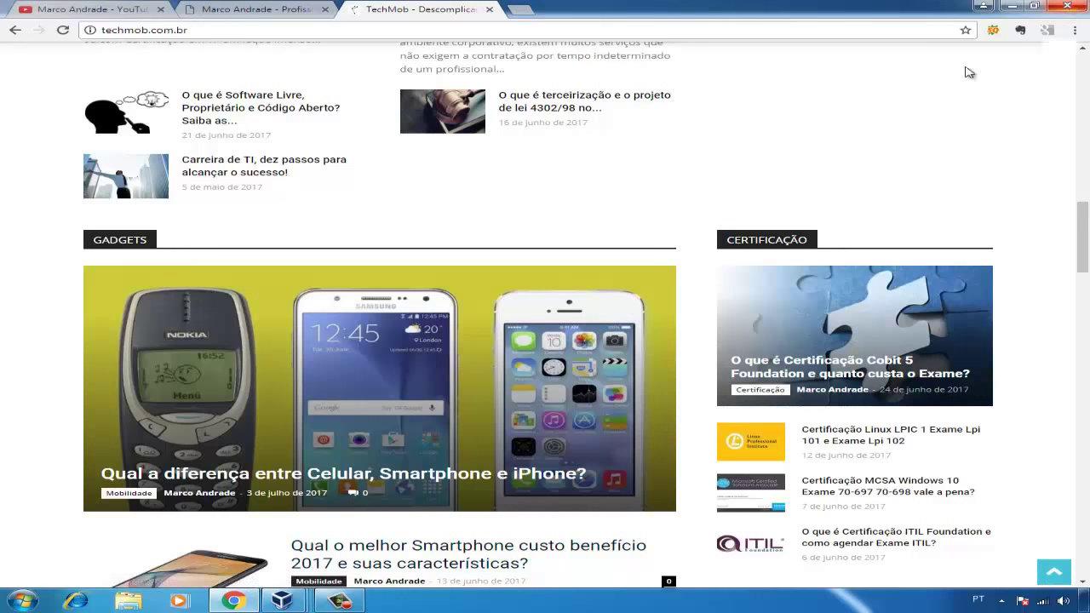
key("alt+Tab")
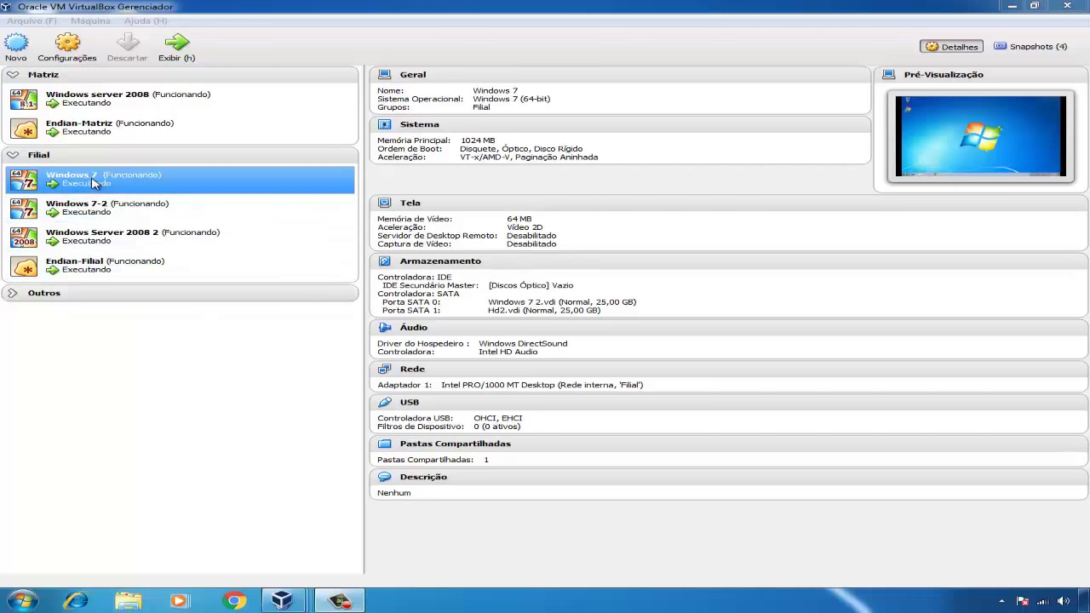
Show the running Windows 7 machine of the Filial group and open its computer name and domain change settings
double_click(194, 186)
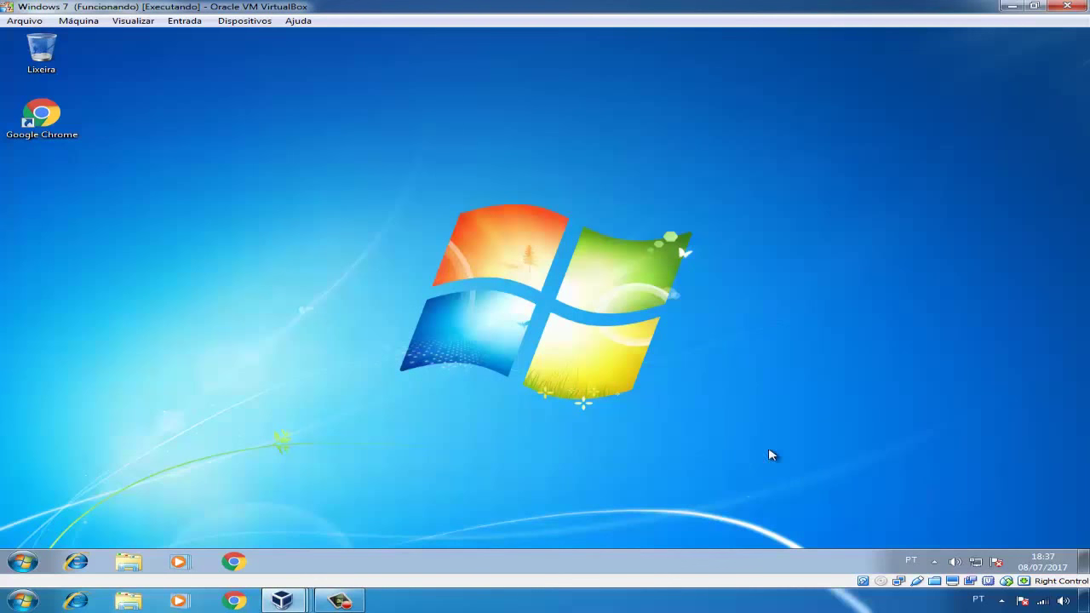
left_click(23, 561)
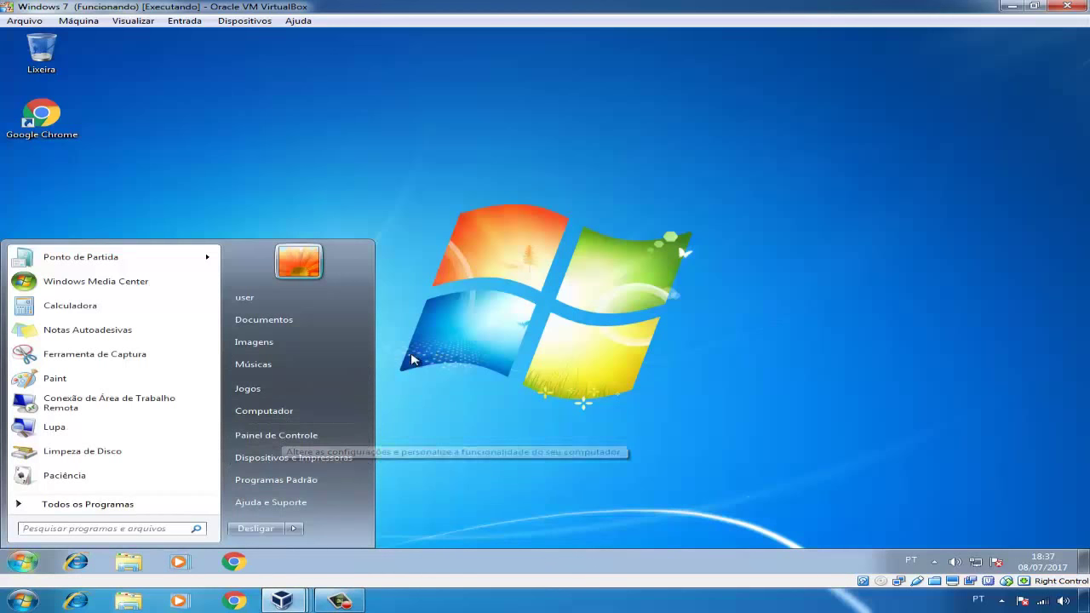
right_click(270, 411)
left_click(326, 519)
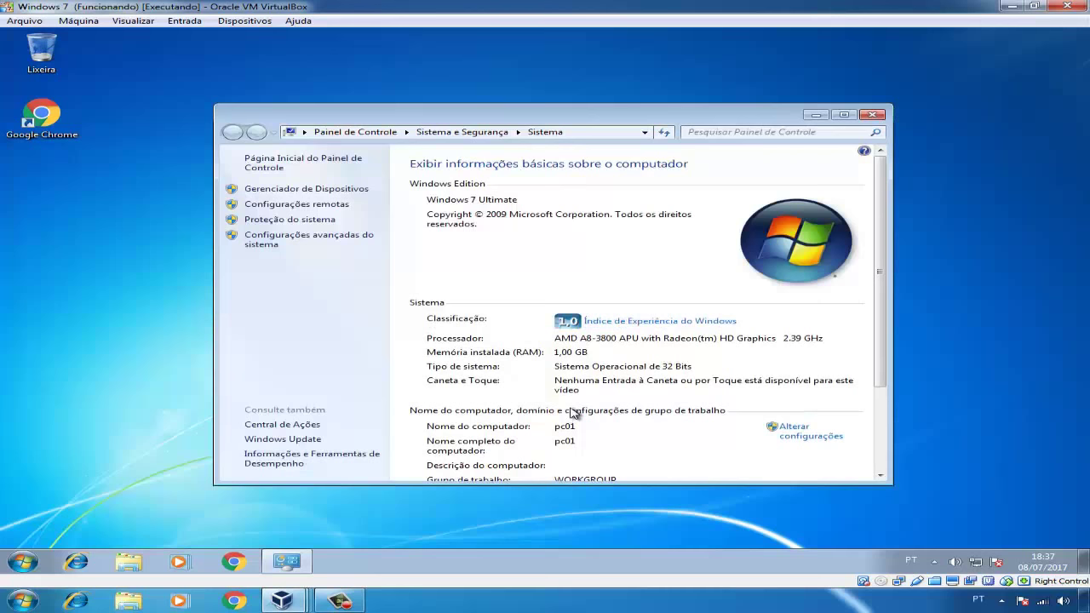
left_click(793, 436)
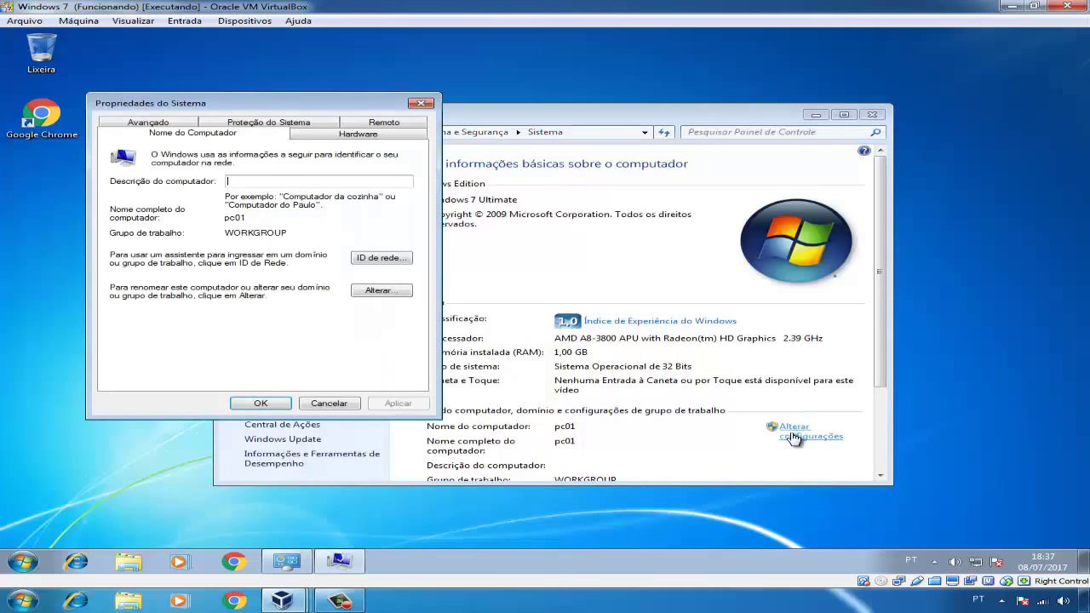
left_click(384, 293)
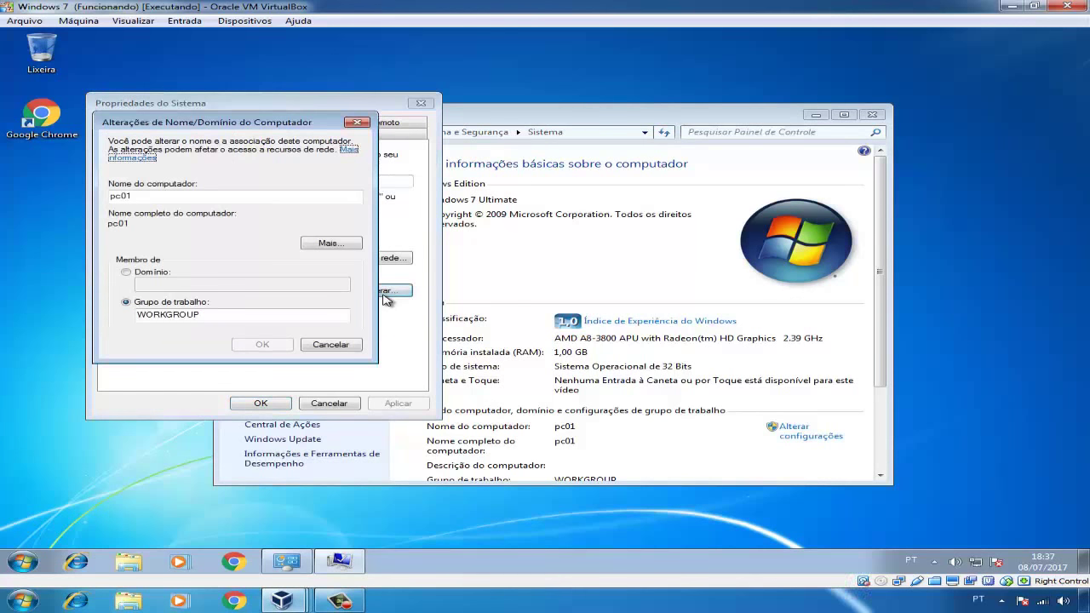
Join pc01 to the domain matriz.local, authenticating with the domain administrator's user name and password
left_click(152, 273)
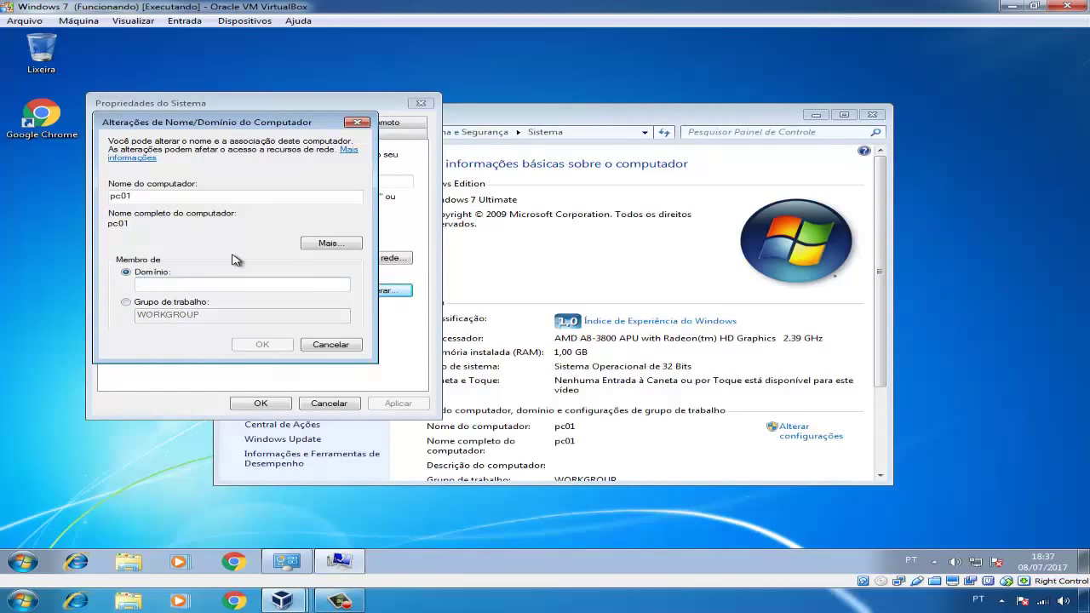
type("matriz.local")
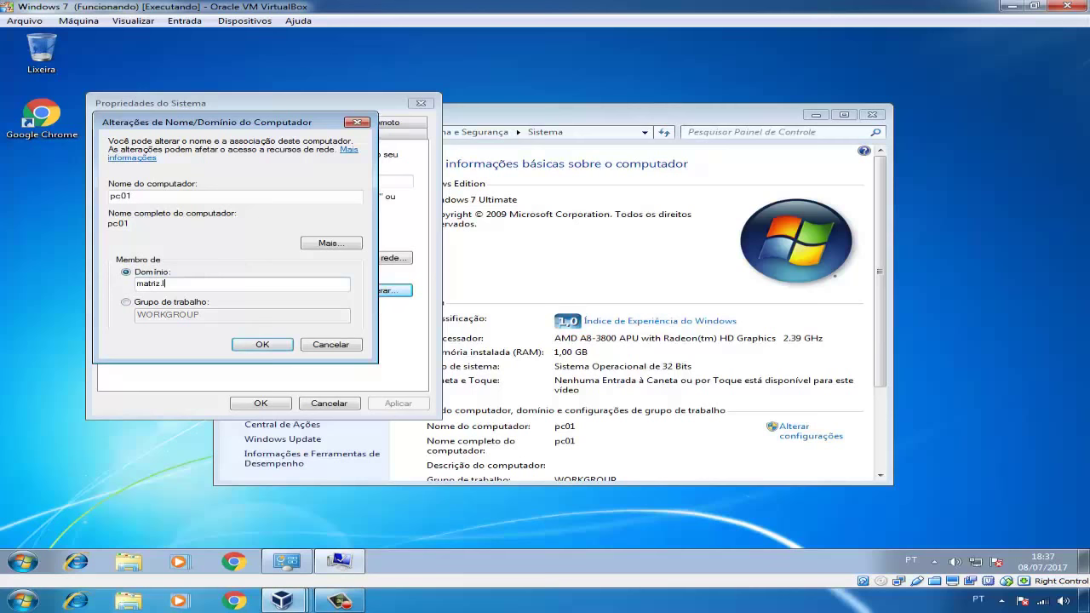
left_click(264, 345)
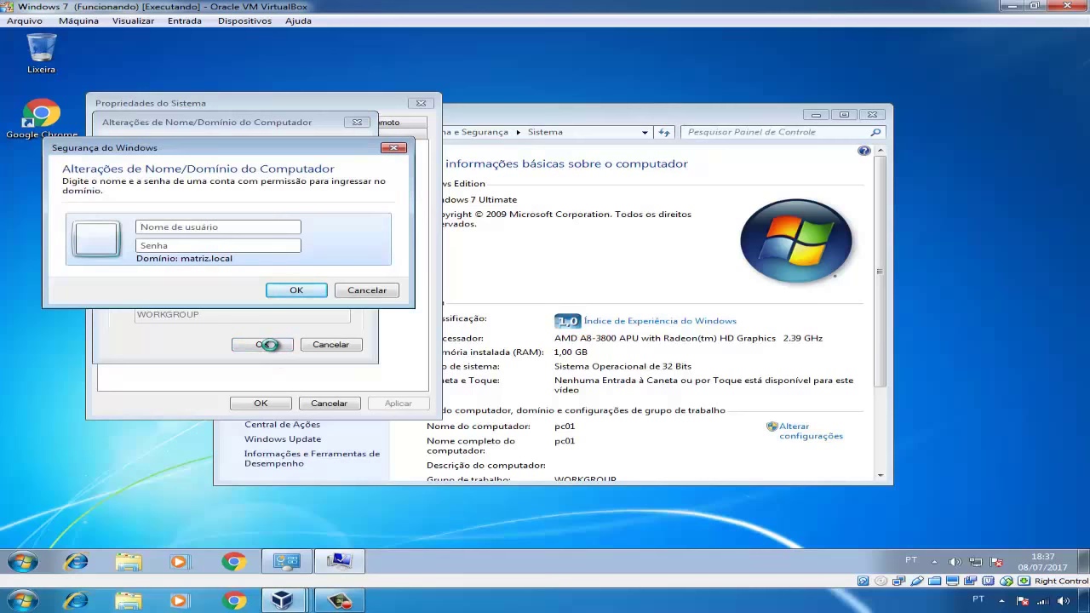
type("admintrador")
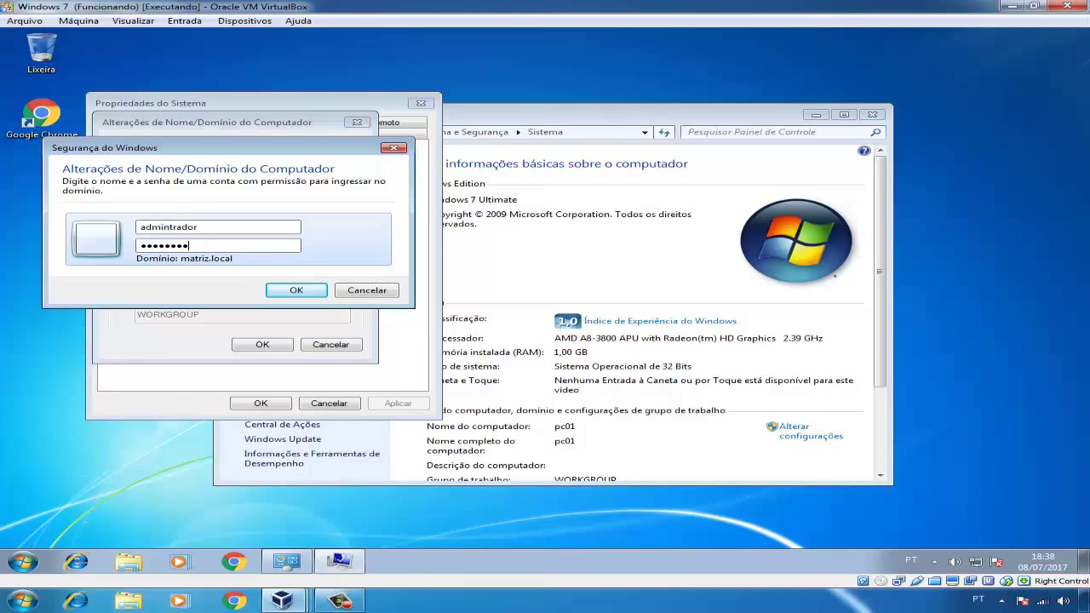
left_click(306, 291)
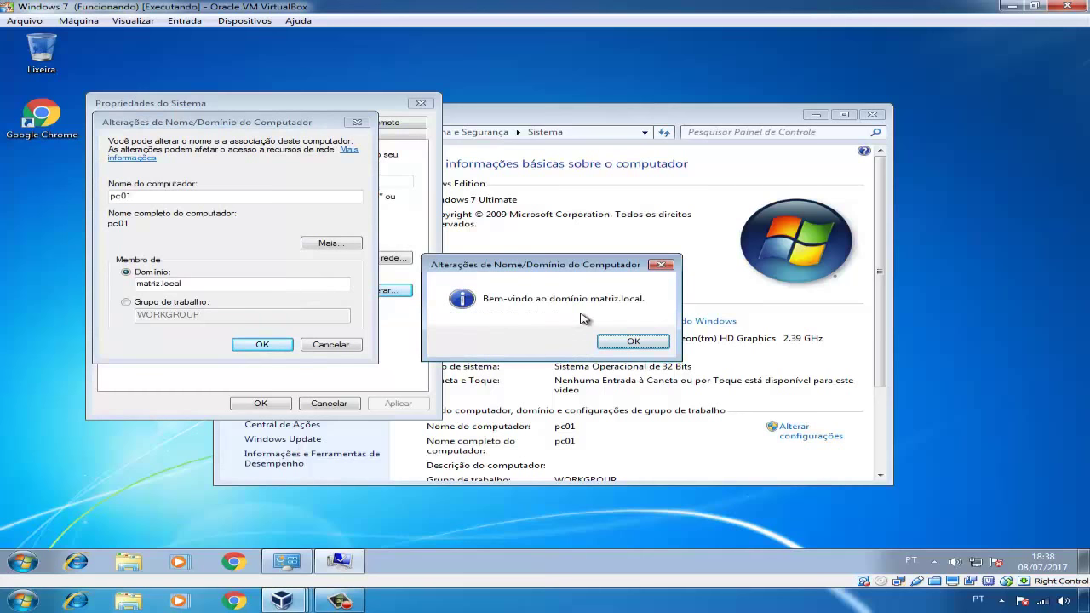
Acknowledge the domain change on pc01, close its system properties and restart the machine immediately
left_click(631, 343)
left_click(634, 313)
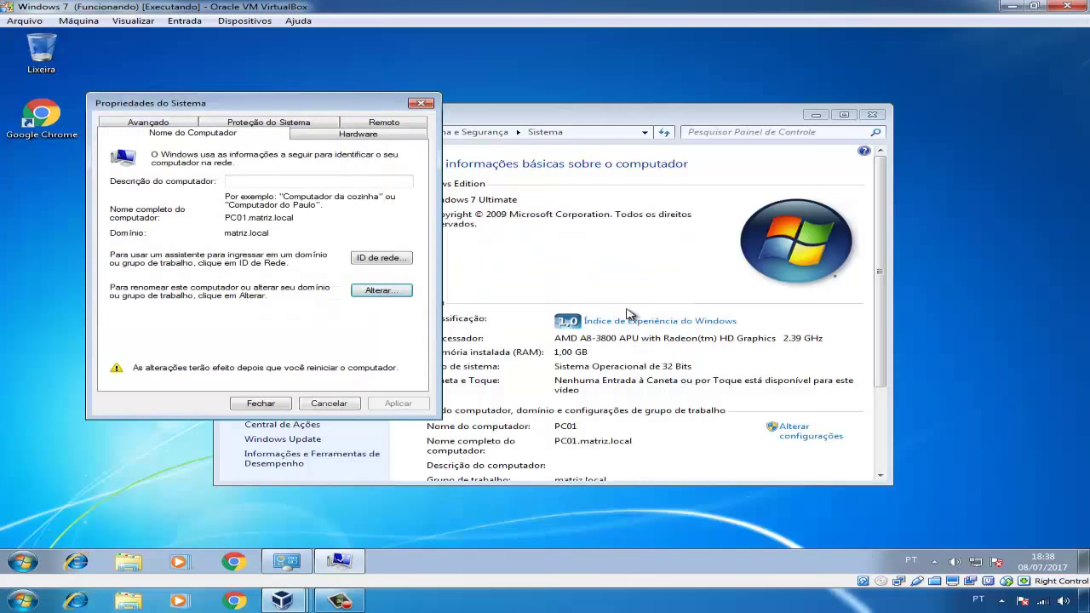
left_click(277, 406)
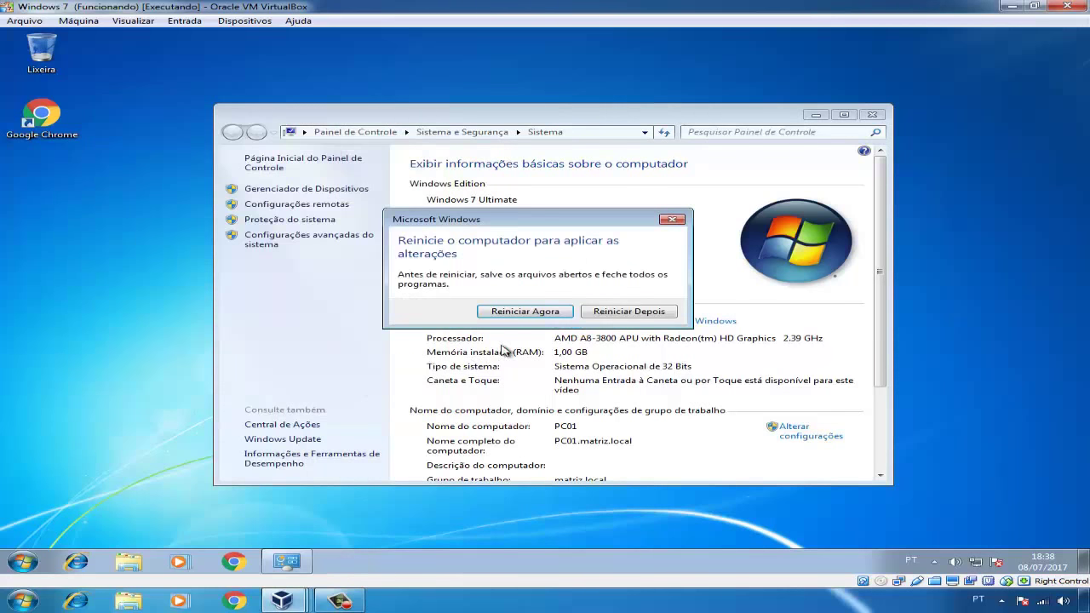
left_click(525, 312)
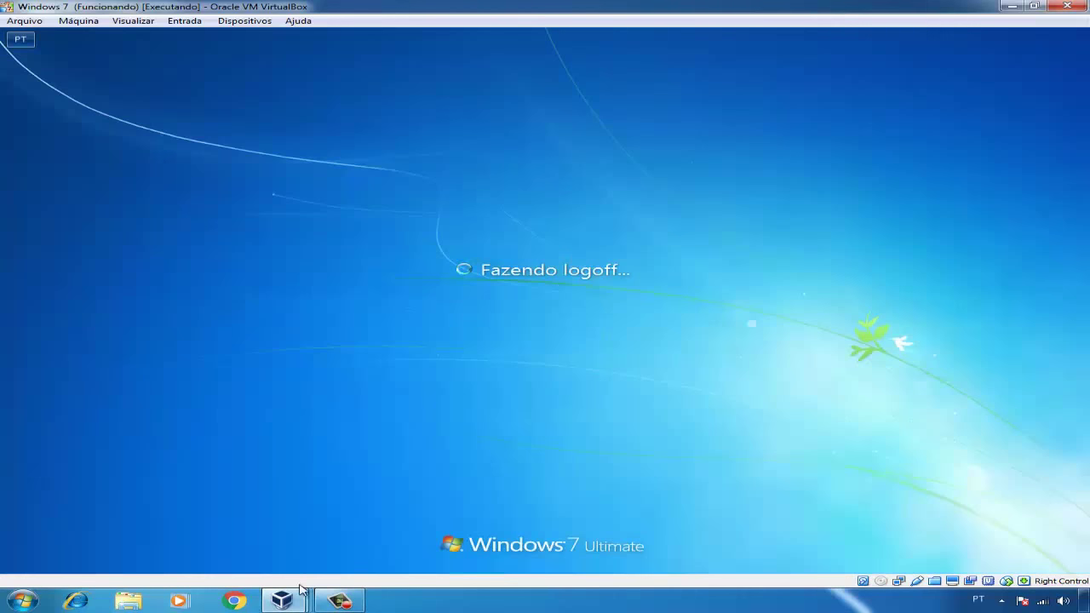
Return to the VirtualBox manager and show the running Windows 7-2 machine of the Filial group
mouse_move(298, 601)
left_click(92, 537)
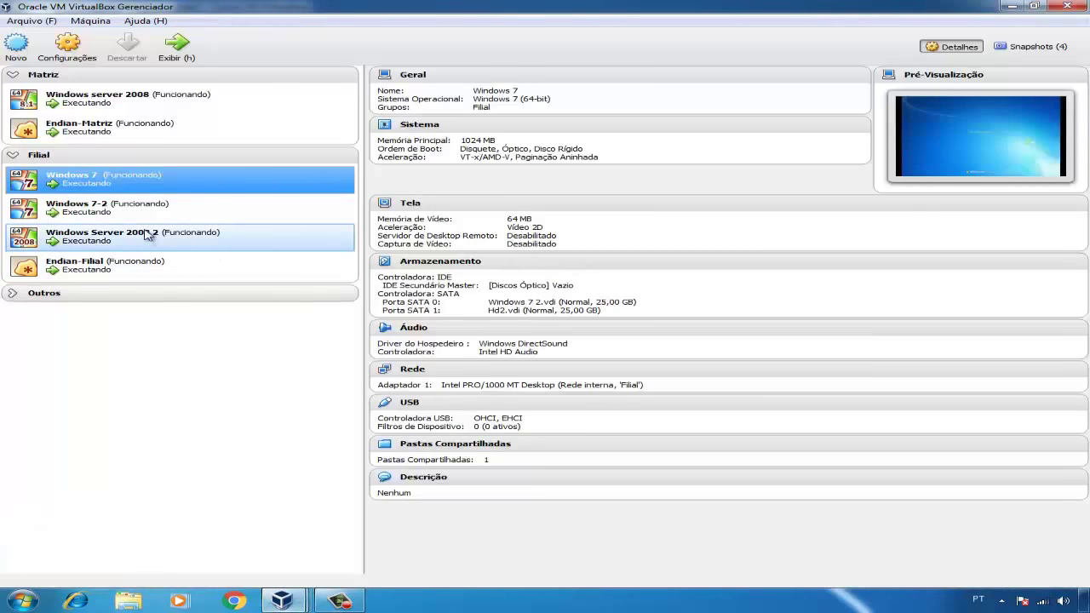
left_click(104, 213)
double_click(132, 221)
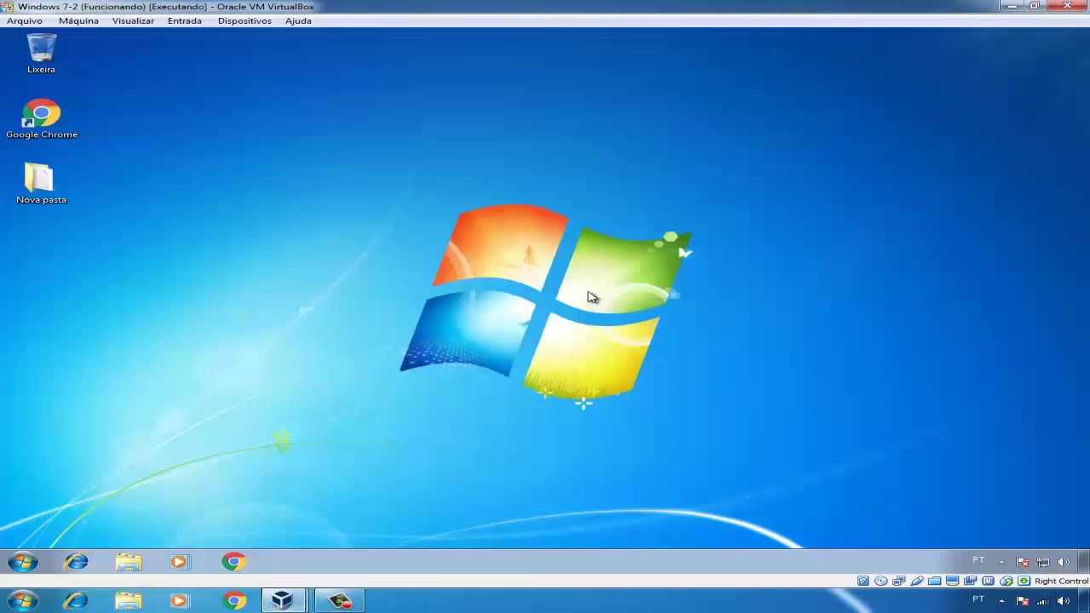
Open the computer name and domain change settings from the system properties of the Windows 7-2 machine
left_click(26, 565)
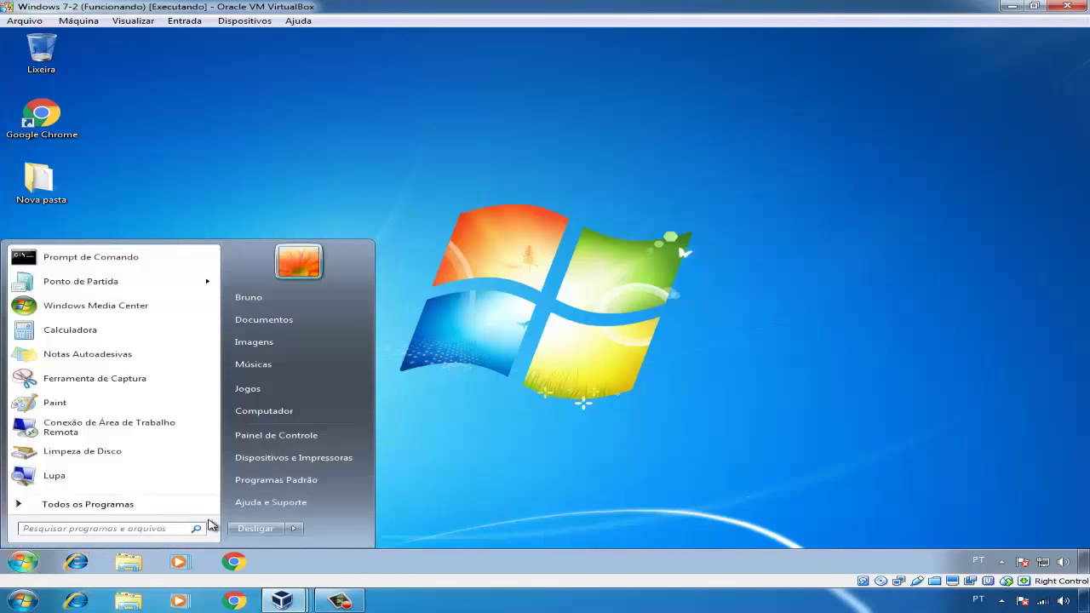
right_click(274, 413)
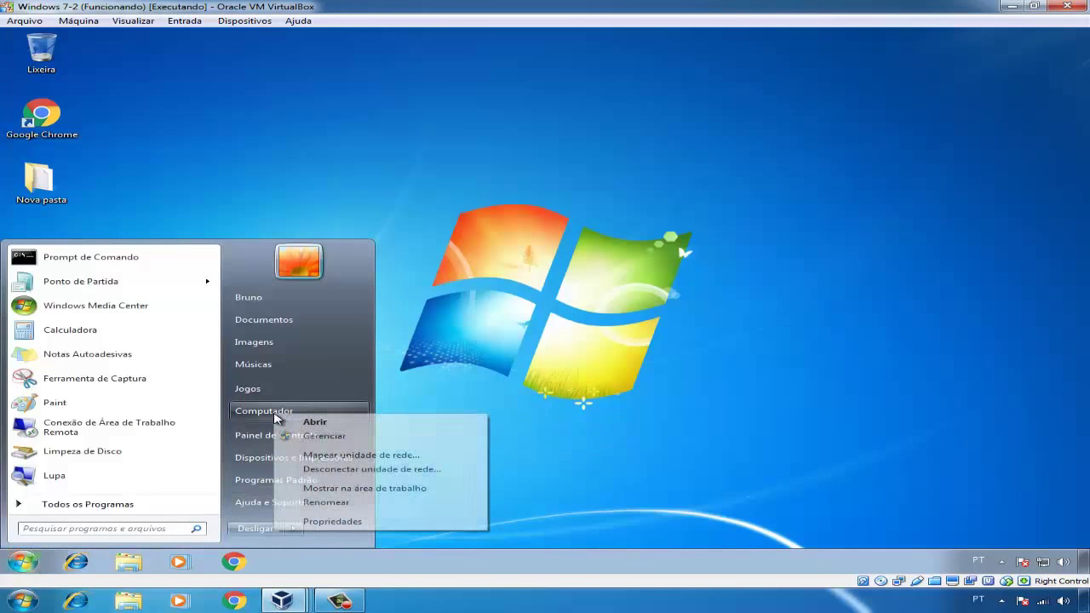
left_click(329, 521)
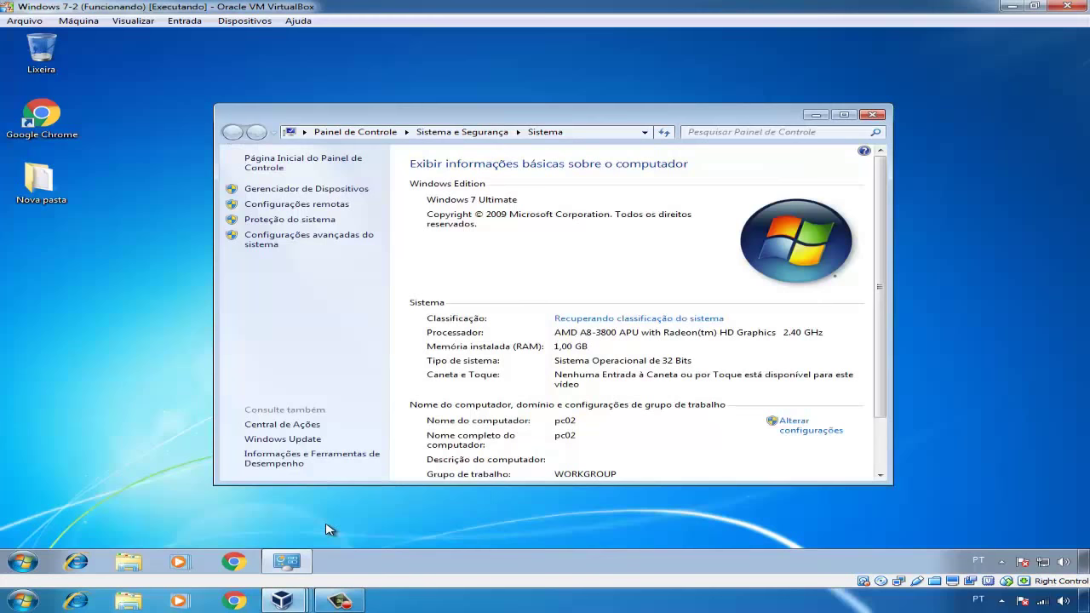
left_click(800, 438)
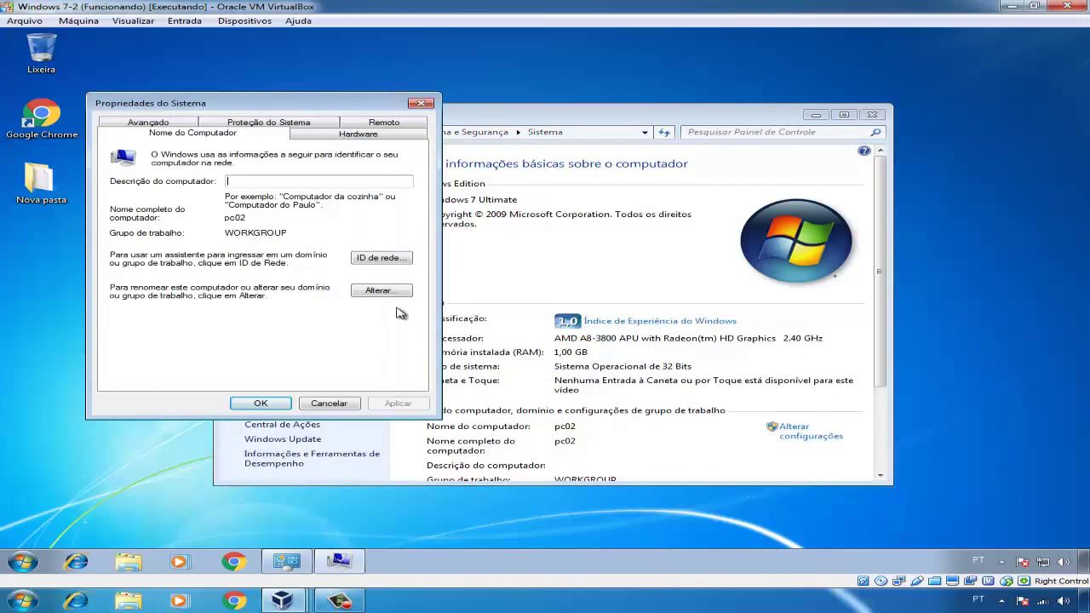
left_click(385, 294)
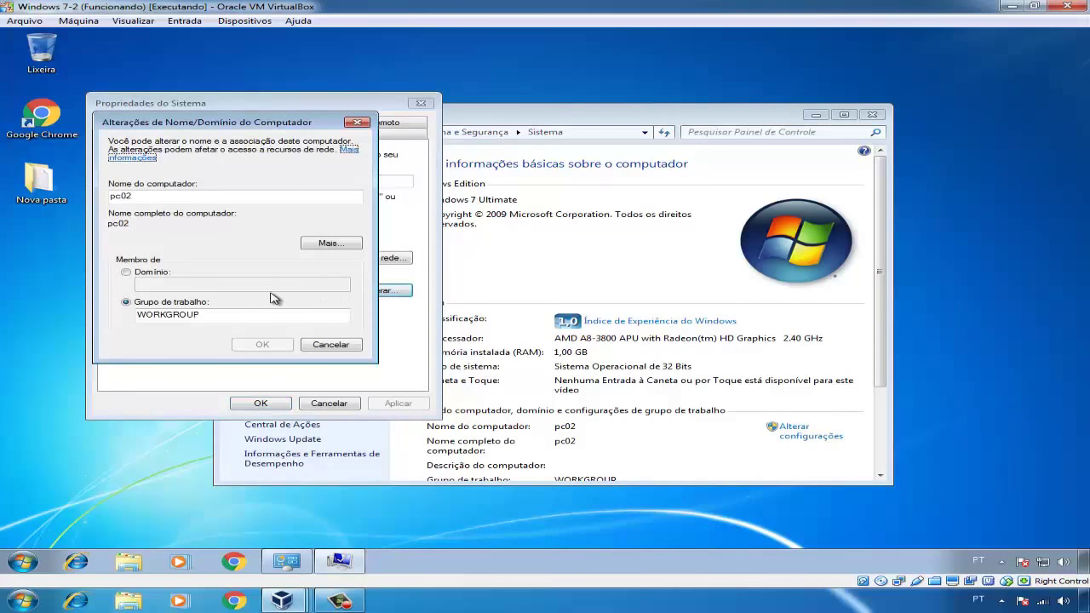
Join pc02 to the domain matriz.local, authenticating with the domain administrator's user name and password
left_click(153, 272)
type("matriz.local")
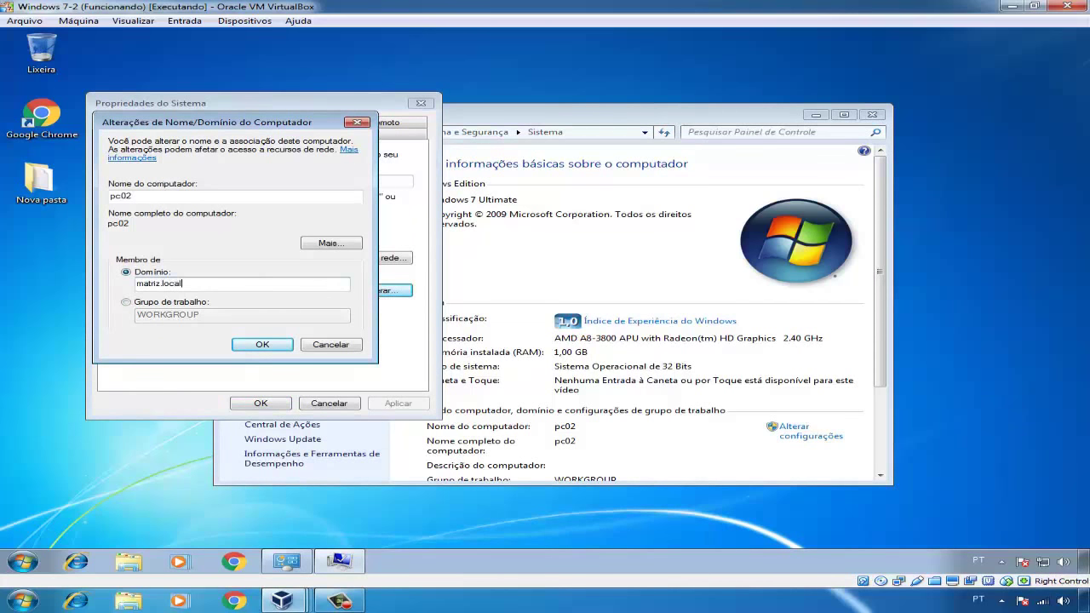
left_click(261, 344)
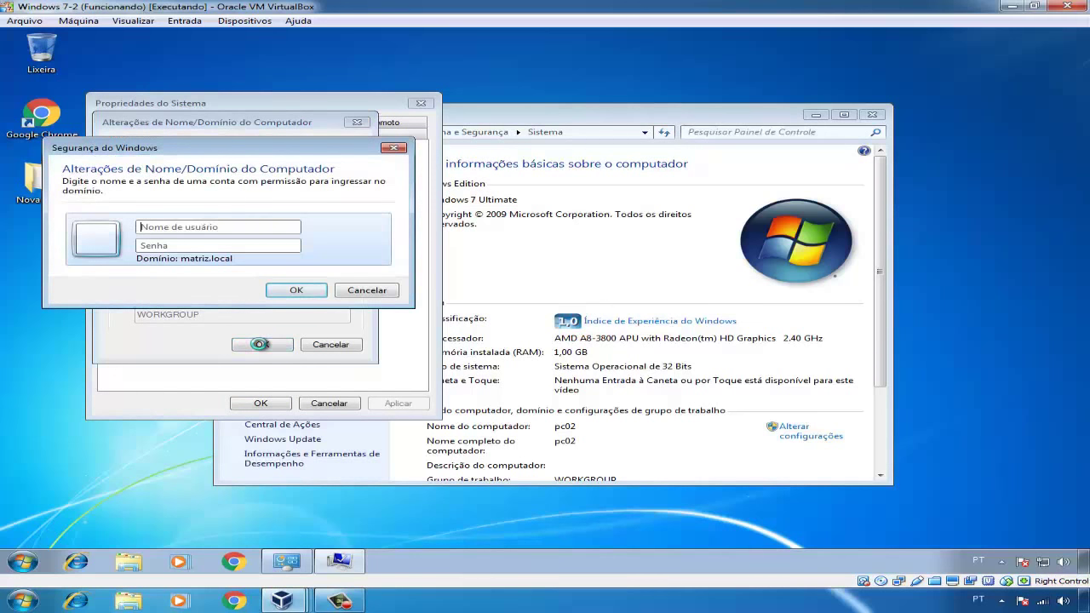
type("administrador")
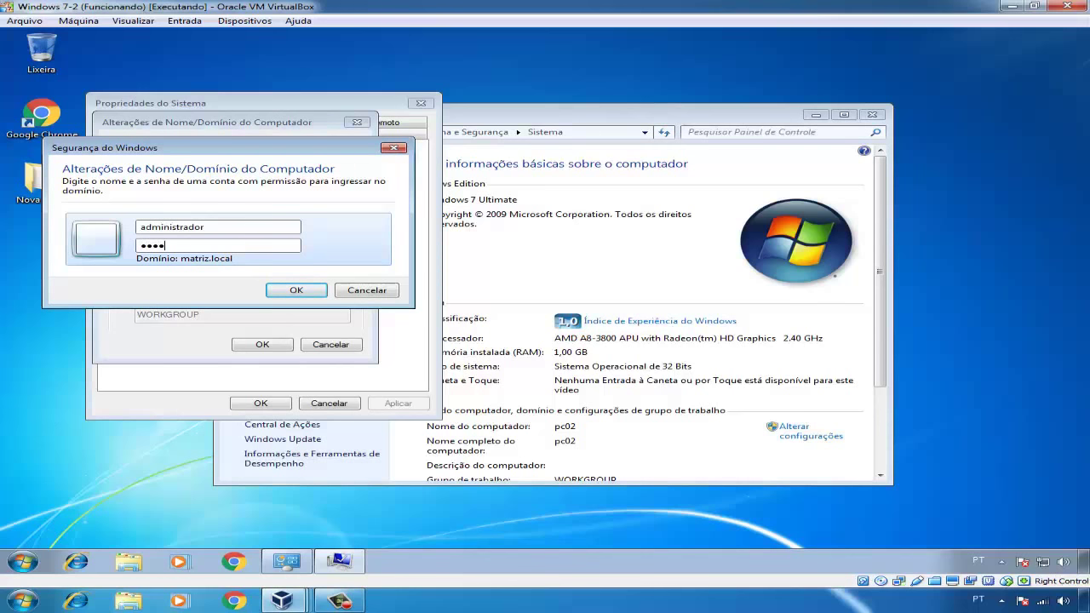
left_click(296, 289)
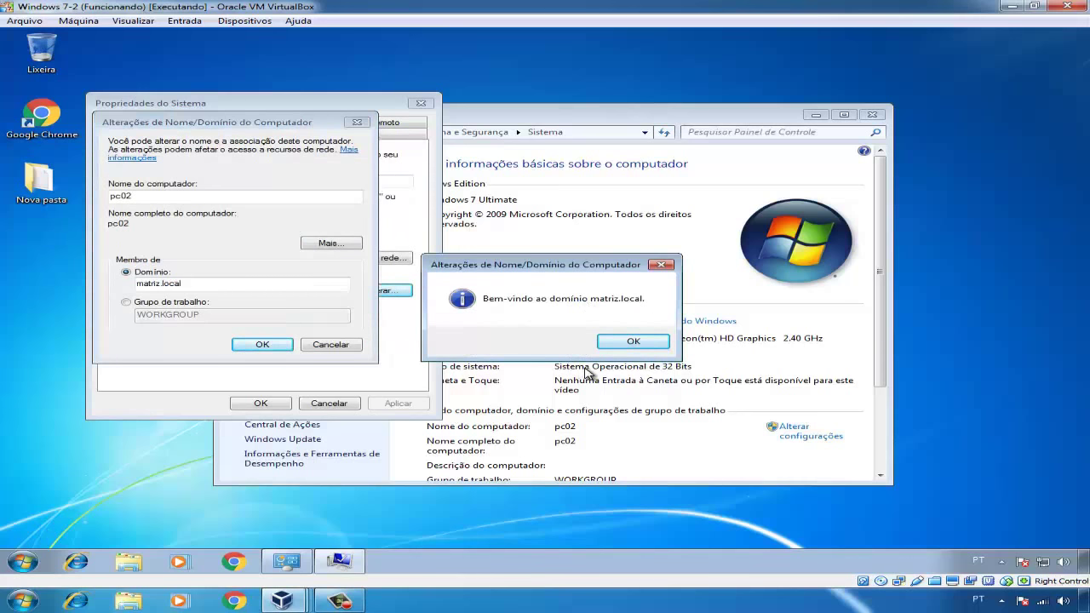
Acknowledge the domain change on pc02, close its system properties and restart the machine immediately
left_click(638, 342)
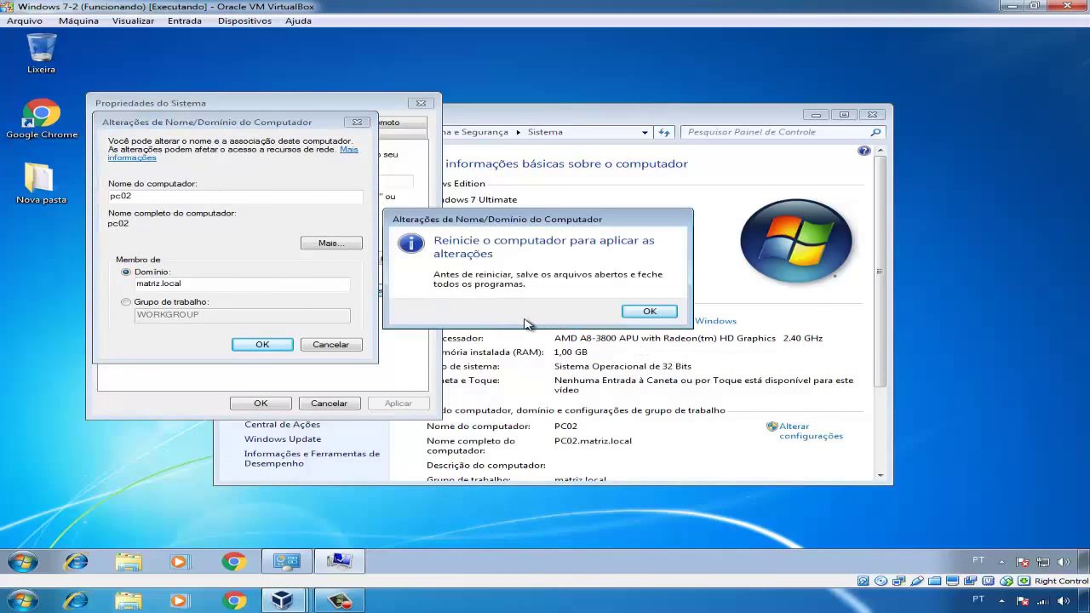
left_click(647, 312)
left_click(275, 407)
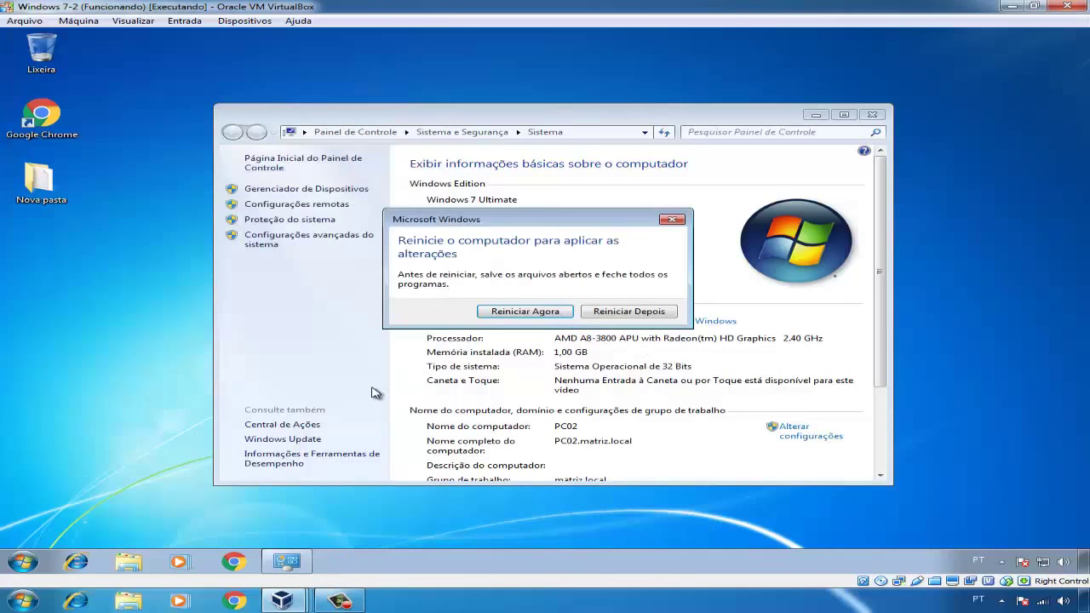
left_click(525, 313)
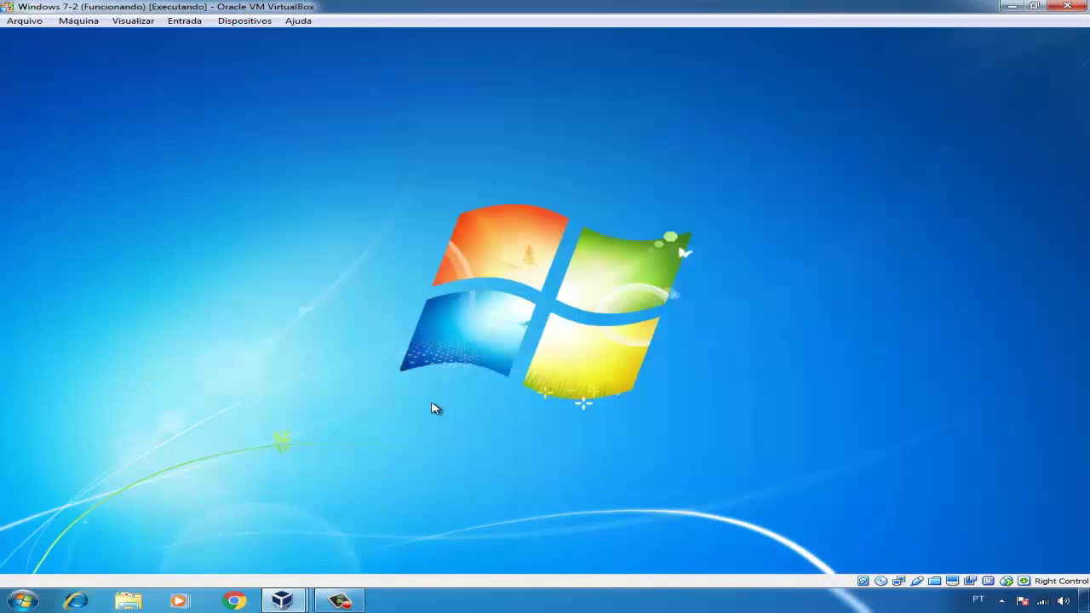
Return to the VirtualBox manager and show the running Windows Server 2008 2 machine of the Filial group
left_click(282, 600)
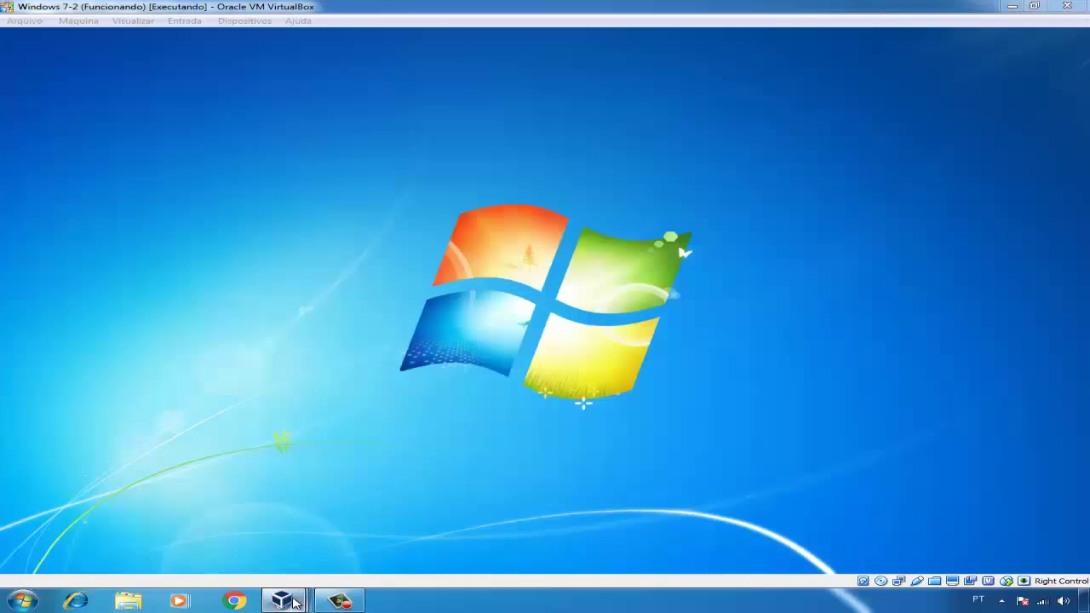
left_click(44, 549)
left_click(86, 244)
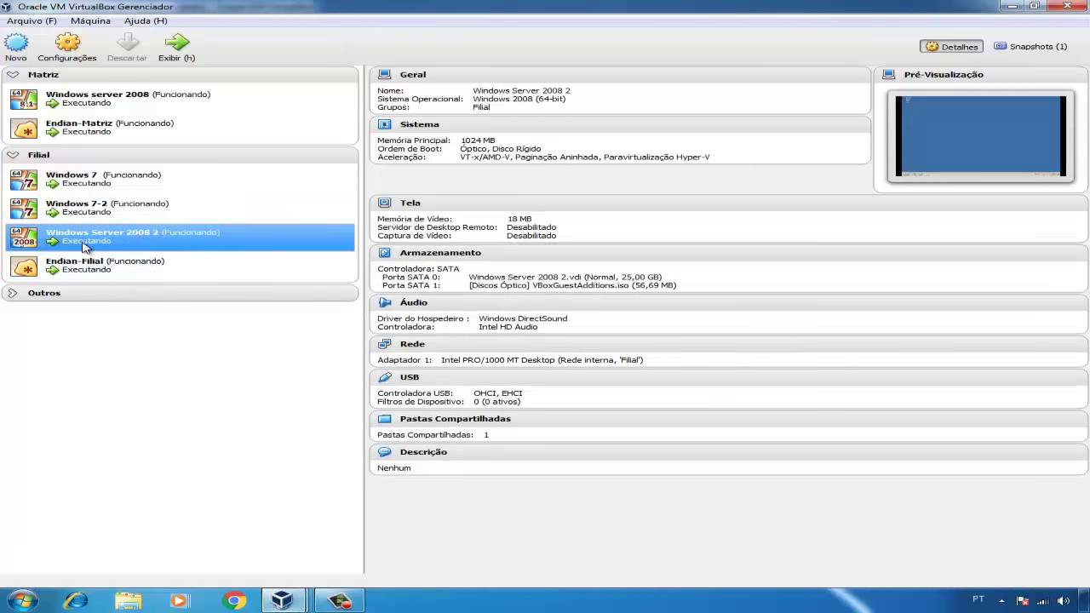
double_click(157, 244)
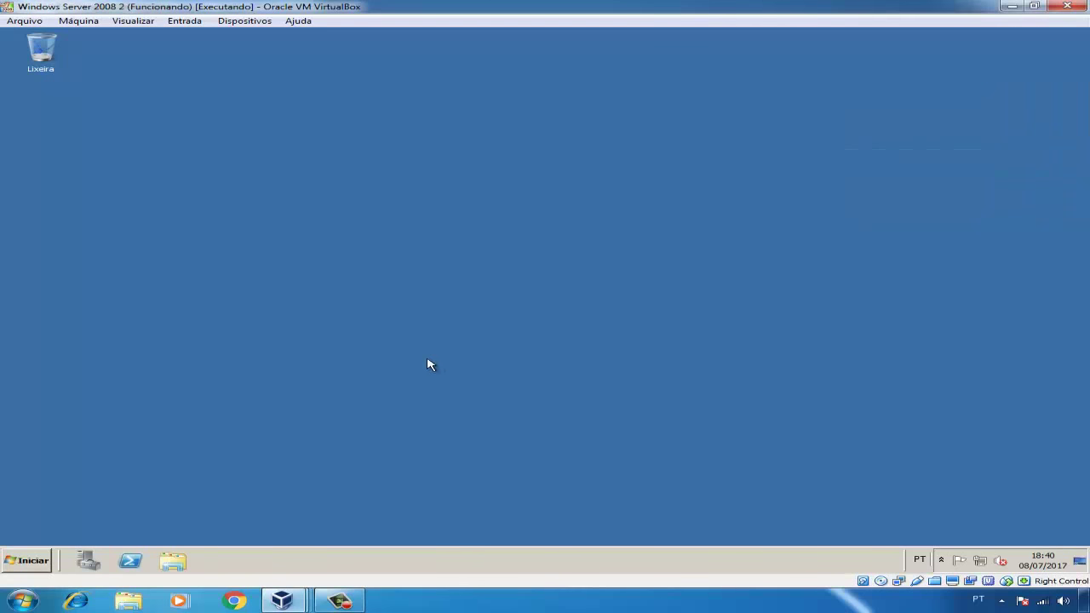
Open the computer name and domain change settings from the system properties of the Windows Server 2008 2 machine
left_click(39, 561)
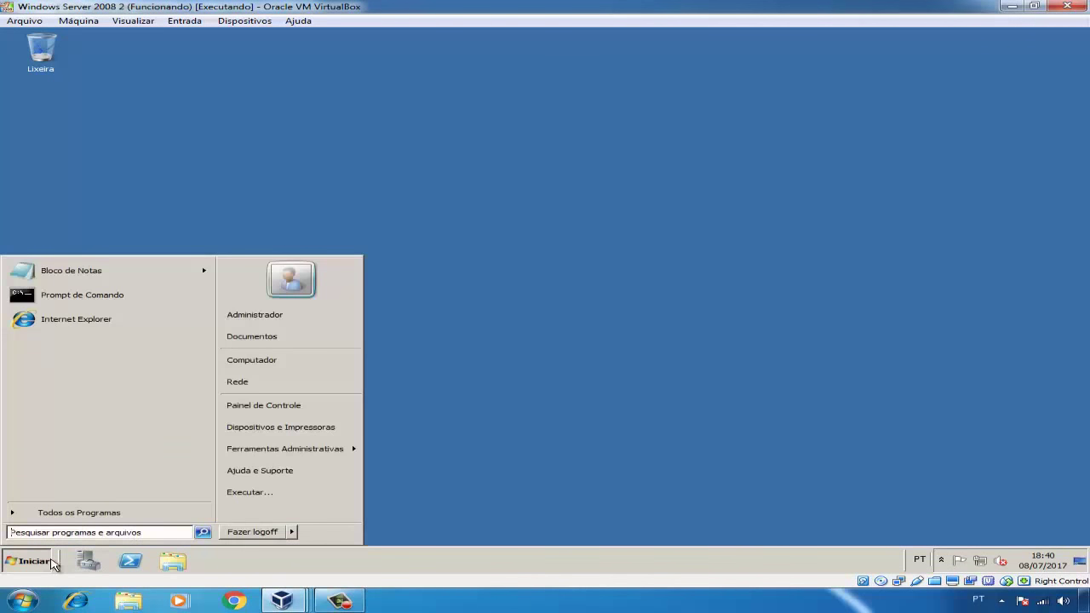
right_click(268, 361)
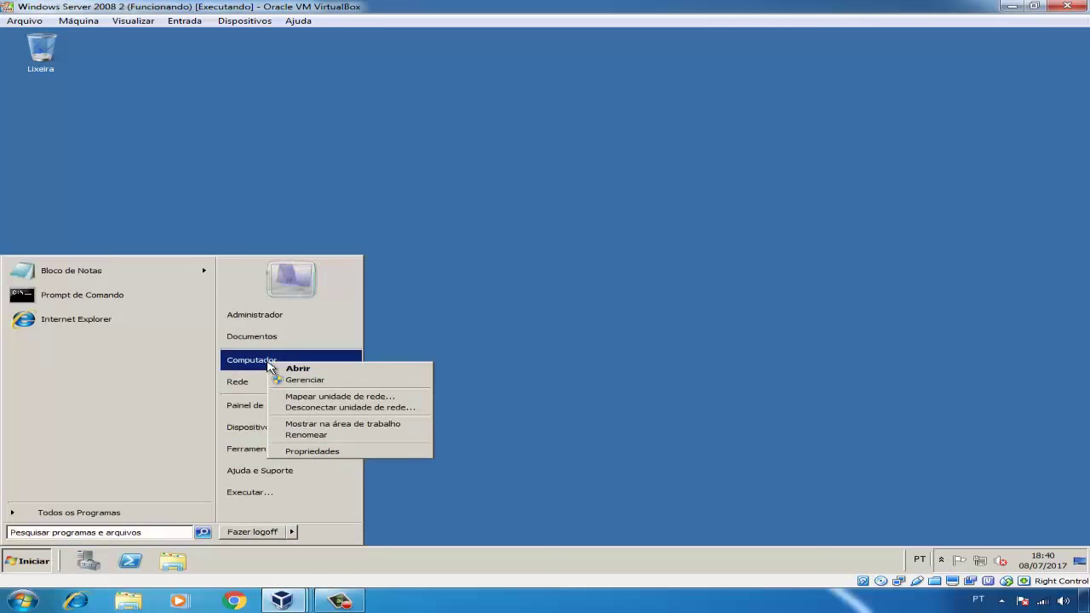
left_click(314, 453)
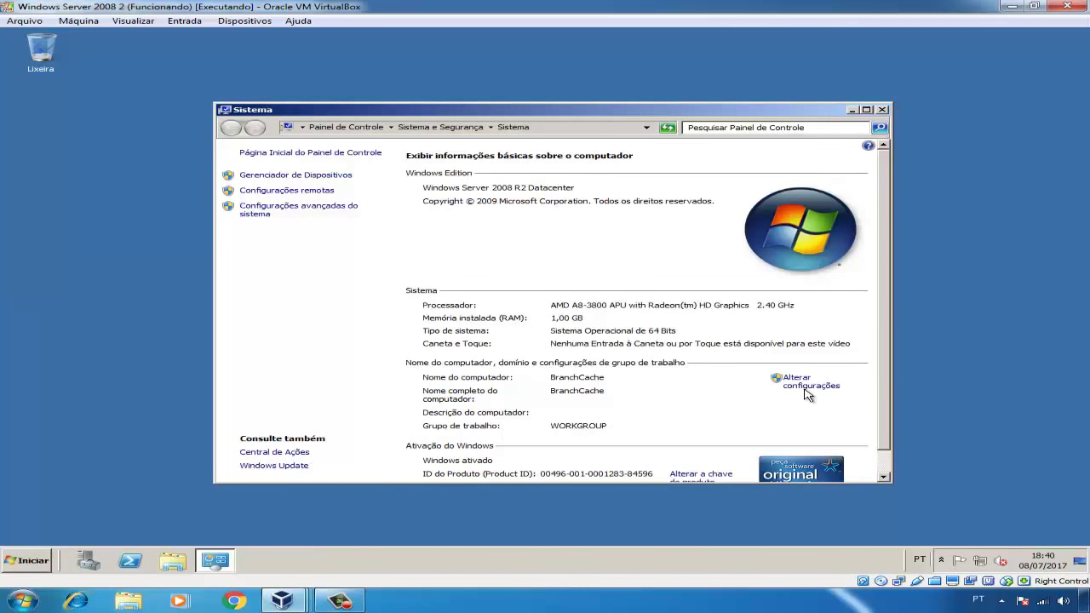
left_click(805, 388)
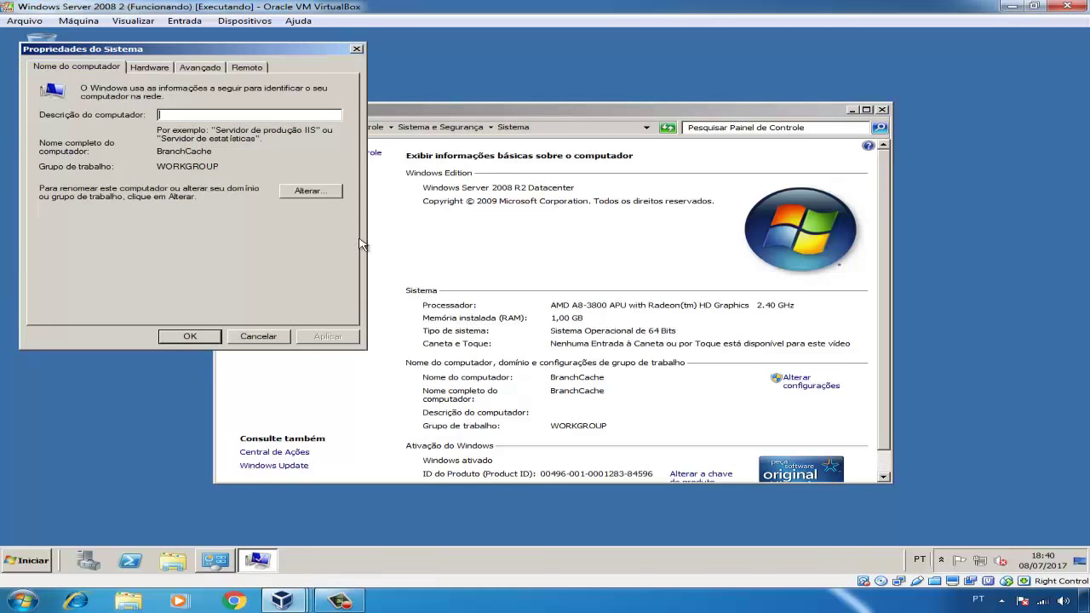
left_click(316, 196)
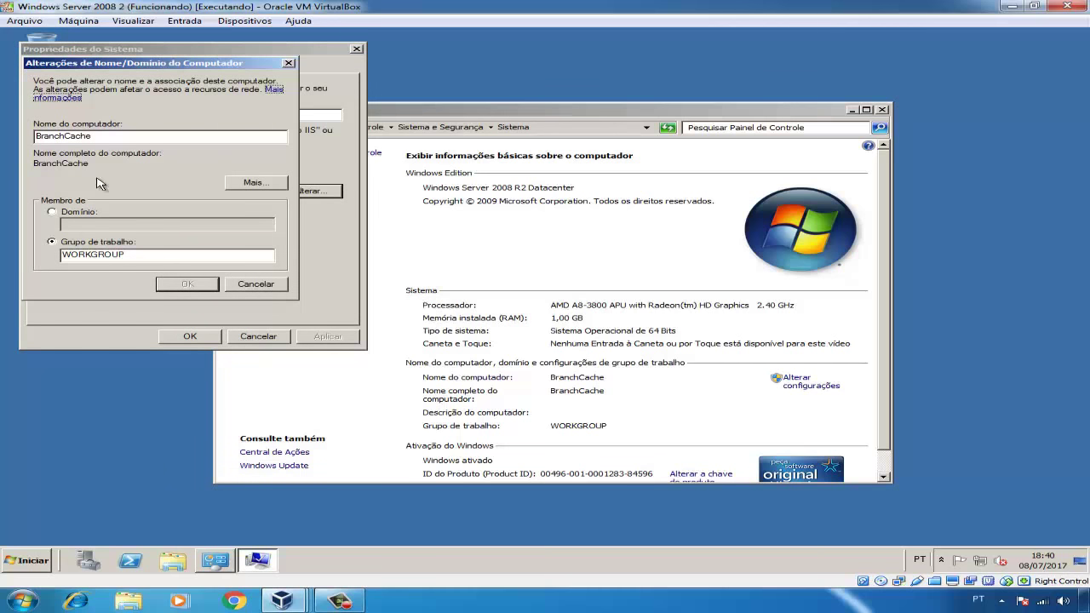
Join the BranchCache server to the domain matriz.local, authenticating as administrador with the account password
left_click(54, 213)
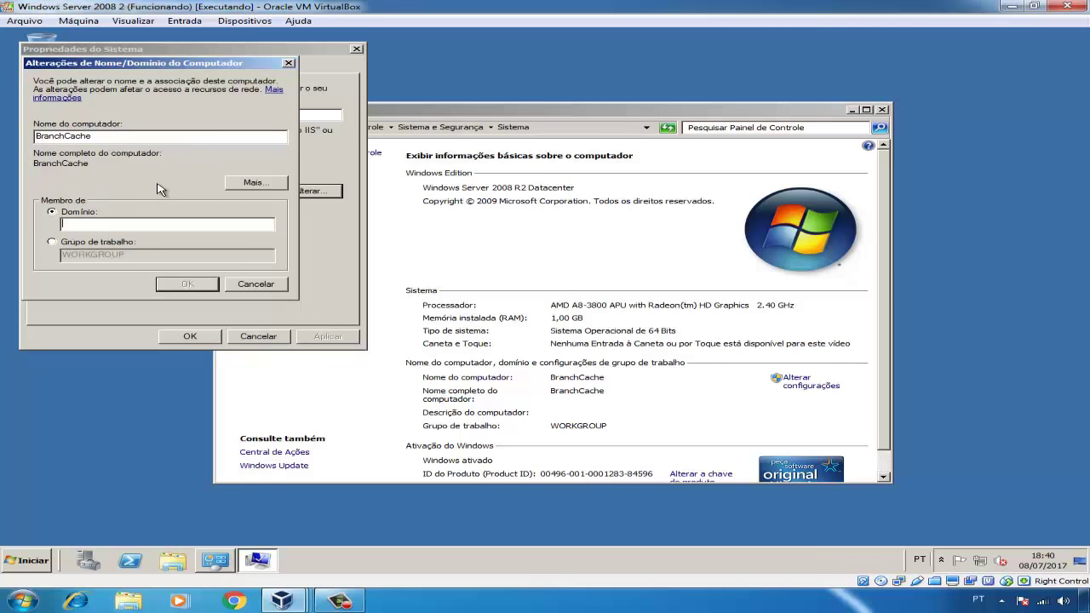
type("matriz.local")
left_click(209, 285)
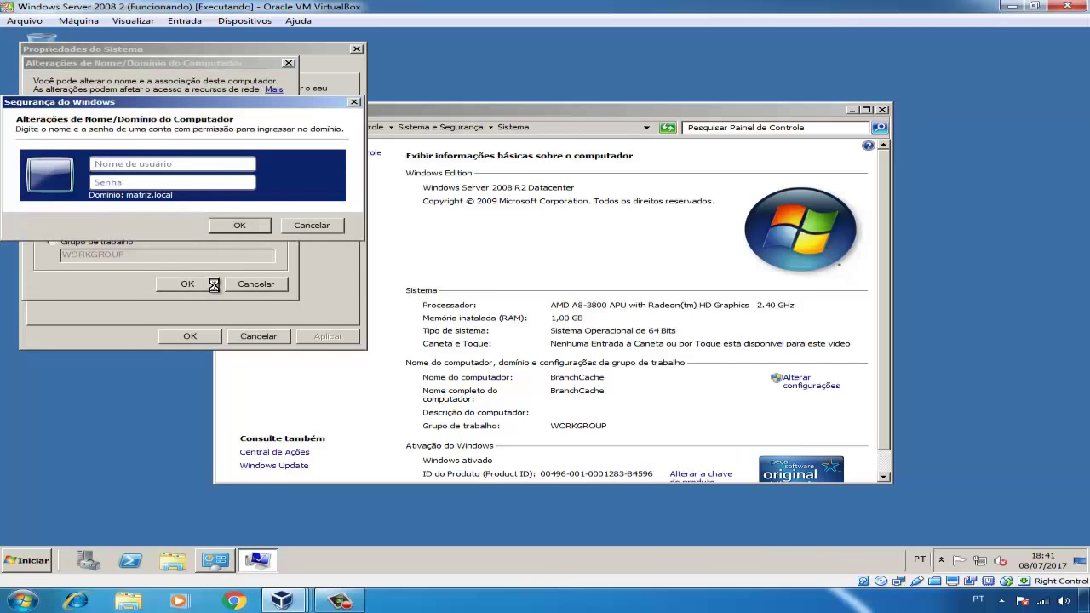
type("administrador")
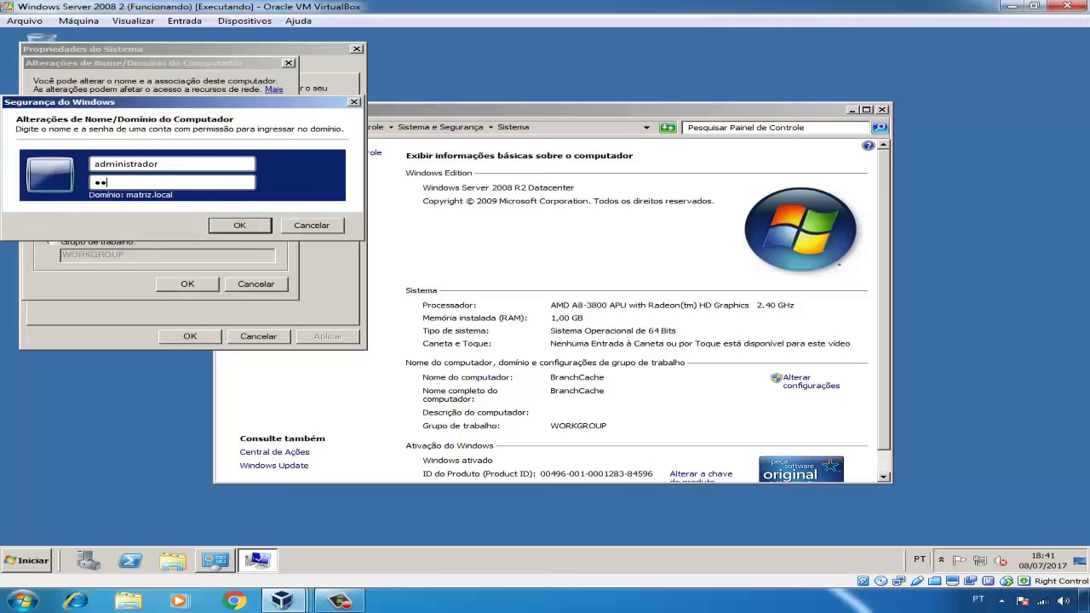
left_click(241, 227)
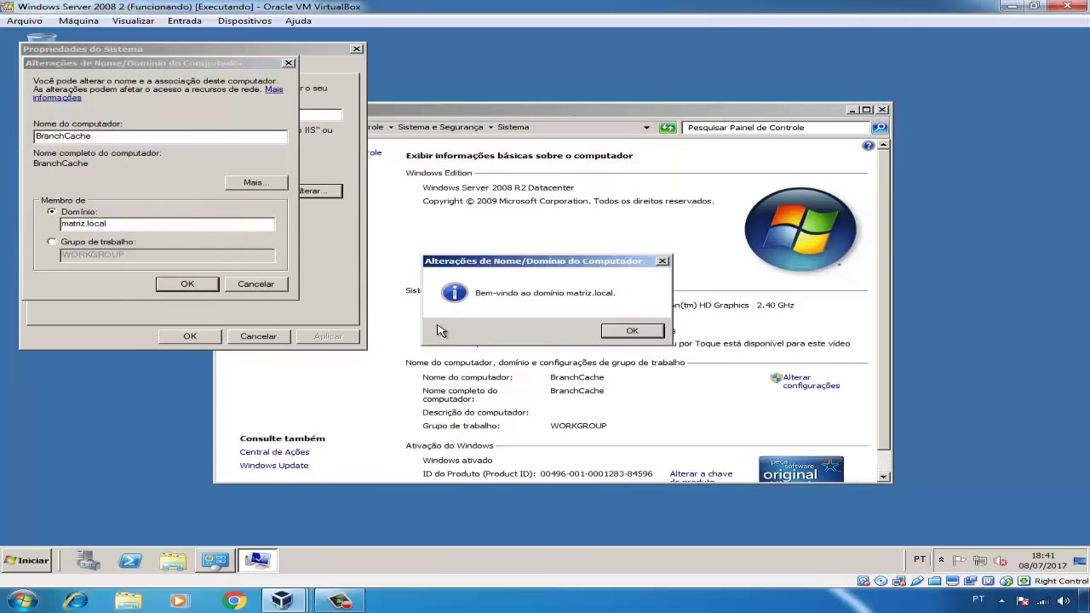
Acknowledge the domain change on the BranchCache server, close its system properties and restart it immediately
left_click(630, 332)
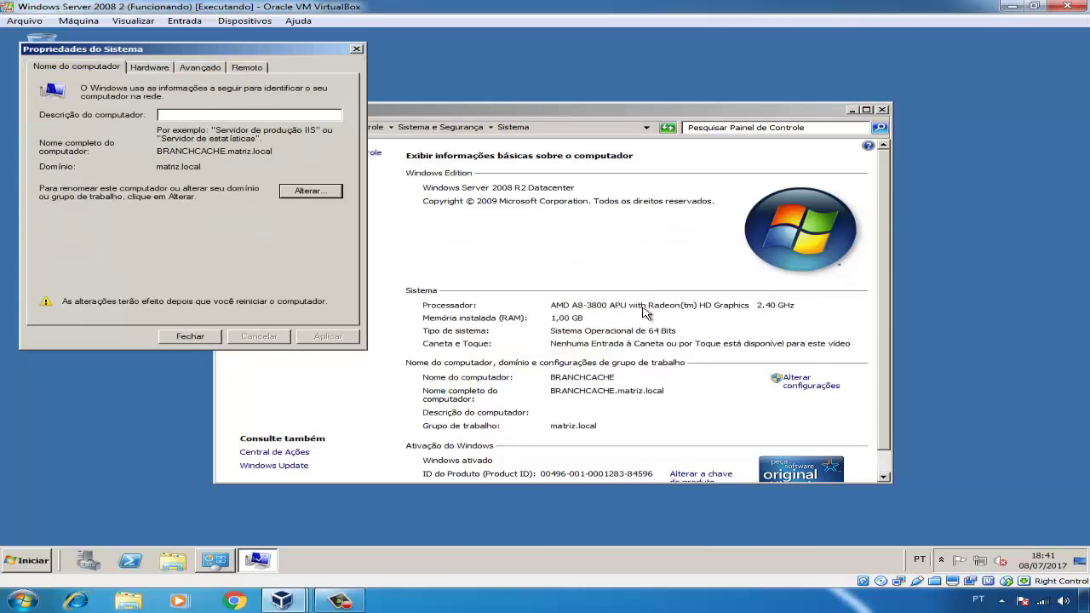
left_click(183, 336)
left_click(542, 308)
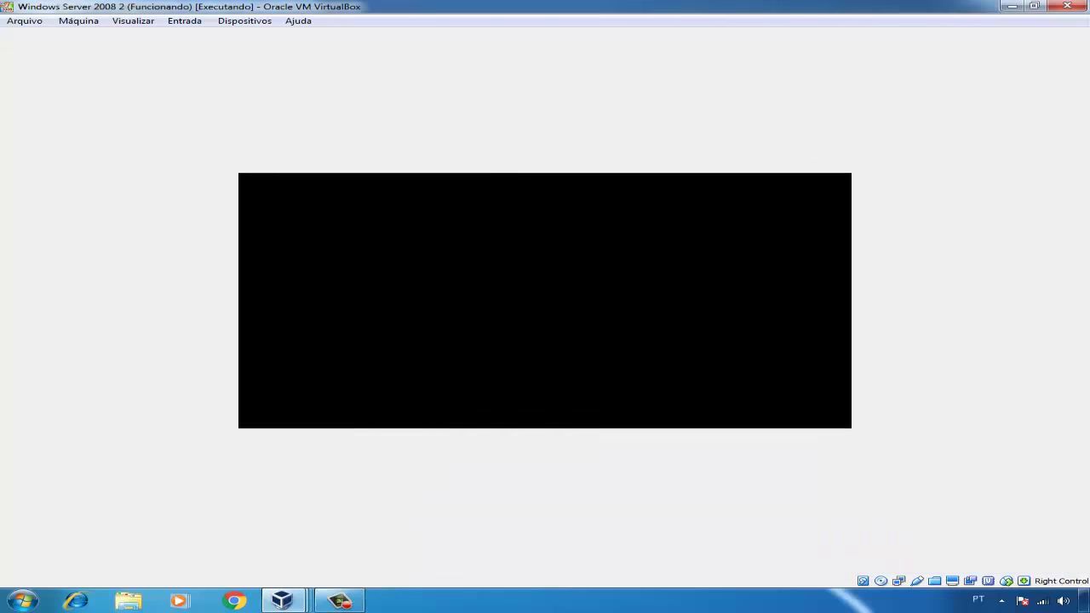
Go back to the VirtualBox manager and show the restarted Windows 7 machine of the Filial group
mouse_move(294, 607)
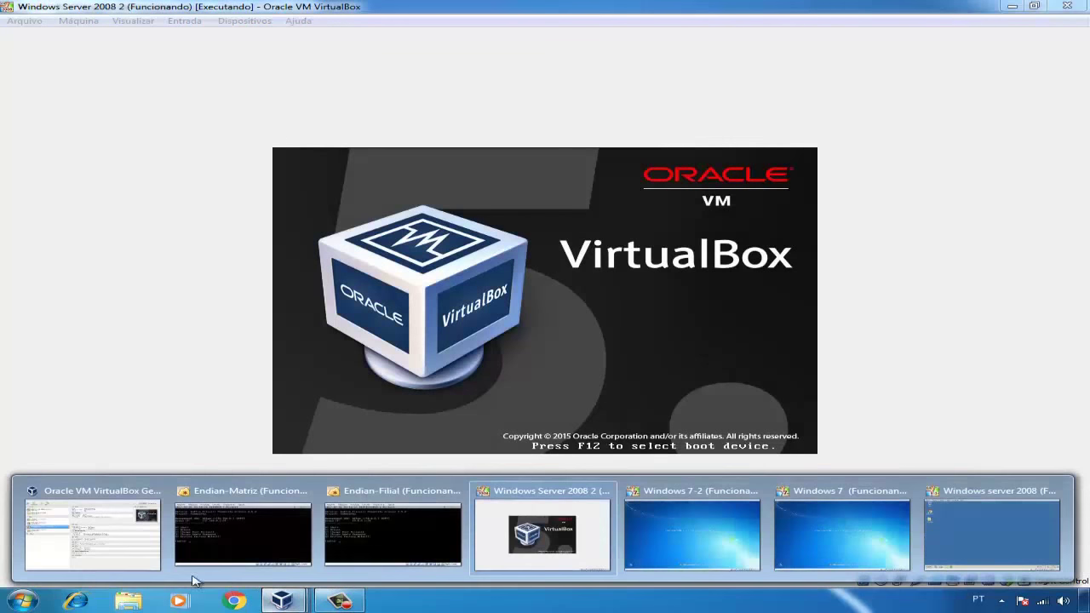
left_click(94, 519)
double_click(160, 181)
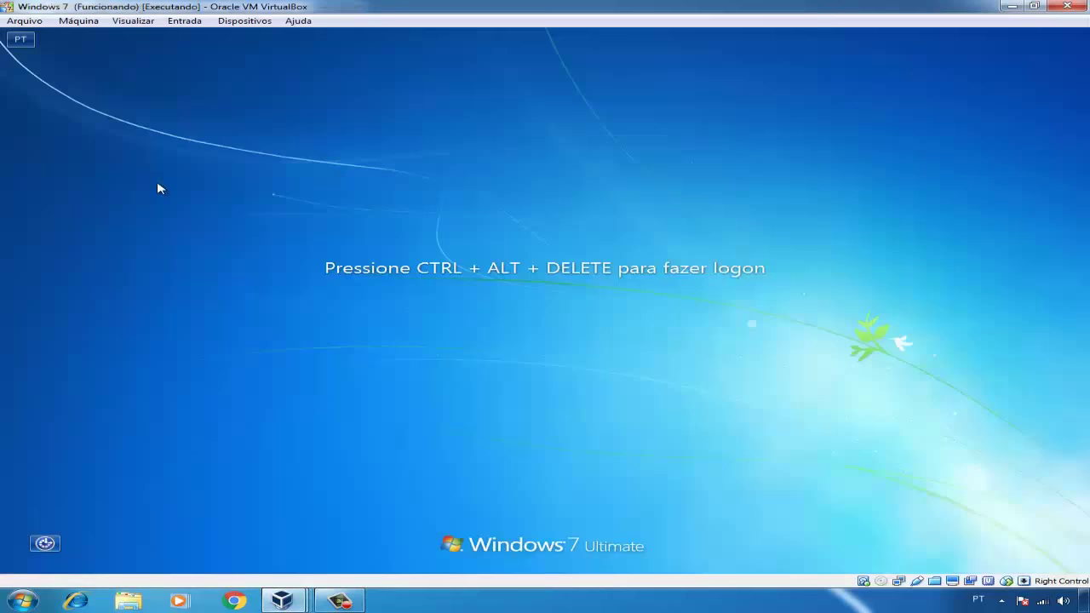
Log on to pc01 as another user, matriz\administrador, with the domain account password
key("ctrl+alt+Delete")
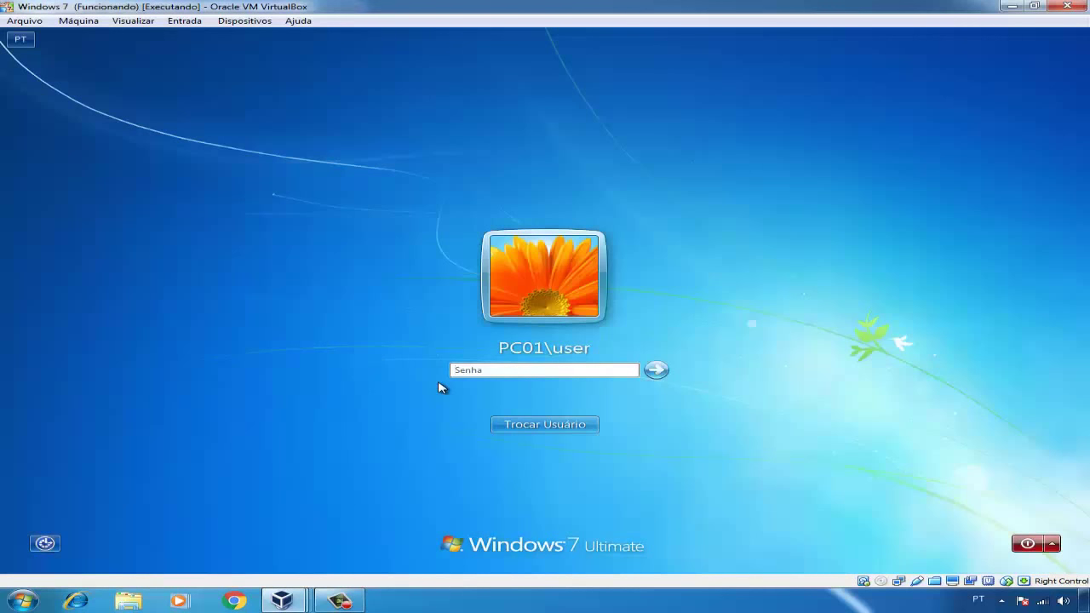
left_click(528, 424)
left_click(618, 346)
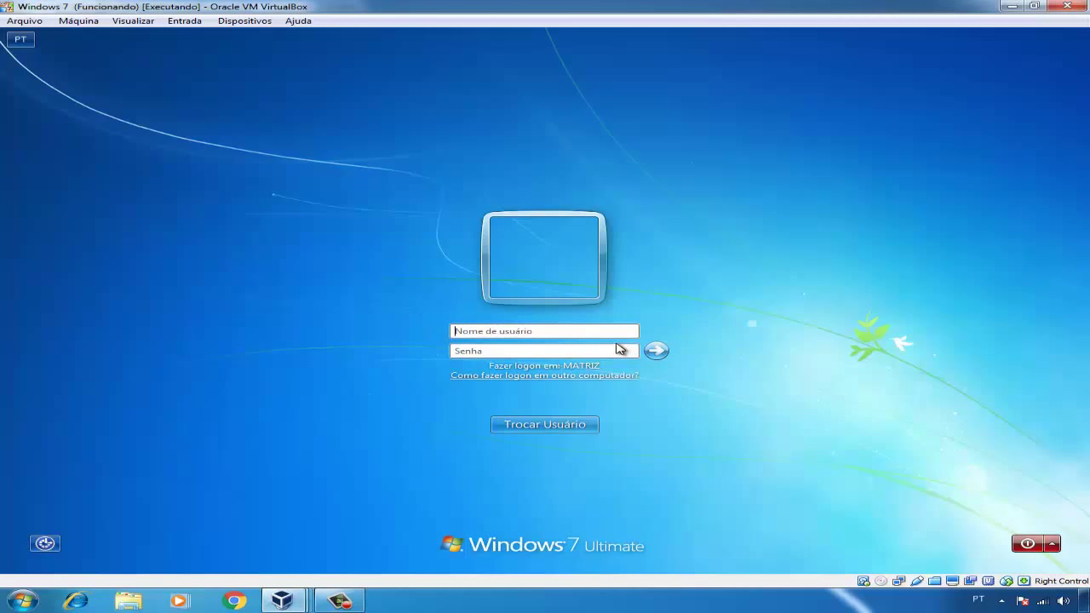
type("matriz\\administrador")
key("Tab")
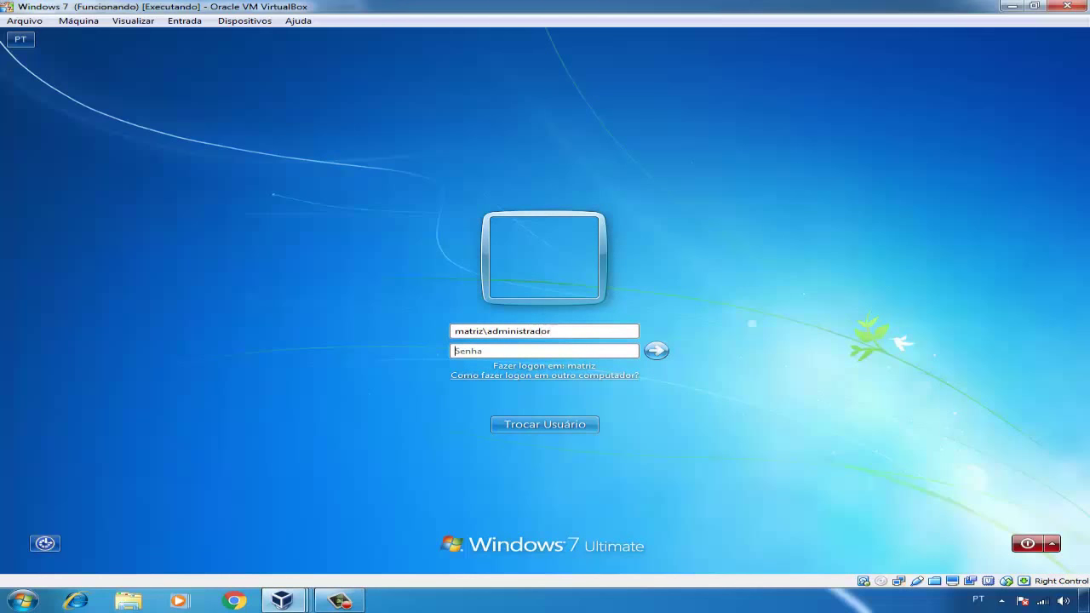
type("*********")
key("Return")
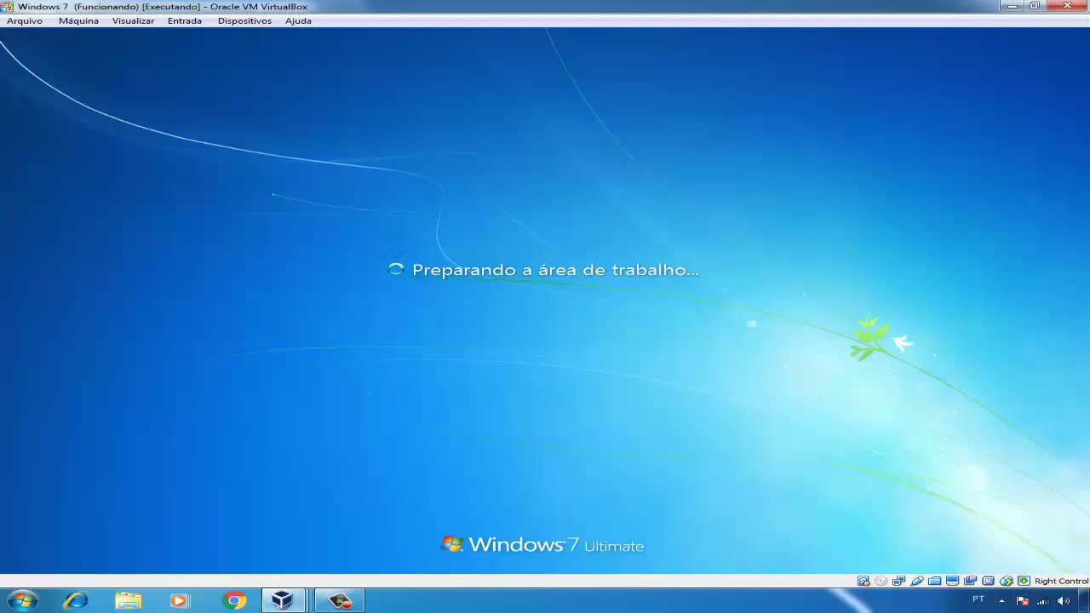
Go back to the VirtualBox manager and show the restarted Windows 7-2 machine
left_click(282, 600)
left_click(139, 535)
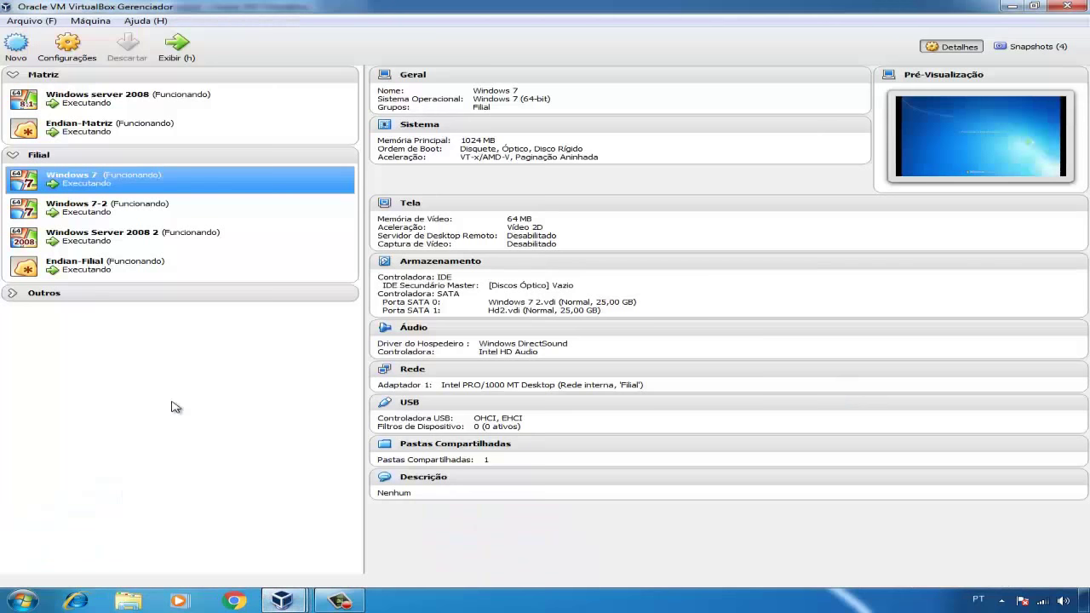
left_click(153, 217)
double_click(153, 216)
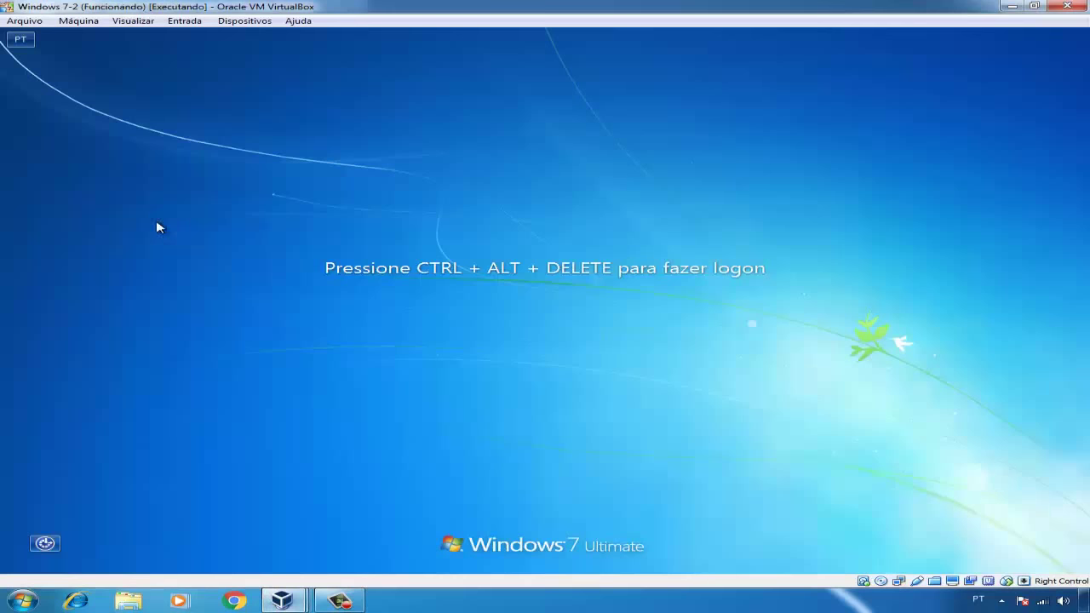
Log on to pc02 as another user, matriz\administrador, with the domain account password
key("ctrl+alt+Delete")
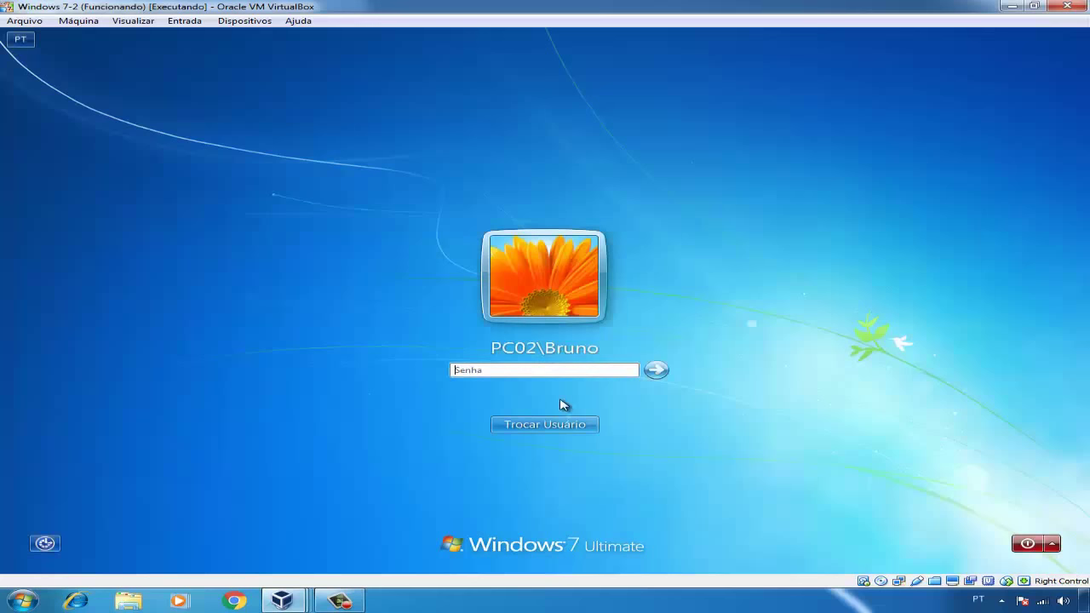
left_click(550, 429)
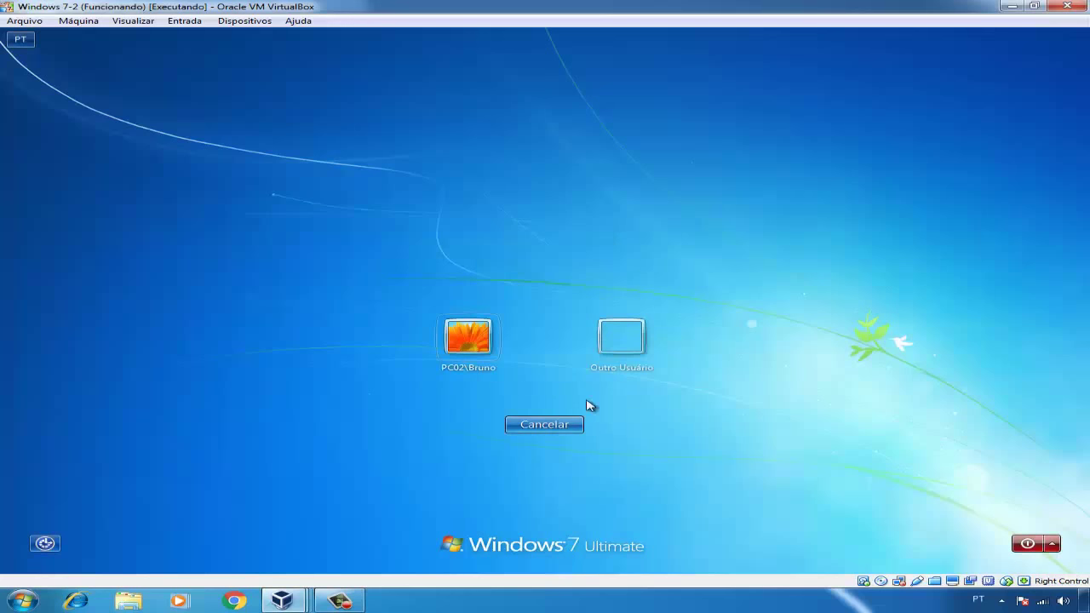
left_click(625, 347)
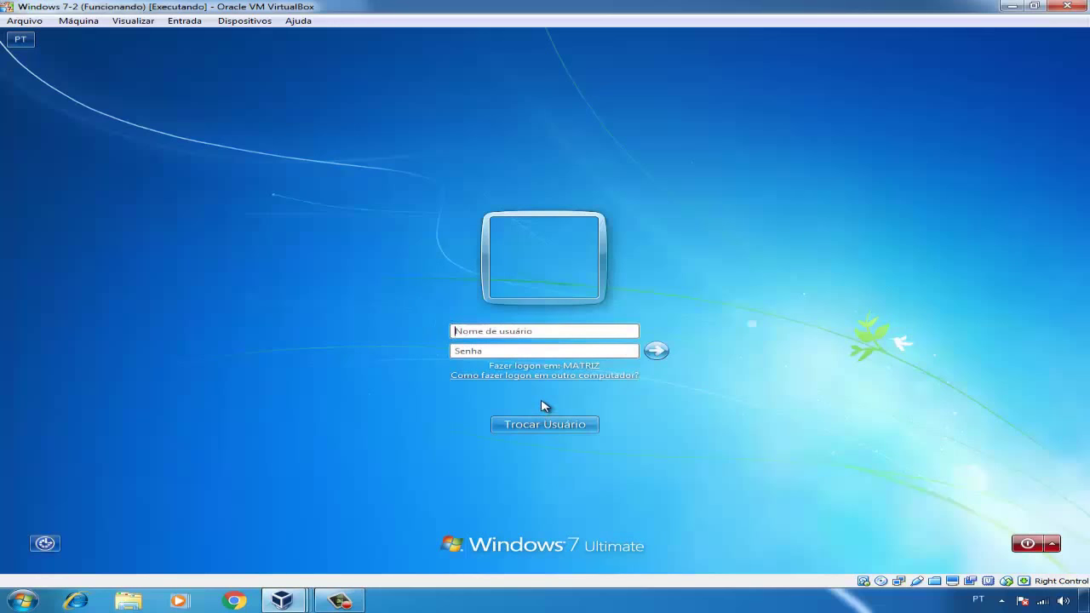
type("matriz\\administrador")
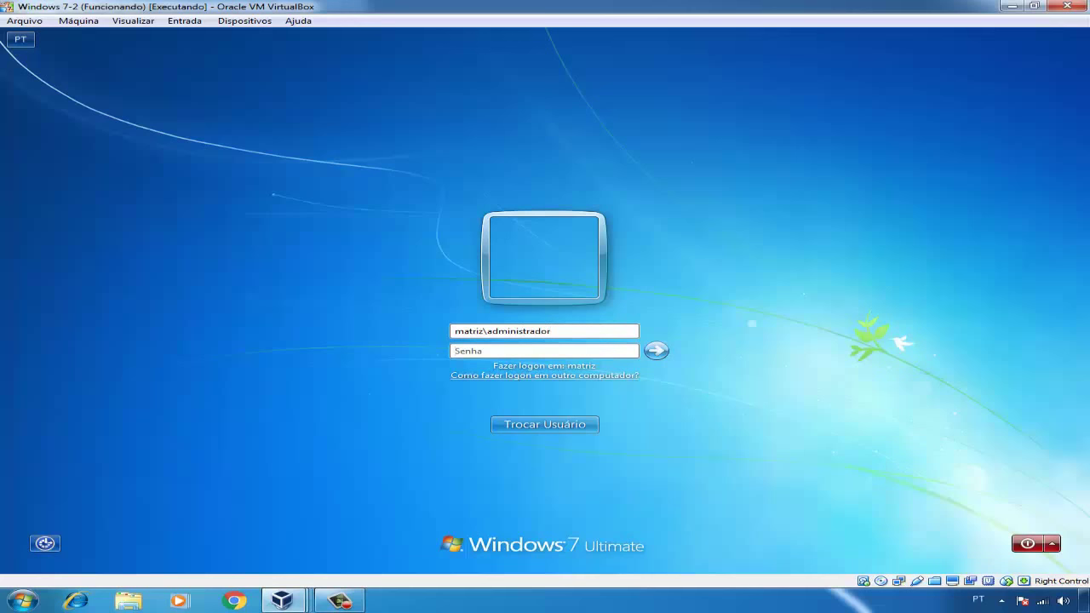
type("********")
key("Return")
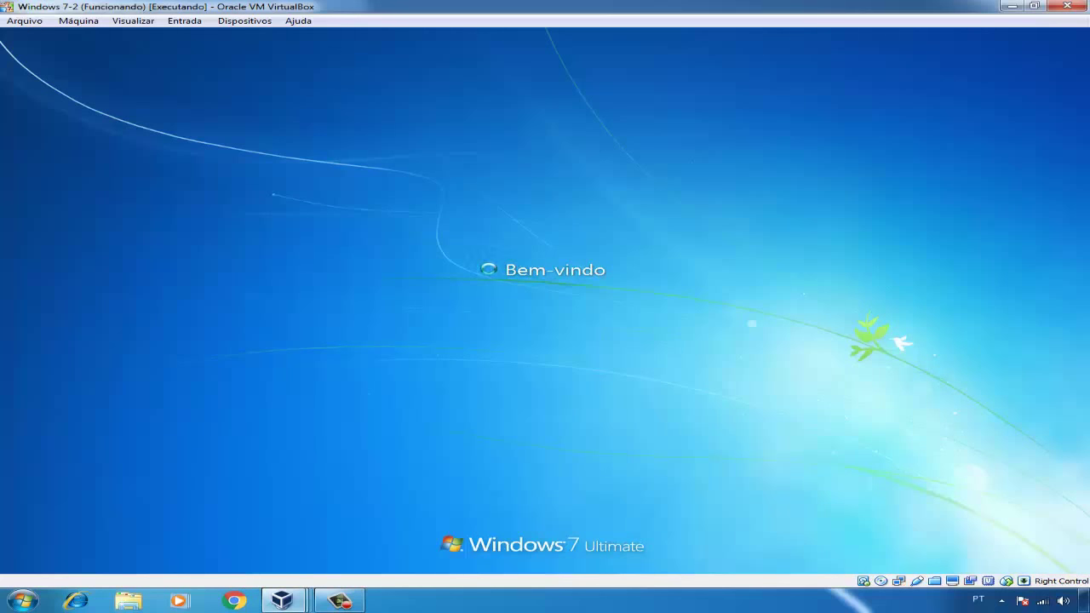
Go back to the VirtualBox manager and show the restarted Windows Server 2008 2 machine
left_click(283, 604)
left_click(146, 549)
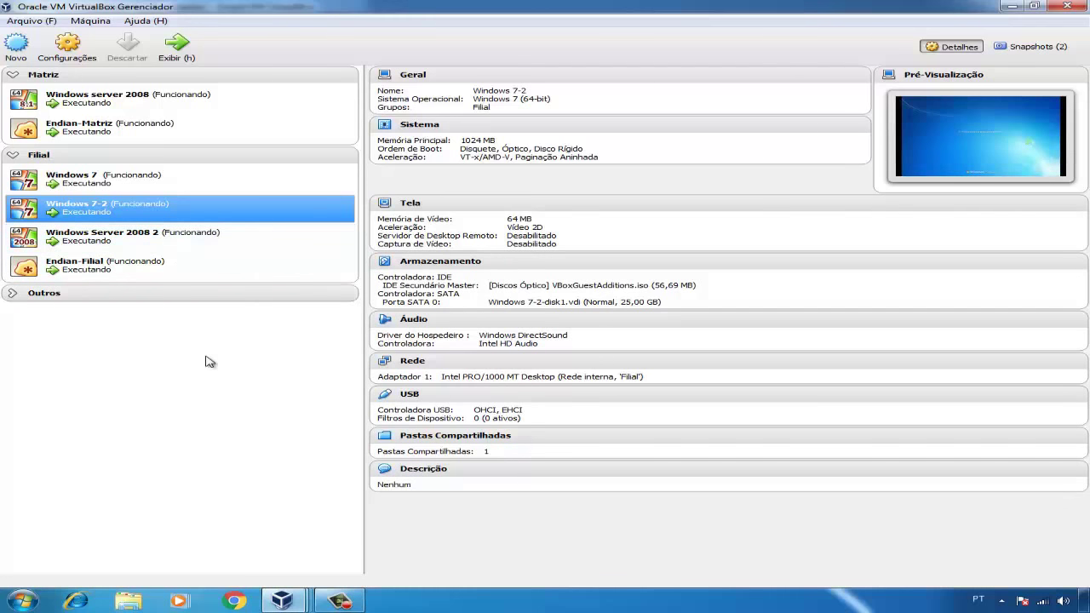
left_click(168, 248)
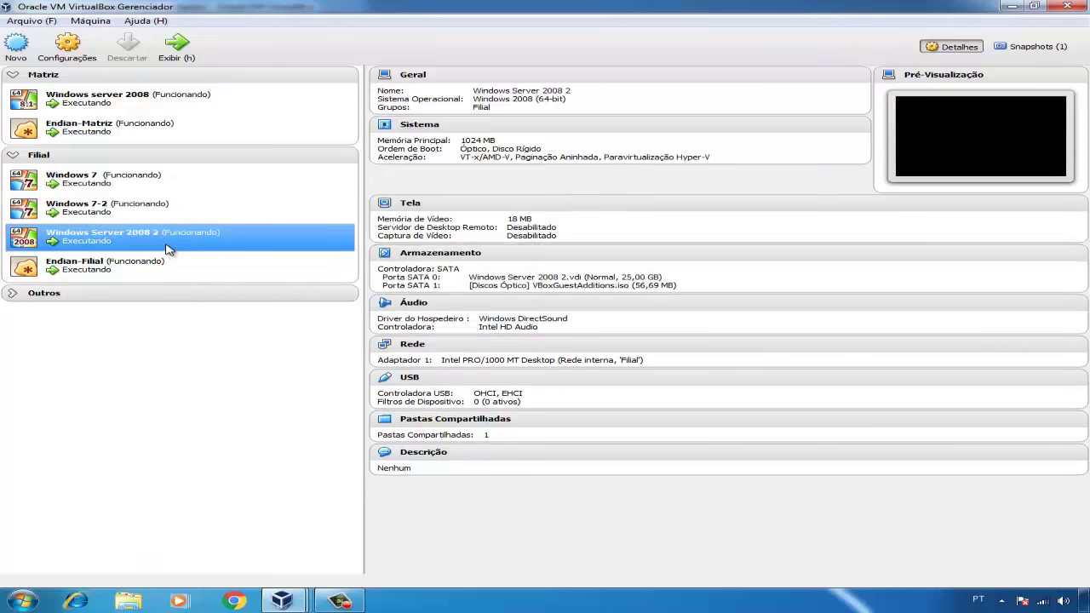
double_click(168, 248)
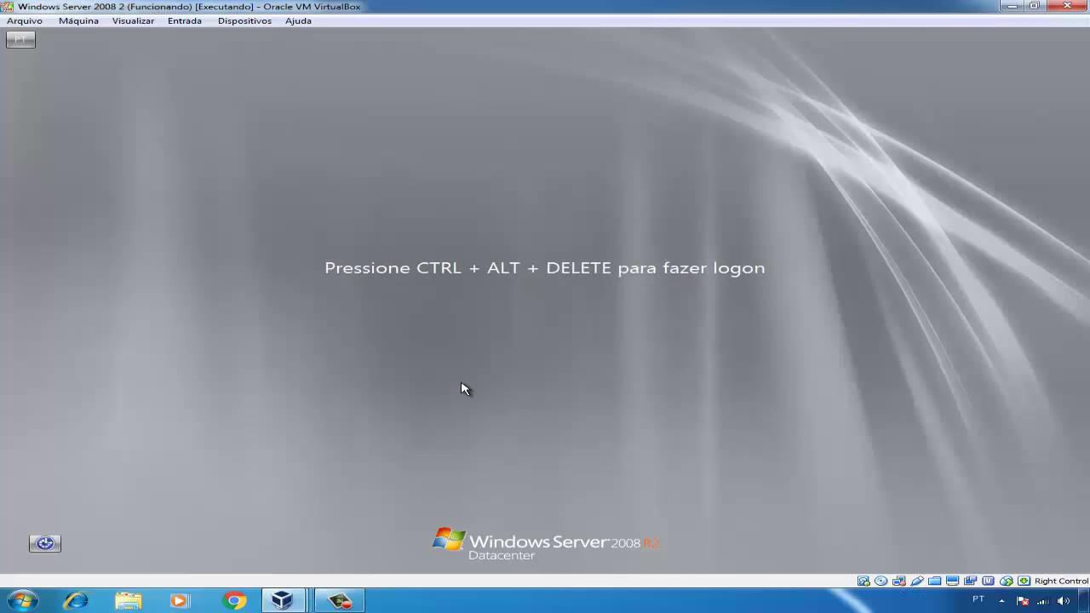
Log on to the BranchCache server as another user, matriz\administrador, with the domain account password
key("ctrl+alt+Delete")
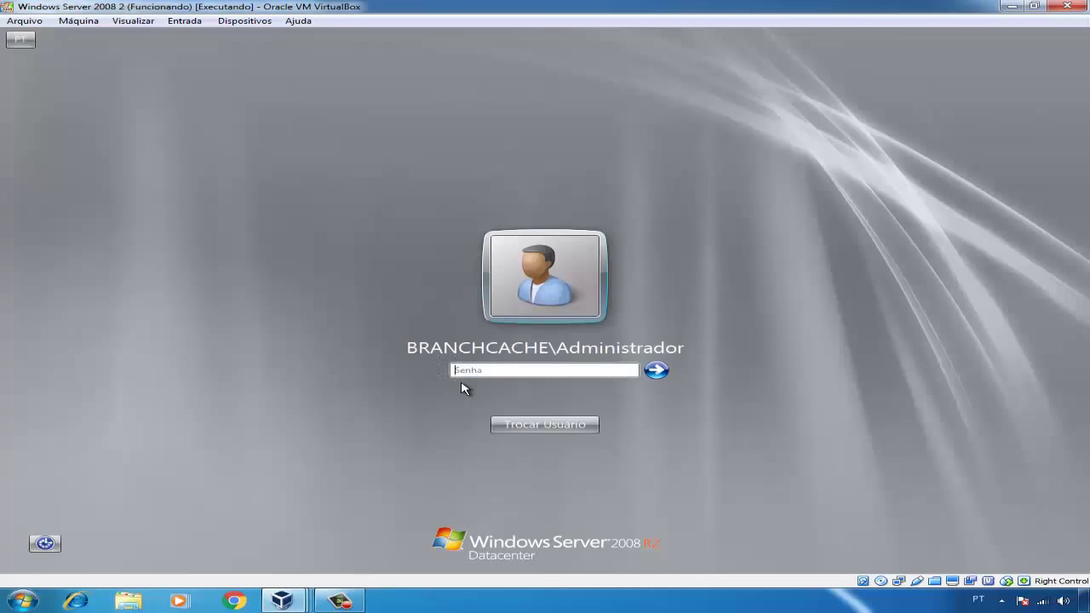
left_click(559, 426)
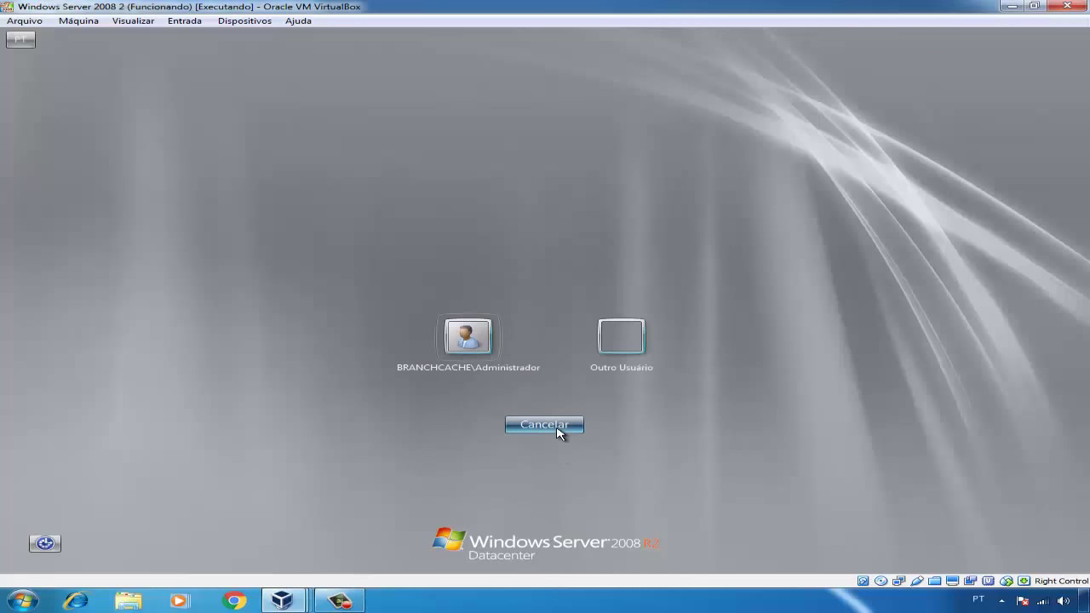
left_click(621, 339)
type("matriz")
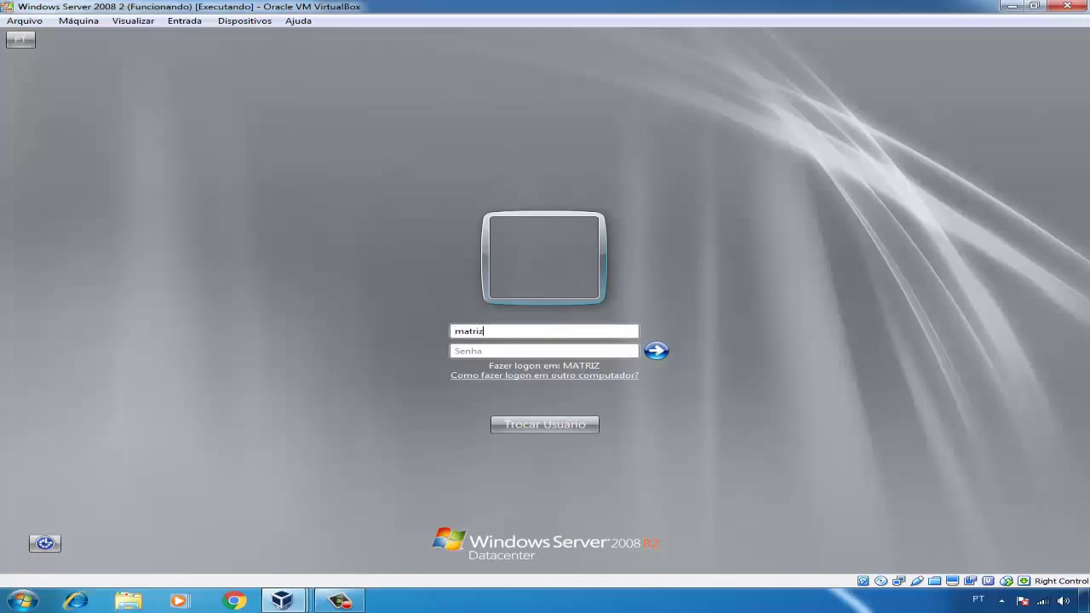
type("a\\administra")
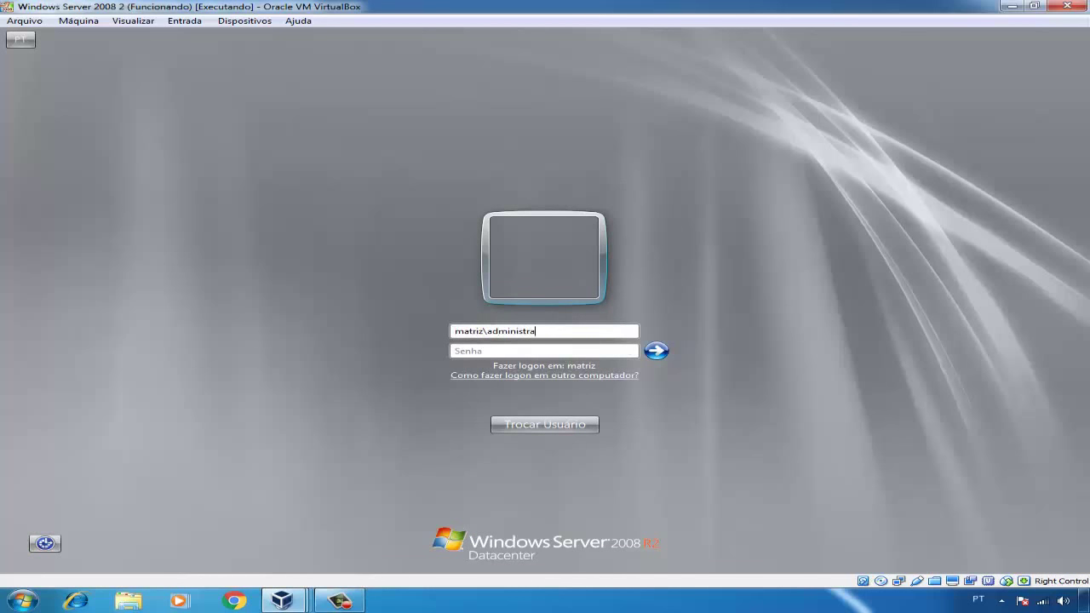
type("dor")
key("Tab")
type("••••")
key("Return")
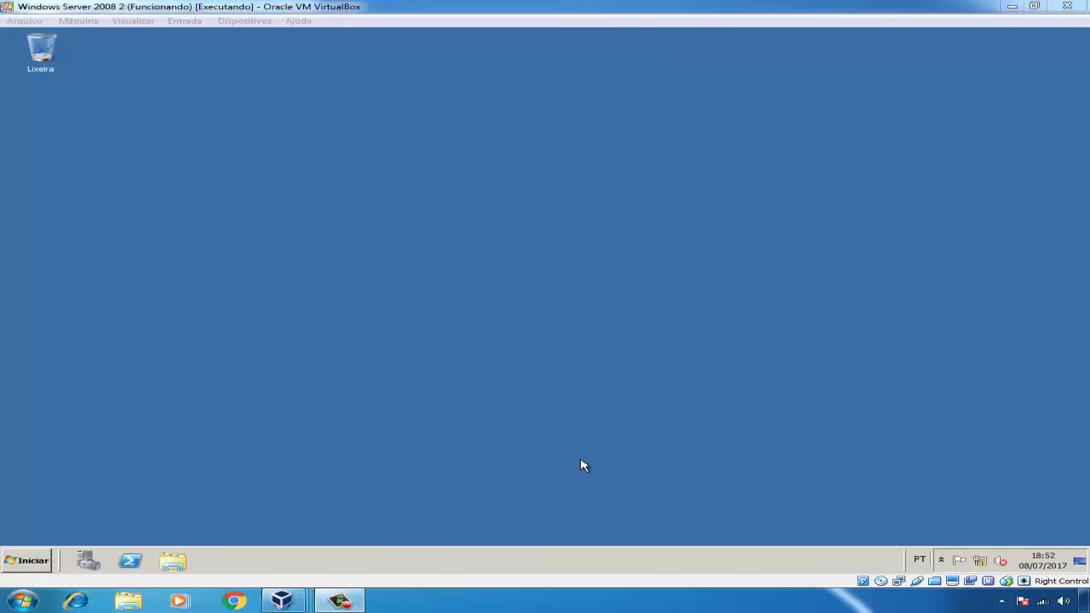
Go back to the VirtualBox manager and show the Windows server 2008 machine from the Matriz group
mouse_move(282, 600)
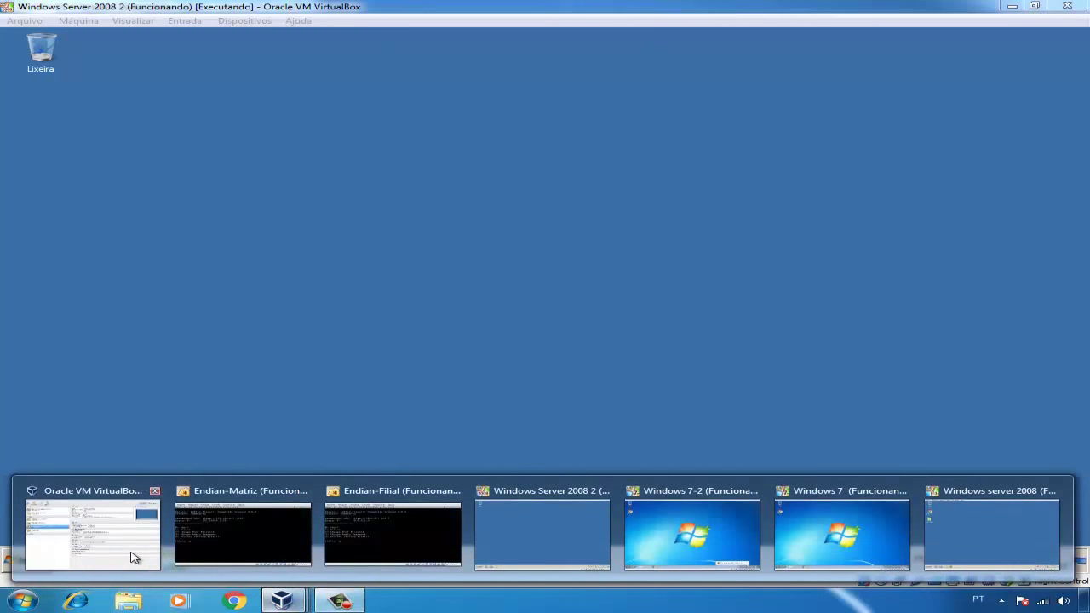
left_click(135, 556)
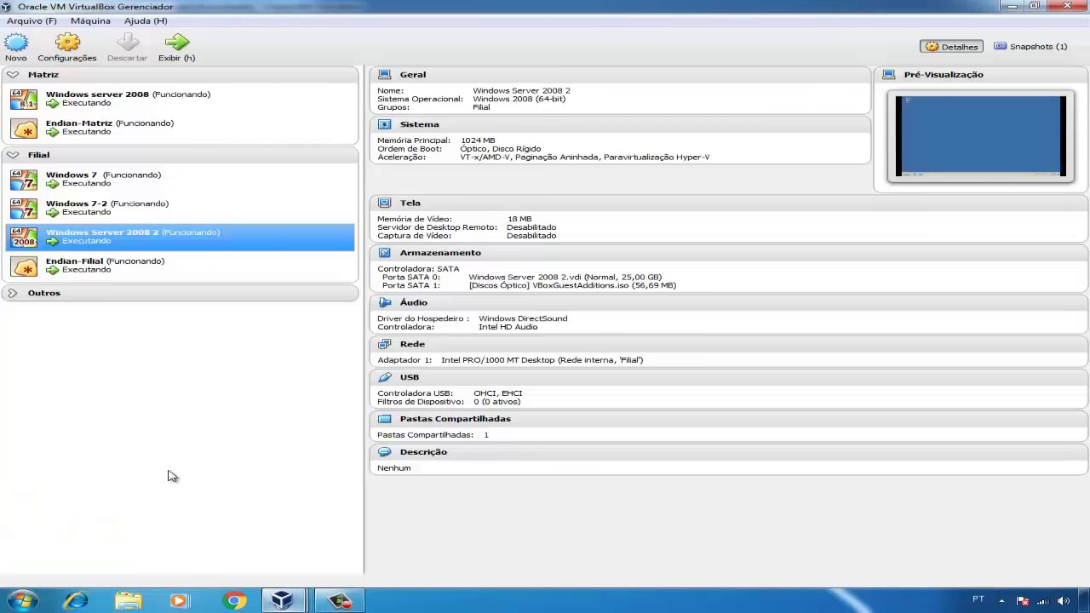
left_click(220, 104)
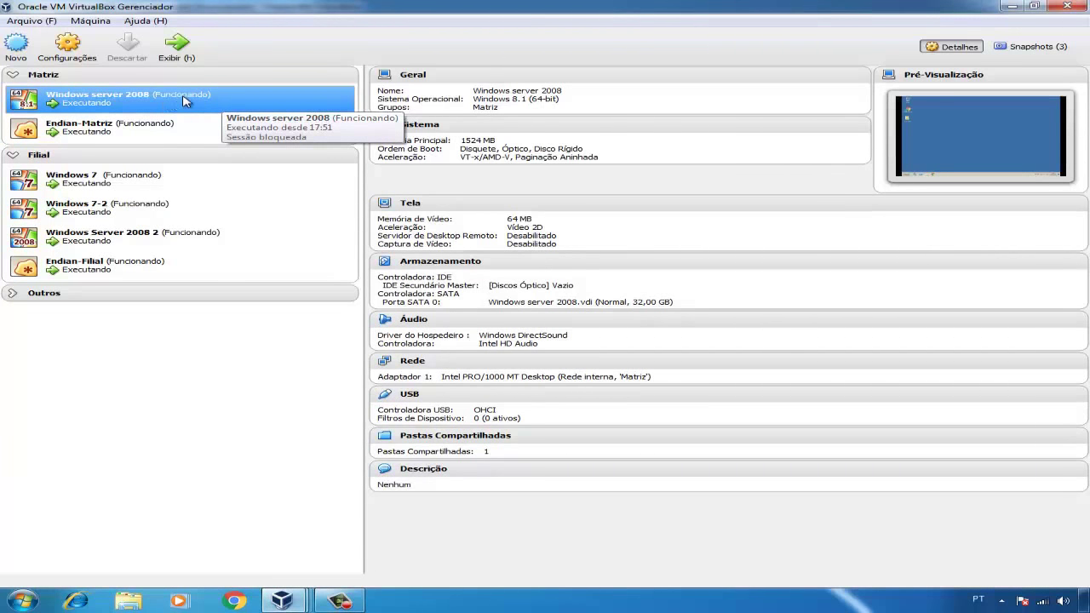
double_click(156, 103)
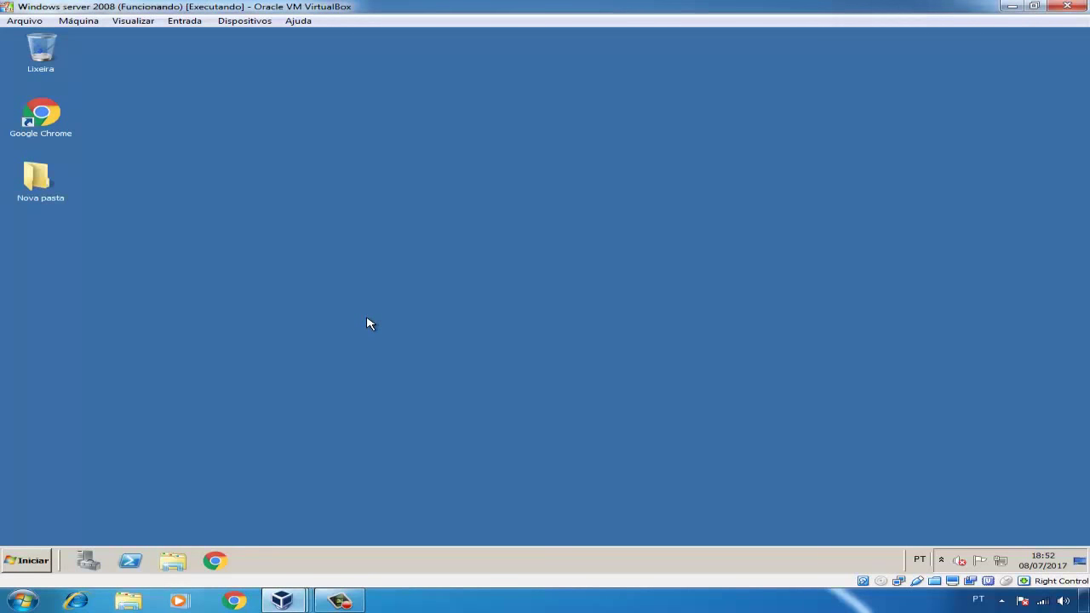
Open the tarefas text file from the Disco Local (C:) drive and enlarge it to read the file server task list
key("super+e")
double_click(464, 202)
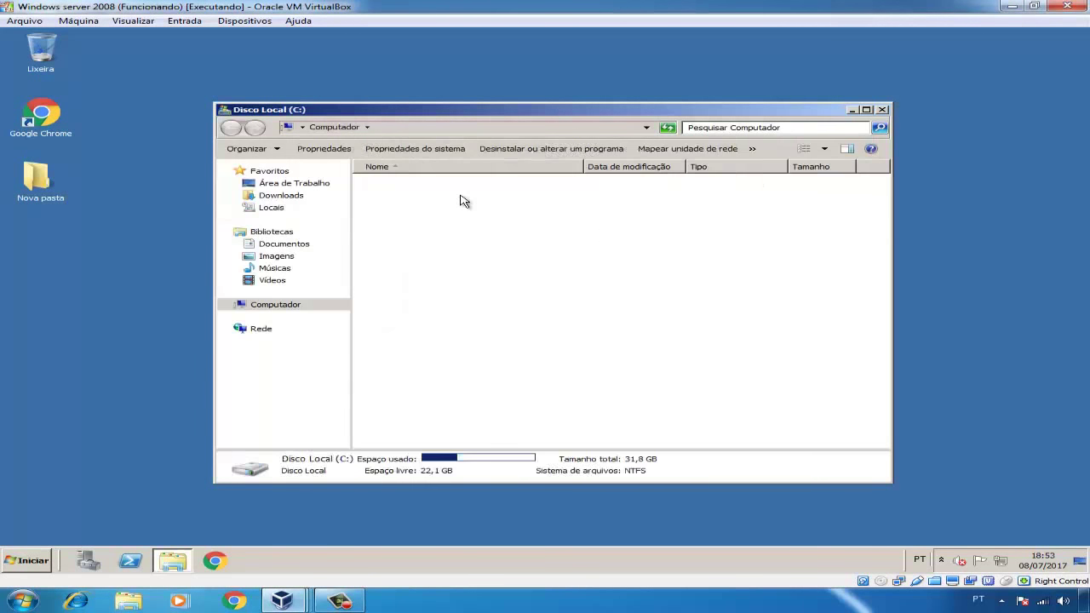
double_click(415, 255)
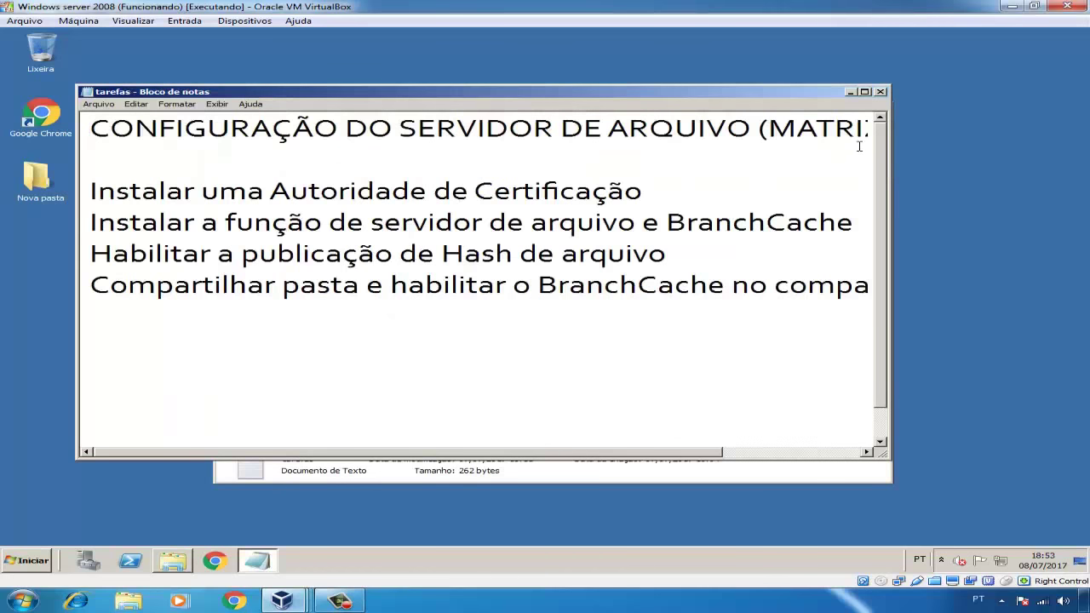
left_click(864, 92)
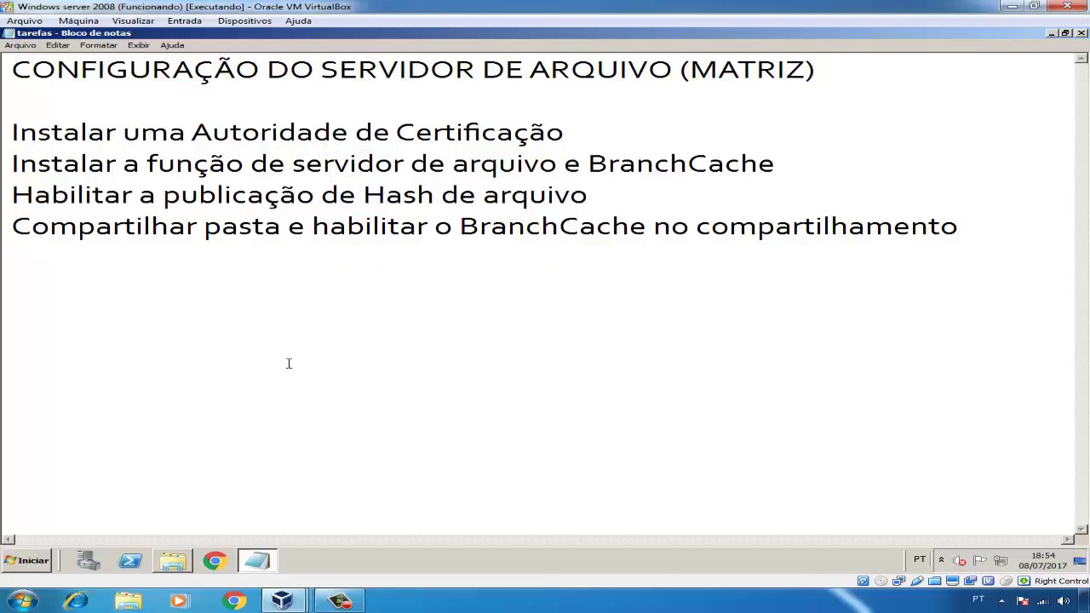
Start adding server roles in Gerenciador de Servidores and choose Serviços de Certificados do Active Directory, proceeding to its role services
left_click(98, 565)
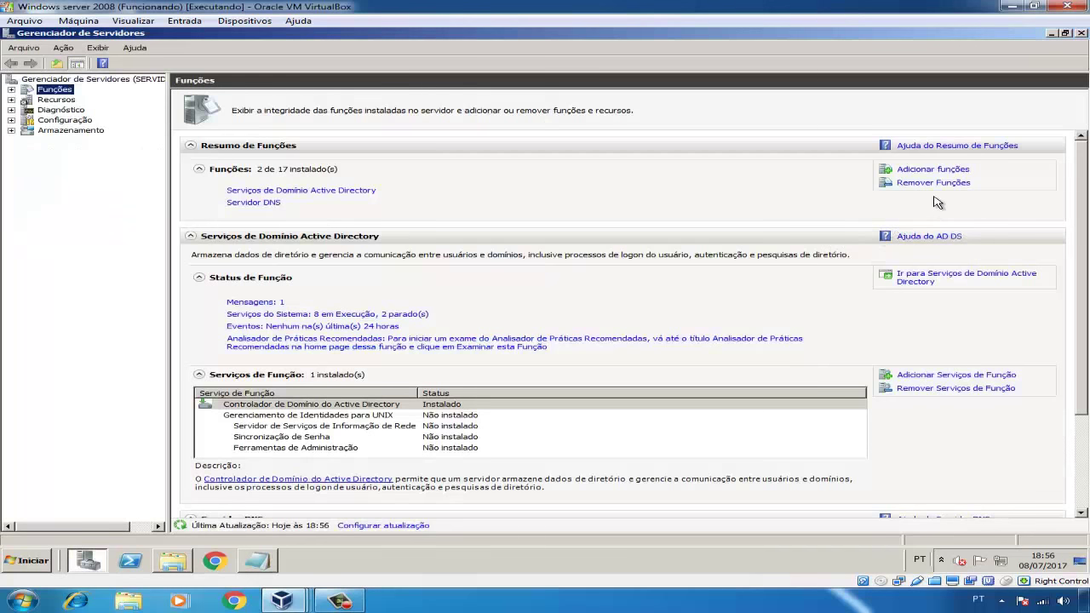
left_click(933, 170)
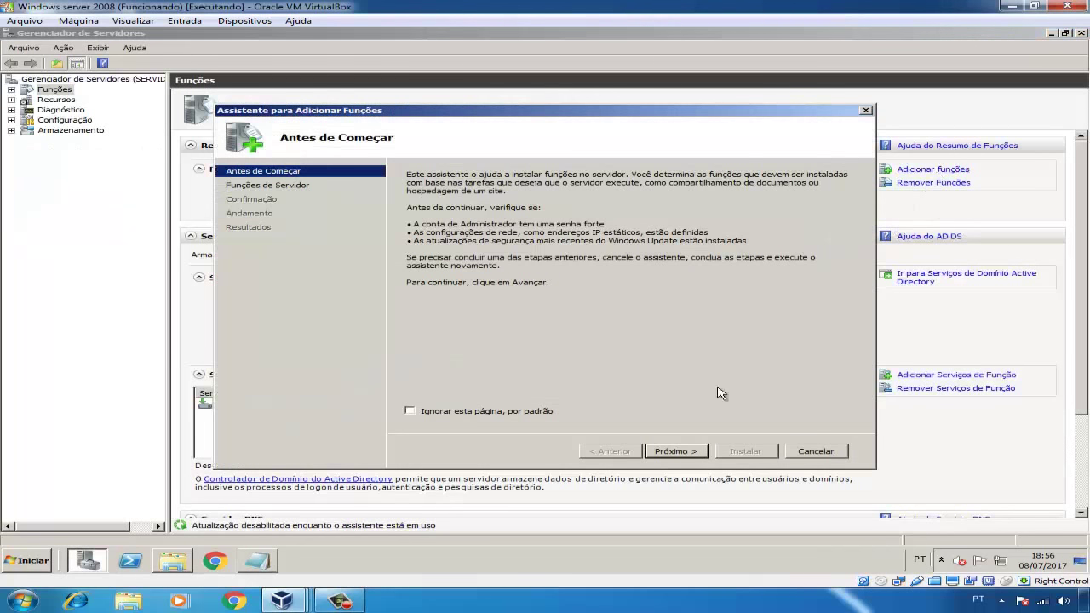
left_click(691, 454)
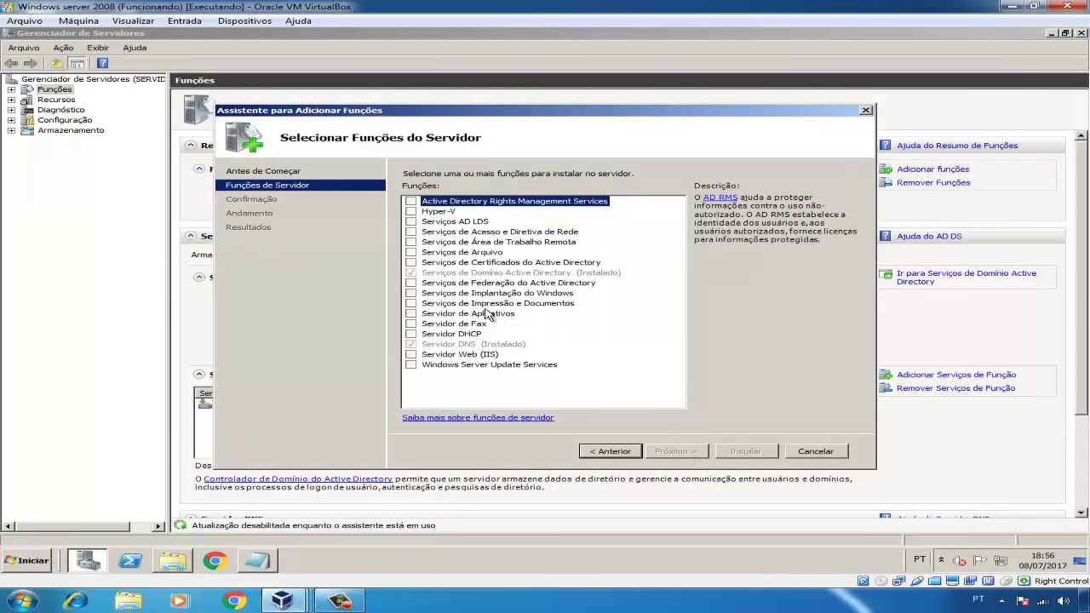
left_click(411, 263)
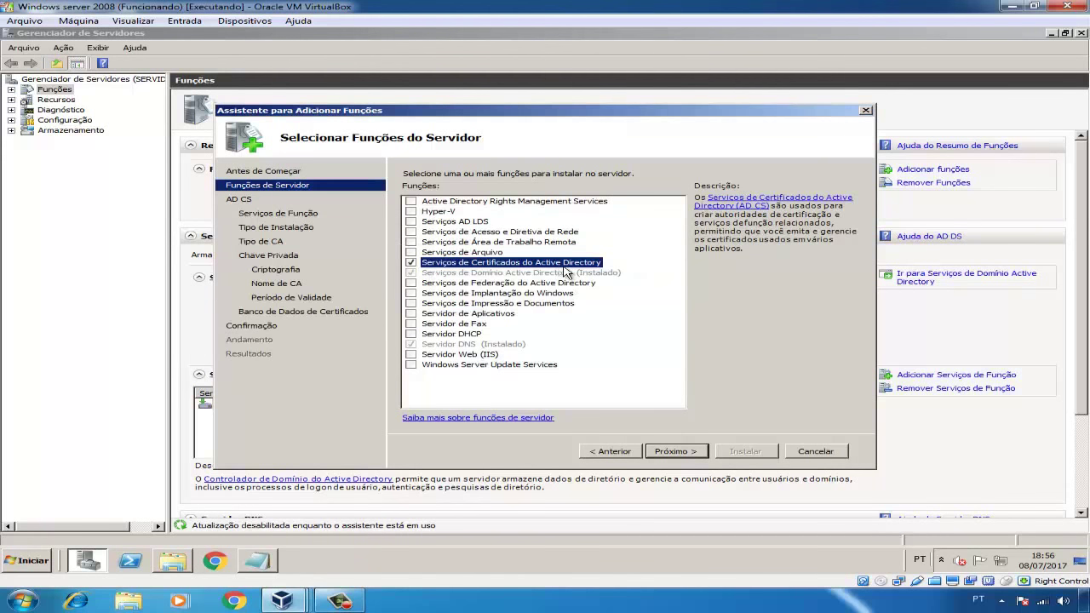
left_click(687, 453)
left_click(688, 454)
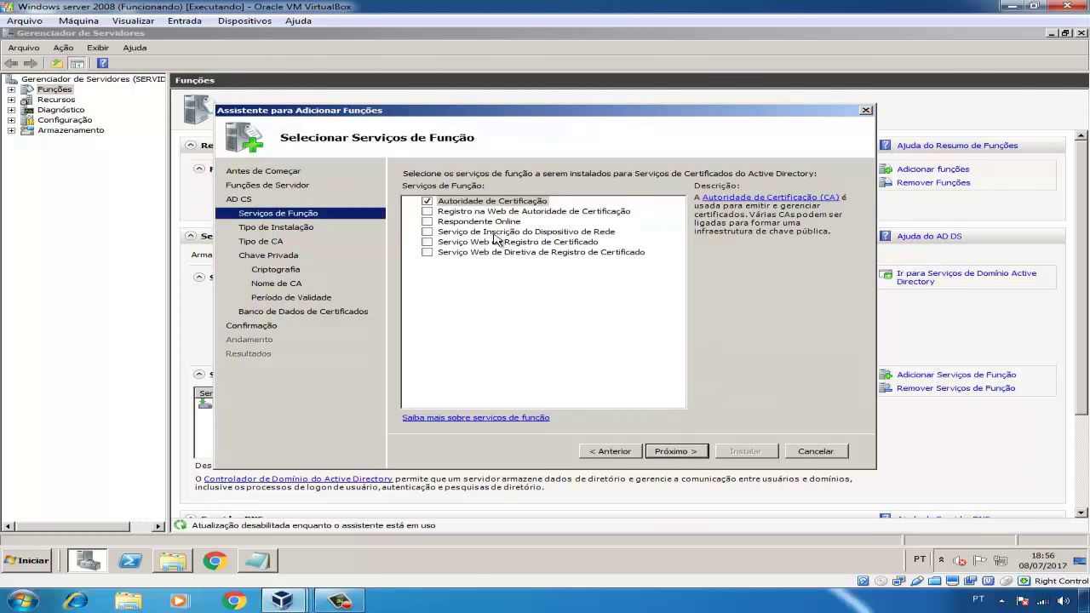
Configure the Autoridade de Certificação service as a Corporativa installation, CA Raiz type, with a new private key
left_click(694, 452)
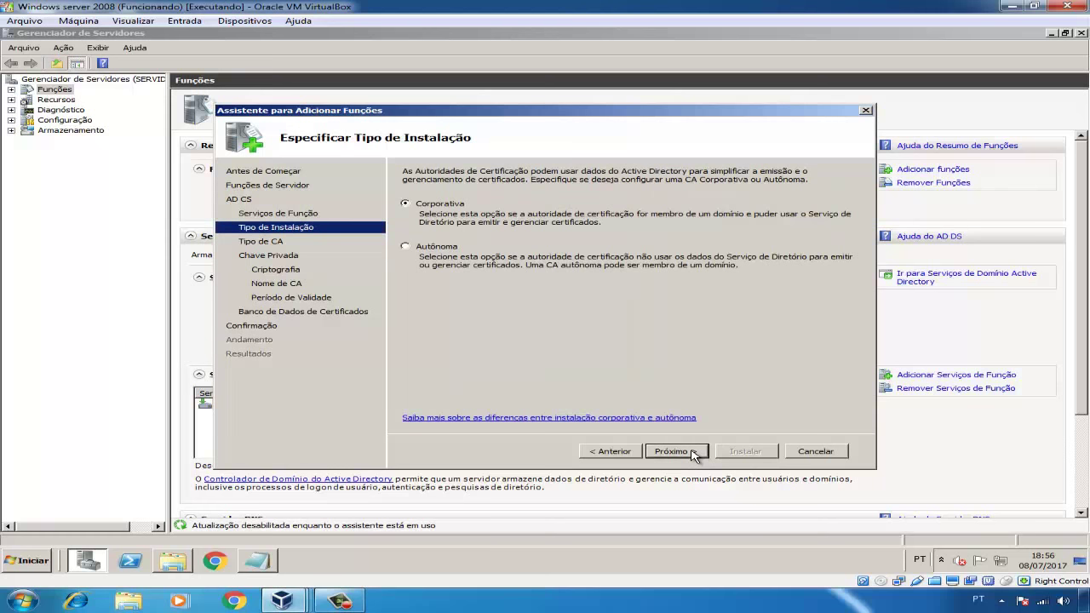
left_click(694, 452)
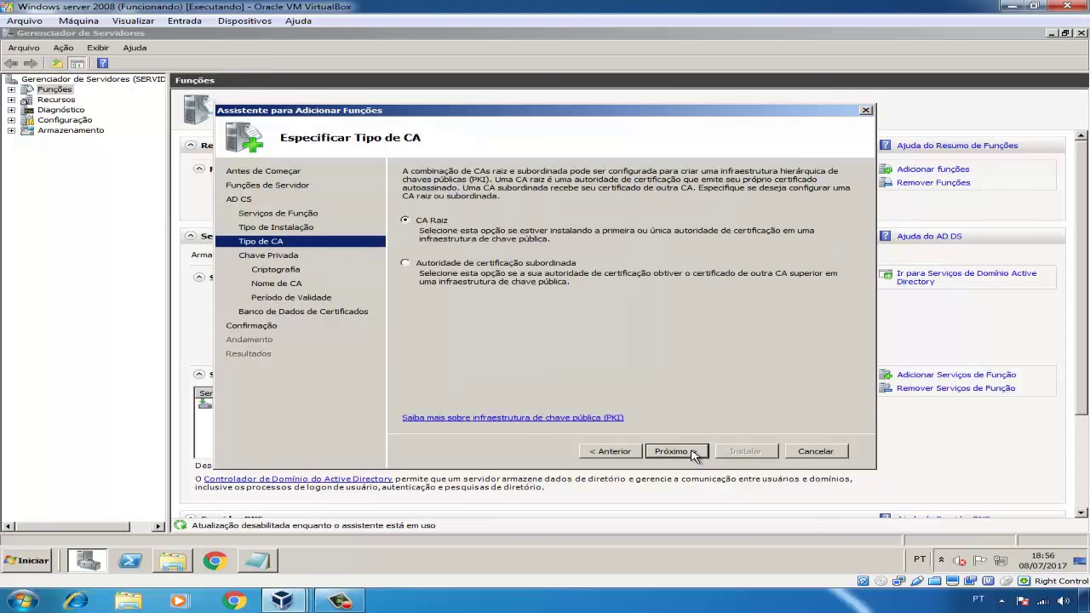
left_click(694, 452)
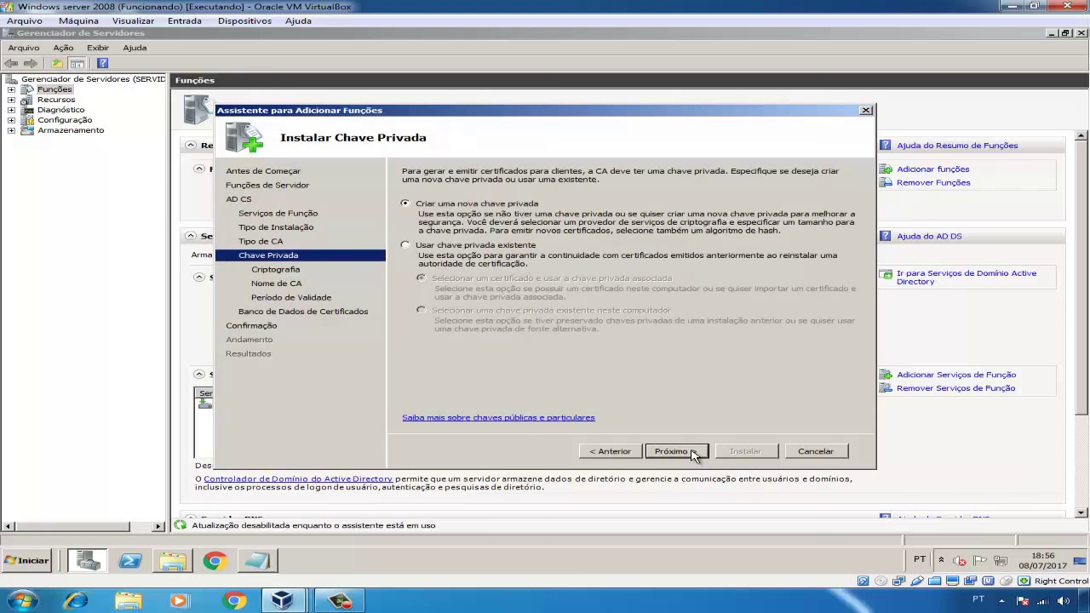
left_click(694, 452)
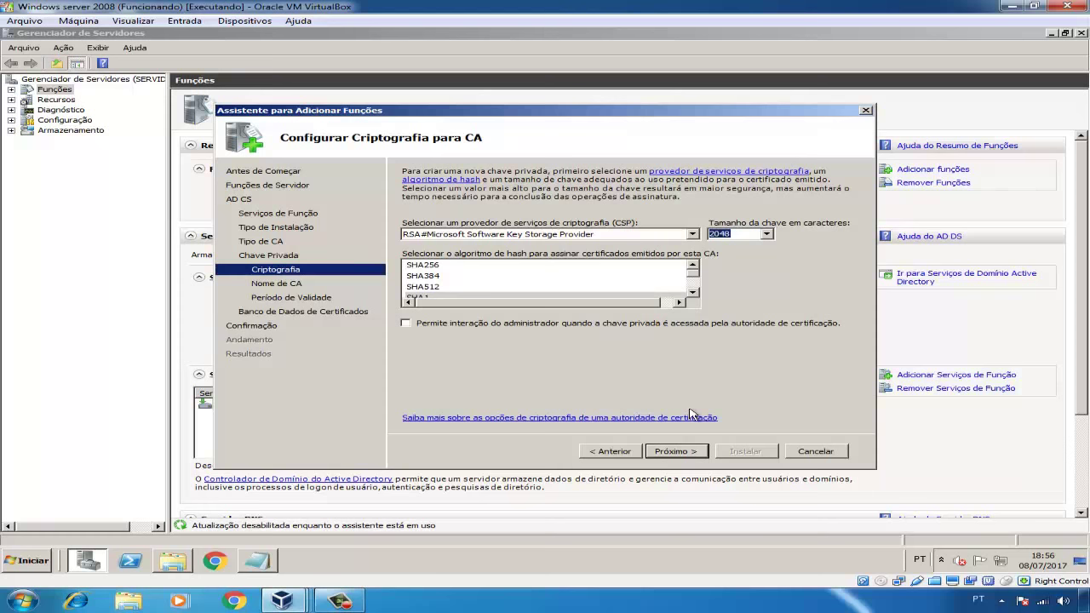
Accept the default cryptography, the CA name matriz-SERVIDOR01-CA, 5-year validity and CertLog locations, then install the certification authority and close the wizard
left_click(683, 450)
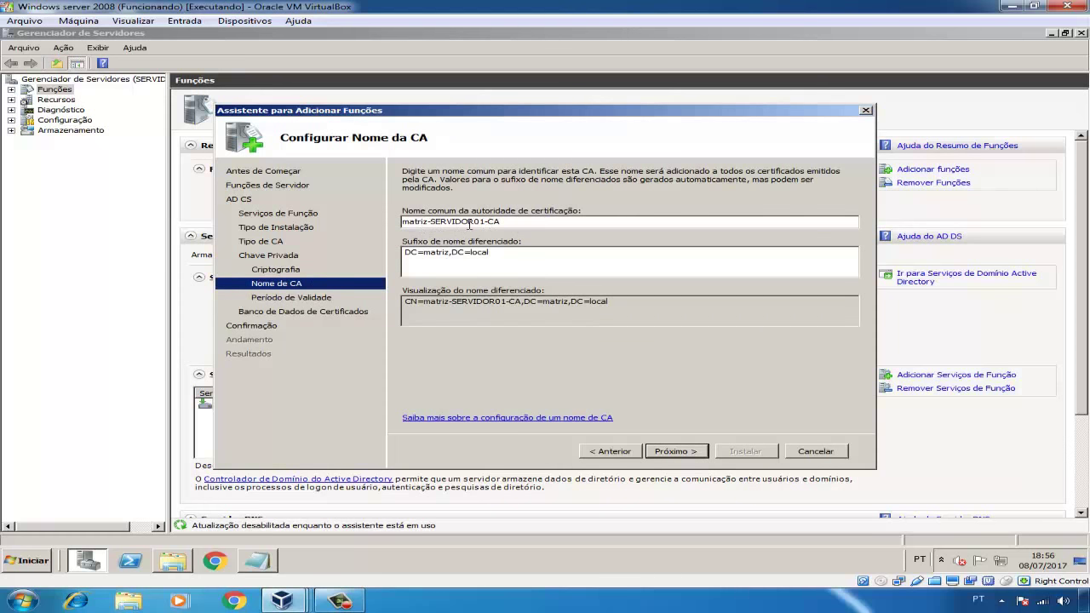
left_click(677, 452)
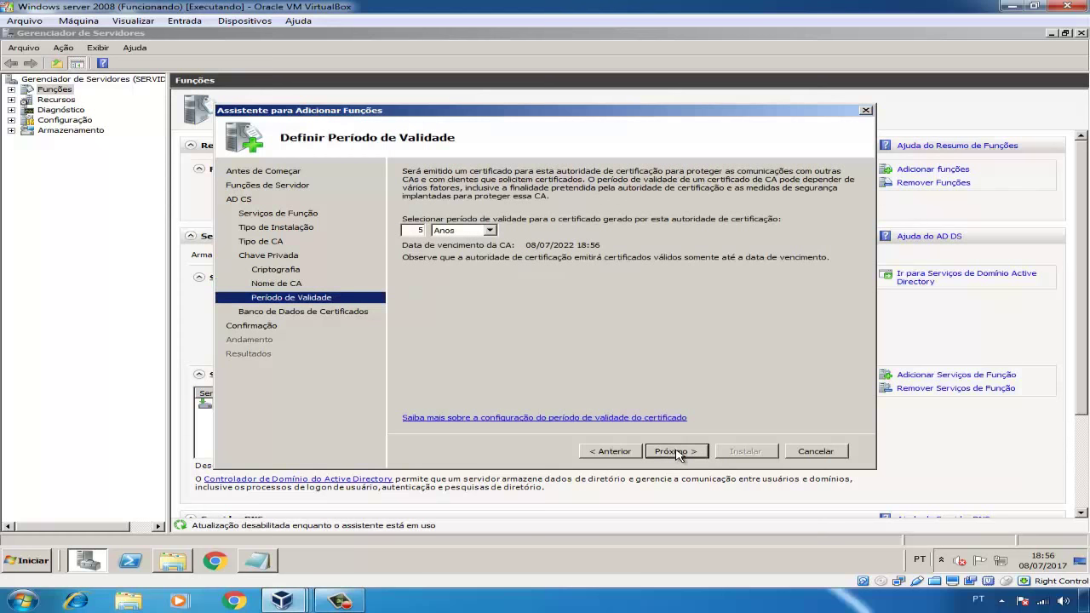
left_click(677, 452)
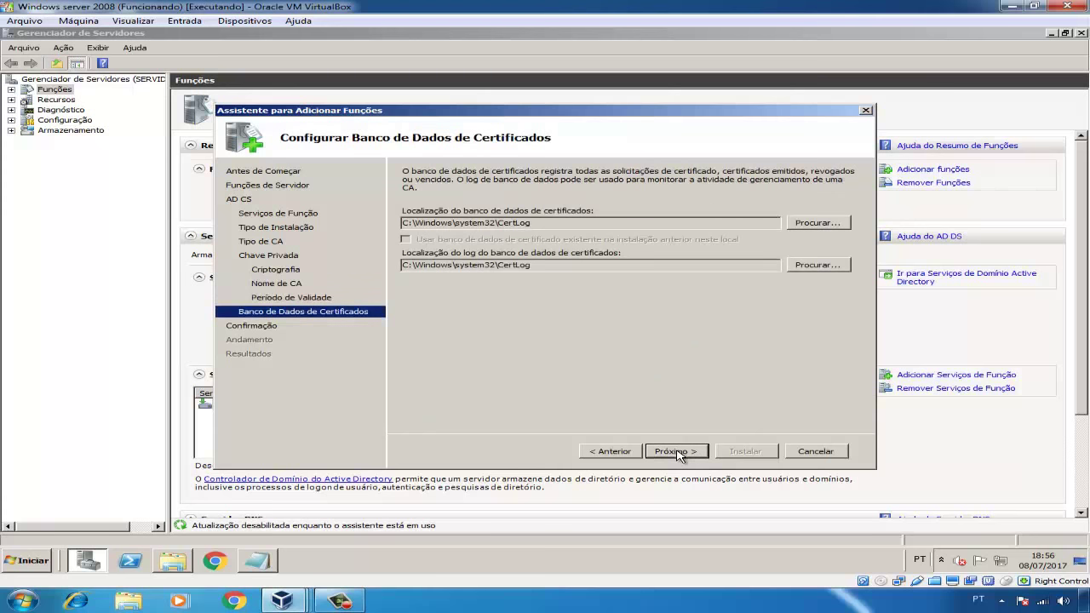
left_click(677, 452)
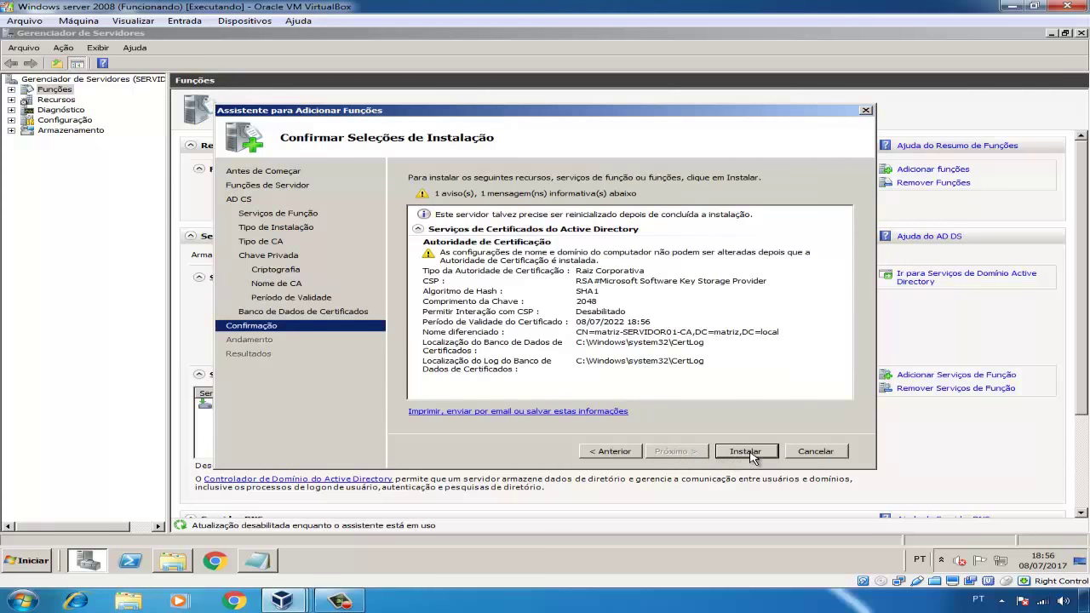
left_click(746, 453)
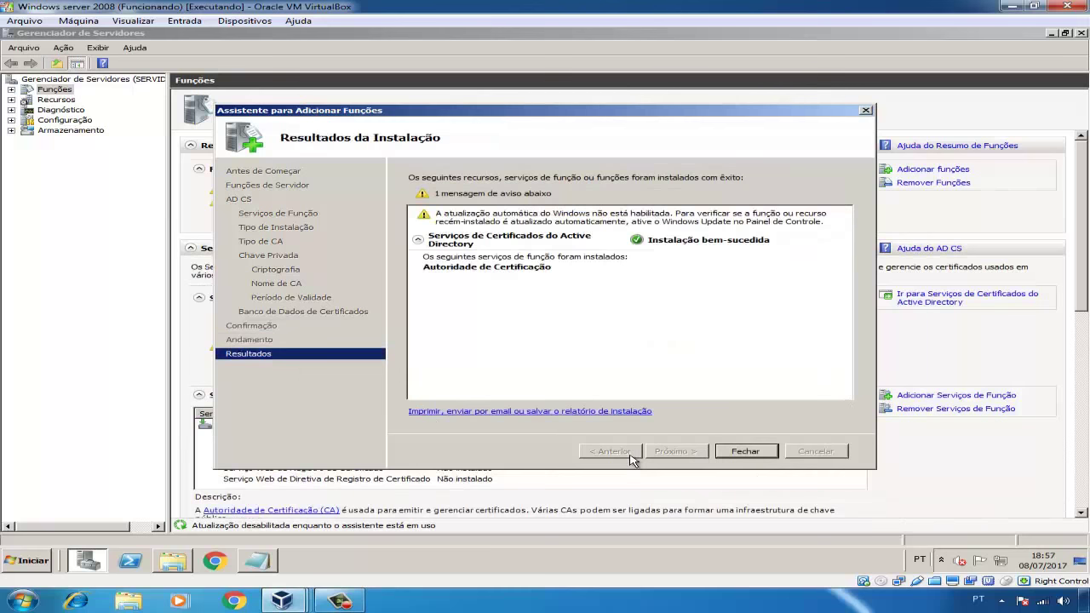
left_click(753, 453)
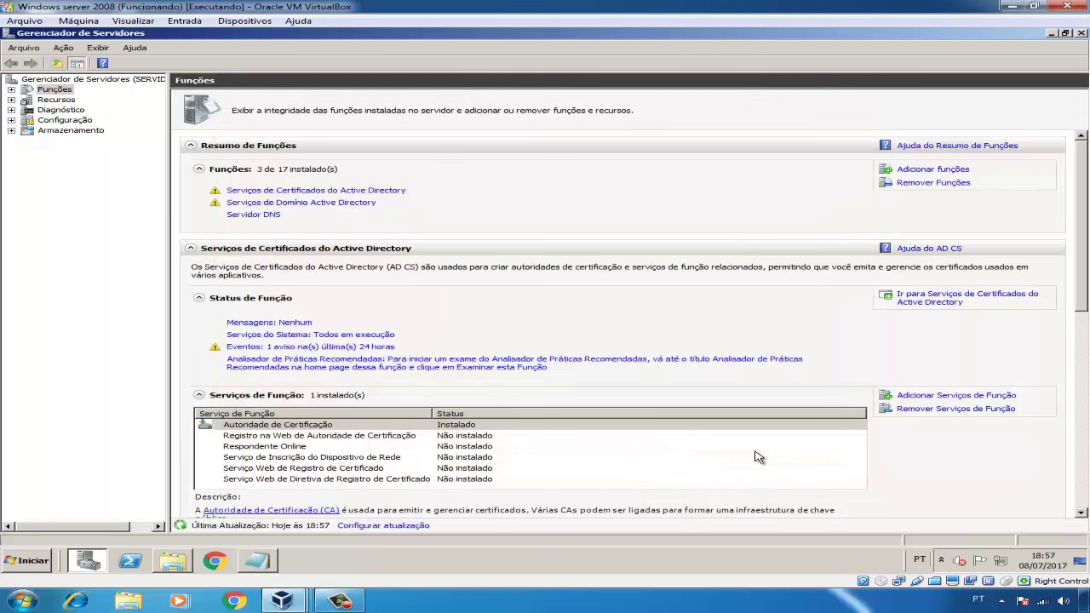
Check the tarefas list, start adding server roles in Gerenciador de Servidores and choose Serviços de Arquivo, proceeding to its role services
left_click(263, 560)
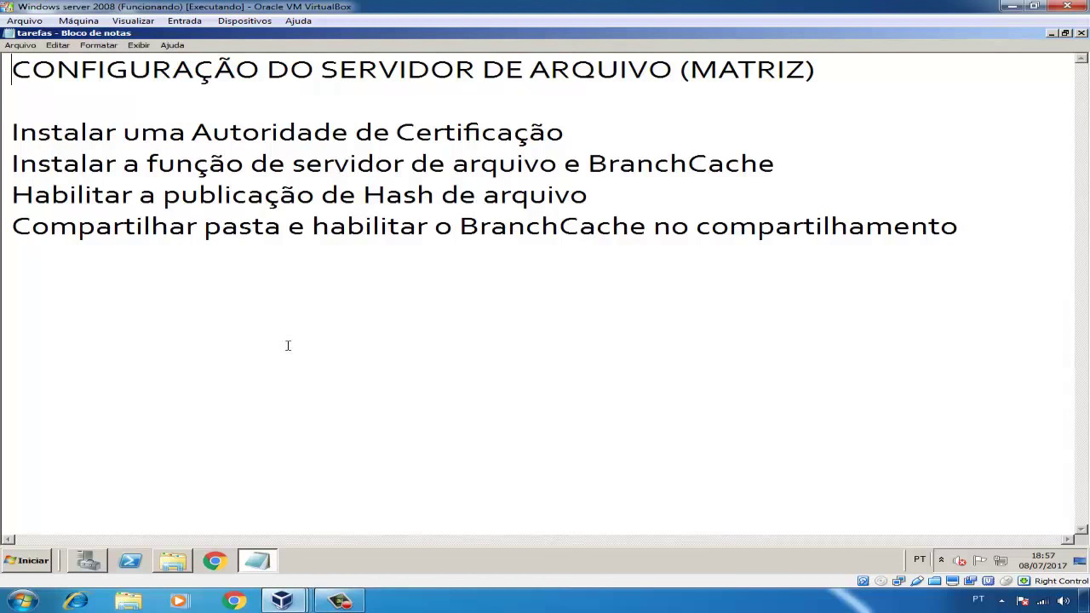
left_click(87, 560)
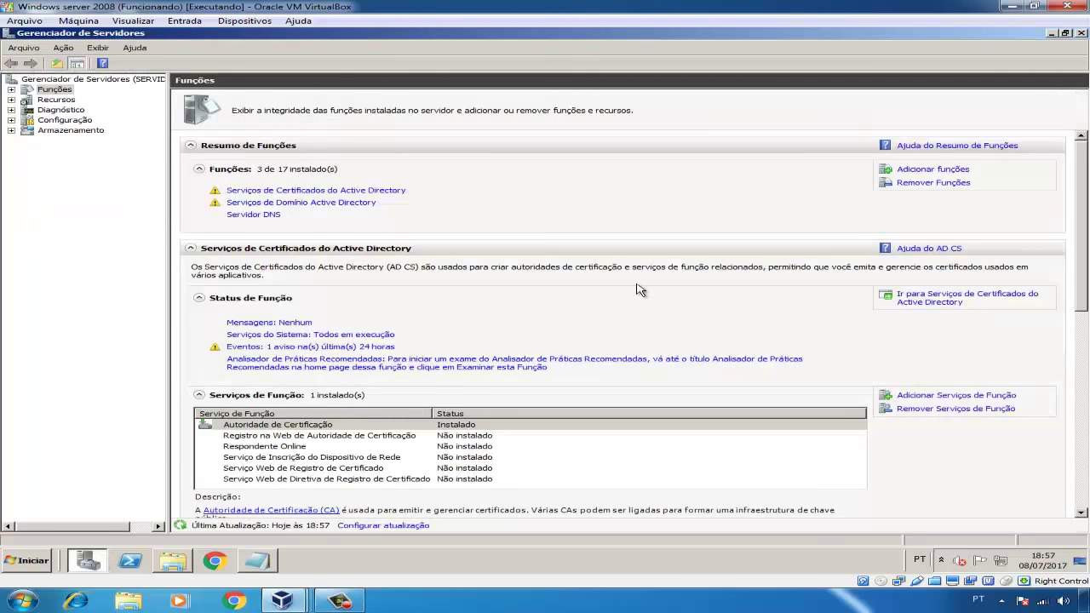
left_click(933, 170)
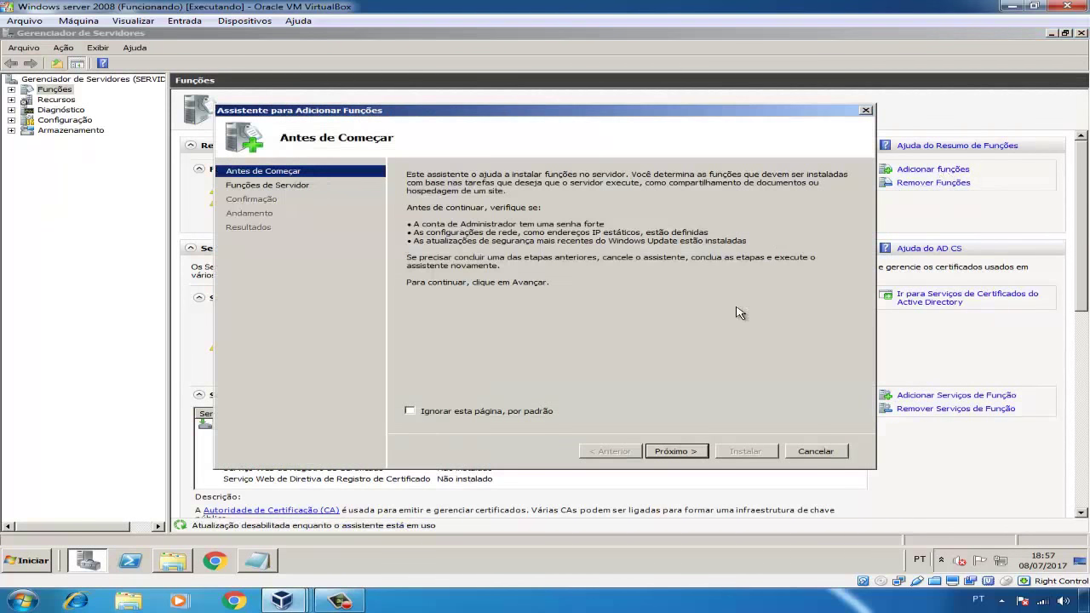
left_click(677, 450)
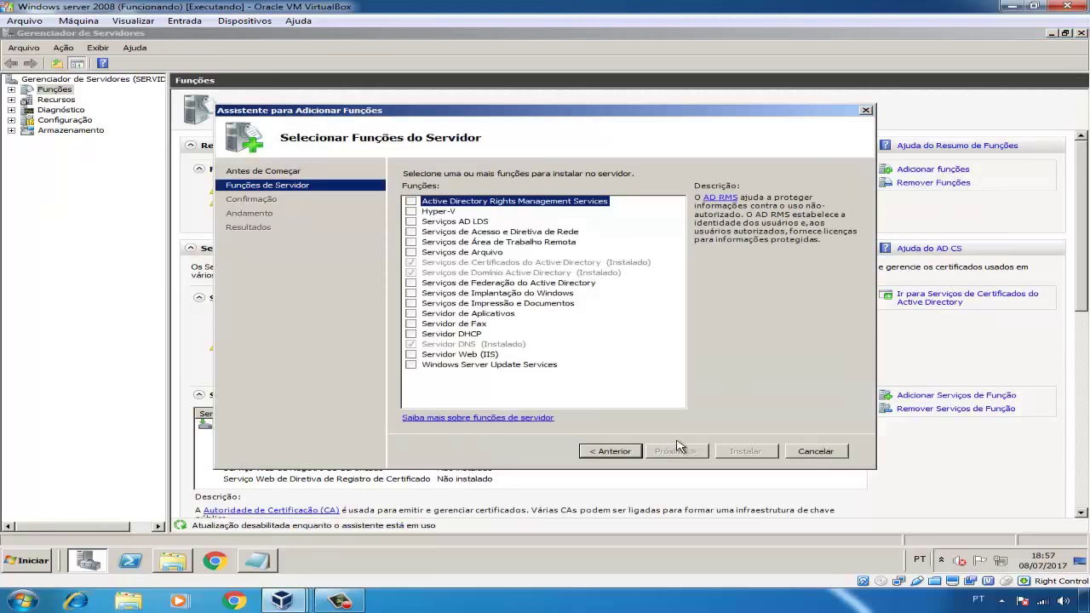
left_click(410, 253)
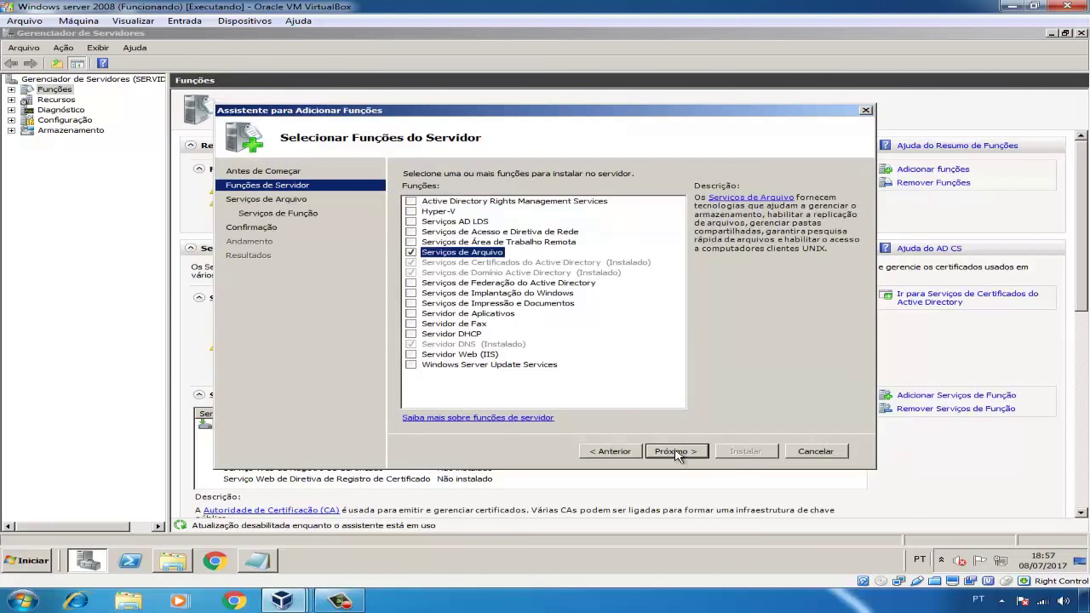
left_click(677, 452)
left_click(678, 454)
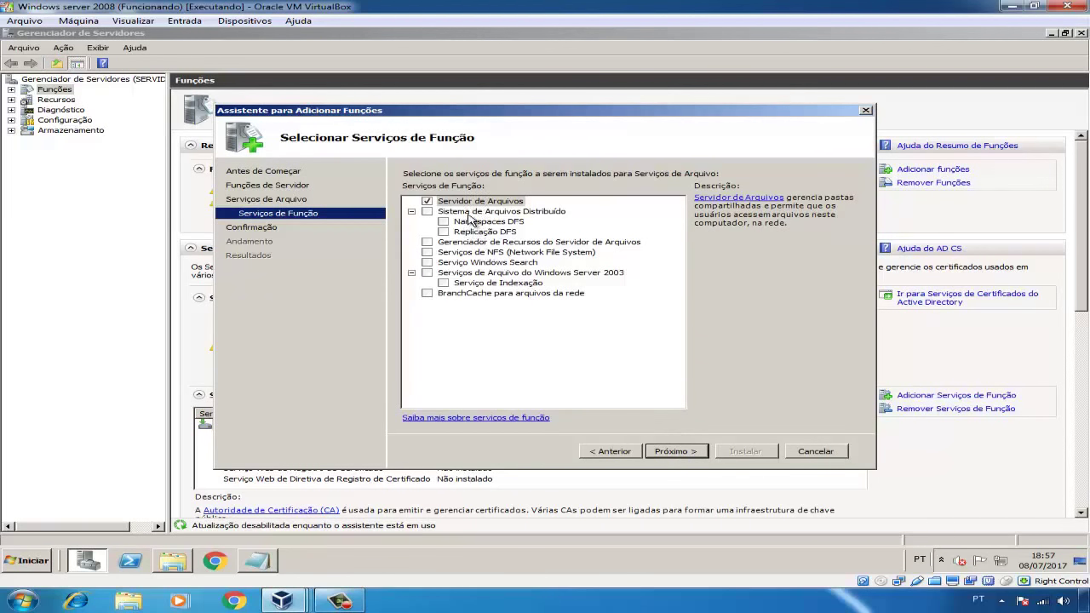
Add the BranchCache para arquivos da rede role service alongside Servidor de Arquivos, install both and close the wizard
left_click(426, 293)
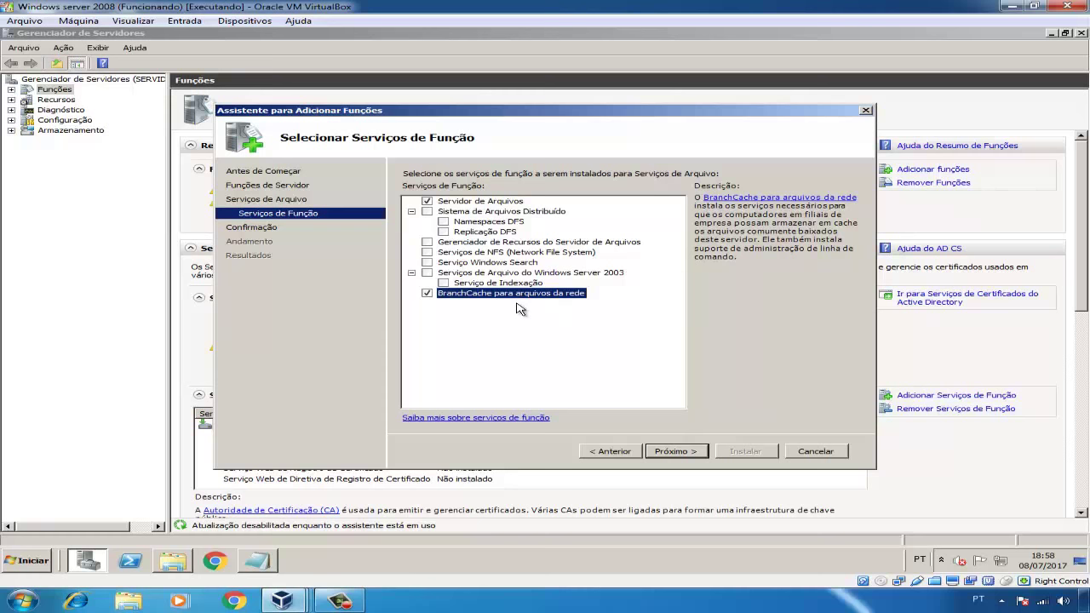
left_click(678, 452)
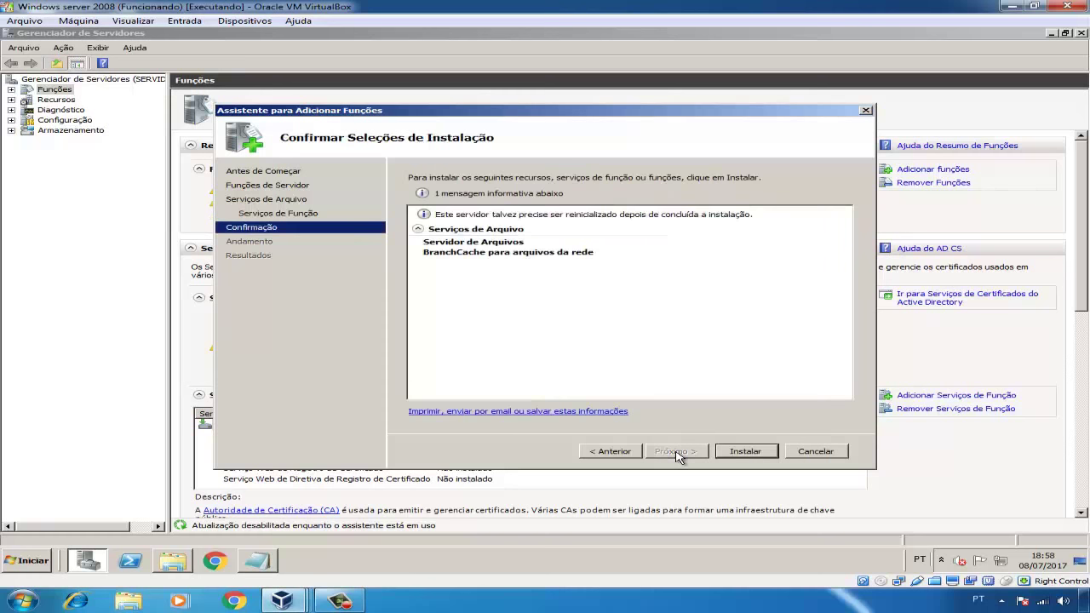
left_click(746, 453)
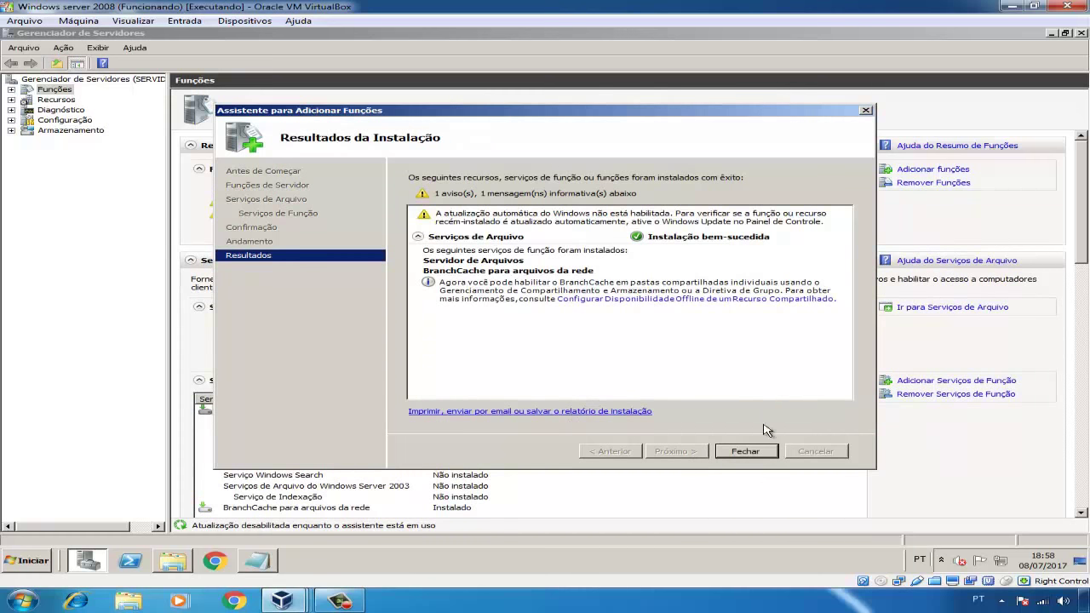
left_click(758, 454)
Check the task list, open the local group policy editor (gpedit.msc) and show the computer's Modelos Administrativos > Rede > Servidor Lanman policies
left_click(272, 563)
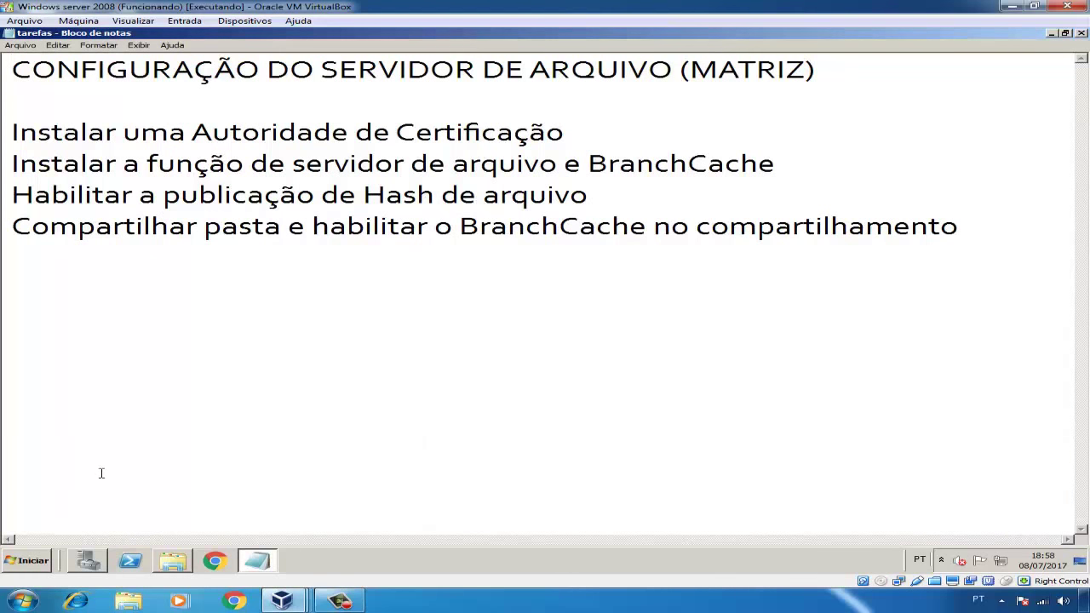
left_click(44, 564)
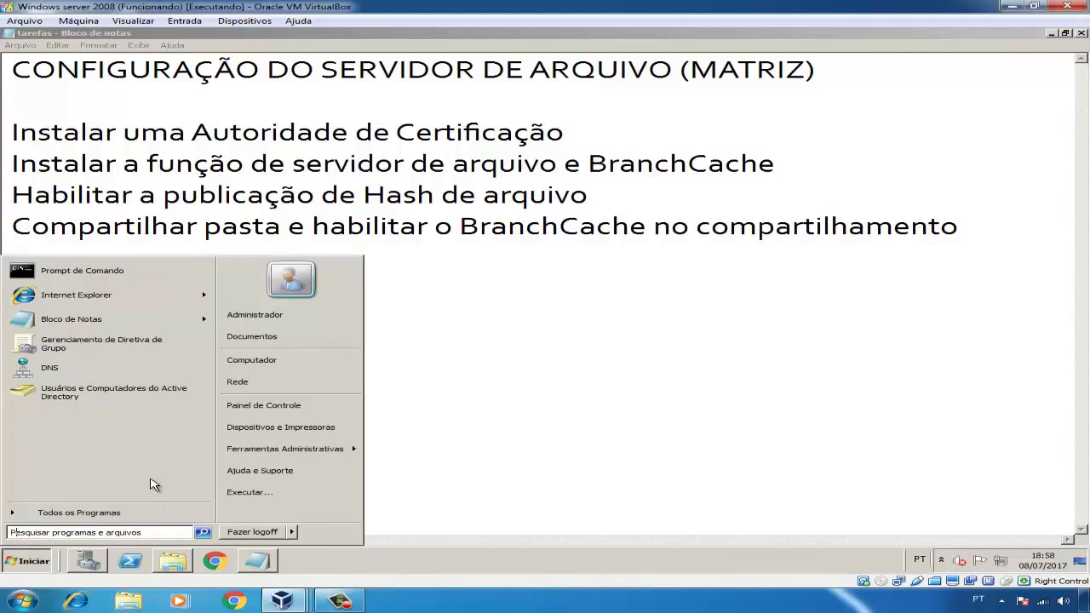
type("gpedit.msc")
key("Return")
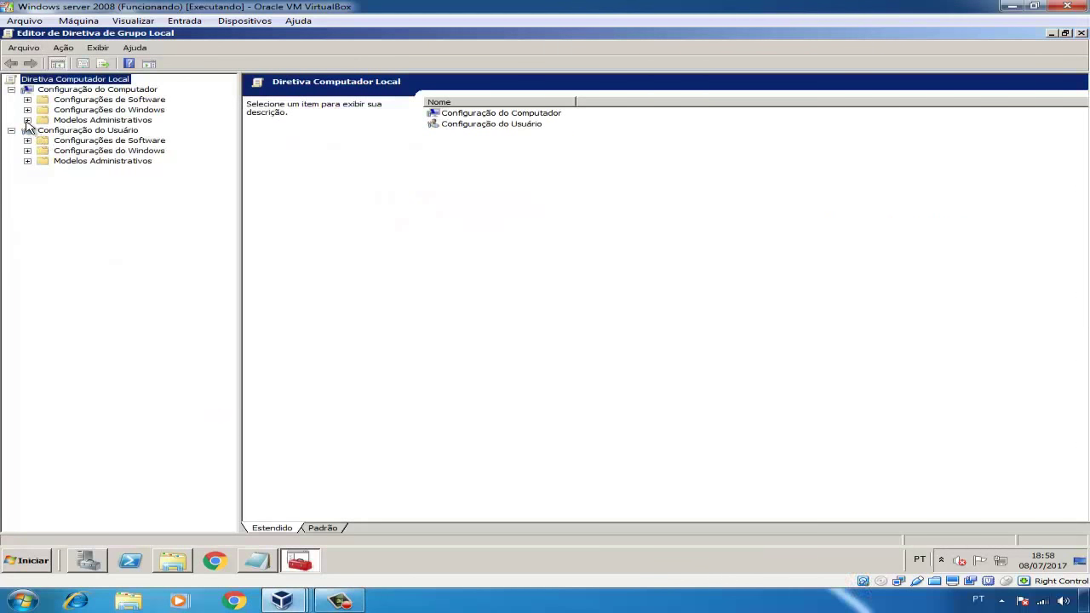
left_click(27, 120)
left_click(44, 161)
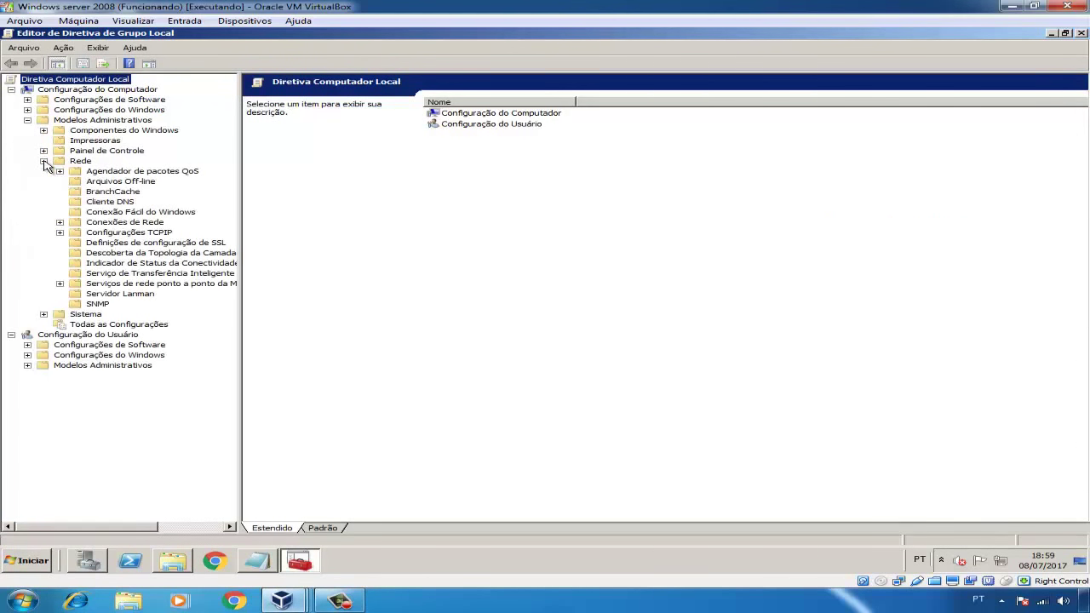
left_click(128, 295)
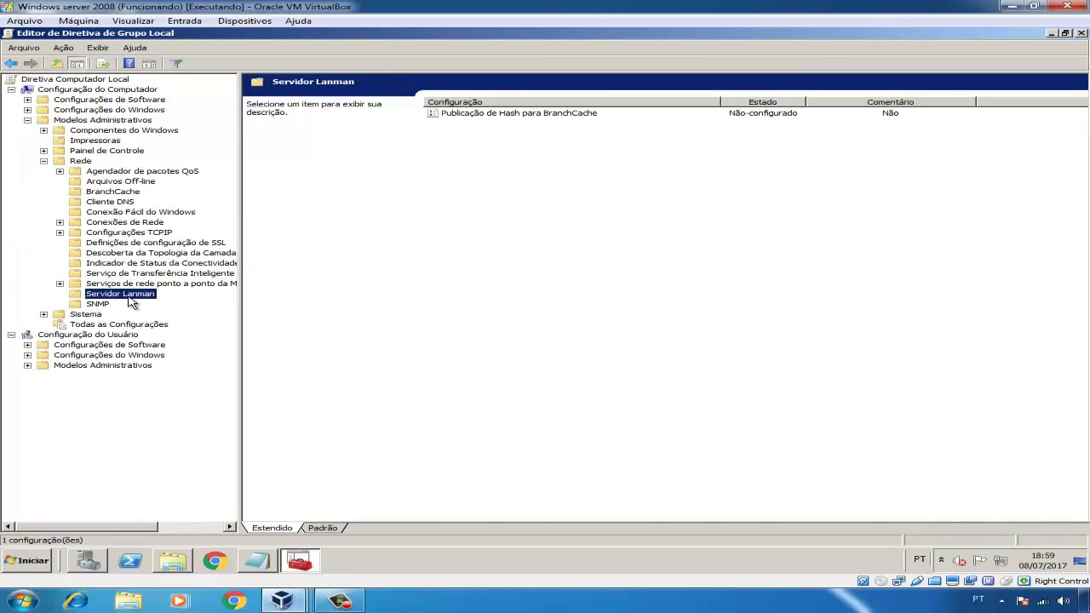
Enable Publicação de Hash para BranchCache, allowing hash publication only in shared folders where BranchCache is enabled, and apply it
left_click(517, 116)
double_click(517, 116)
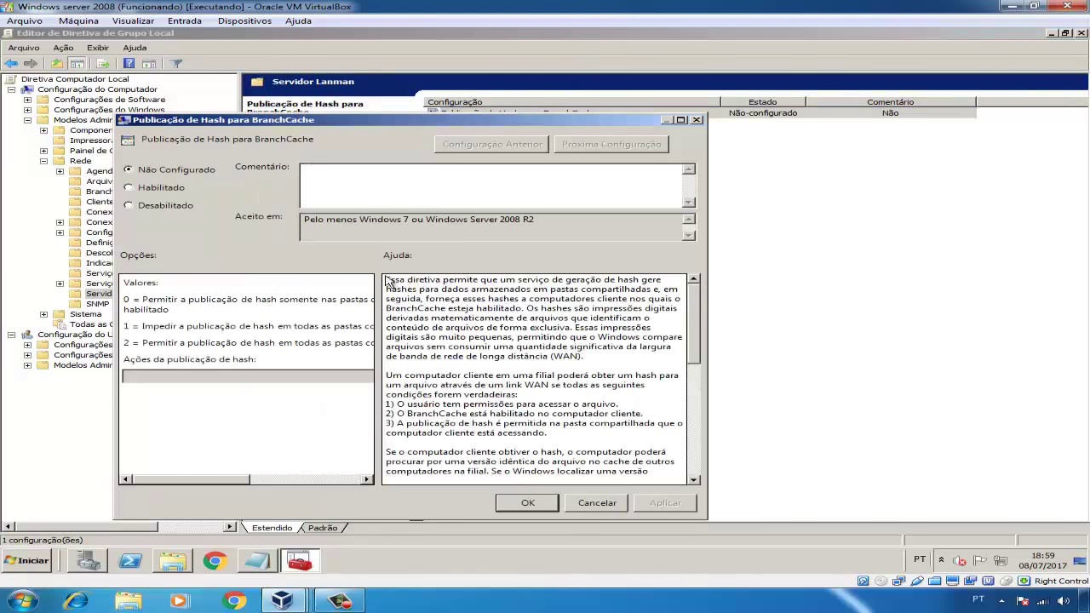
left_click(170, 188)
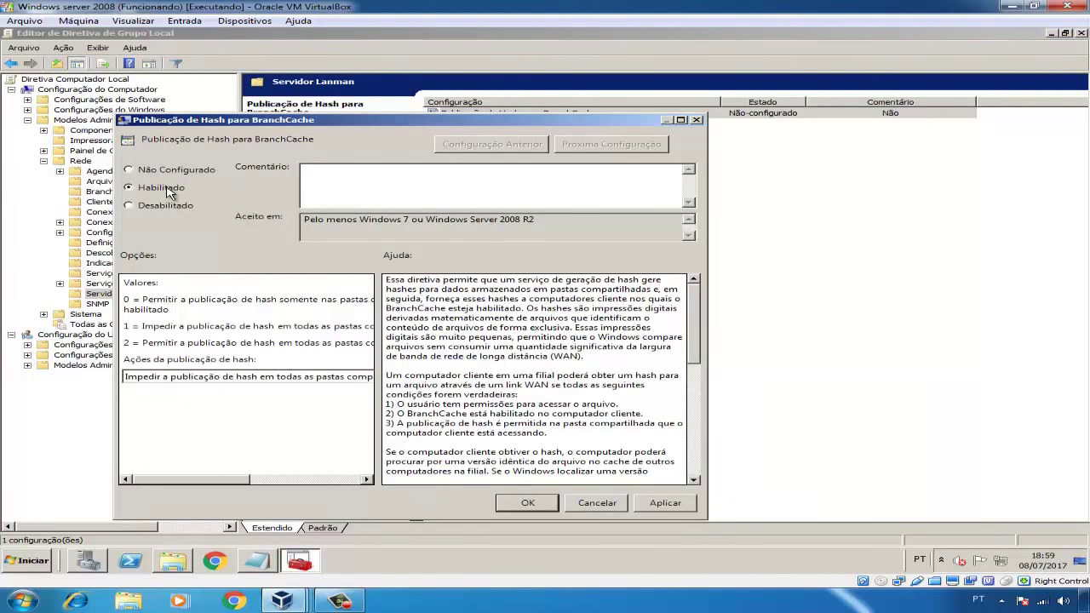
left_click(281, 377)
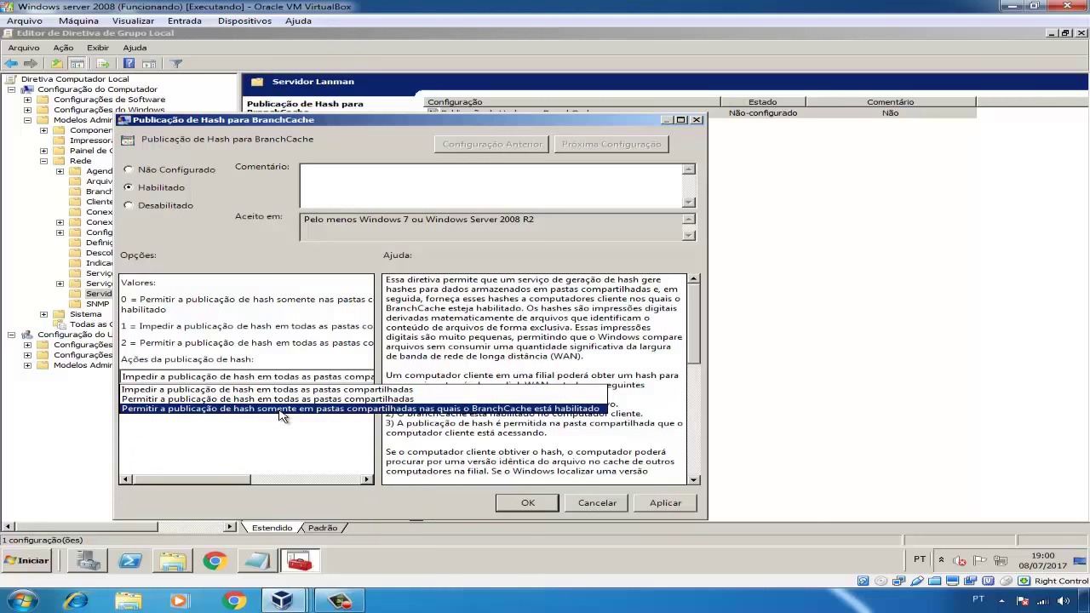
left_click(282, 411)
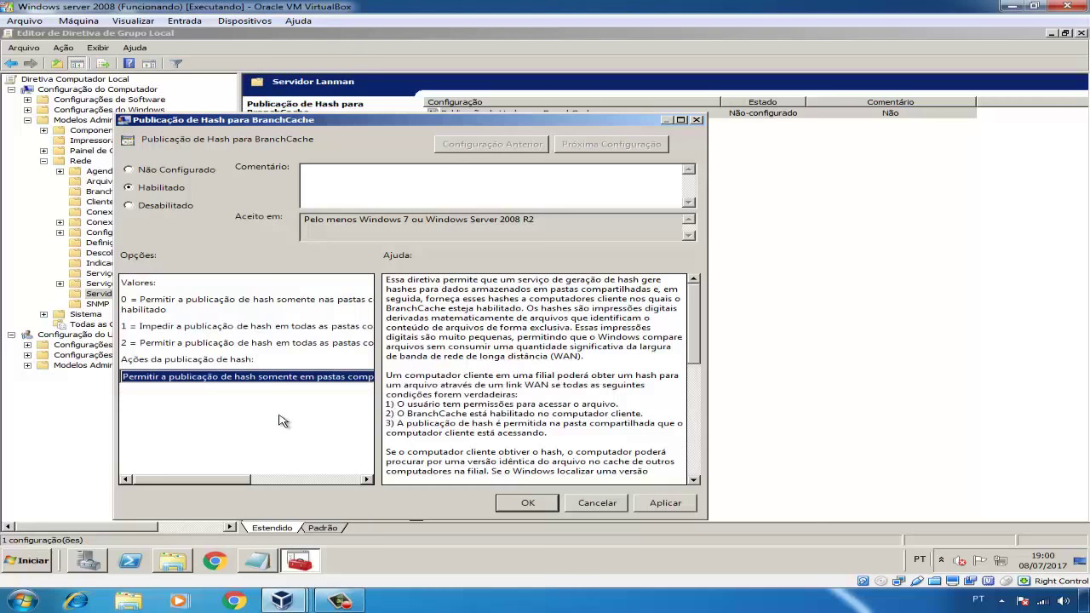
left_click(683, 506)
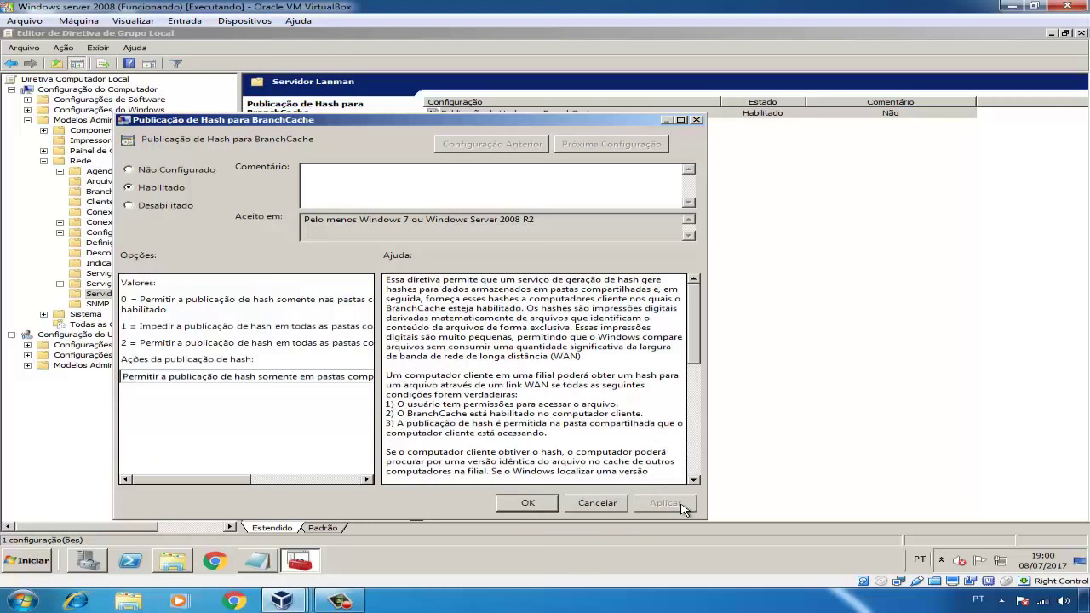
left_click(546, 508)
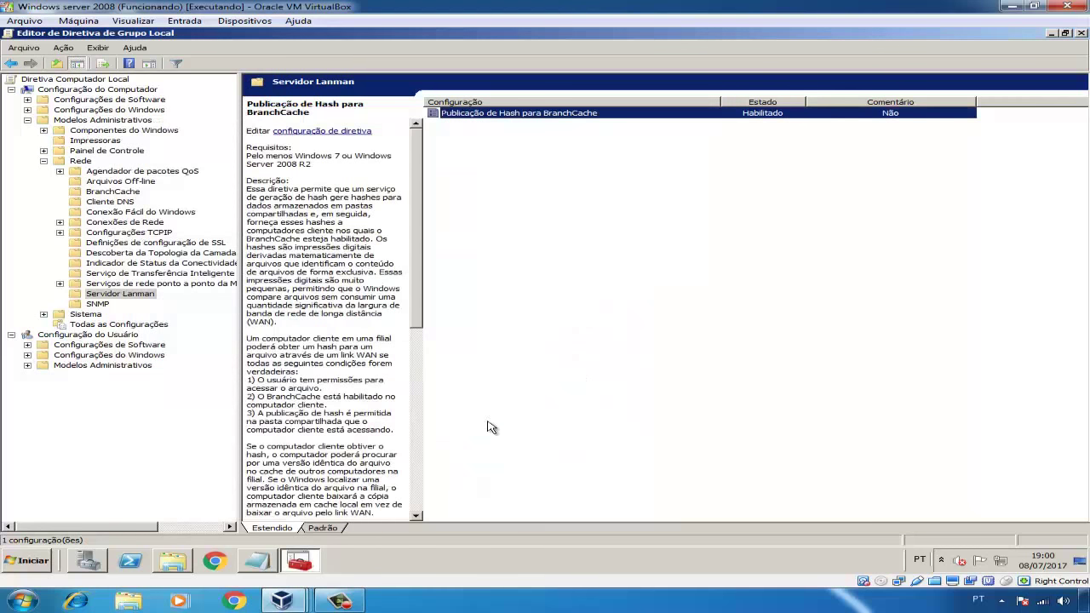
Check the task list again, close the policy editor, minimize the notes and close the Disco Local (C:) window to reach the desktop
left_click(258, 562)
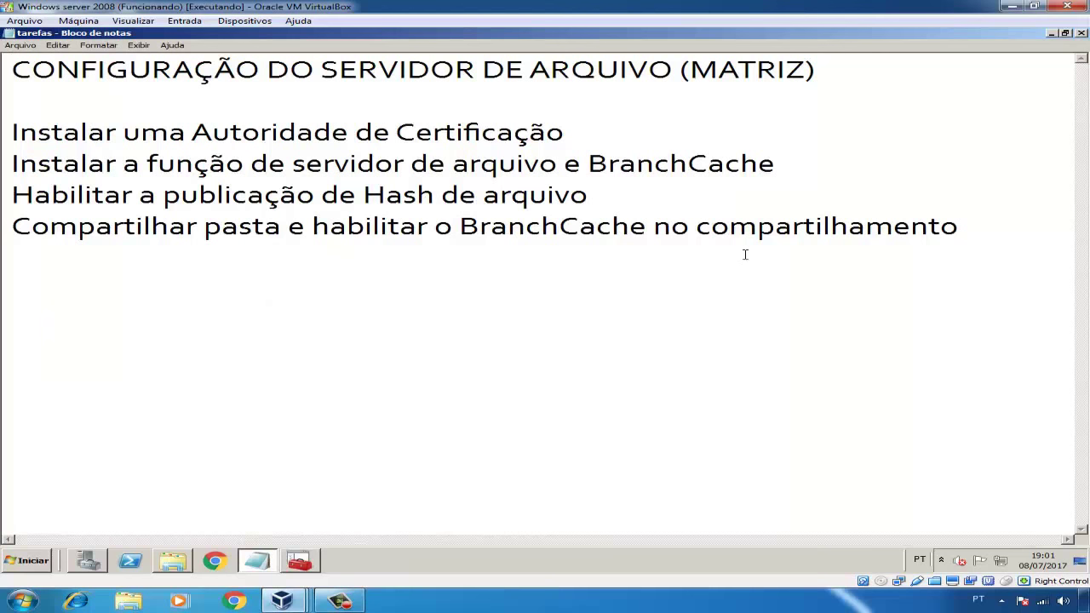
left_click(302, 563)
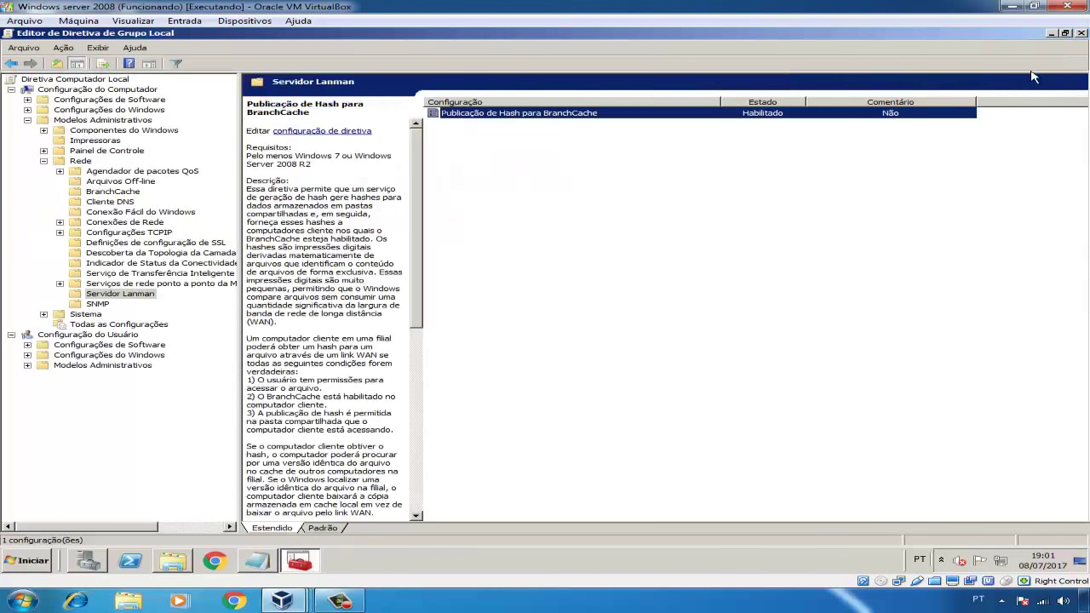
left_click(1081, 33)
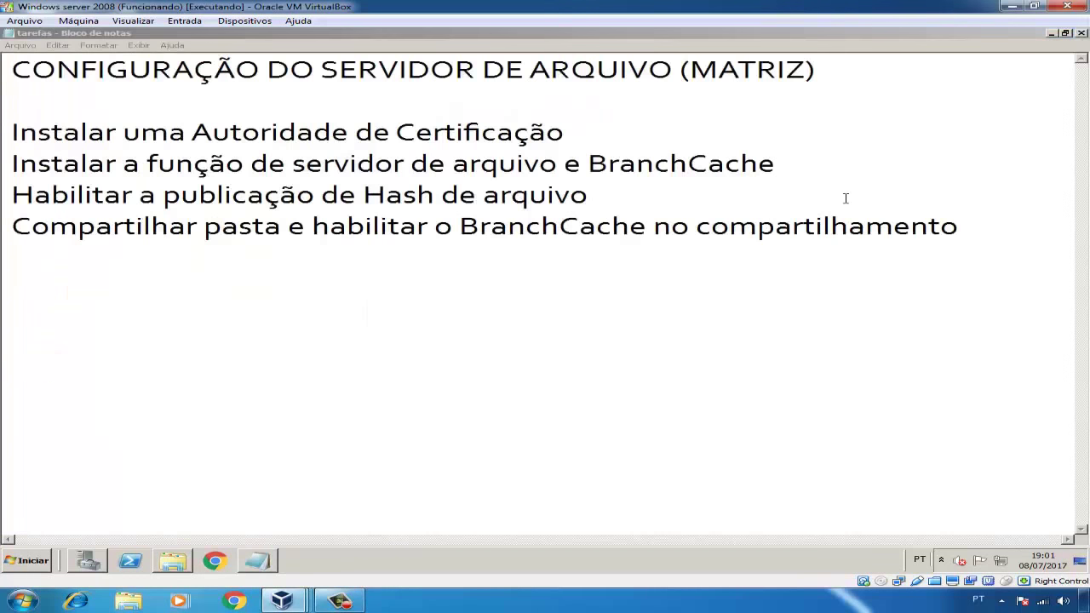
left_click(1051, 33)
left_click(1052, 34)
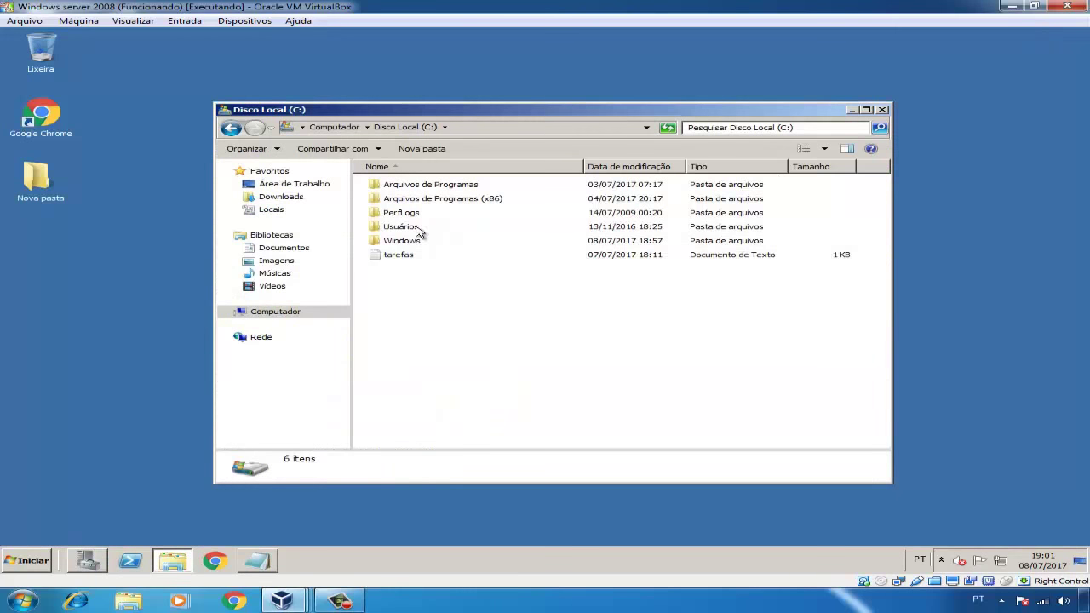
left_click(883, 111)
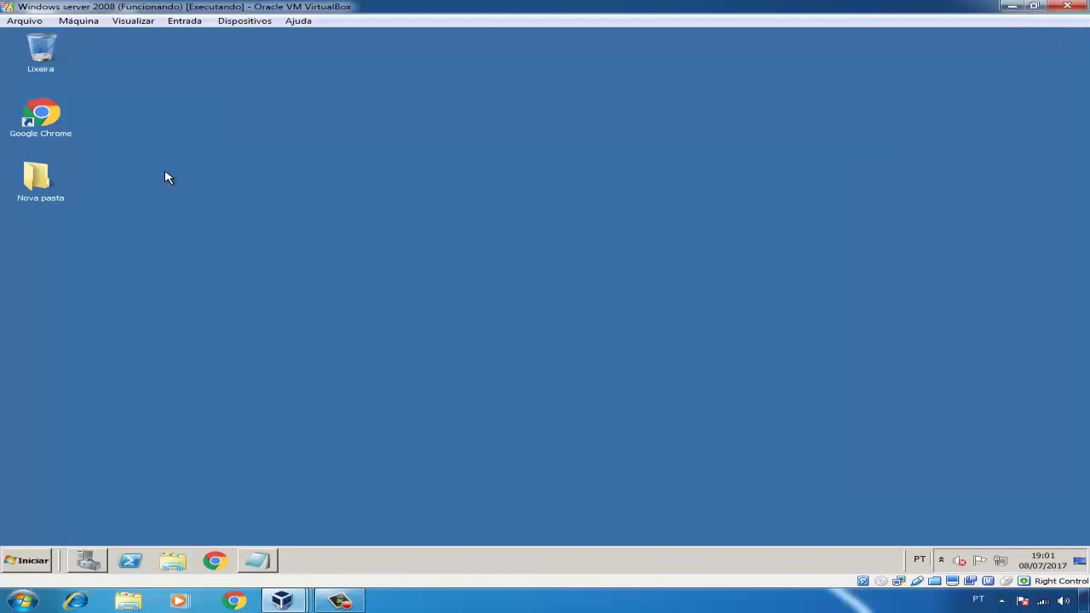
Rename the Nova pasta folder on the desktop as Arquivos, then open it to view its contents and close it
left_click(56, 200)
key("F2")
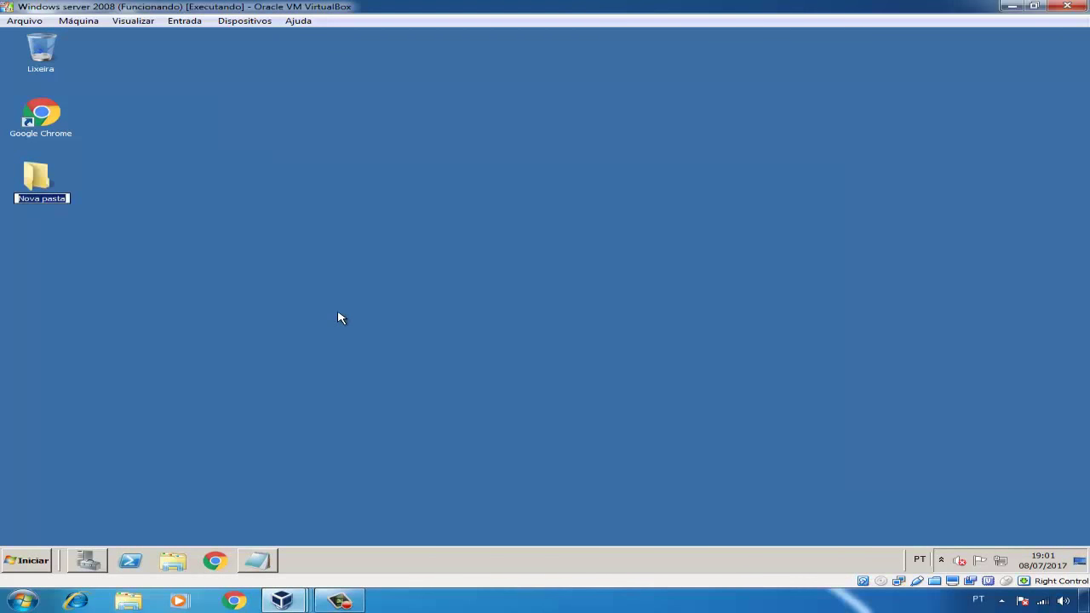
type("Arqiv")
type("uivos")
key("Return")
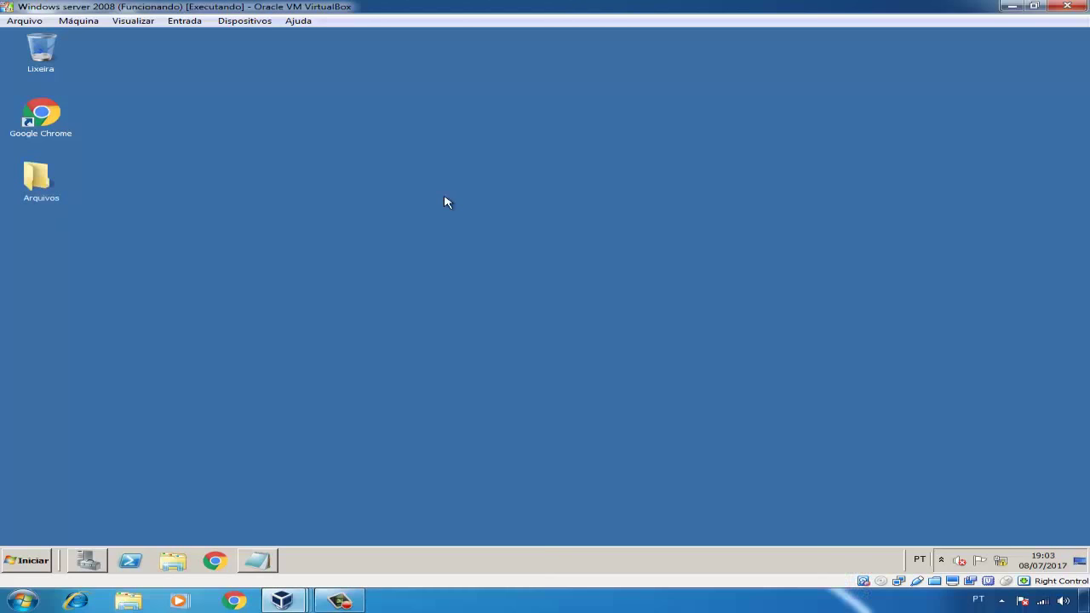
double_click(55, 185)
left_click(882, 109)
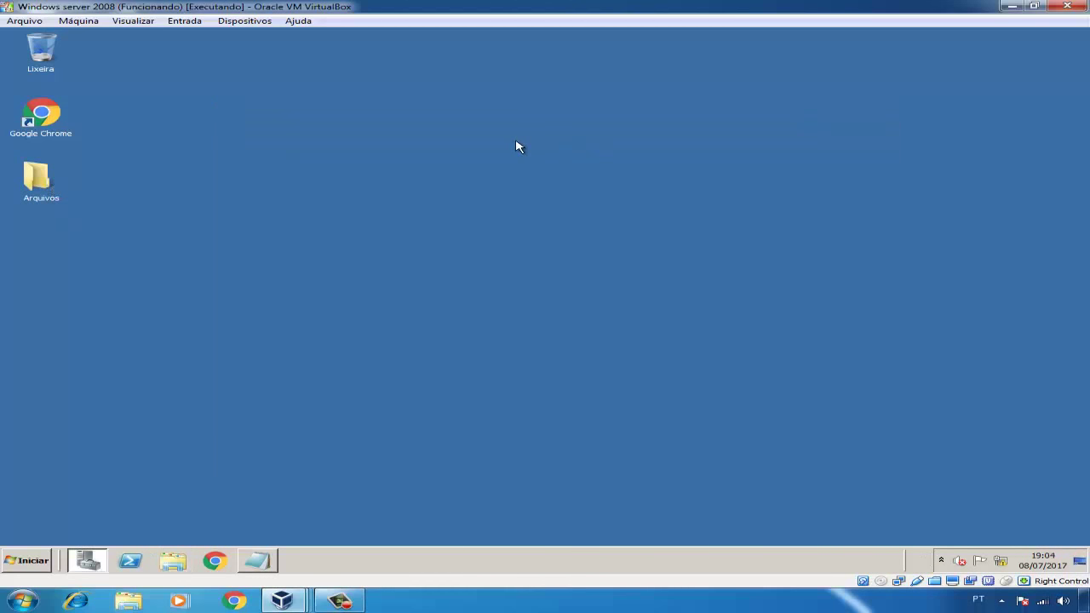
Open the advanced sharing settings of the Arquivos folder and turn on sharing under the share name Arquivos
right_click(51, 201)
left_click(114, 398)
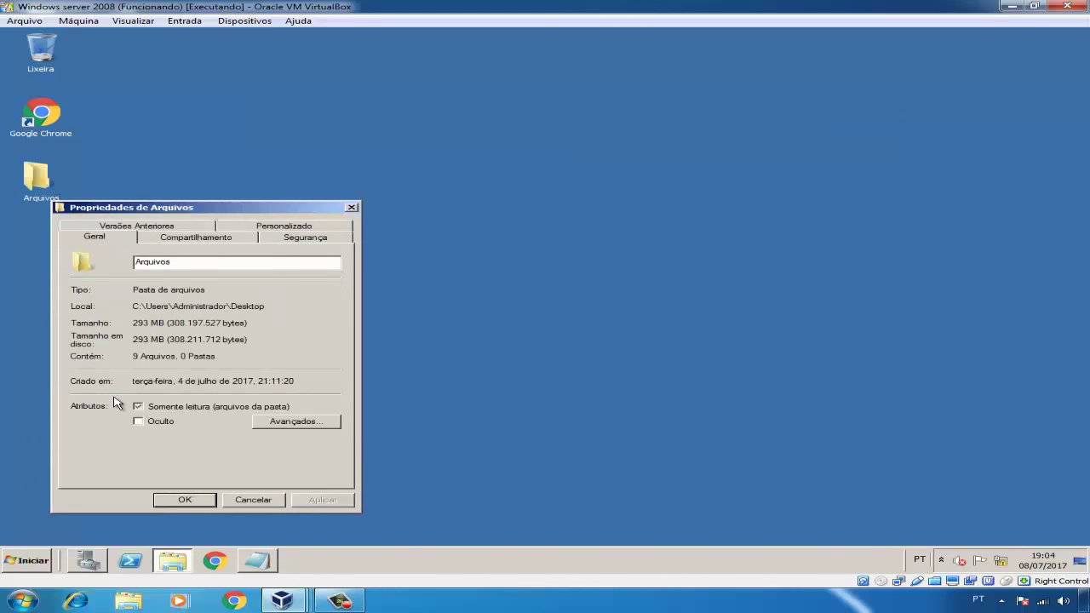
left_click(206, 241)
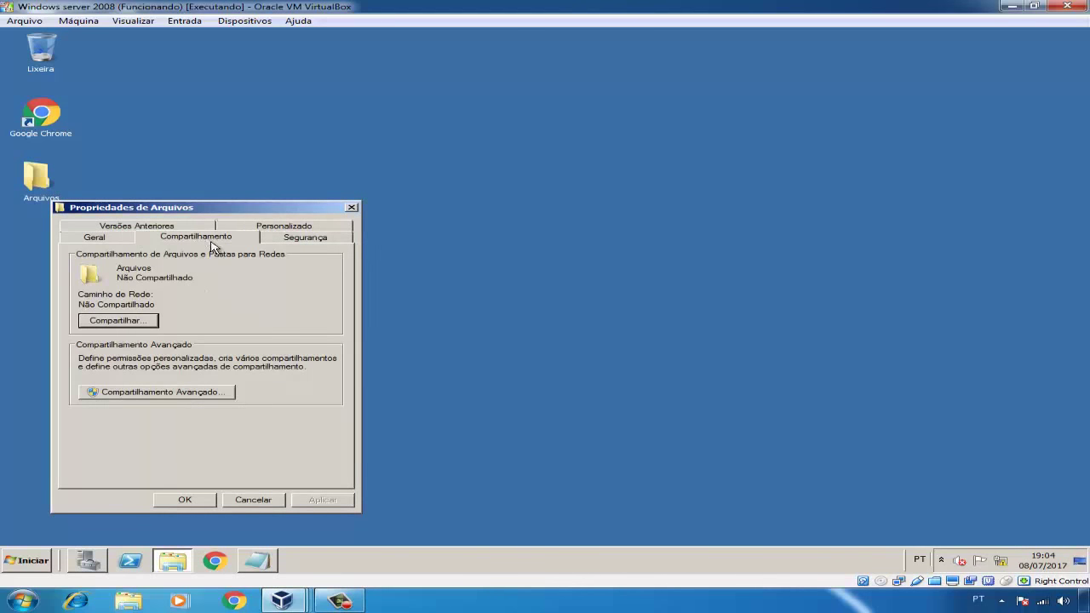
left_click(204, 392)
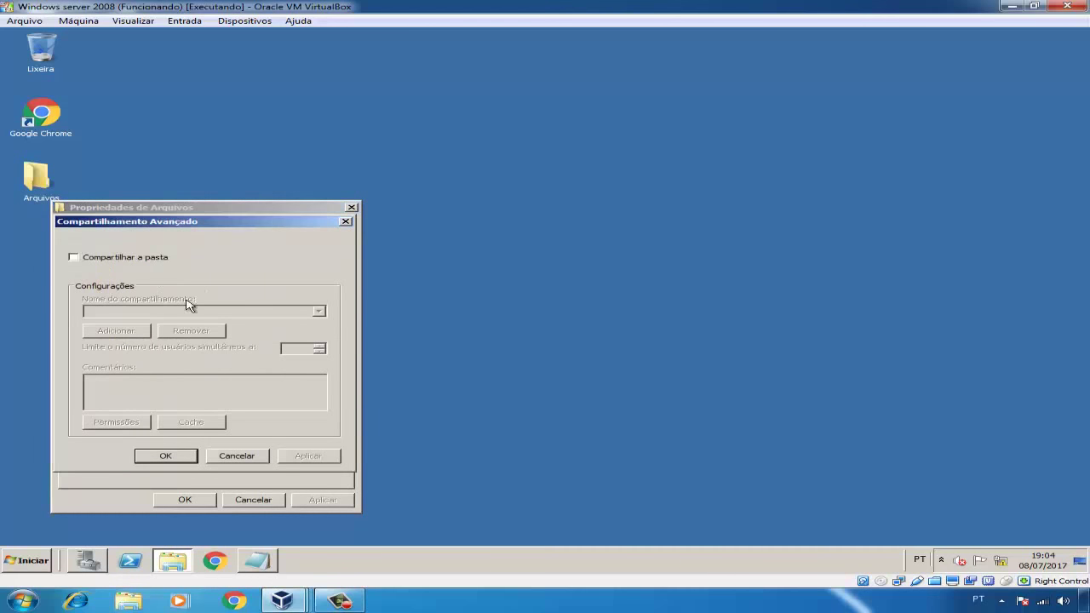
left_click(143, 259)
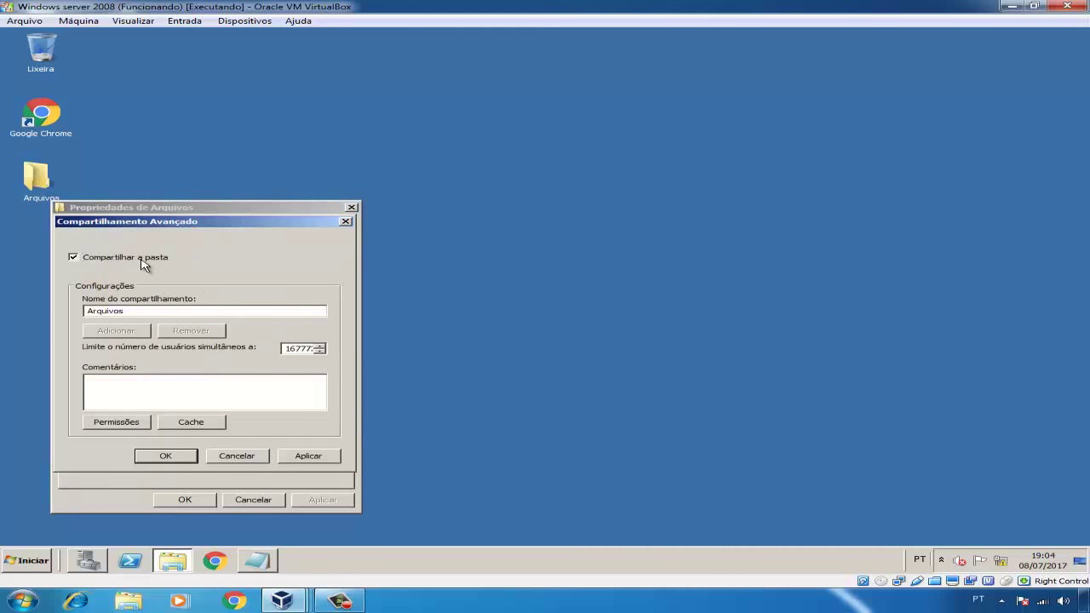
Allow the Todos group Controle total in the share permissions of Arquivos and apply them
left_click(125, 424)
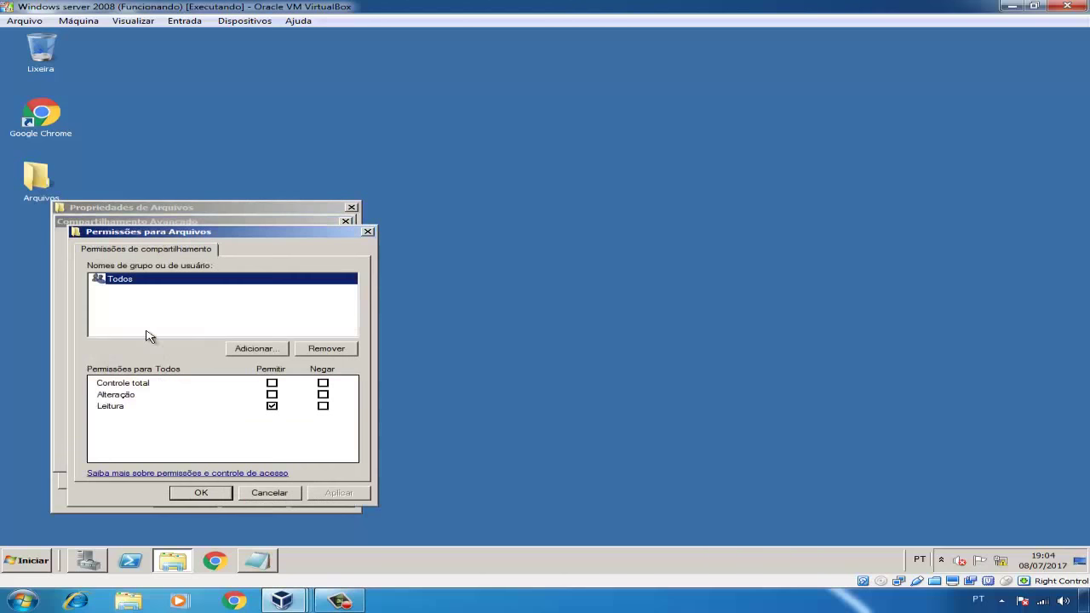
left_click(273, 383)
left_click(349, 493)
left_click(217, 498)
Enable BranchCache in the offline settings of the Arquivos share, for only the files and programs that users specify
left_click(207, 428)
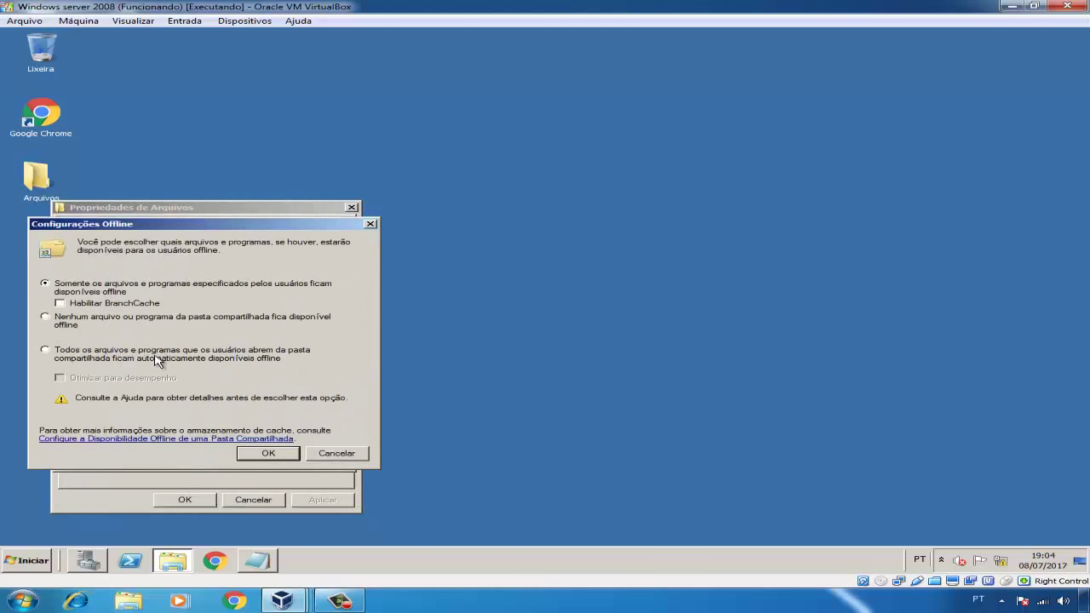
left_click(117, 305)
left_click(267, 452)
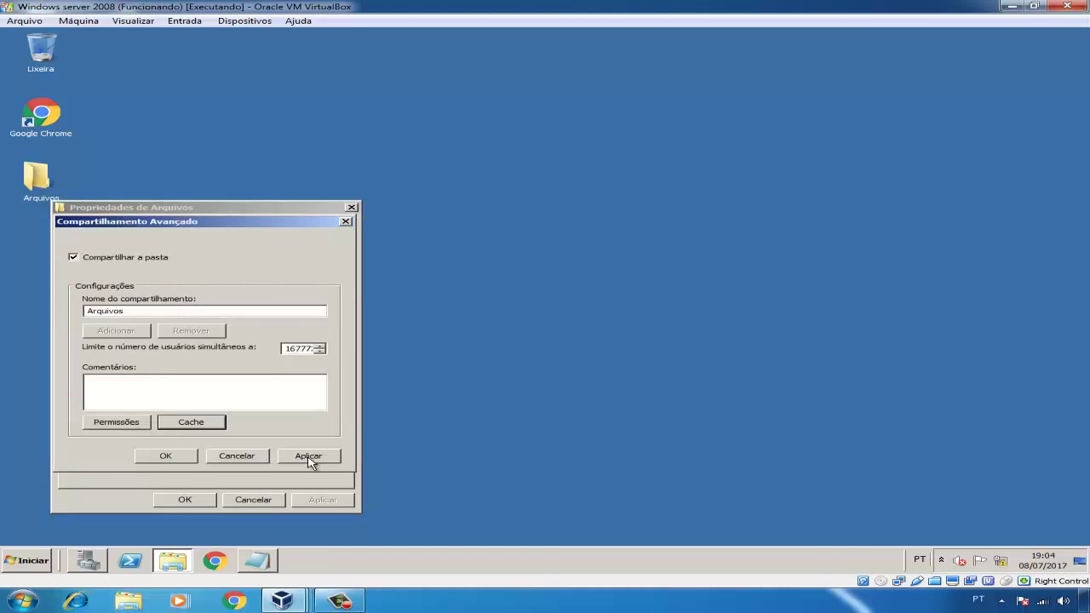
Apply the advanced sharing settings of the Arquivos folder, review its security permissions, and close its properties
left_click(308, 457)
left_click(194, 458)
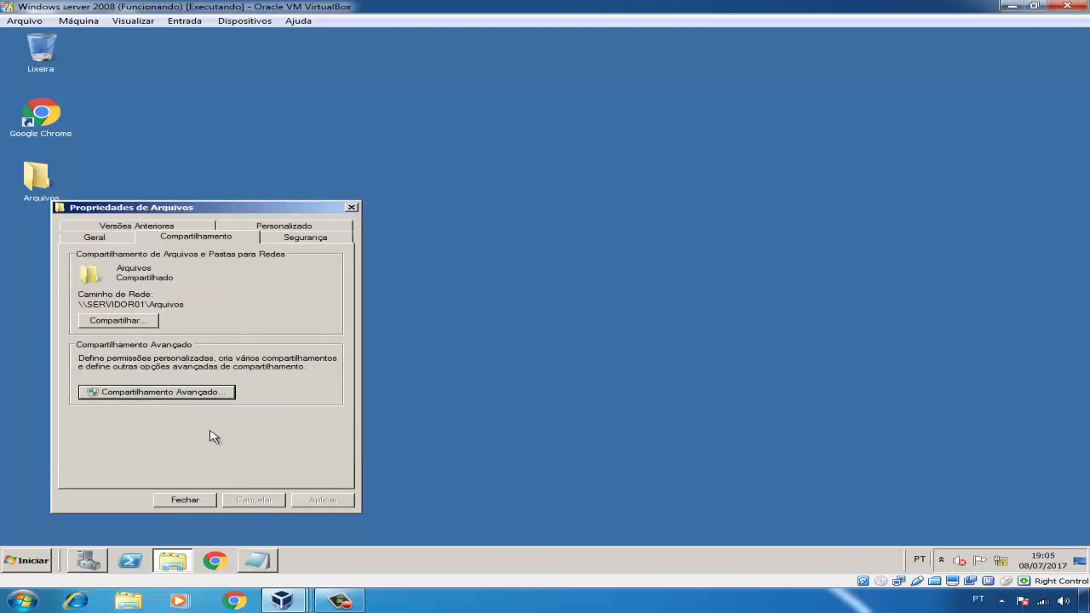
left_click(322, 241)
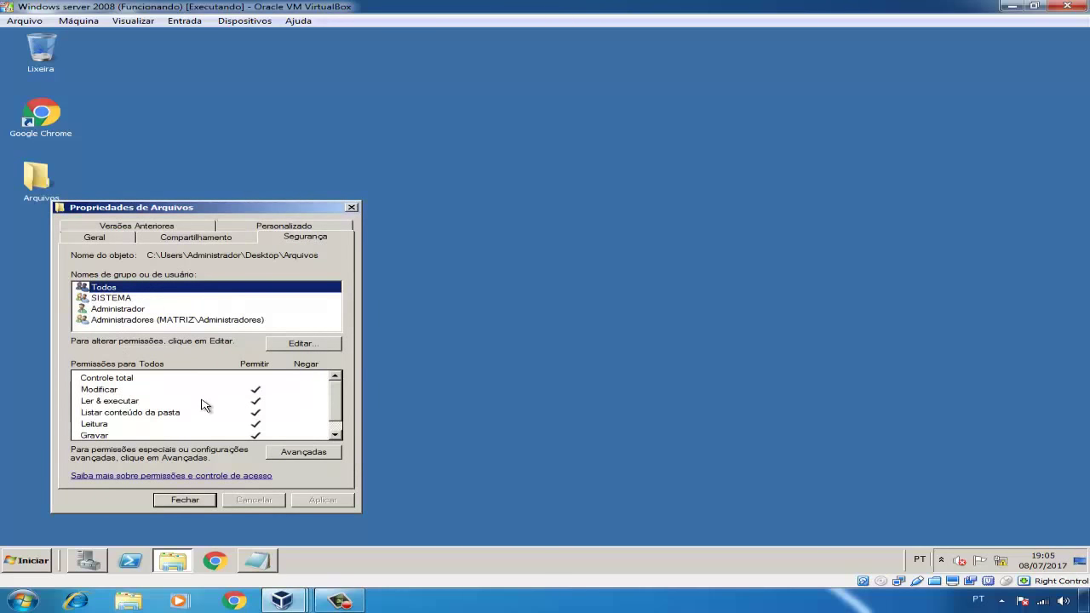
left_click(189, 501)
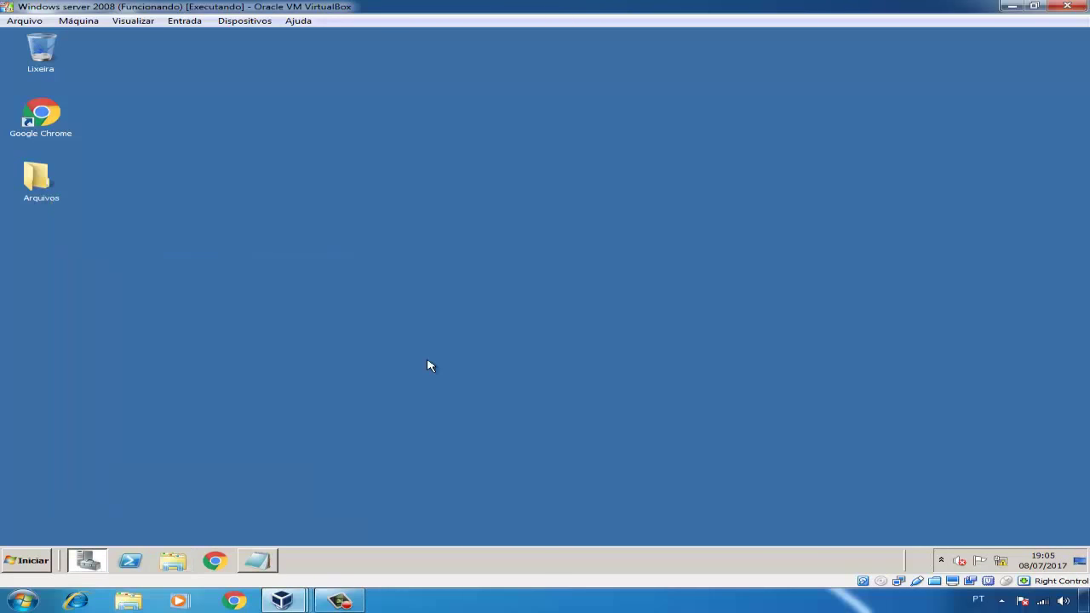
Review the Matriz task list in the tarefas note, then switch to the Windows Server 2008 2 virtual machine in the Filial group
left_click(261, 559)
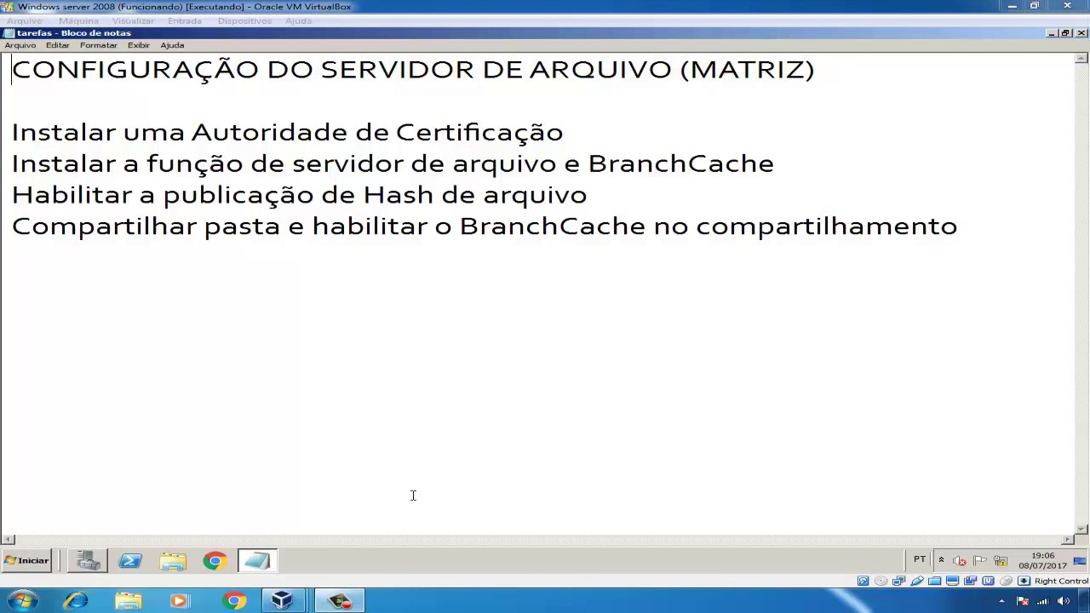
left_click(282, 600)
left_click(135, 522)
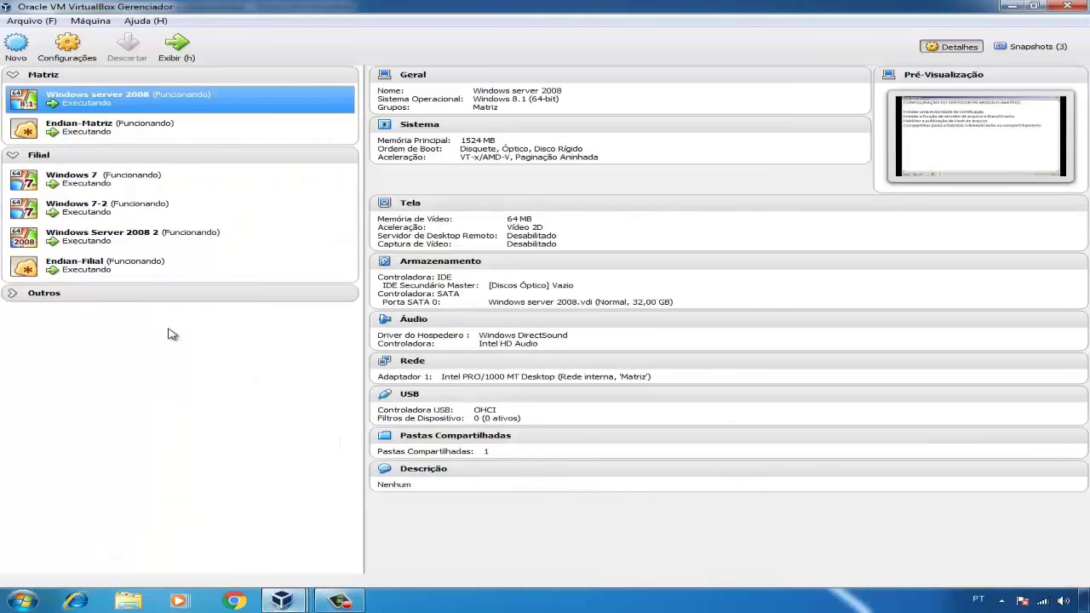
left_click(157, 248)
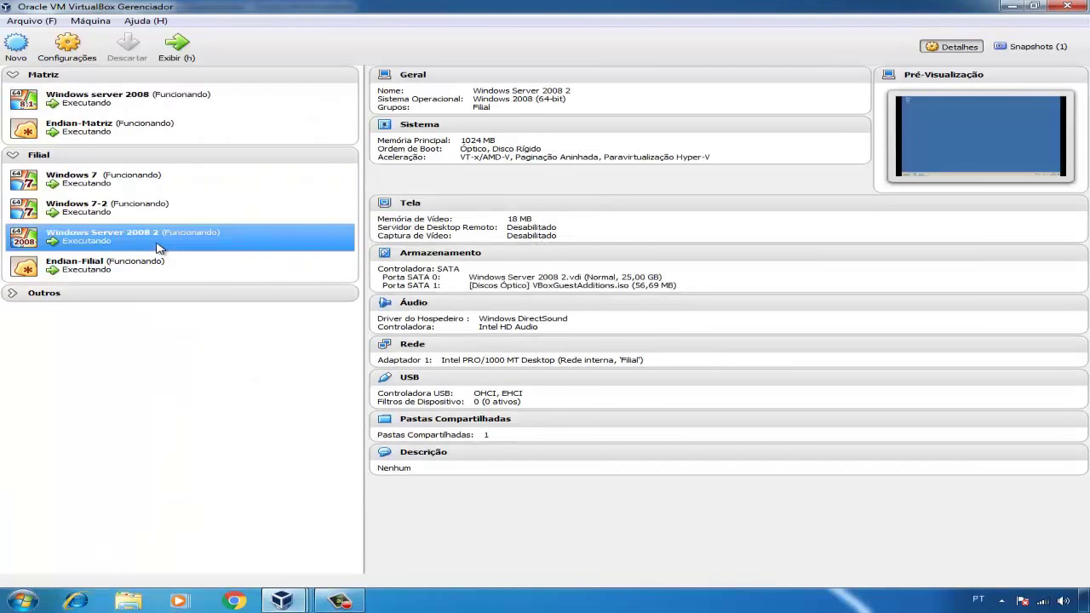
double_click(145, 241)
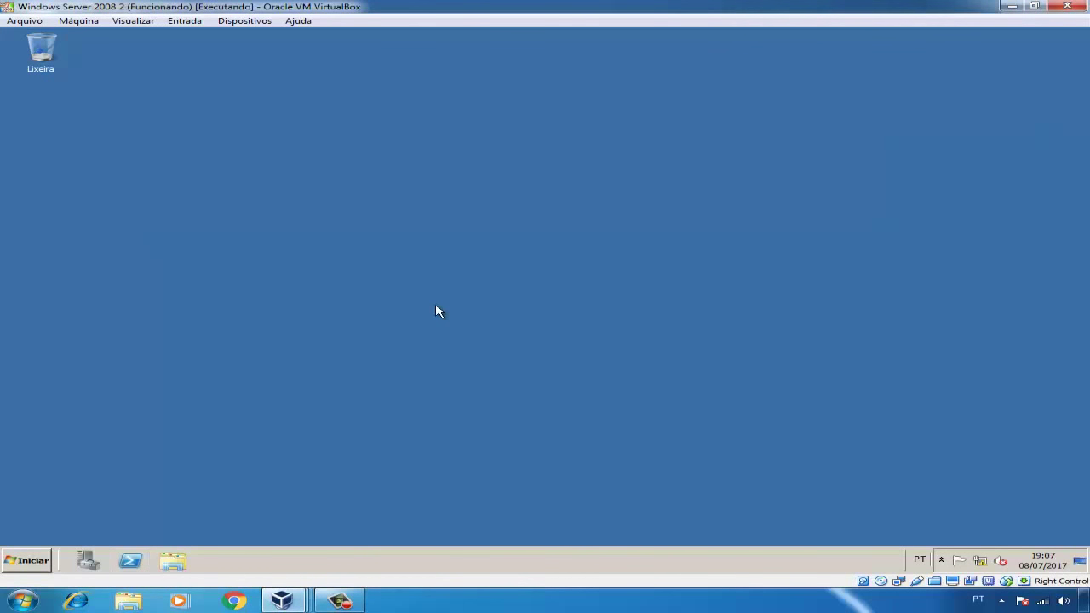
Open the tarefas text file from Disco Local (C:) on the branch server
key("super+e")
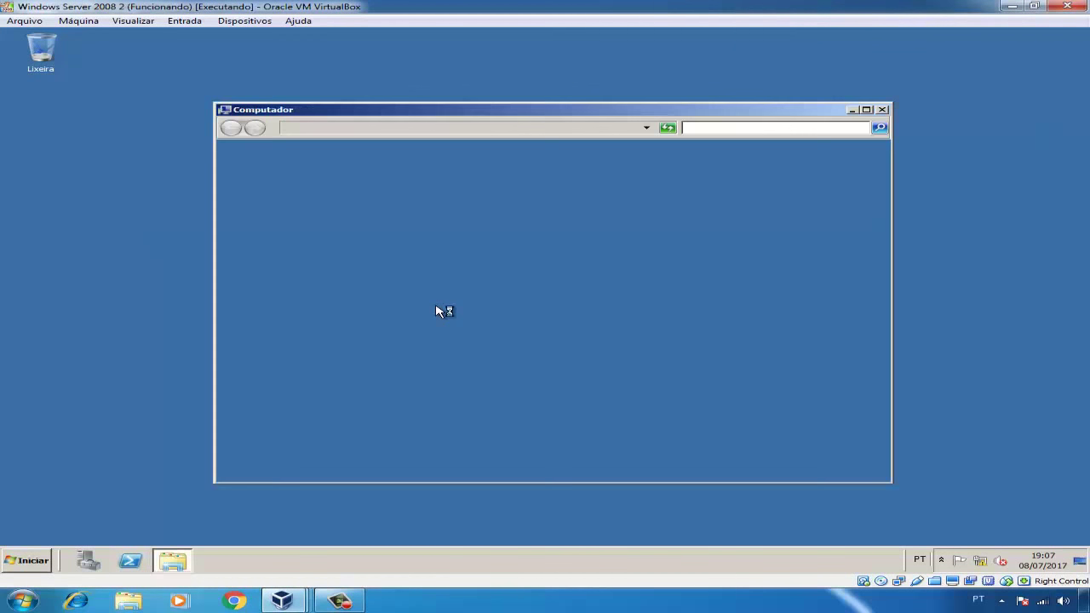
double_click(469, 198)
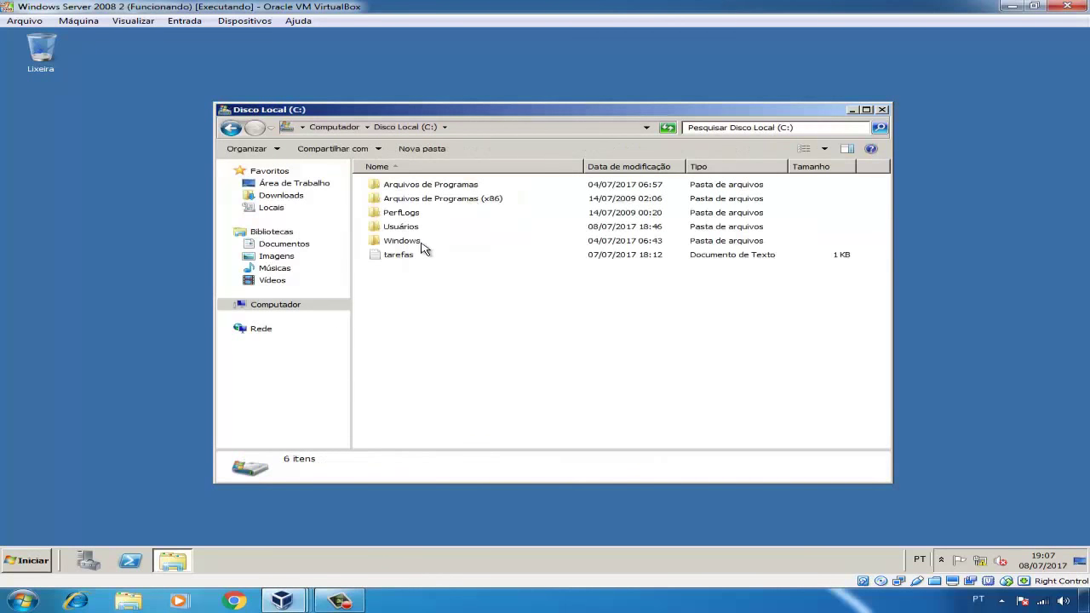
double_click(422, 258)
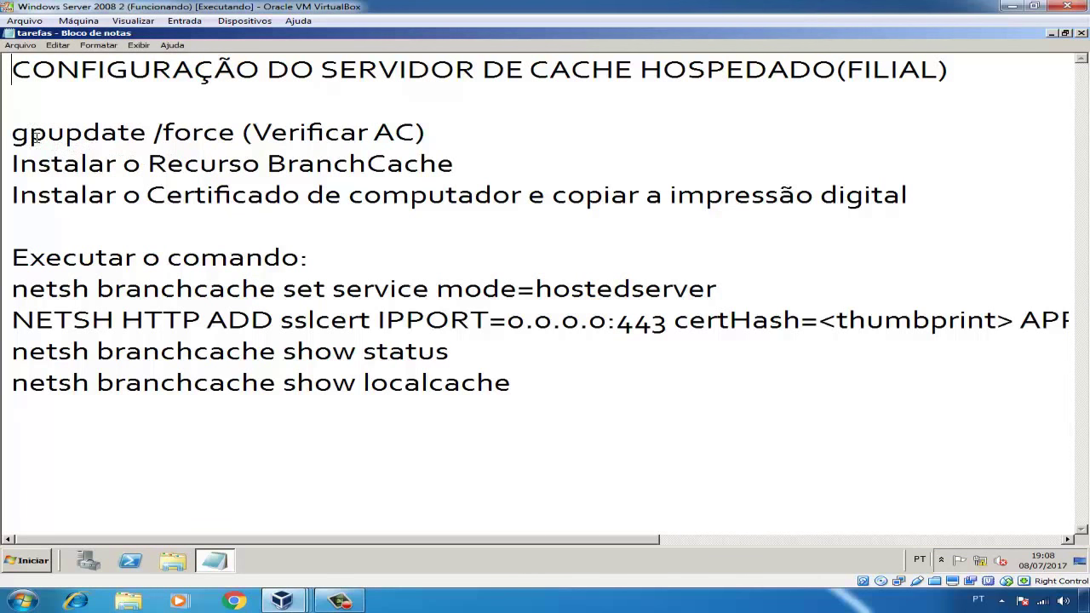
Force a group policy update on the branch server with gpupdate /force, the first task in the note
left_click_drag(12, 134, 235, 140)
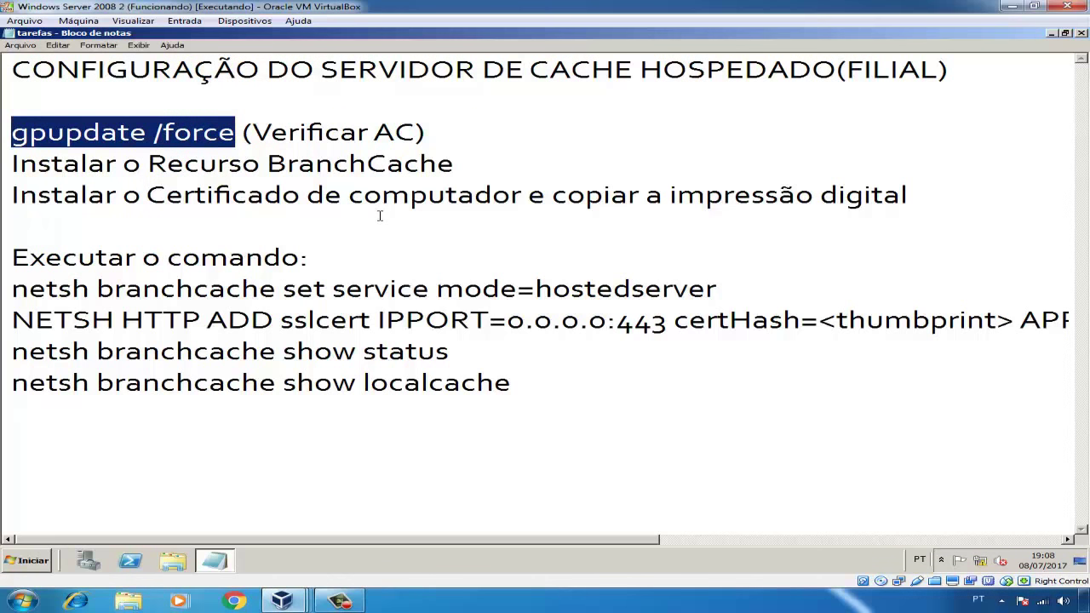
left_click(47, 562)
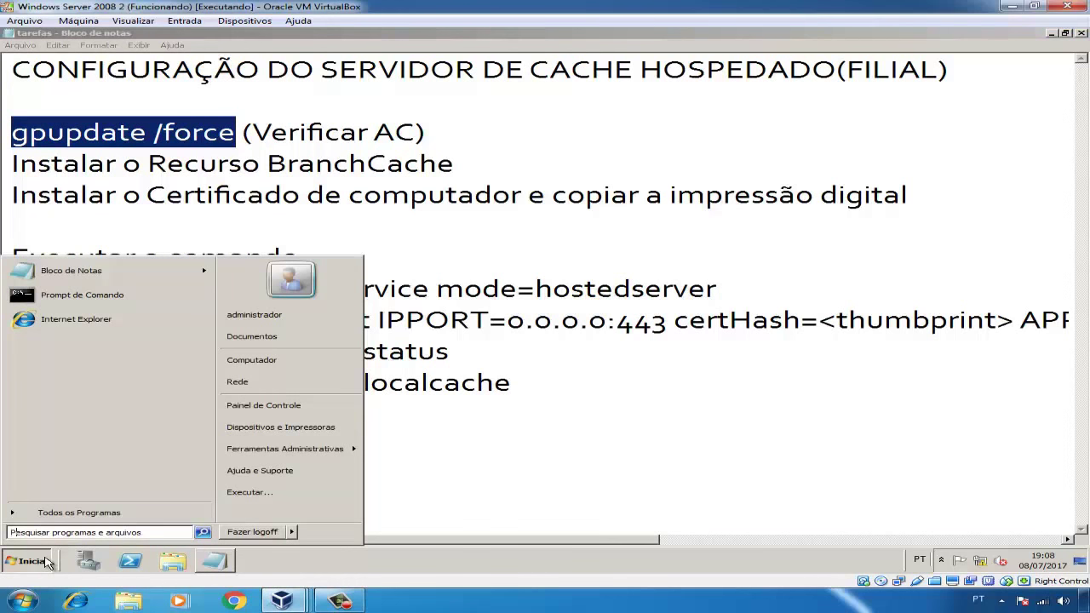
type("gpupdate /force")
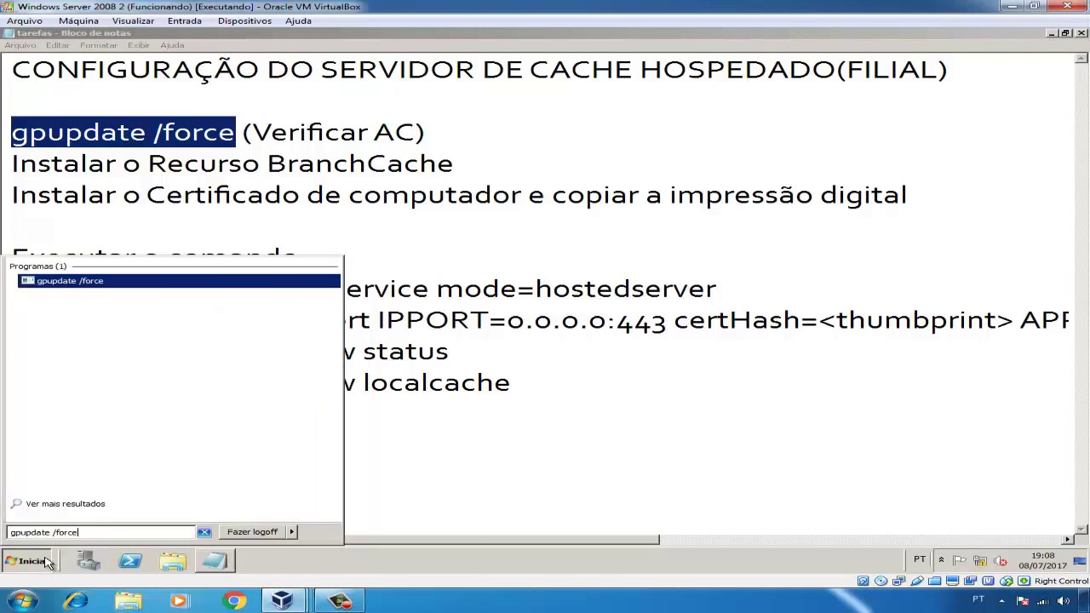
key("Return")
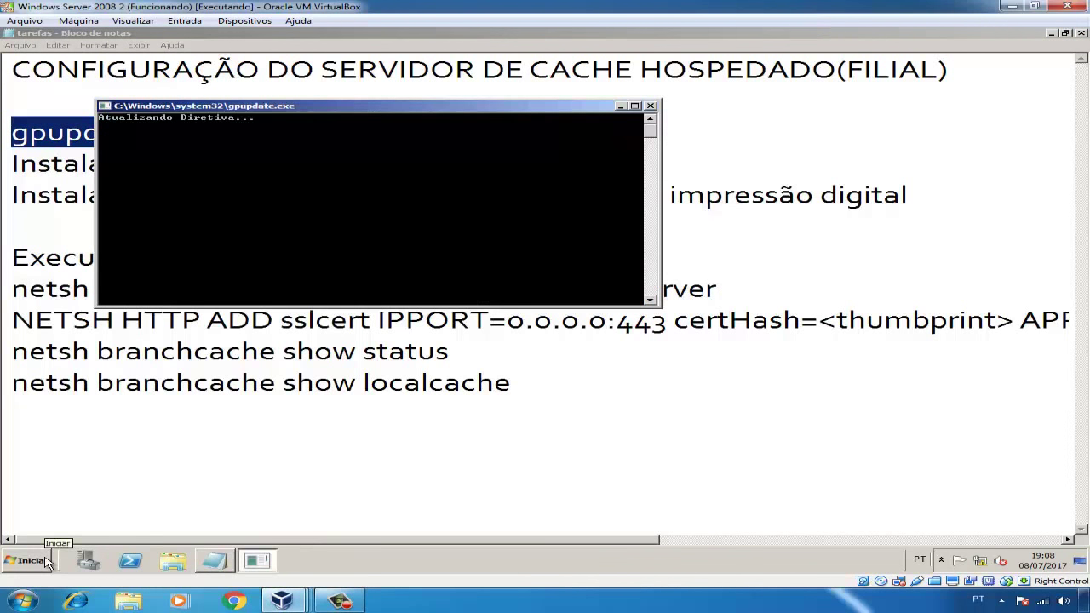
left_click(268, 158)
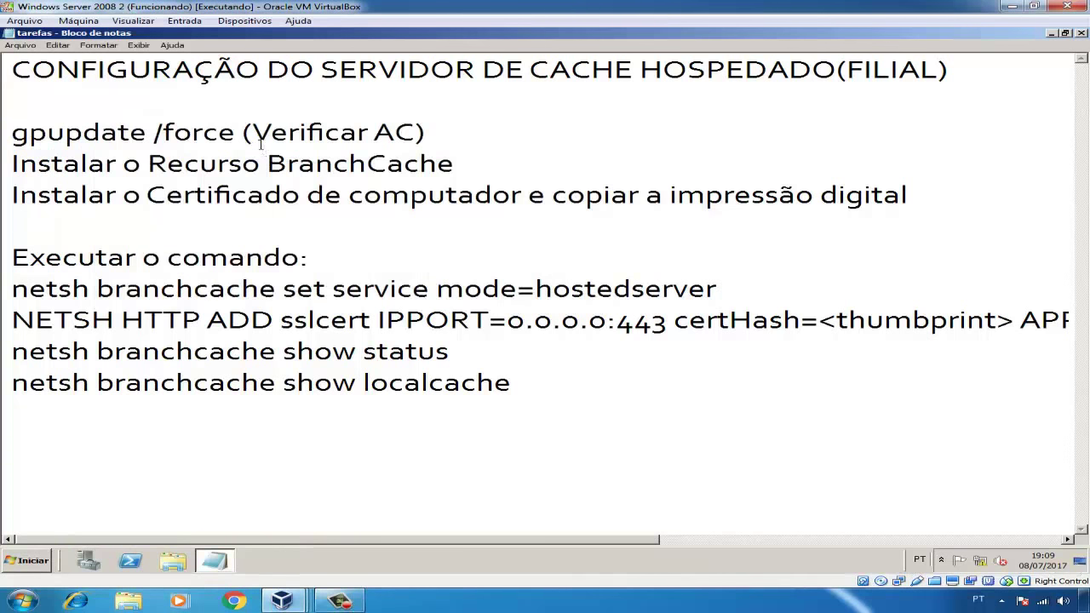
Open an empty management console with mmc for the Verificar AC task
left_click_drag(255, 134, 407, 149)
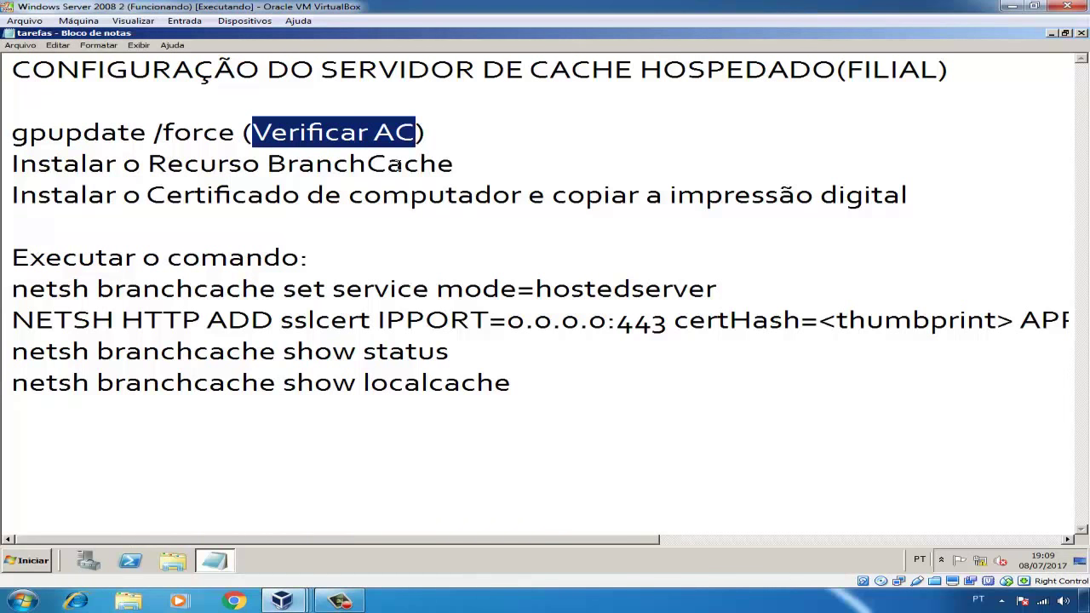
left_click(33, 559)
type("mmc")
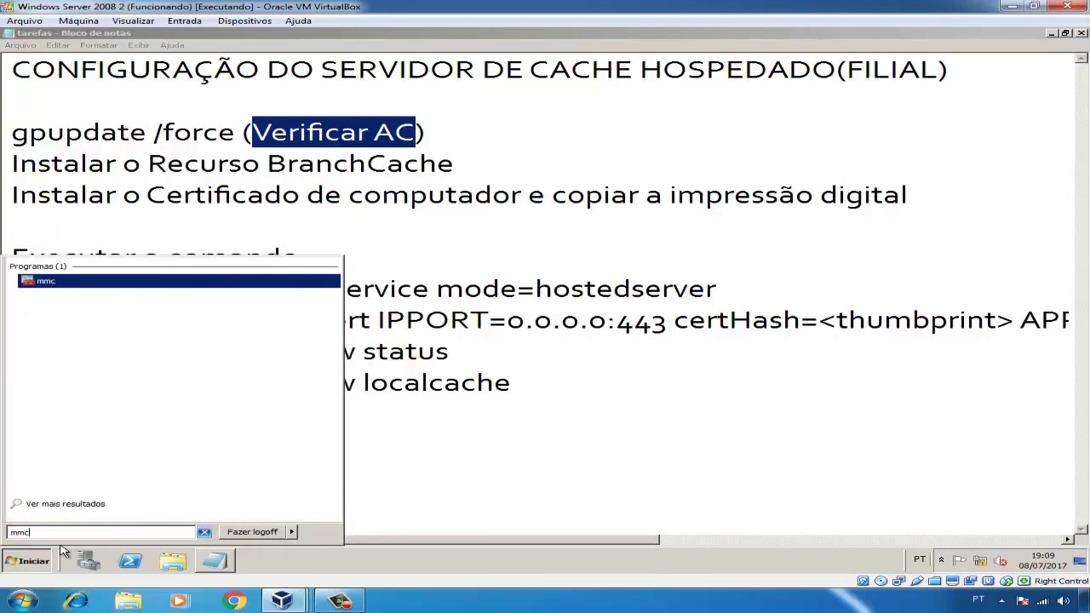
key("Return")
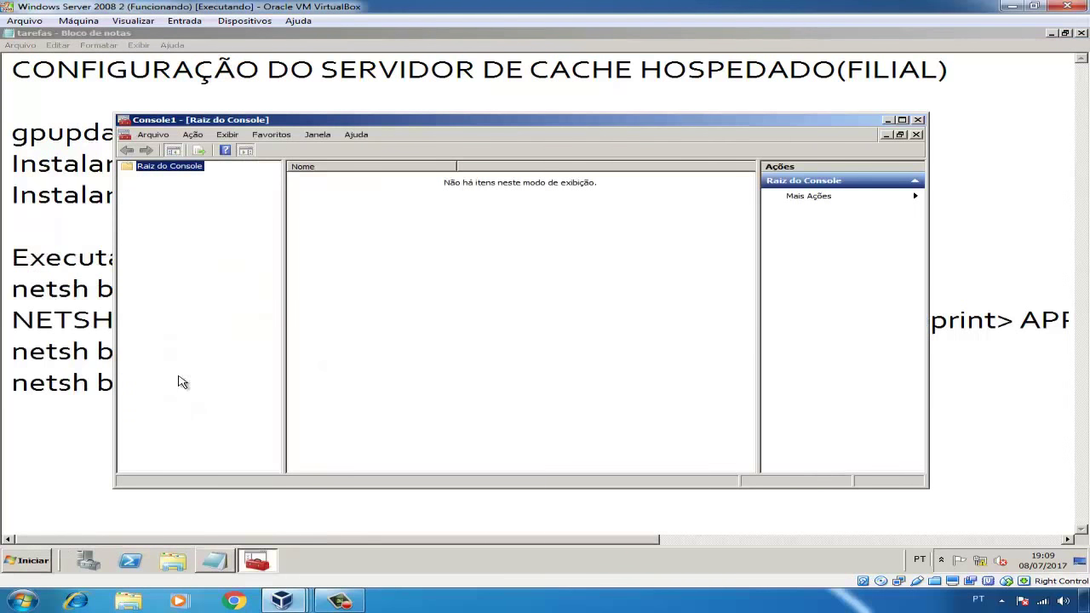
Add the Certificados snap-in to the console for the computer account of the local computer
left_click(158, 137)
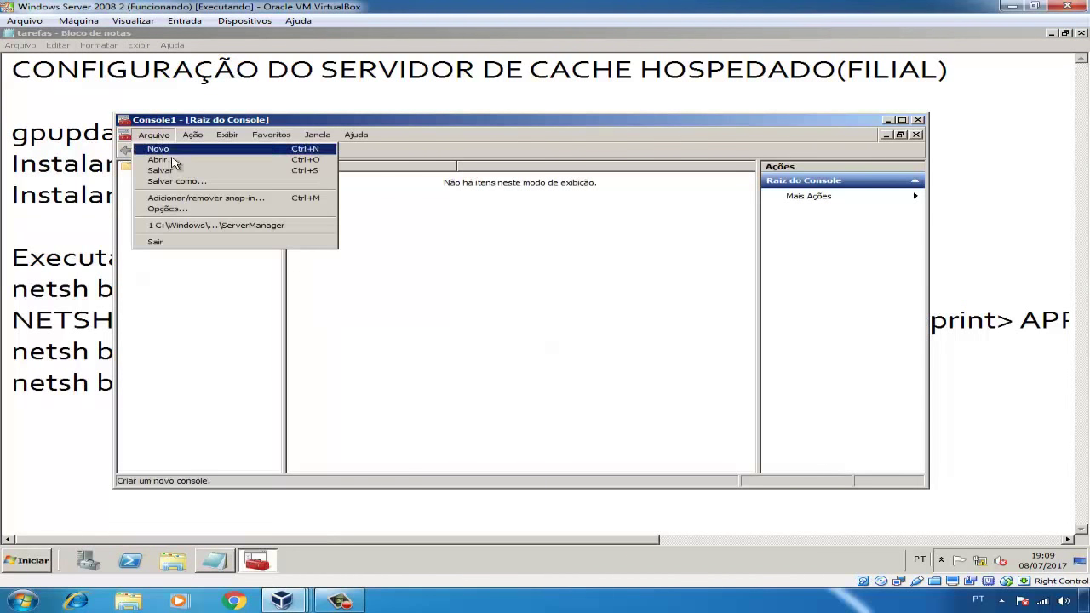
left_click(183, 201)
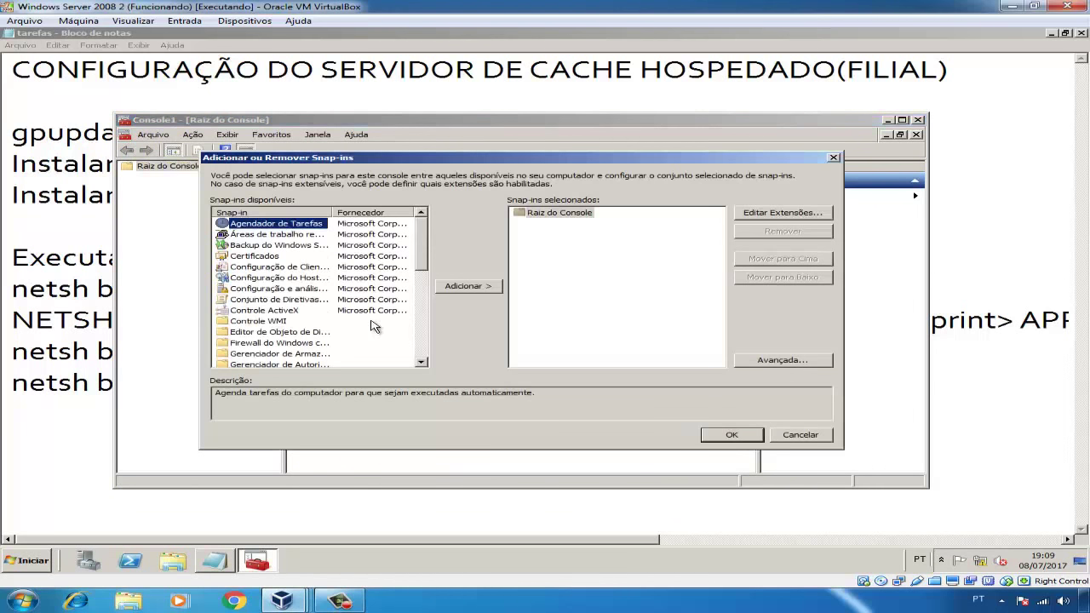
left_click(269, 257)
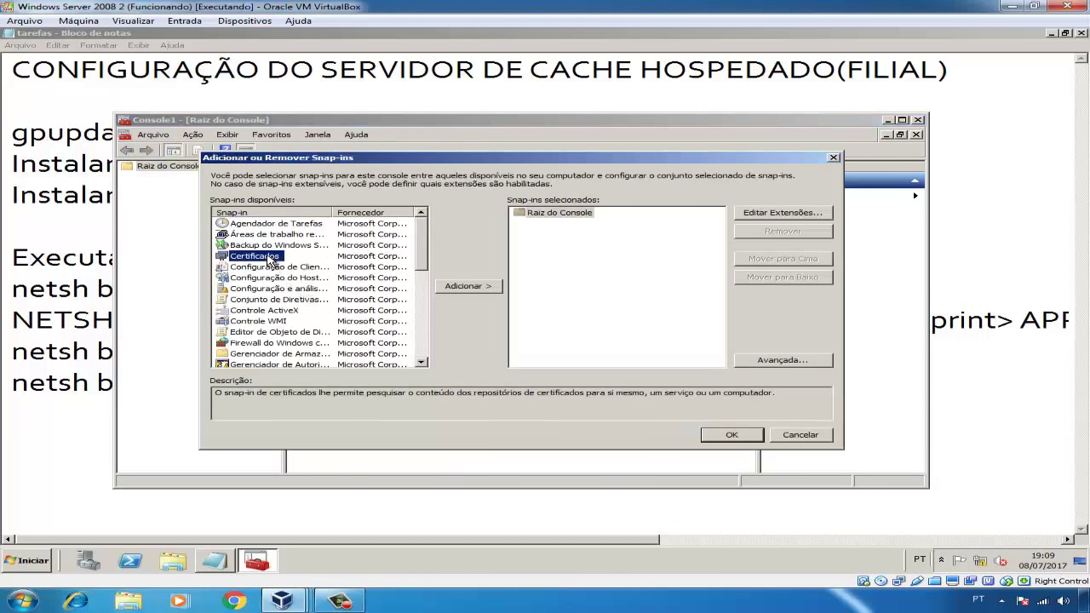
left_click(471, 288)
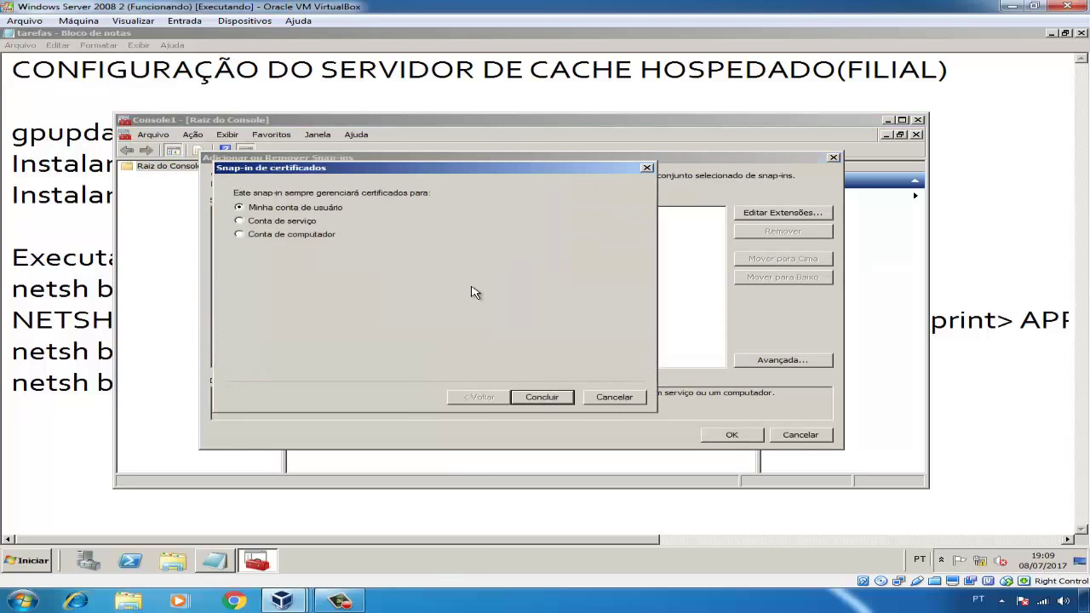
left_click(294, 238)
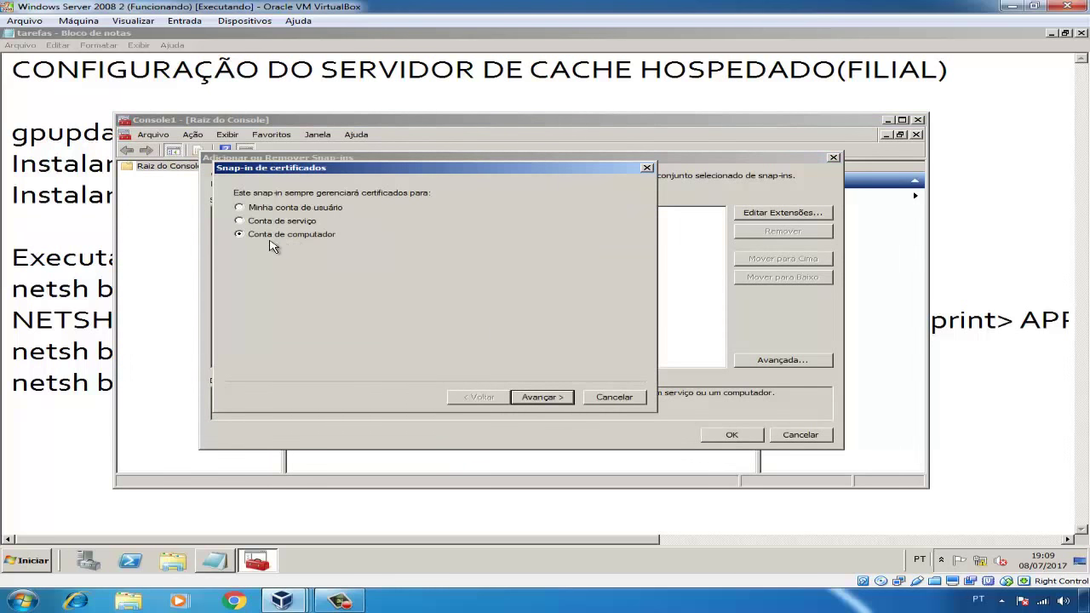
left_click(549, 399)
left_click(542, 398)
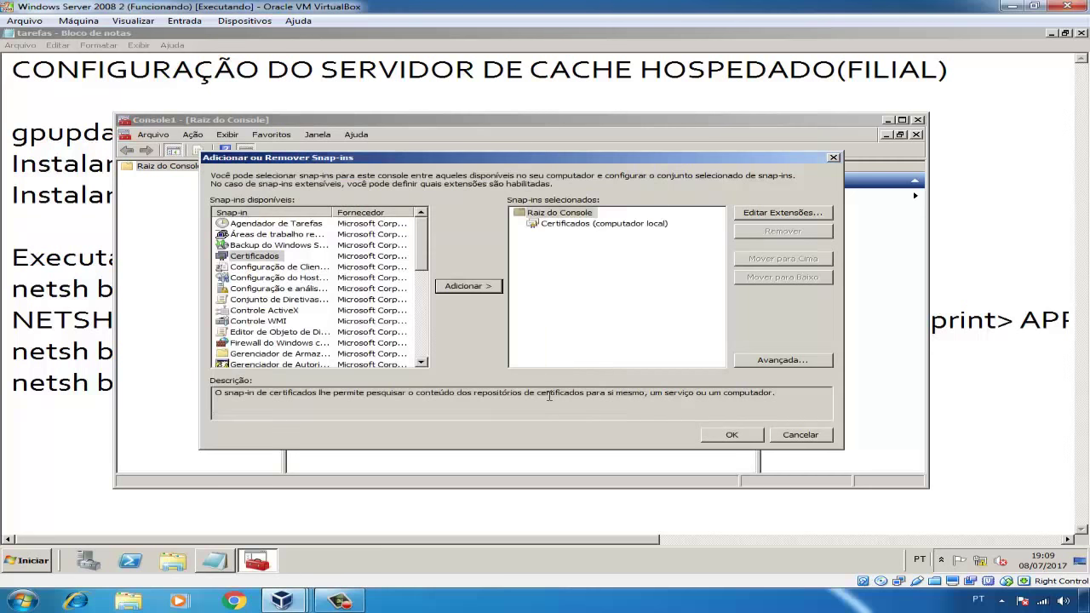
left_click(729, 436)
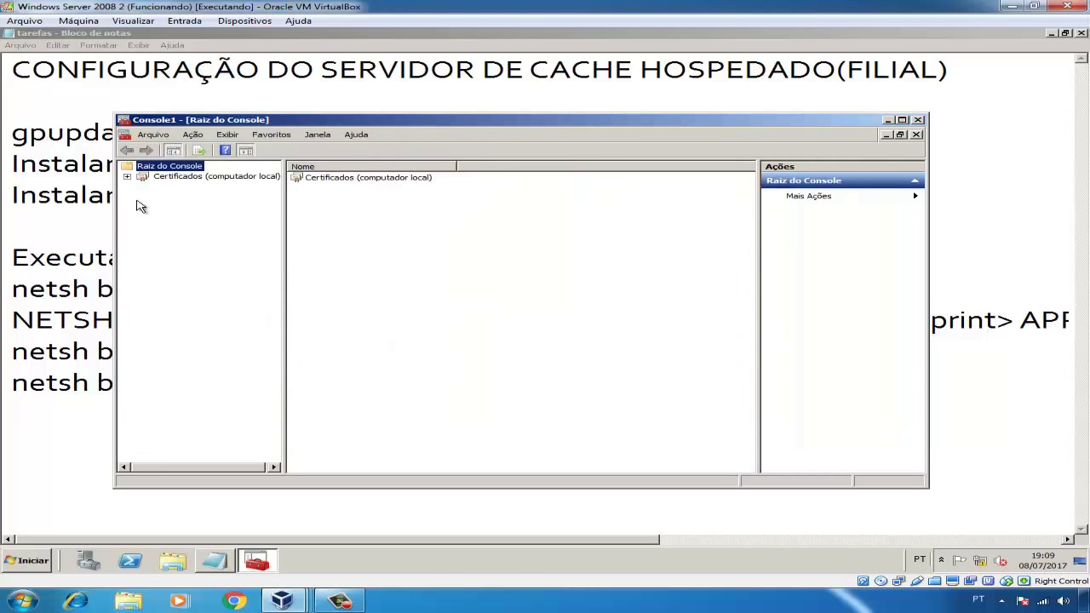
Check the trusted root certification authorities of the local computer for the matriz-SERVIDOR01-CA certificate, then review the task list
left_click(127, 176)
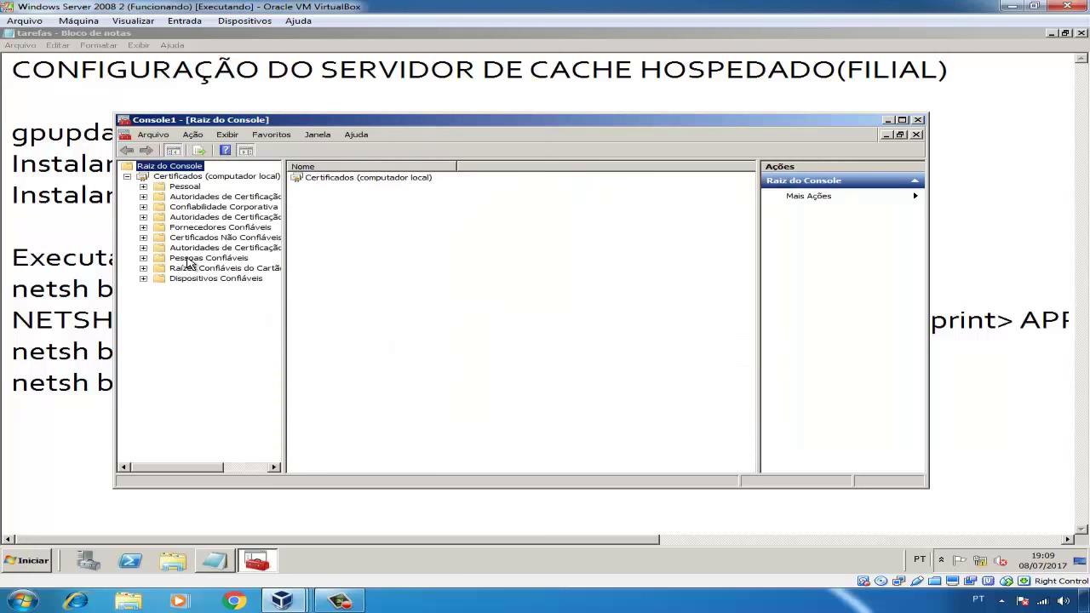
left_click(184, 198)
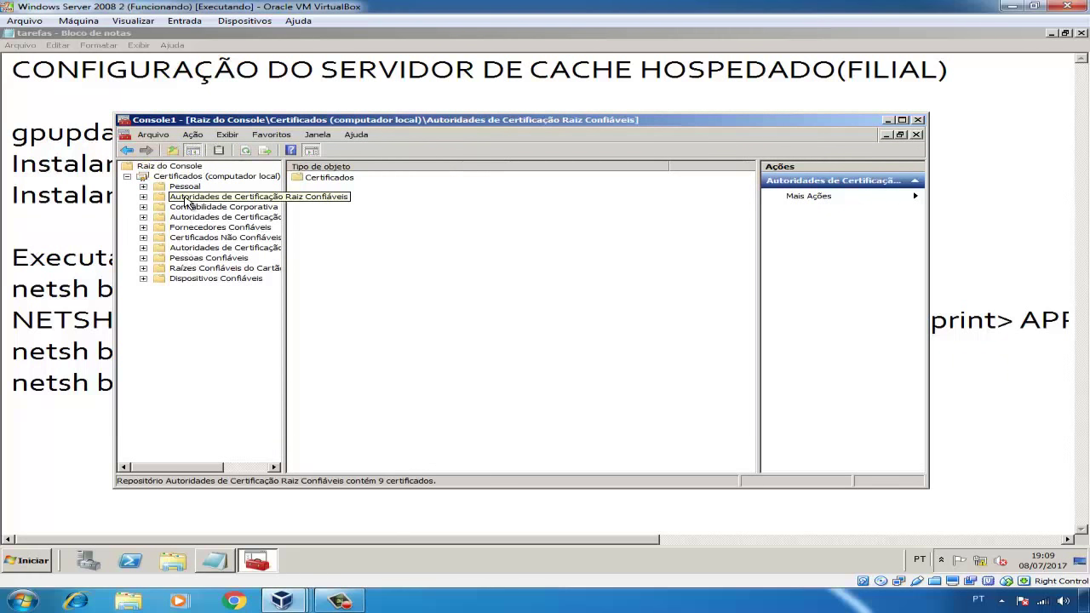
left_click(143, 197)
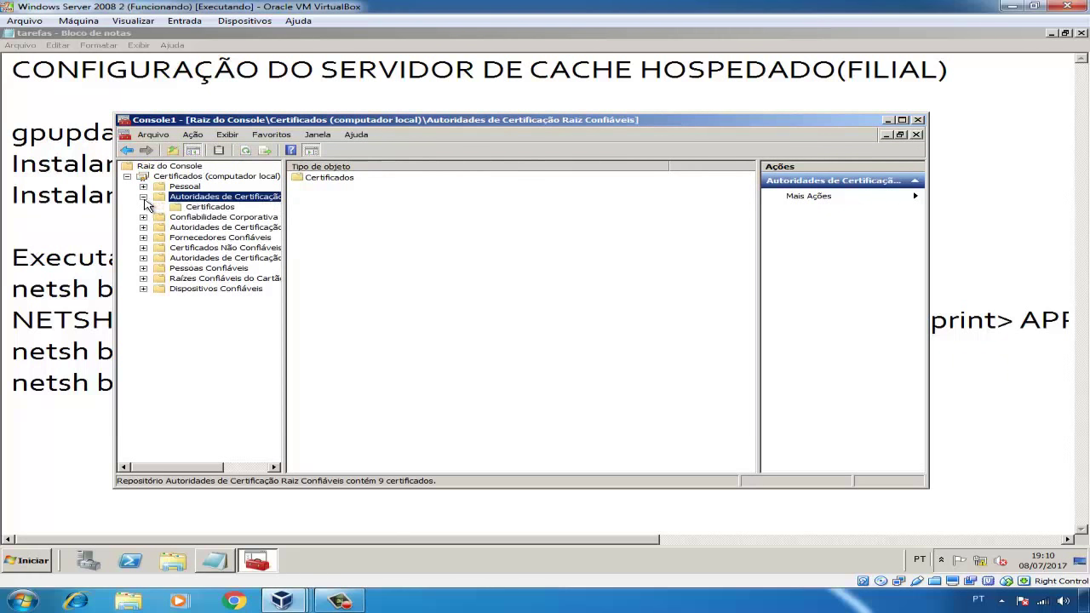
left_click(209, 208)
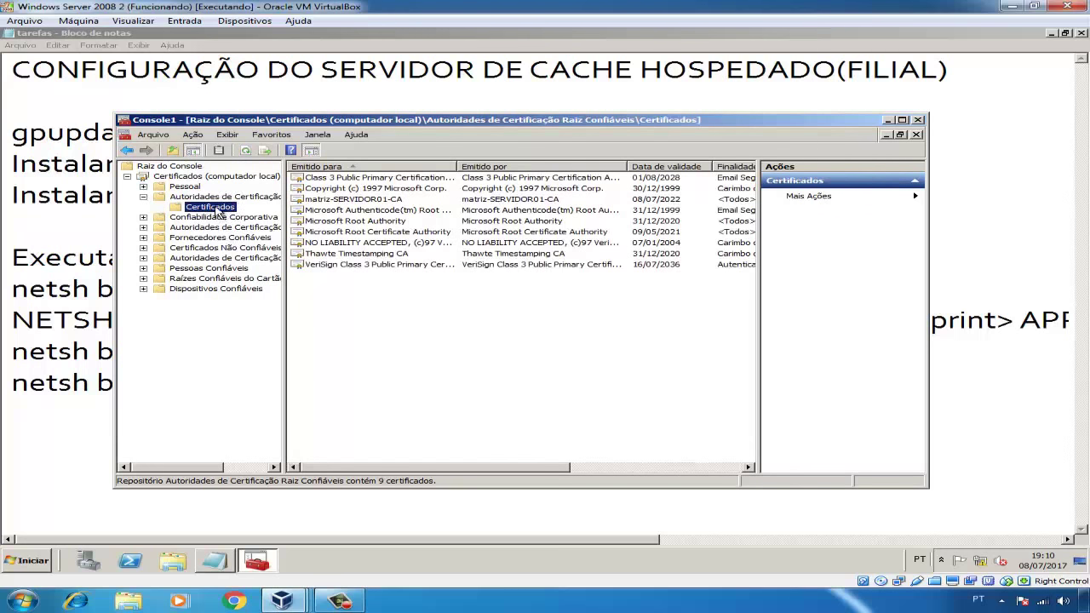
left_click(312, 201)
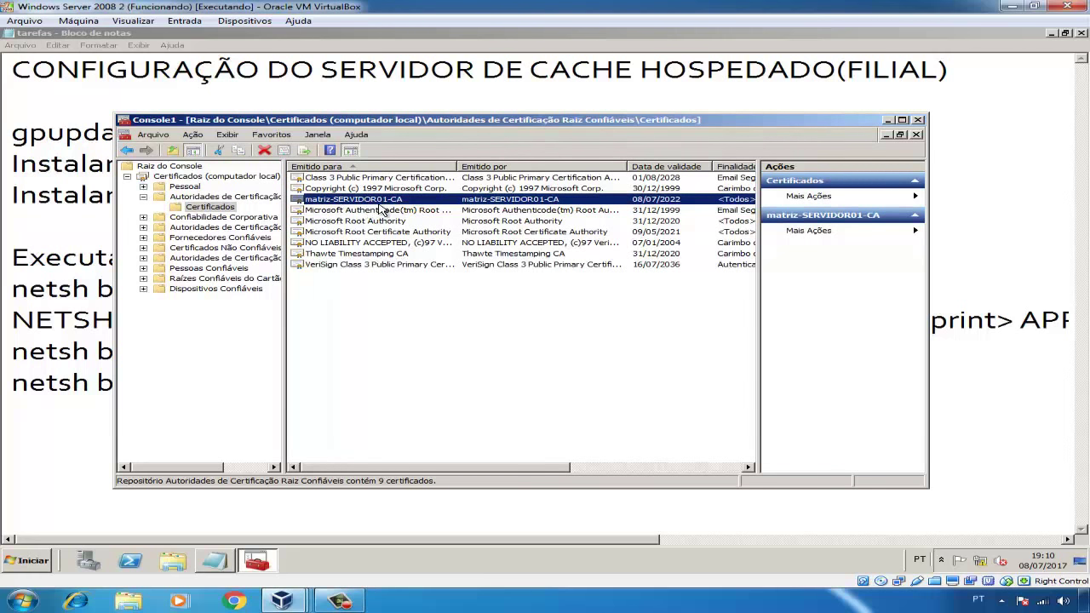
left_click_drag(366, 123, 553, 129)
left_click(130, 224)
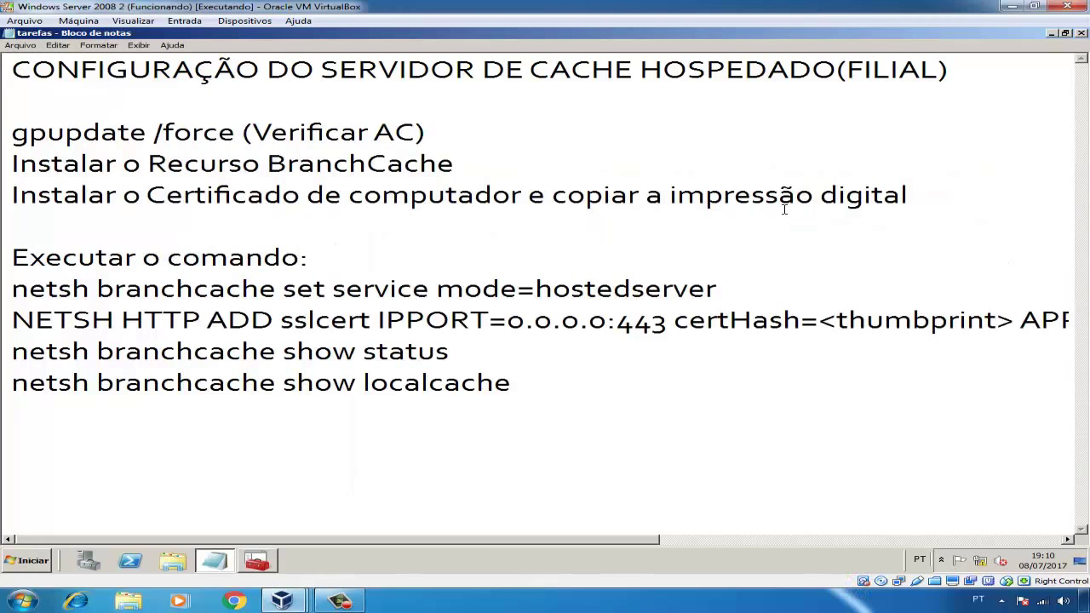
Request a Computer certificate for the local computer's Pessoal store through the Active Directory enrollment policy and finish the enrollment
key("alt+Tab")
left_click(257, 194)
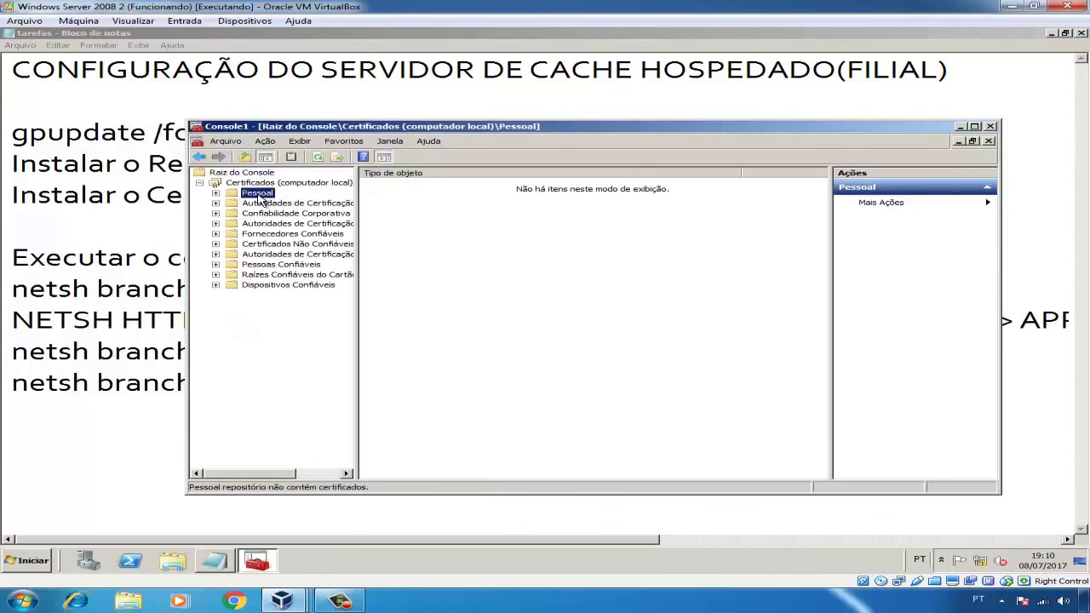
right_click(256, 200)
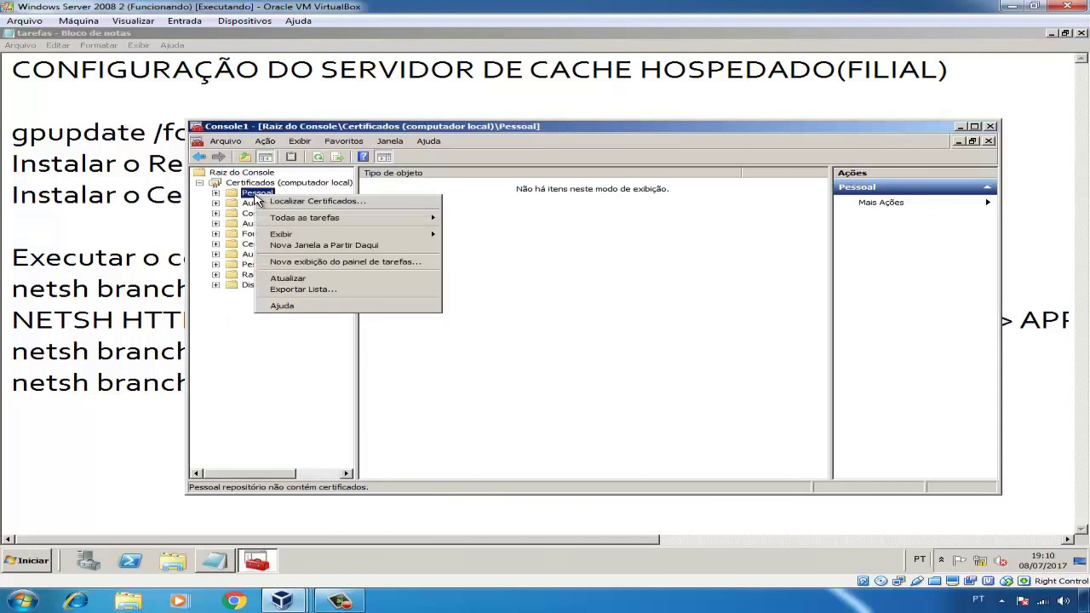
mouse_move(294, 221)
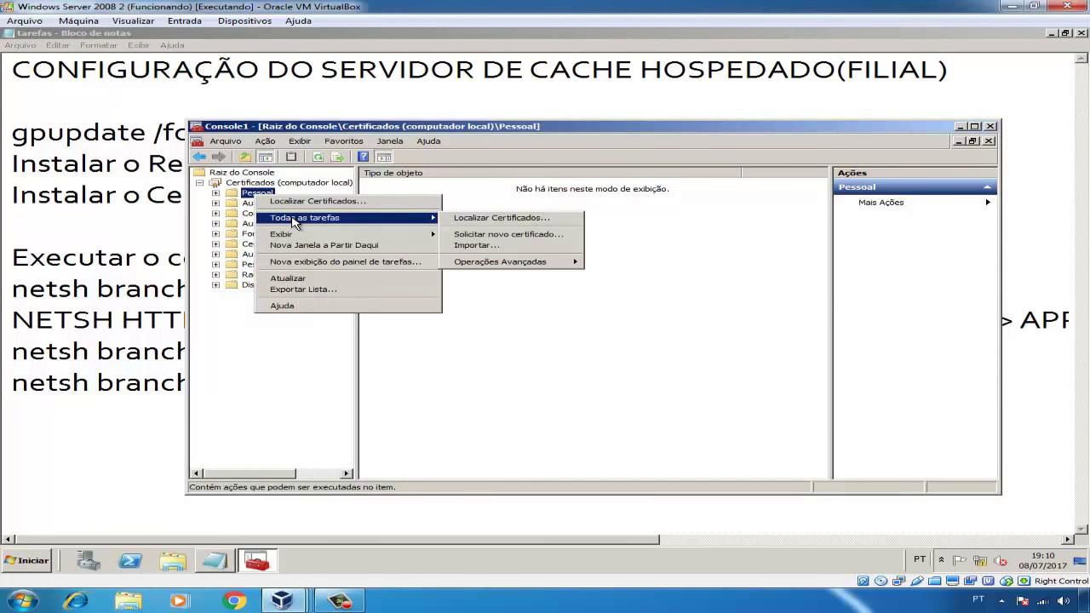
left_click(477, 235)
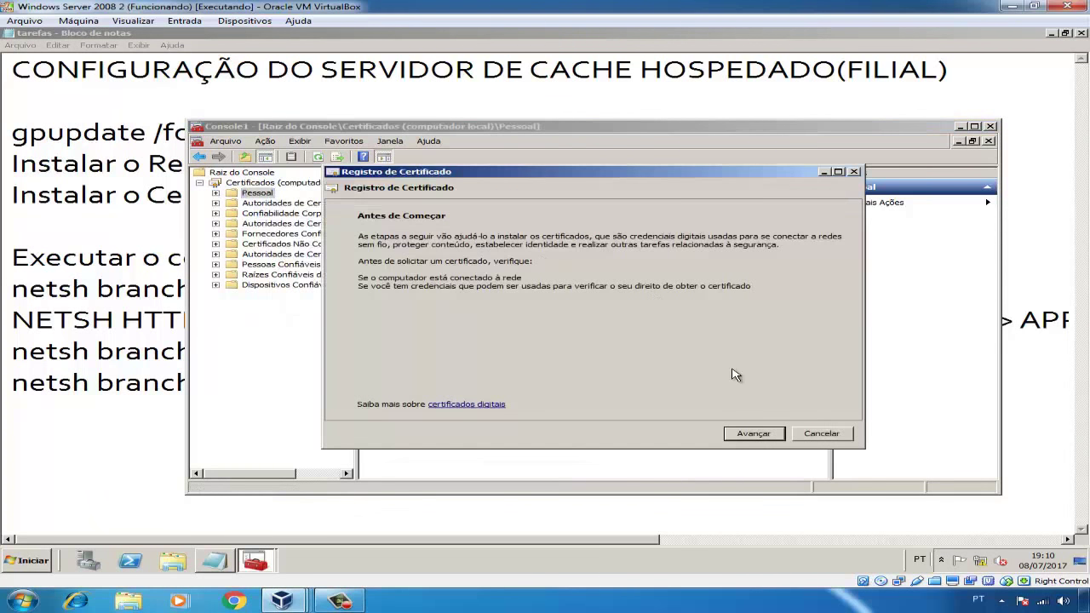
left_click(761, 436)
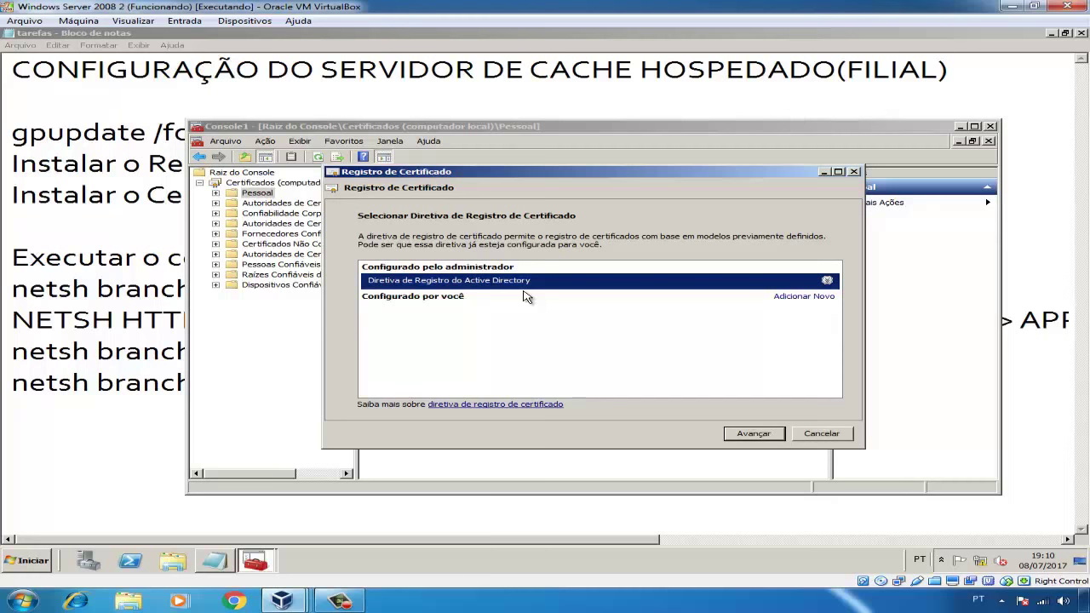
left_click(754, 435)
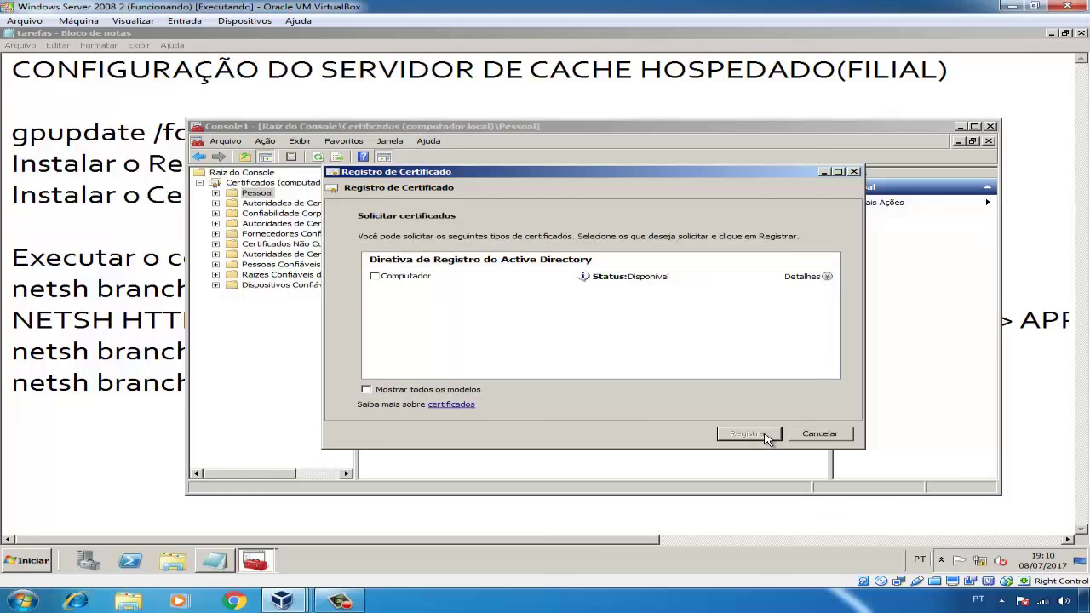
left_click(375, 276)
left_click(760, 440)
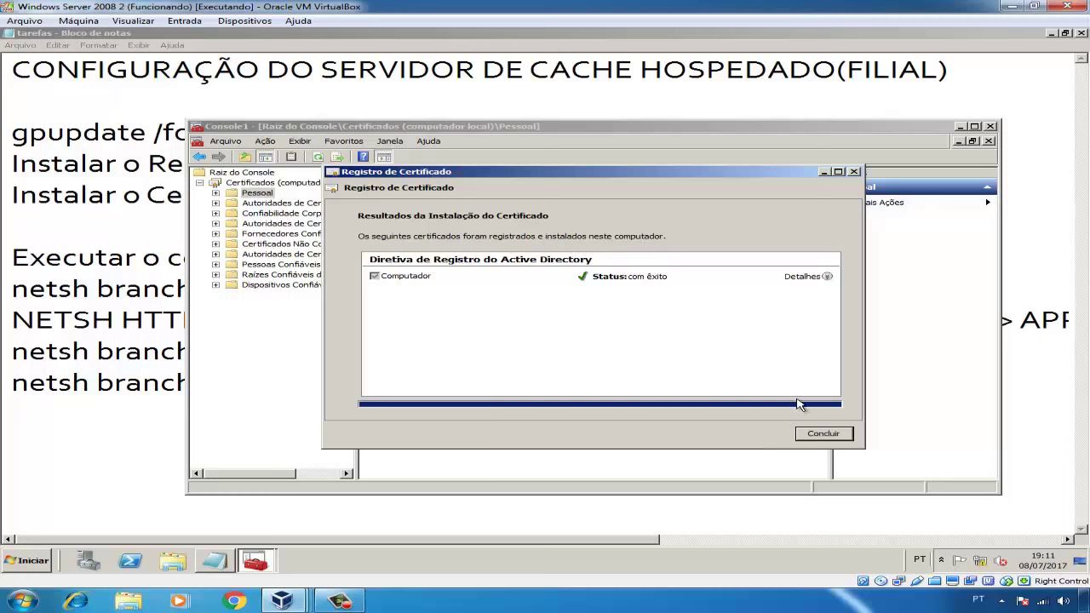
left_click(823, 434)
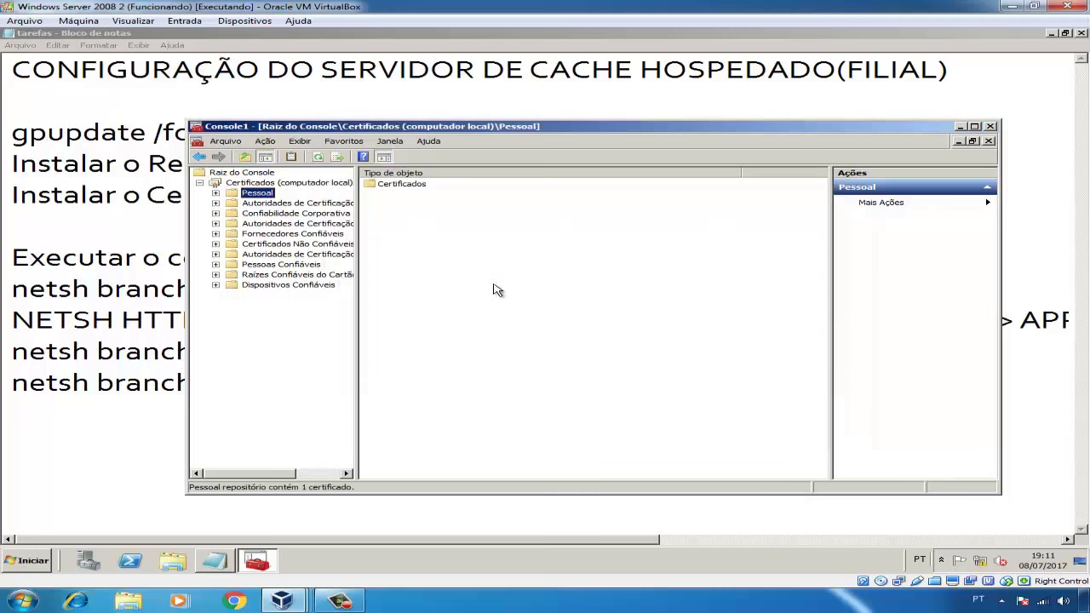
Copy the Impressão Digital value from the details of the BRANCHCACHE.matriz.local certificate in the Pessoal store
left_click(215, 193)
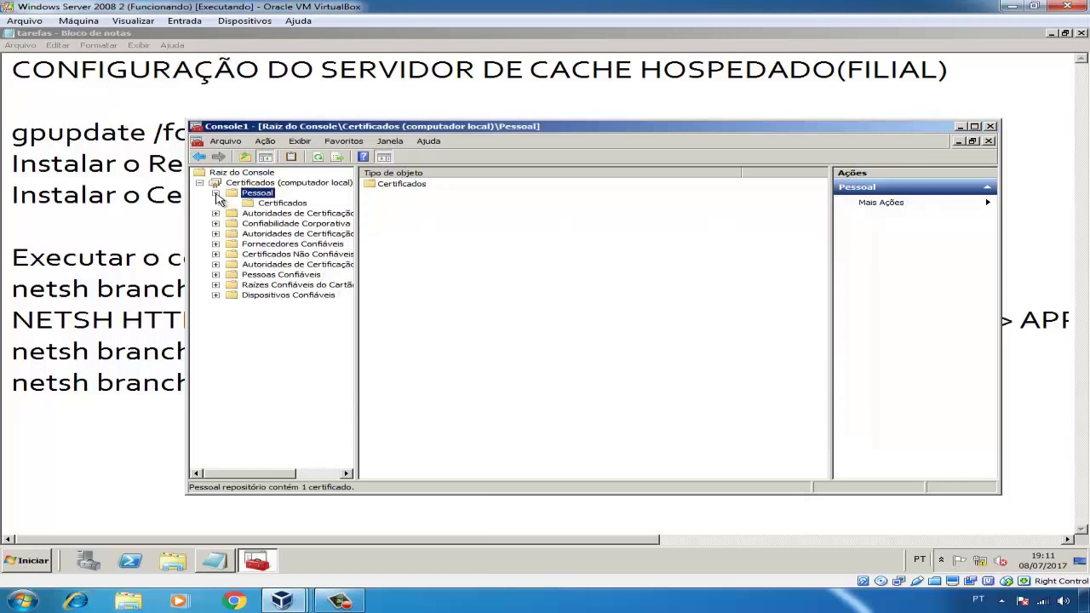
left_click(283, 204)
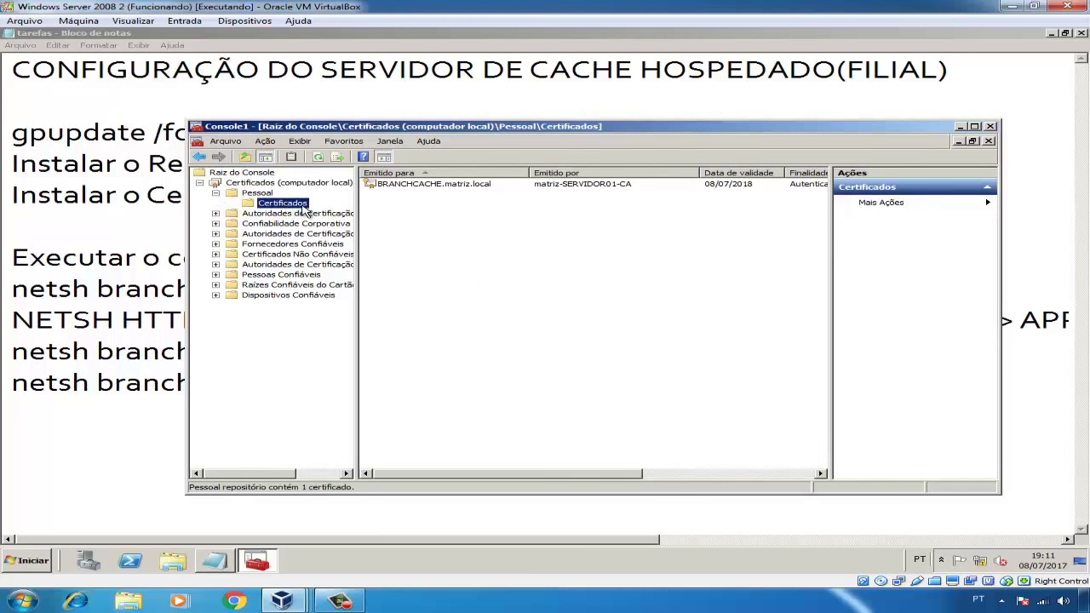
left_click(423, 187)
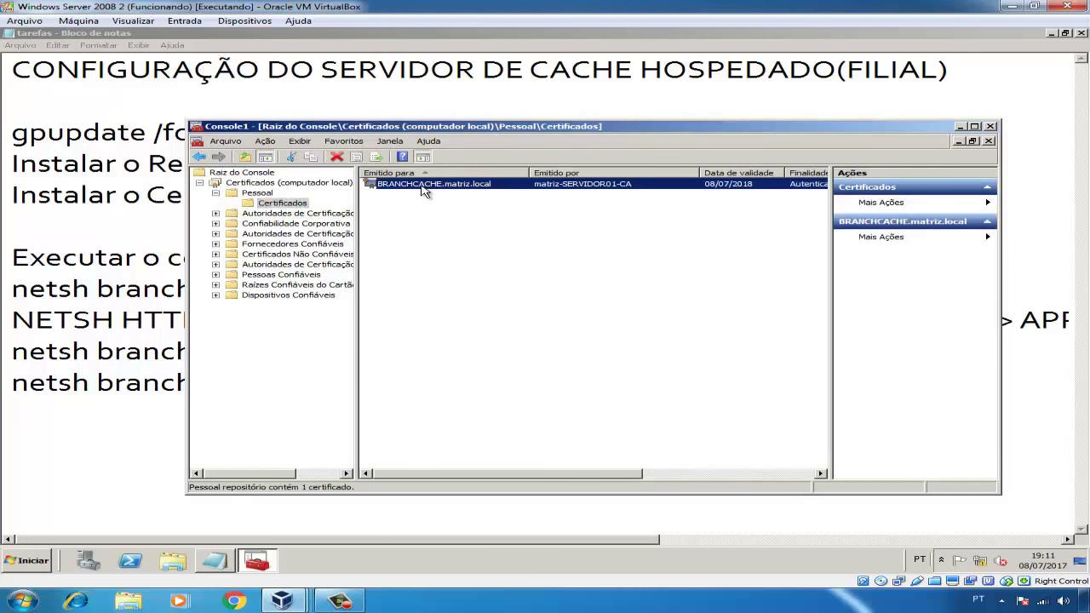
double_click(423, 189)
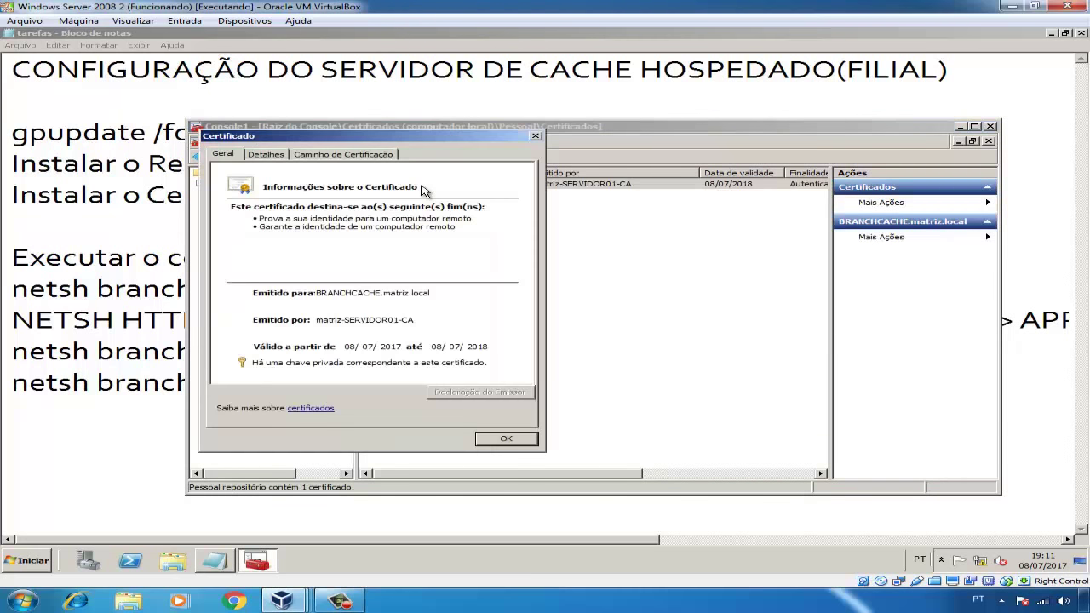
left_click(268, 156)
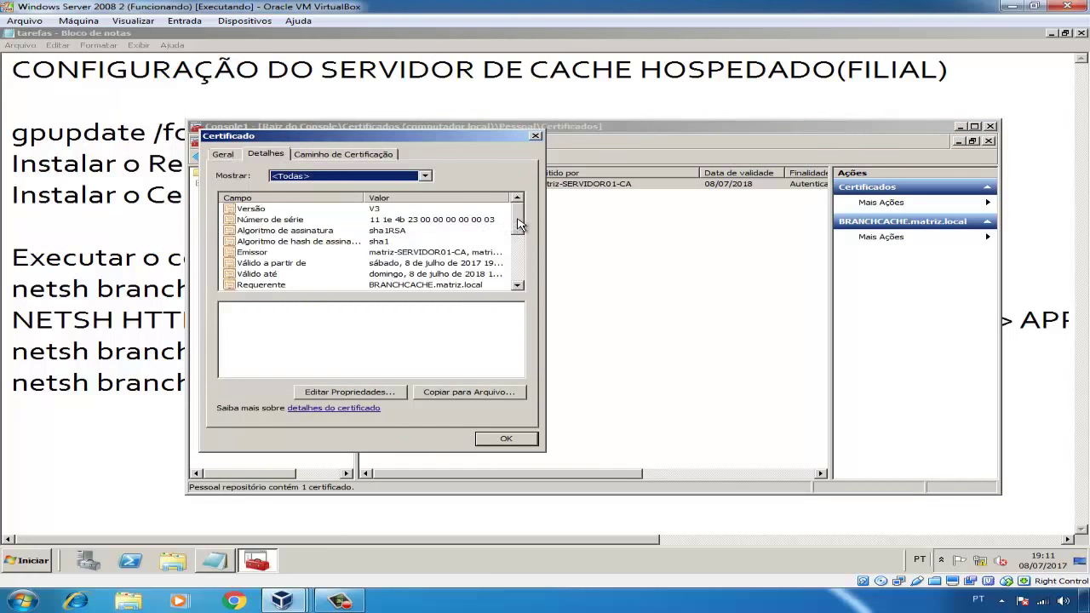
left_click_drag(521, 227, 522, 278)
left_click(294, 285)
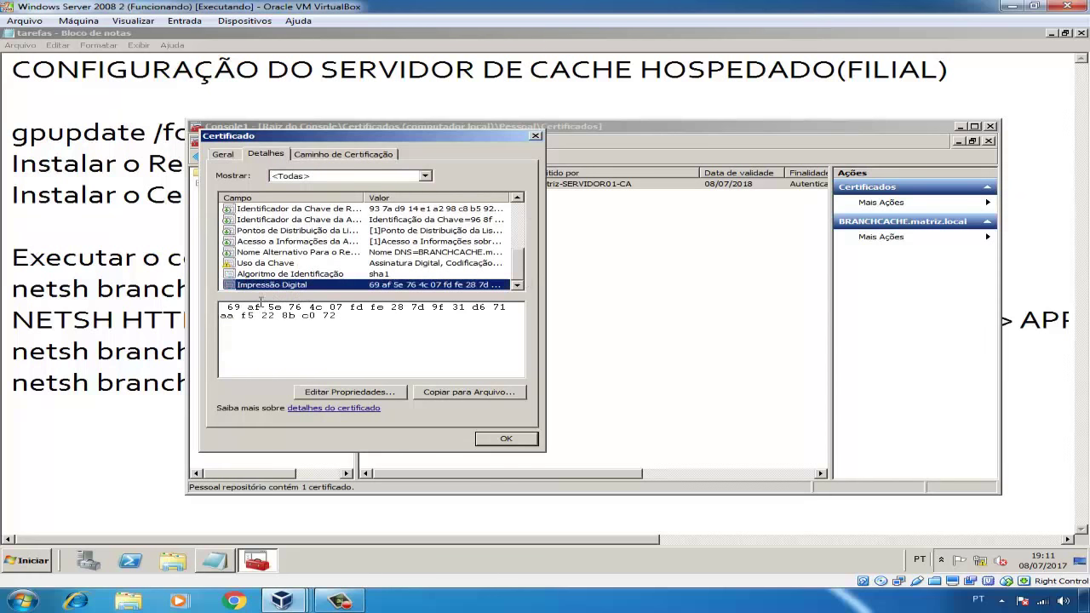
left_click_drag(226, 310, 389, 341)
key("ctrl+c")
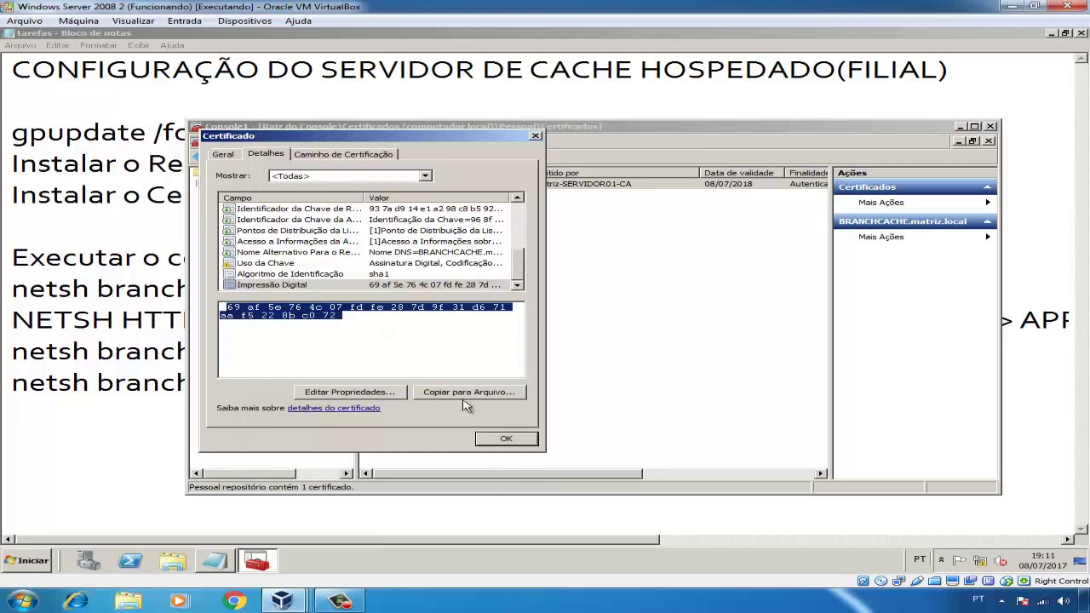
Close the certificate and the management console without saving the console settings
left_click(507, 438)
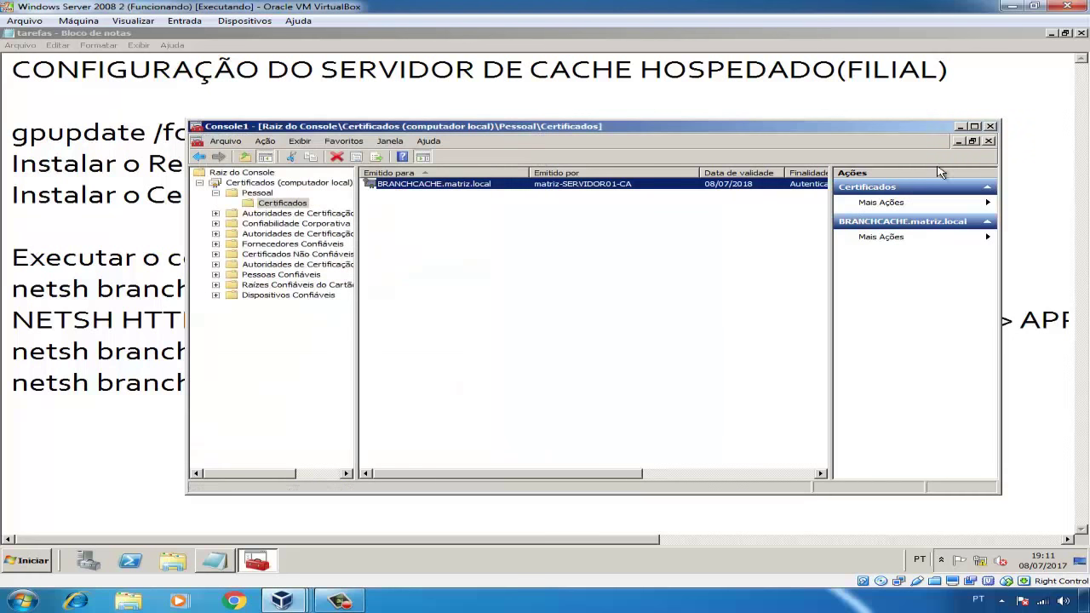
left_click(991, 126)
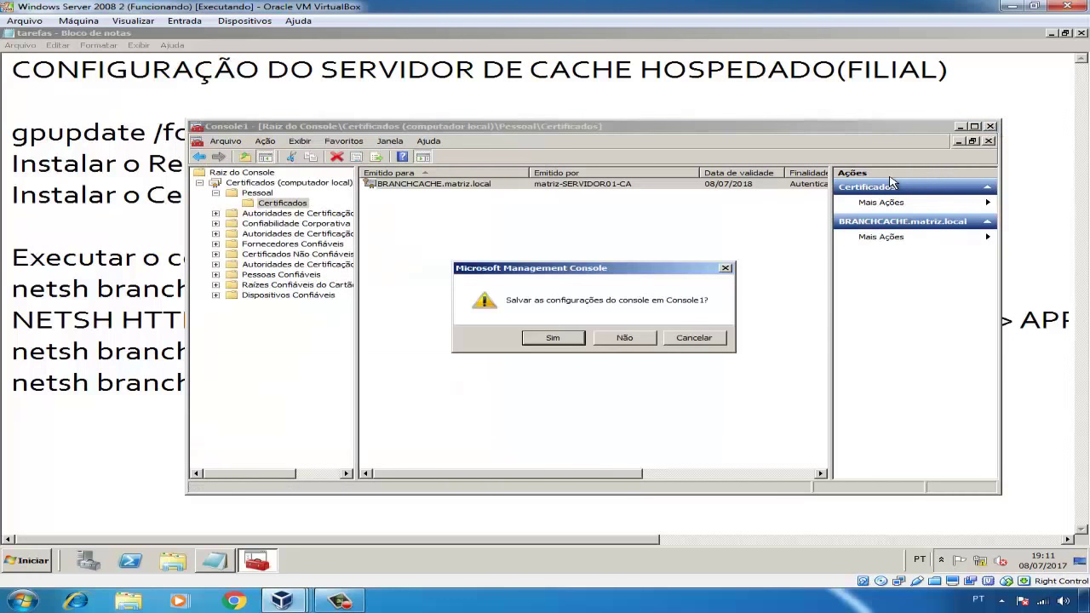
left_click(615, 332)
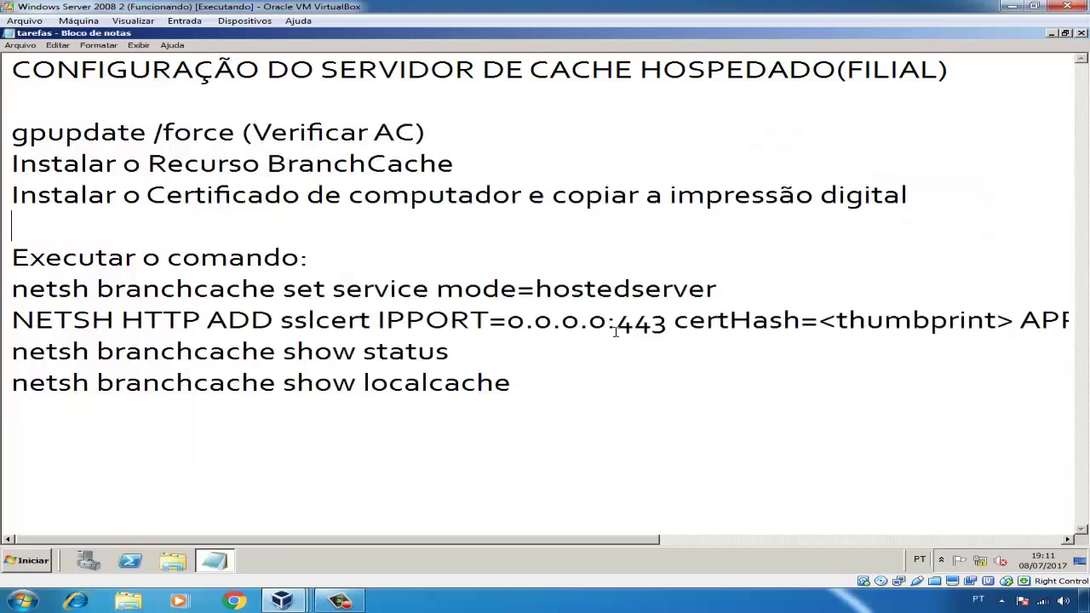
Create a text document with the default name on the desktop and paste the copied certificate thumbprint into it
left_click(1052, 32)
right_click(290, 177)
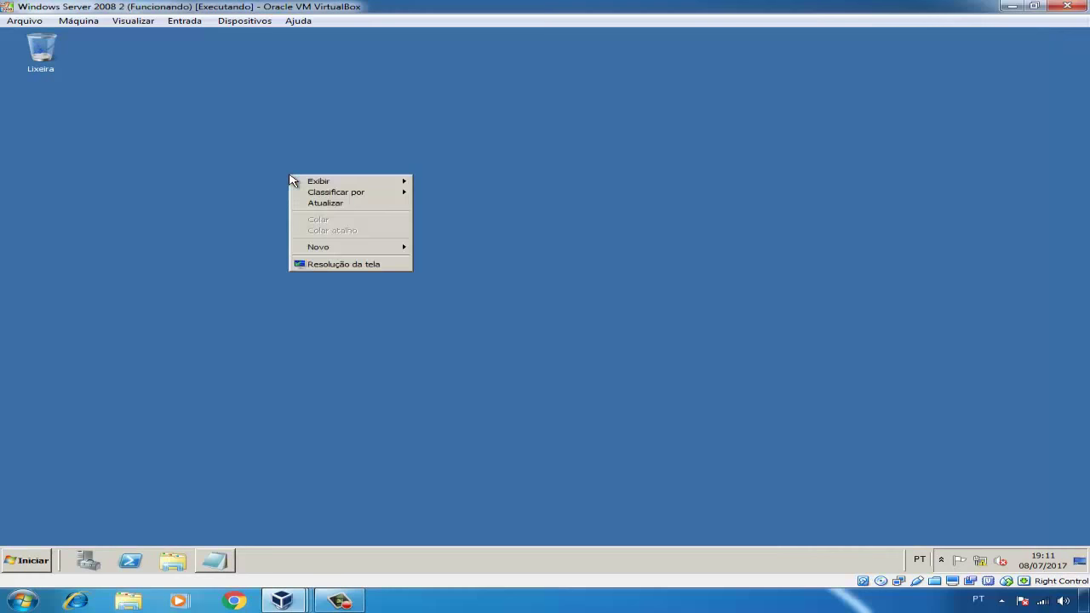
mouse_move(331, 247)
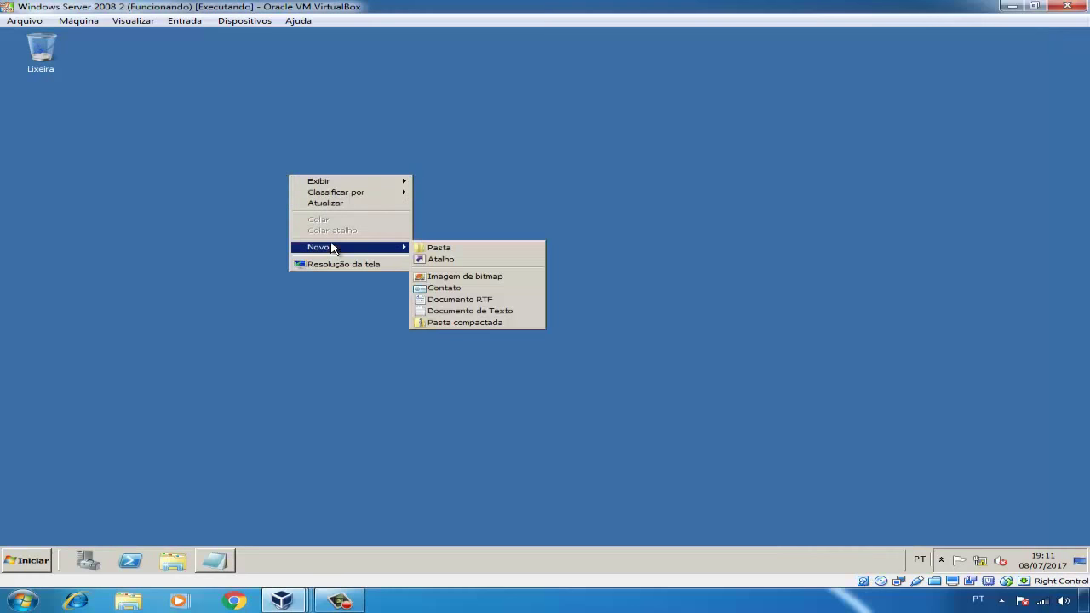
left_click(454, 311)
key("Return")
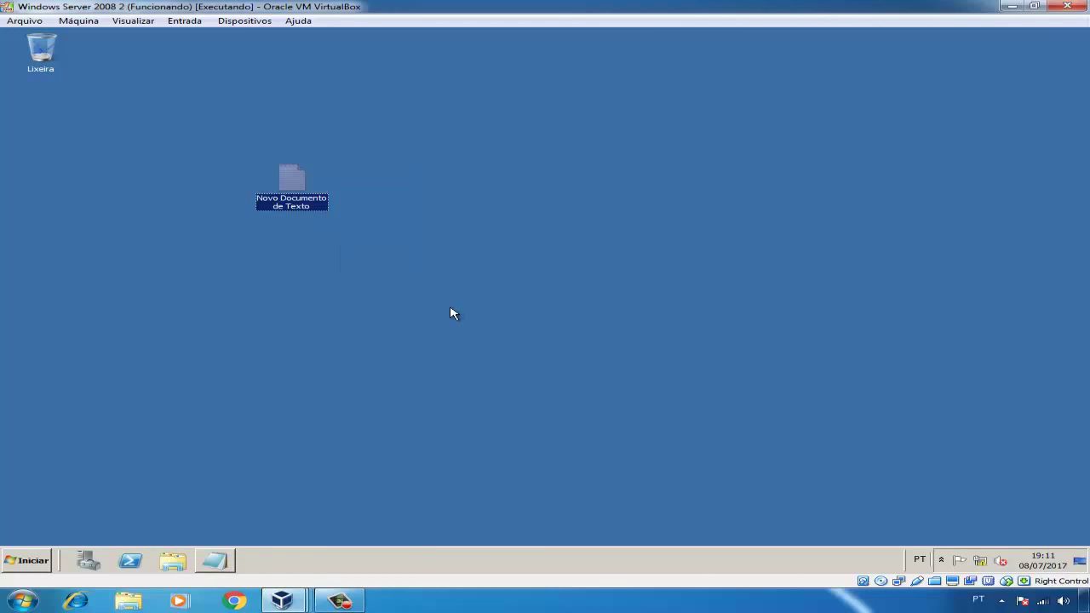
key("Return")
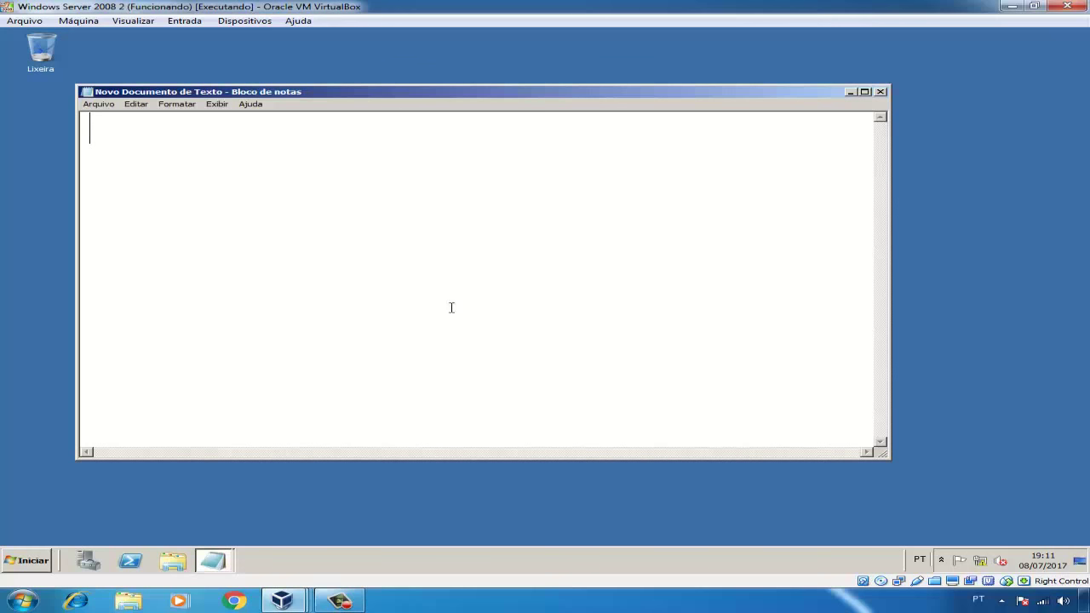
key("ctrl+v")
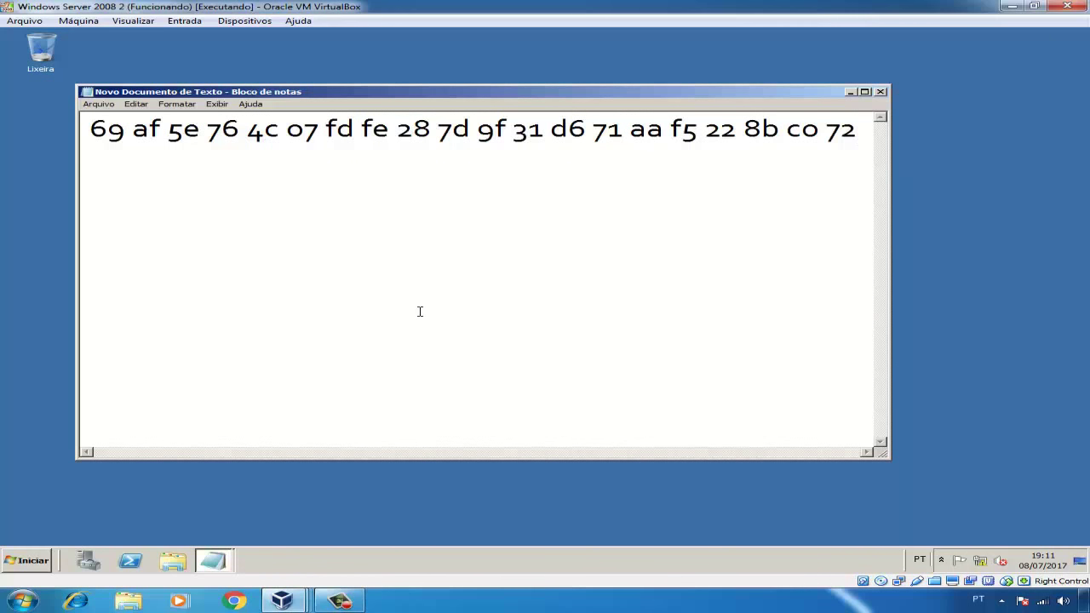
Remove all spaces from the pasted thumbprint so it forms one continuous string, and return to the tarefas note
left_click(137, 133)
key("BackSpace")
left_click(169, 147)
key("BackSpace")
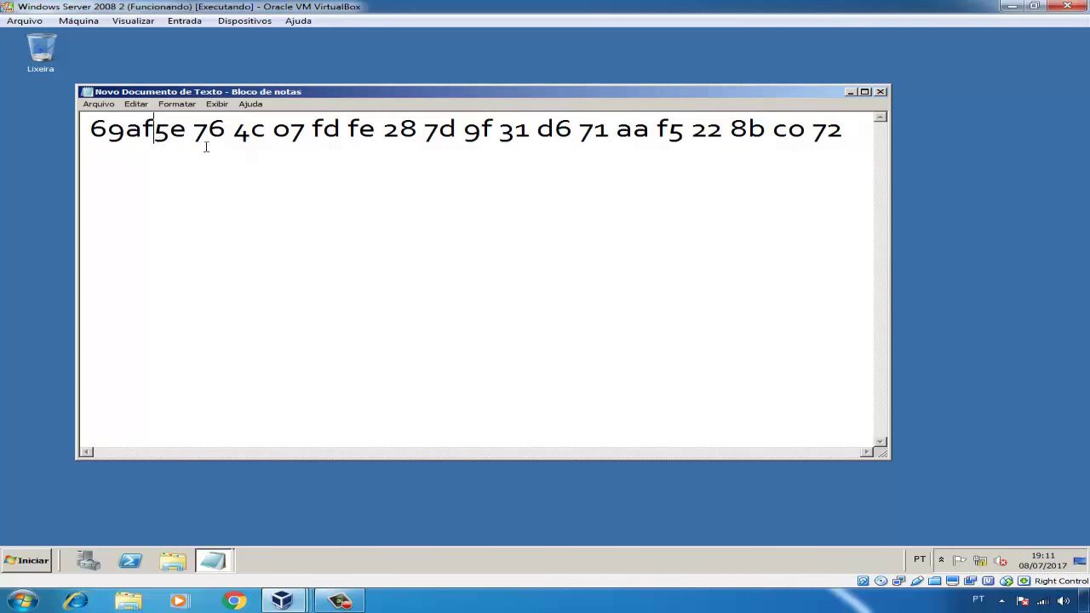
left_click(200, 146)
key("BackSpace")
left_click(231, 136)
key("BackSpace")
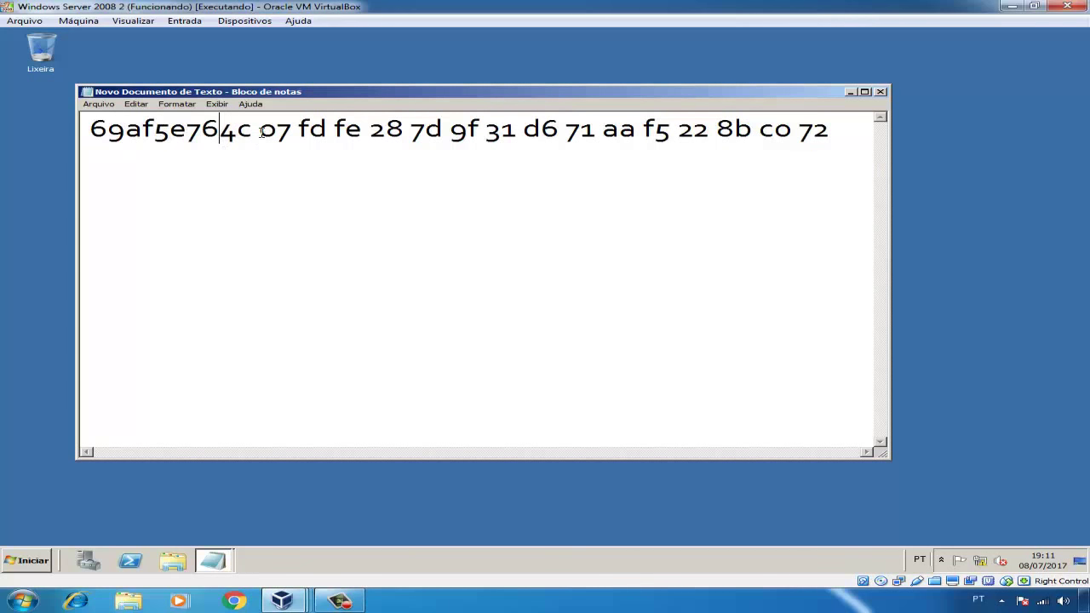
left_click(260, 132)
key("BackSpace")
left_click(296, 136)
key("BackSpace")
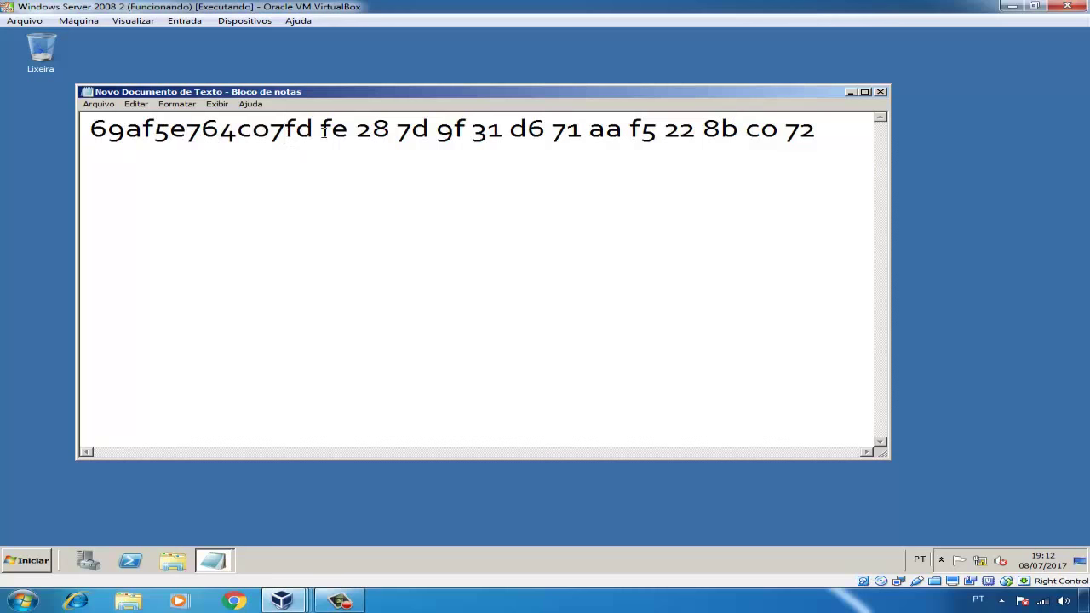
left_click(324, 132)
key("BackSpace")
key("BackSpace")
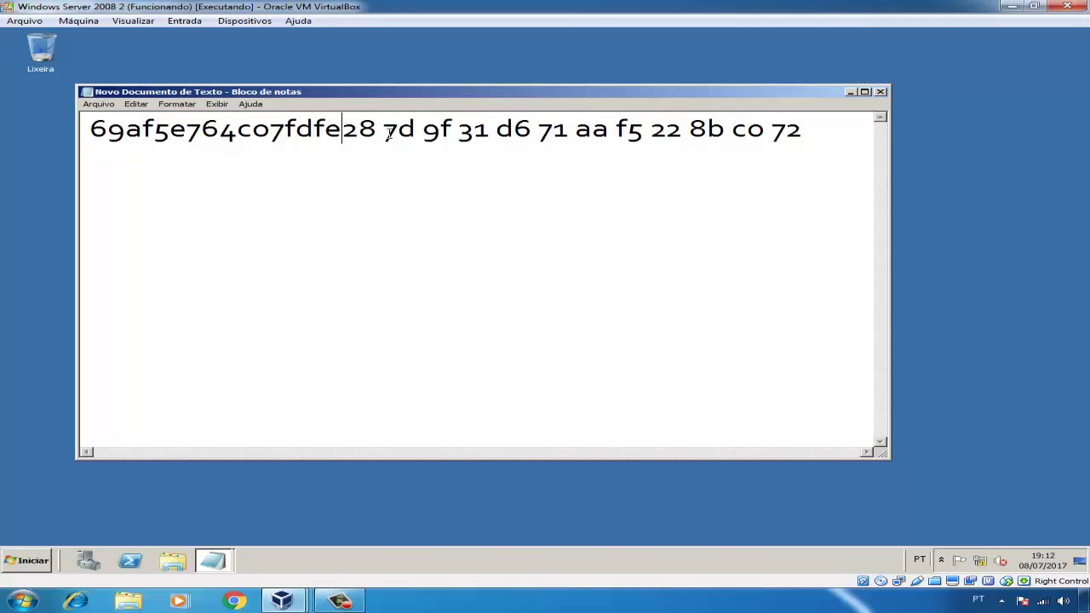
left_click(389, 162)
key("BackSpace")
left_click(420, 133)
key("BackSpace")
left_click(436, 152)
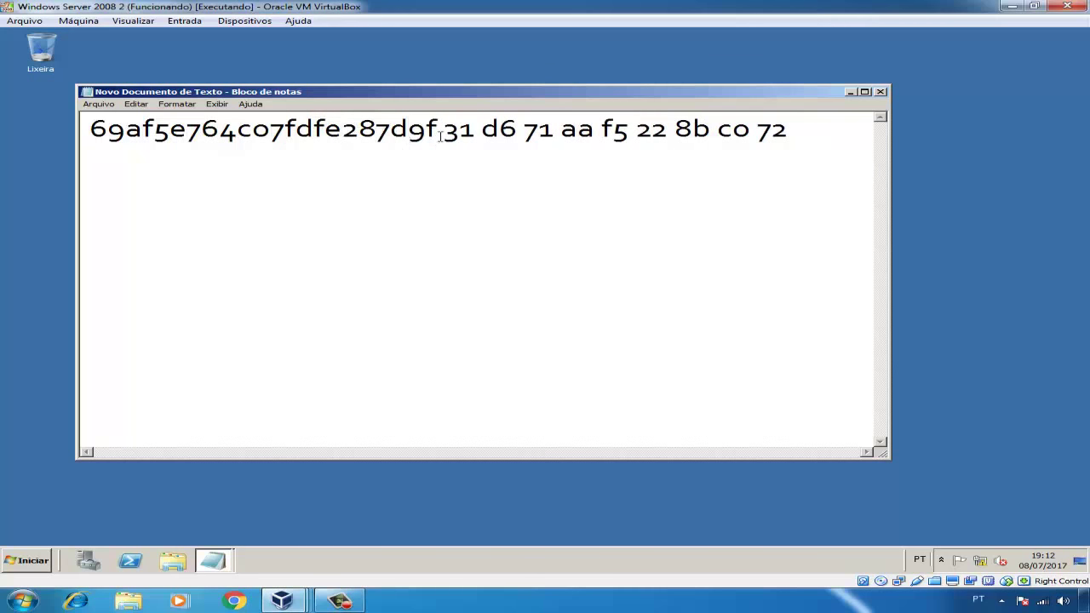
key("BackSpace")
left_click(481, 134)
key("BackSpace")
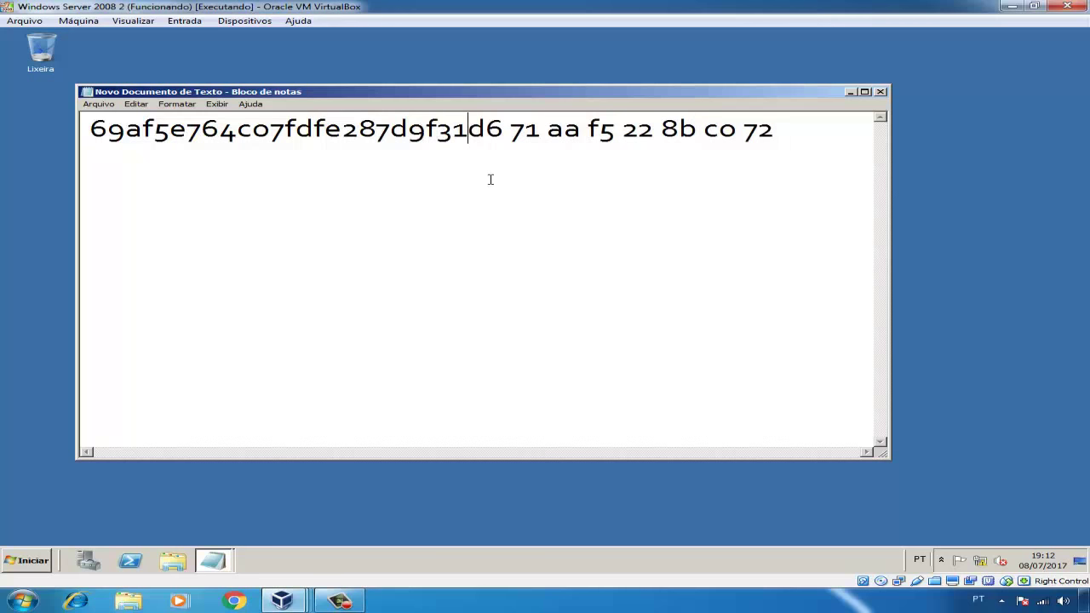
left_click(511, 134)
key("BackSpace")
left_click(540, 133)
key("BackSpace")
left_click(575, 133)
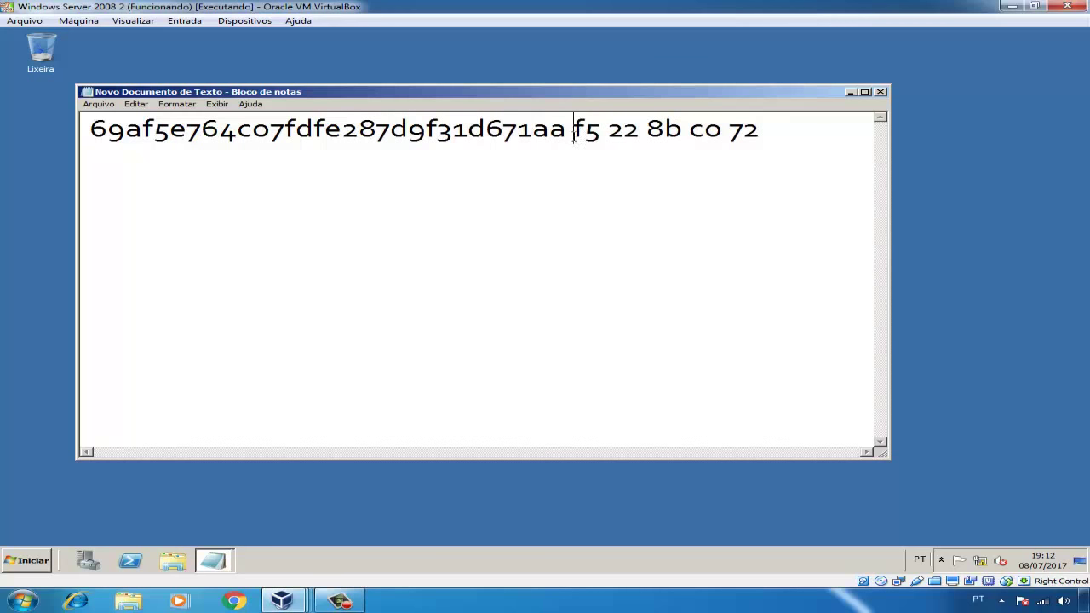
key("BackSpace")
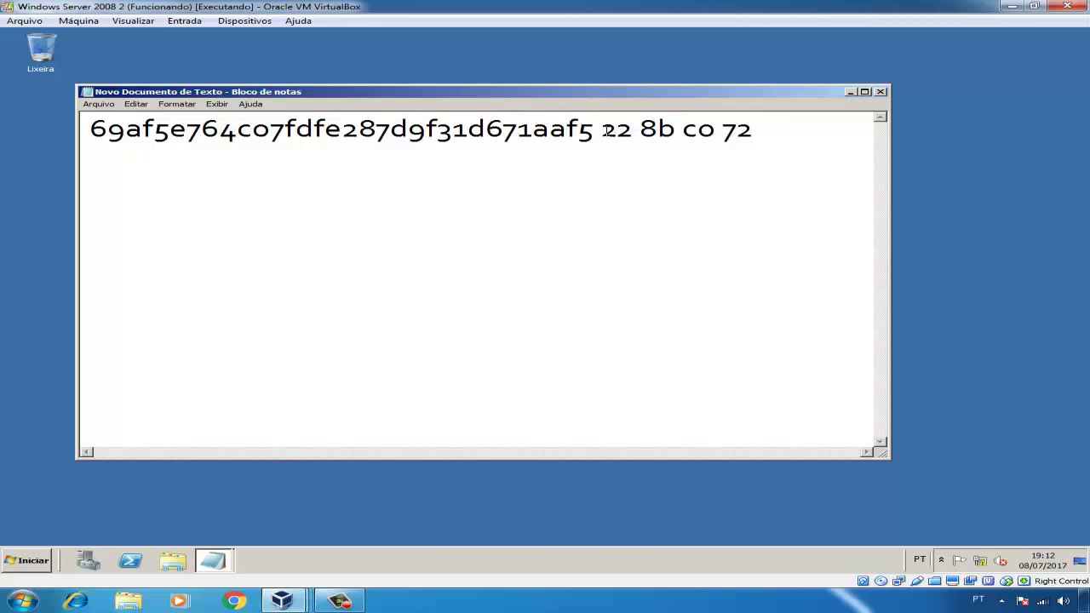
left_click(601, 161)
key("BackSpace")
left_click(633, 132)
key("BackSpace")
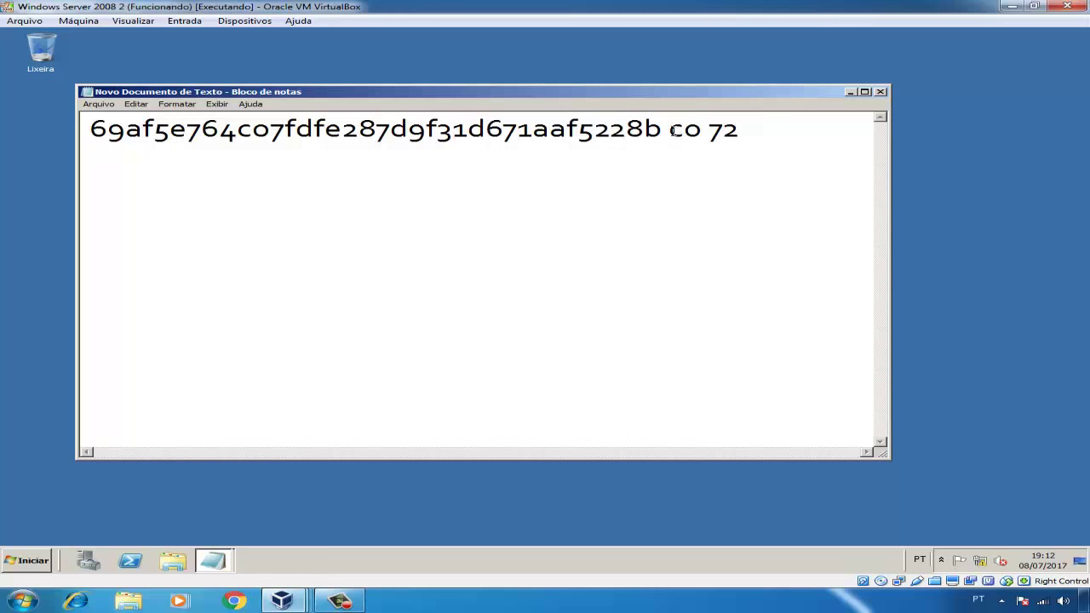
left_click(672, 132)
key("BackSpace")
left_click(705, 133)
key("BackSpace")
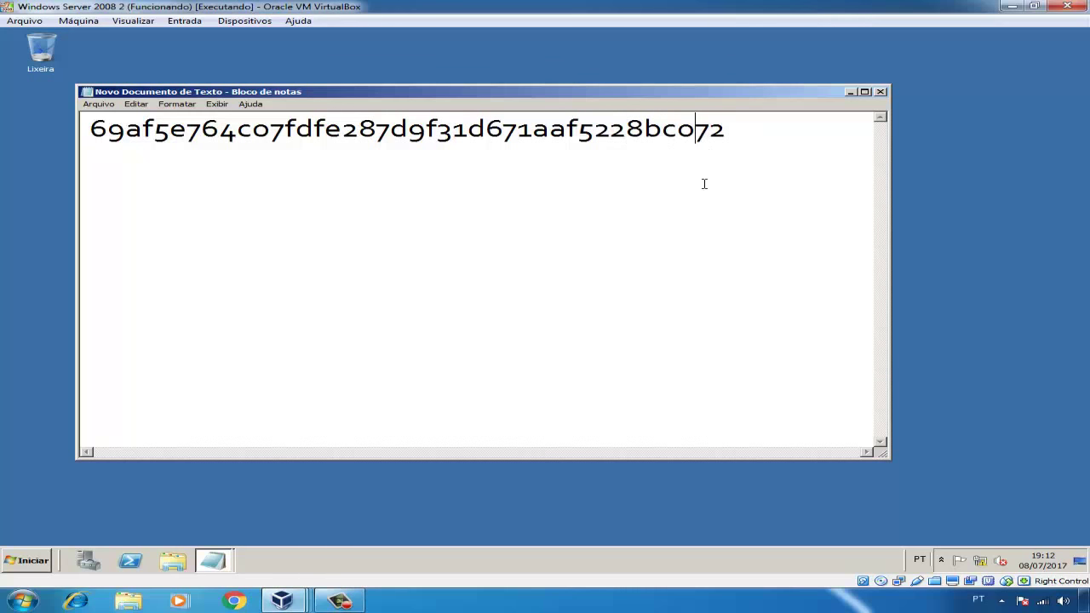
left_click(213, 560)
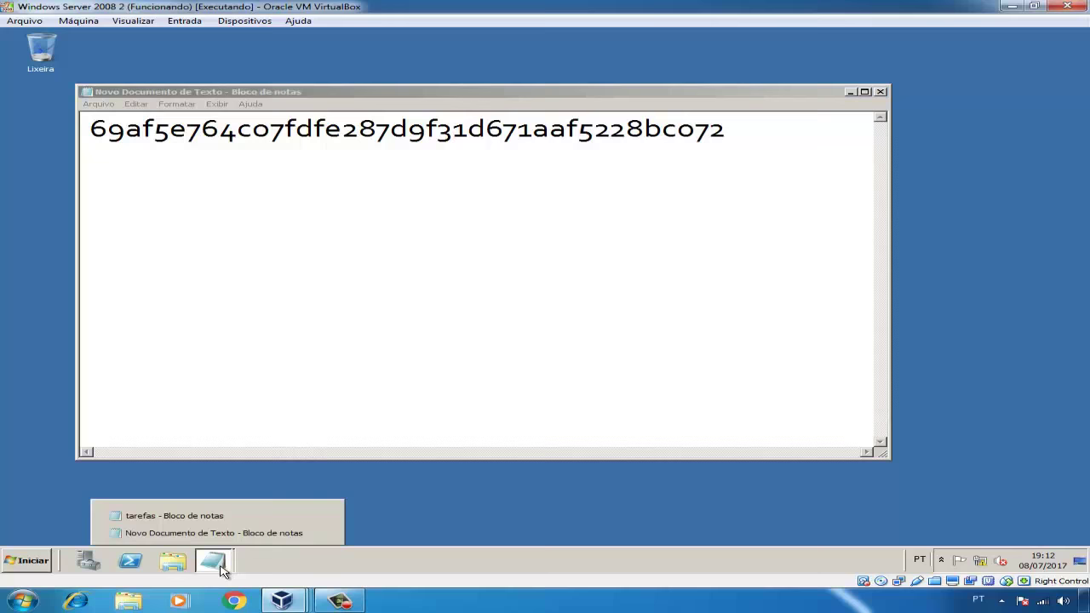
left_click(204, 516)
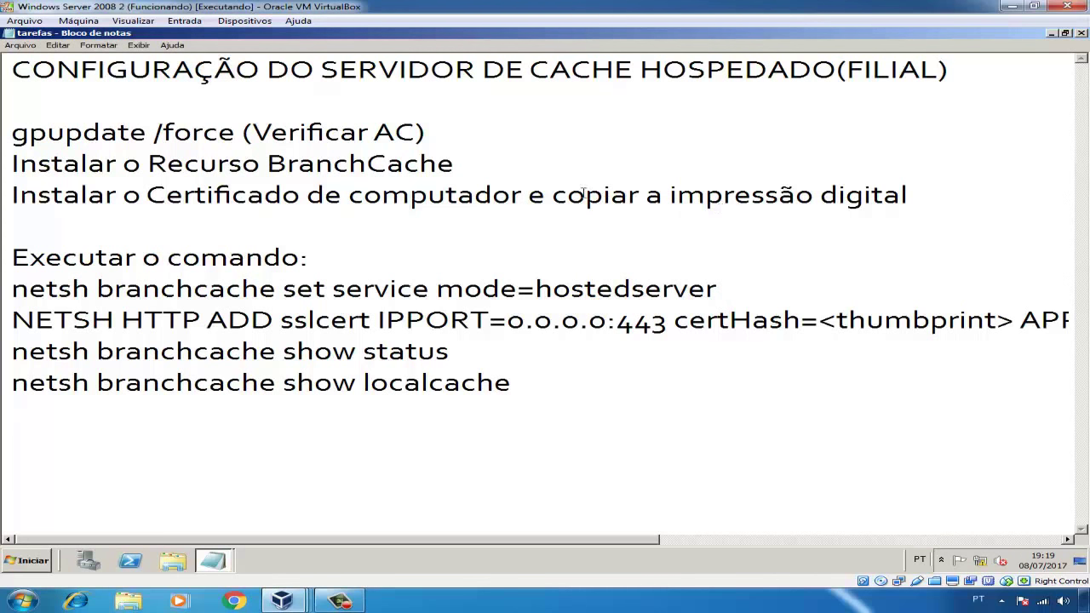
Install the BranchCache feature through the server manager's add-features wizard, and close the wizard and the manager when it finishes
key("Up")
key("End")
left_click(96, 562)
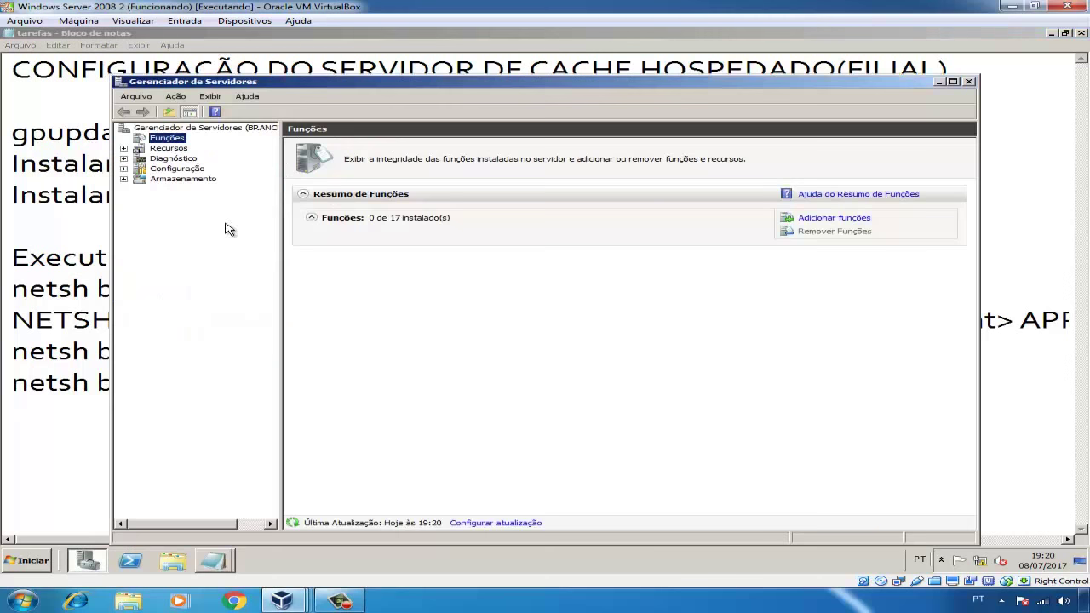
left_click(175, 150)
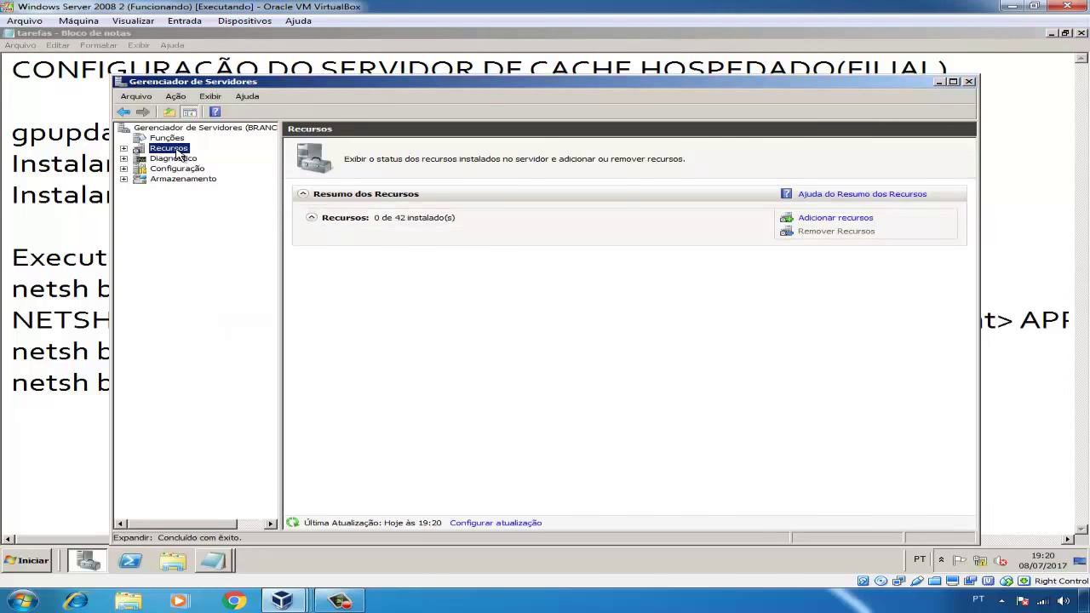
left_click(835, 218)
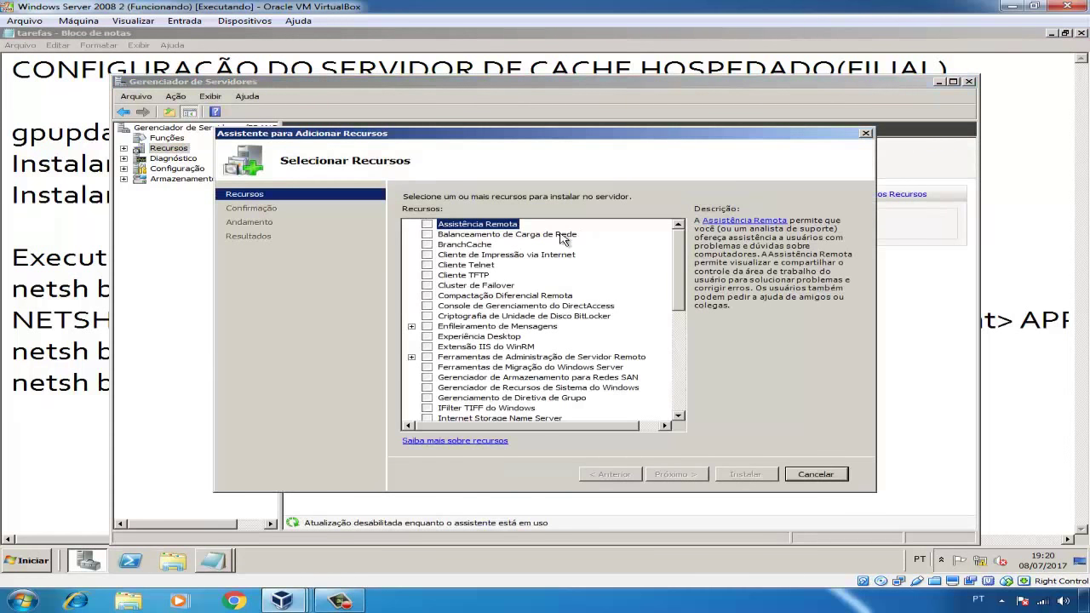
left_click(426, 244)
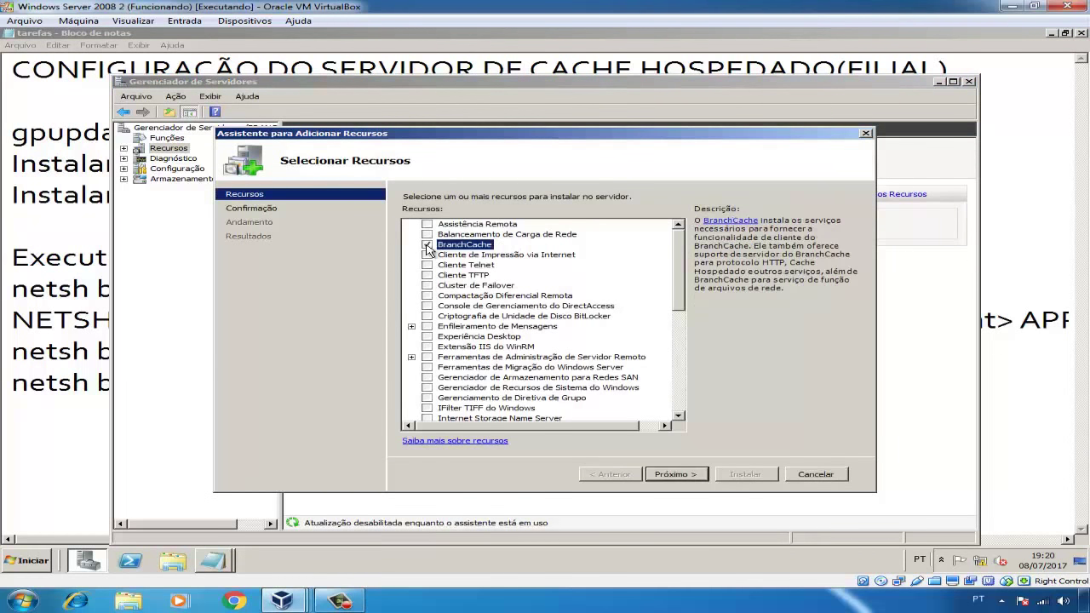
left_click(690, 476)
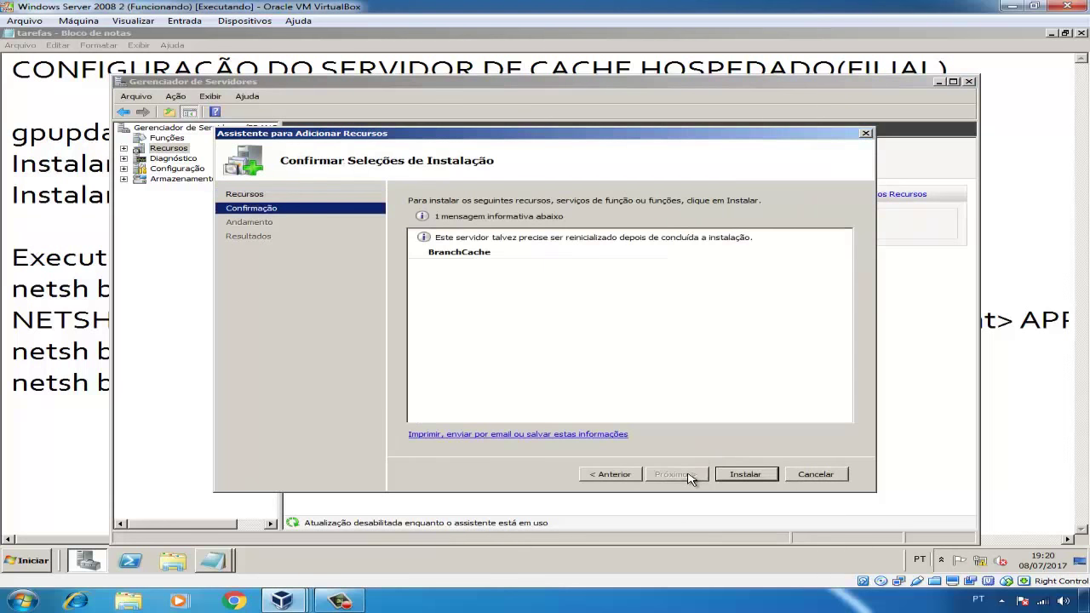
left_click(749, 476)
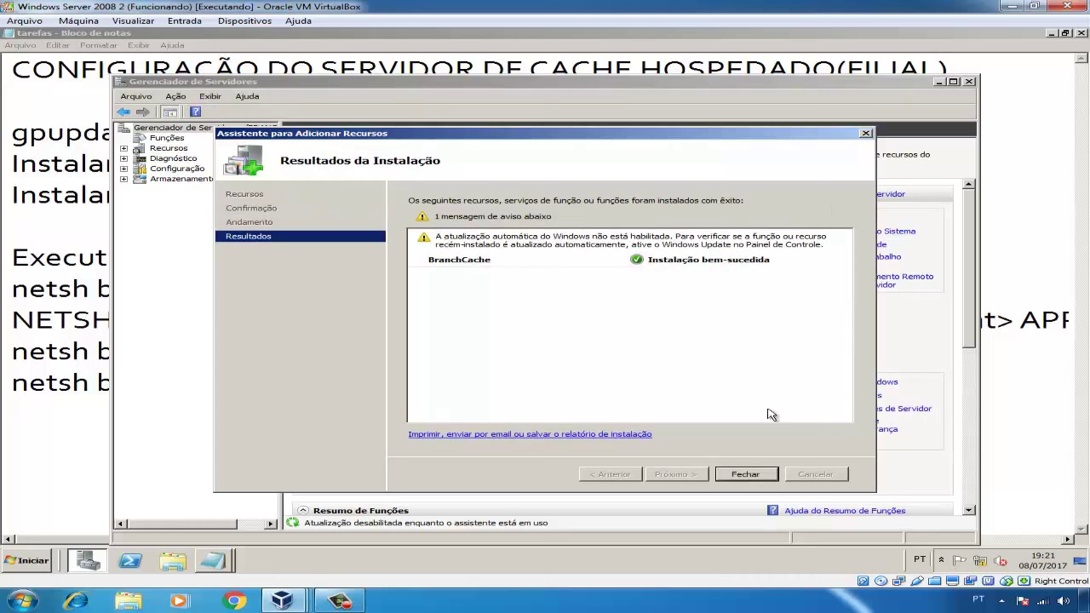
left_click(761, 475)
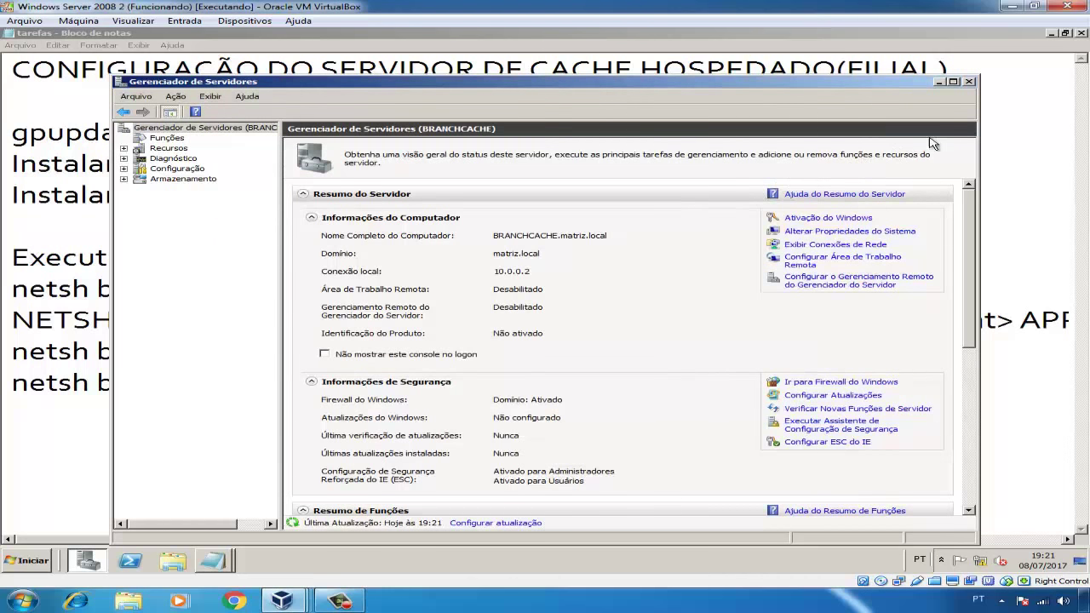
left_click(968, 81)
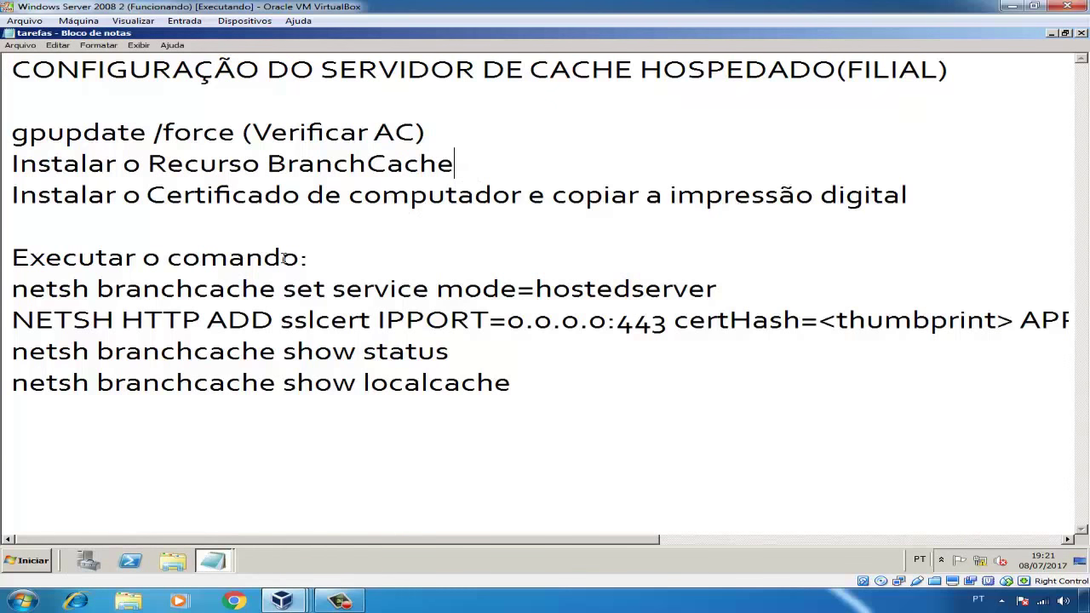
Open an elevated command prompt and run netsh branchcache set service mode=hostedserver
left_click_drag(15, 292, 726, 294)
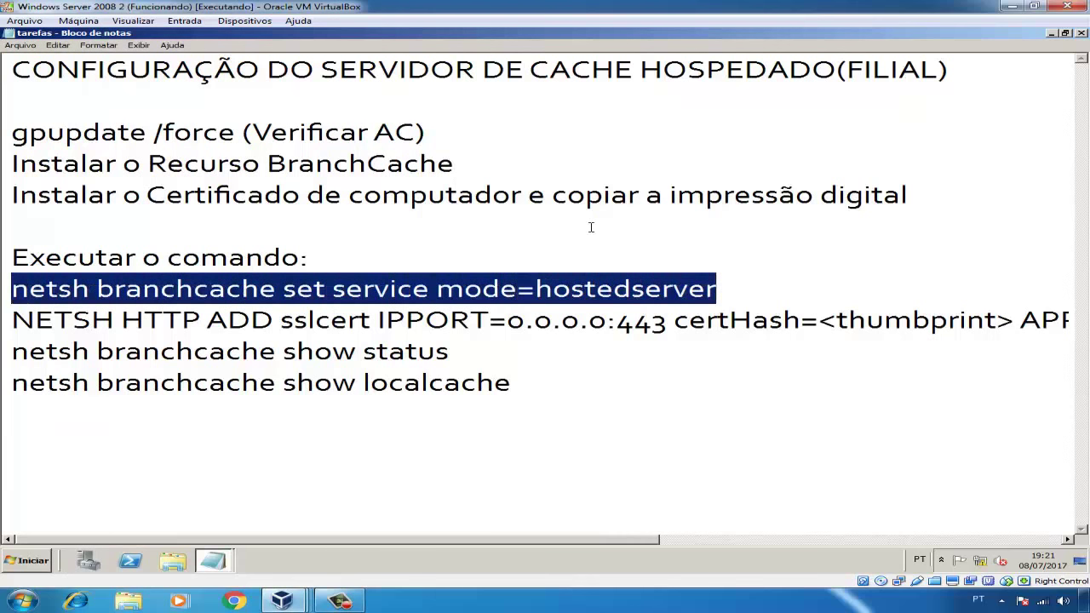
left_click(30, 564)
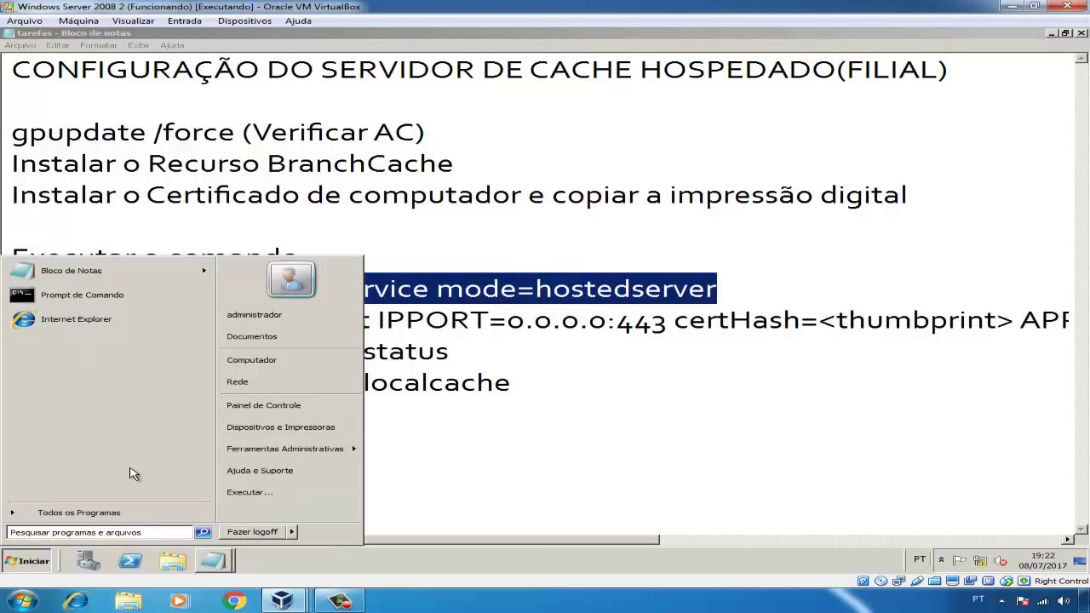
type("promp")
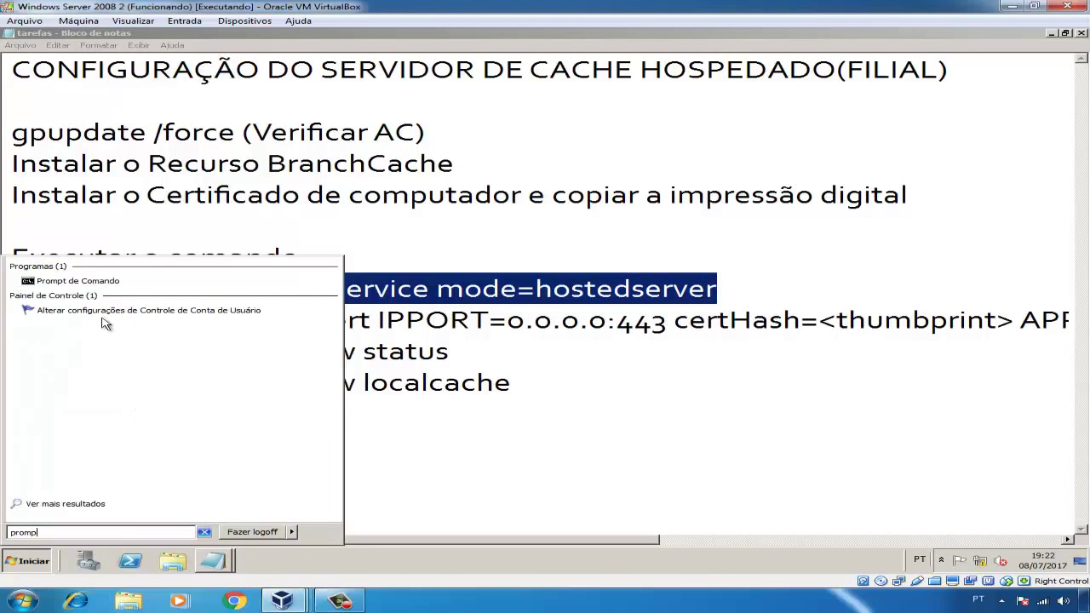
right_click(91, 283)
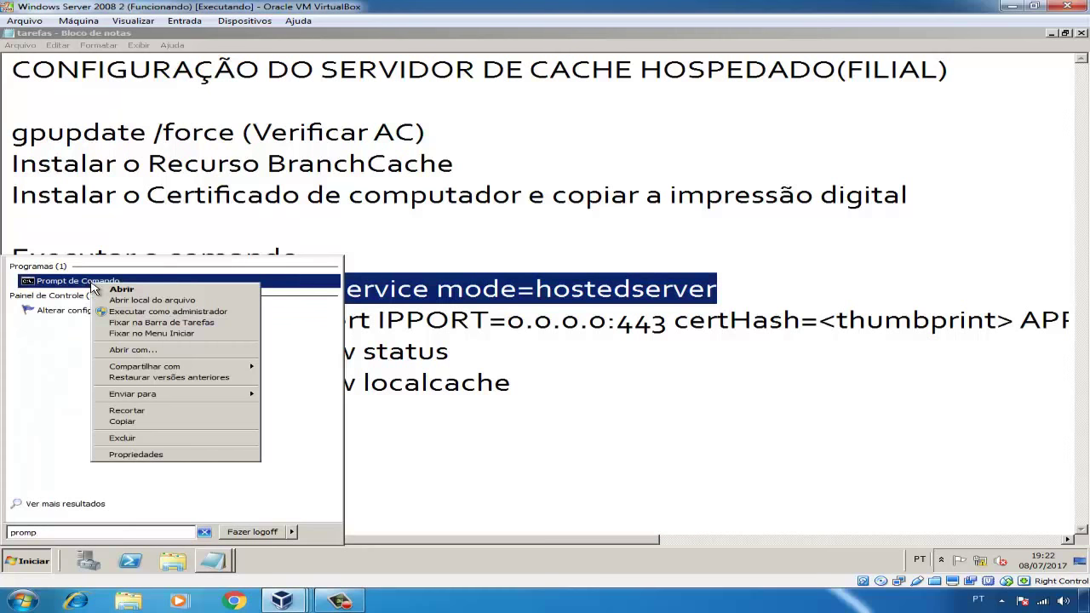
left_click(115, 311)
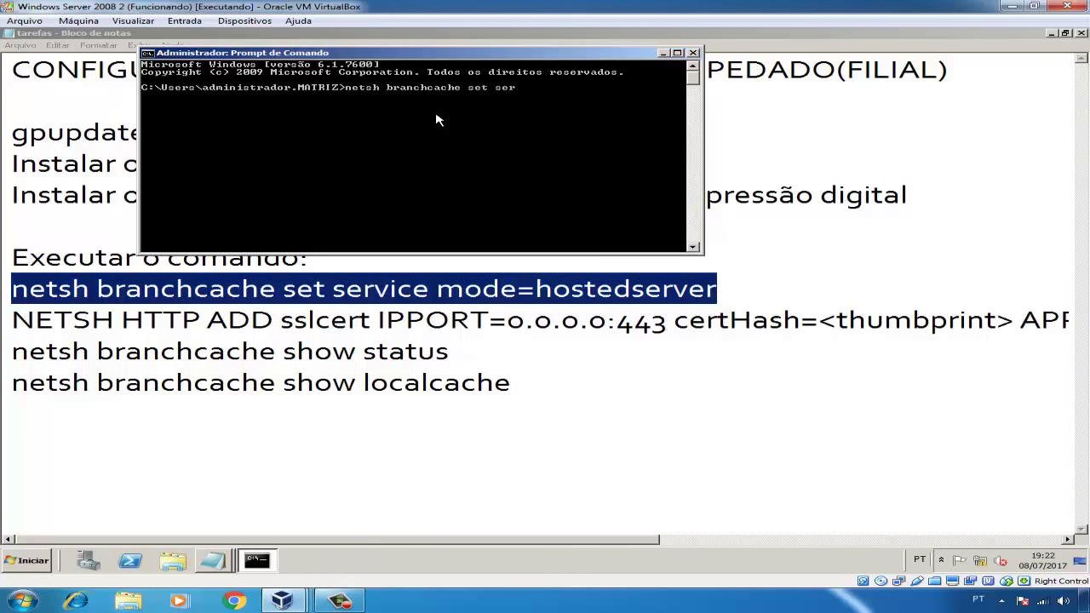
type("mode=hostedserver")
key("Return")
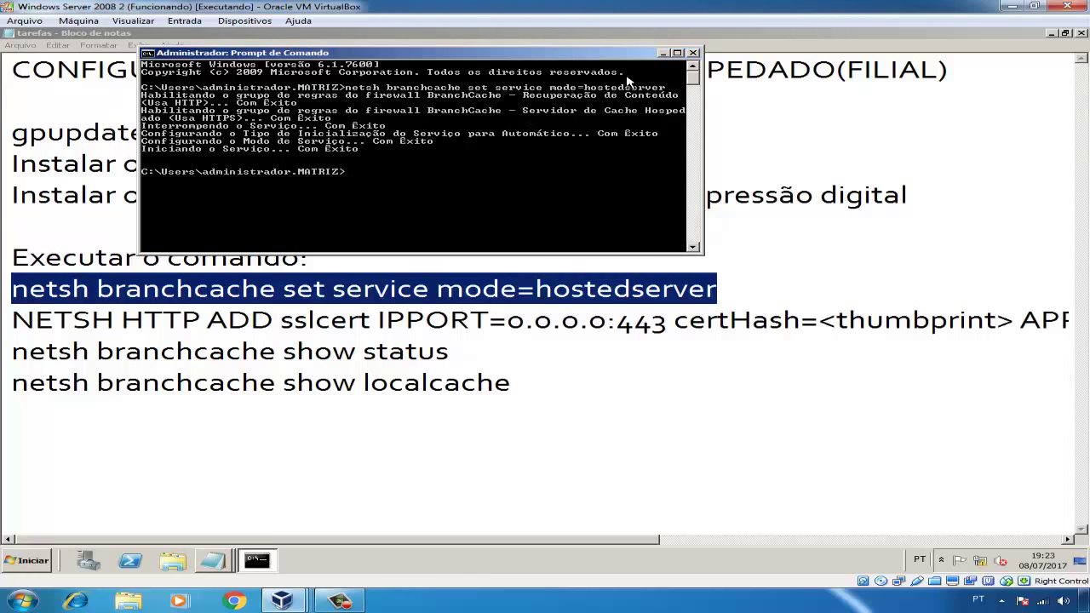
Copy the whole cleaned certificate thumbprint from the Novo Documento de Texto note and return to the tarefas note
left_click(664, 53)
left_click(282, 317)
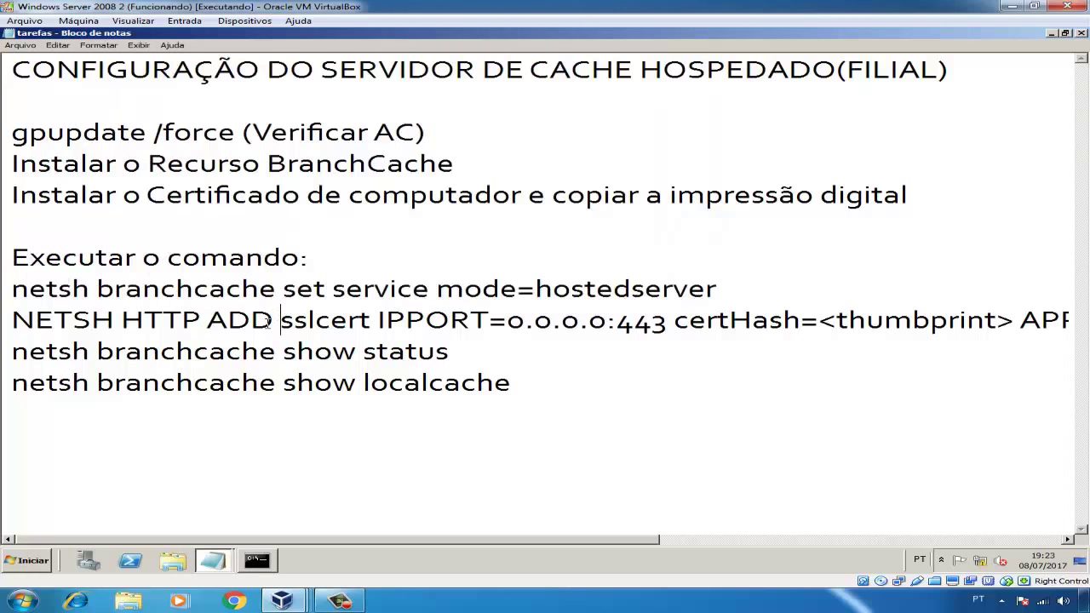
left_click_drag(11, 321, 454, 322)
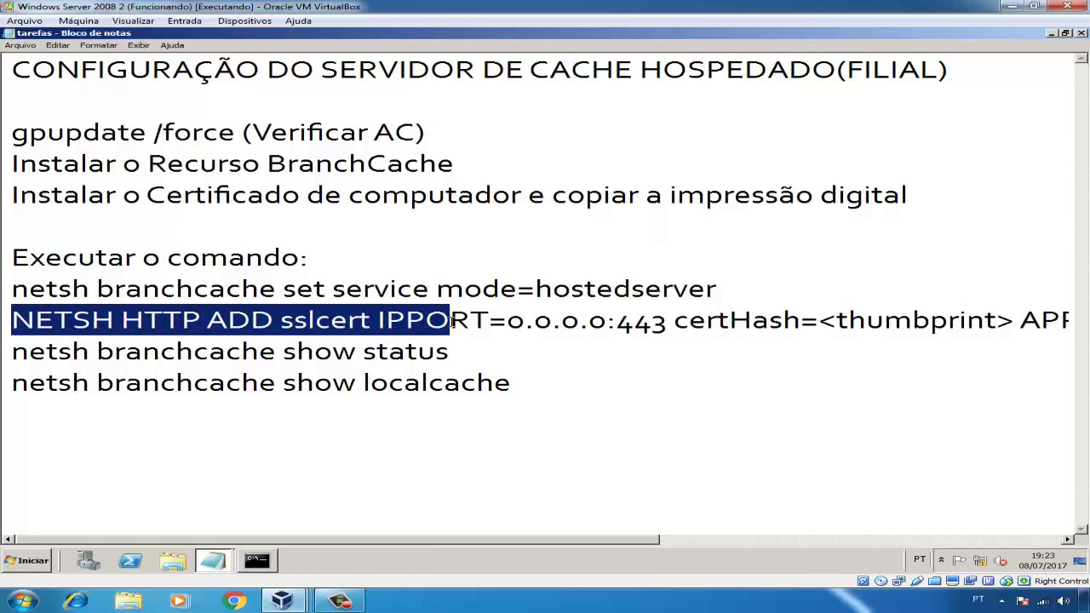
left_click_drag(596, 543, 540, 550)
left_click_drag(621, 545, 718, 539)
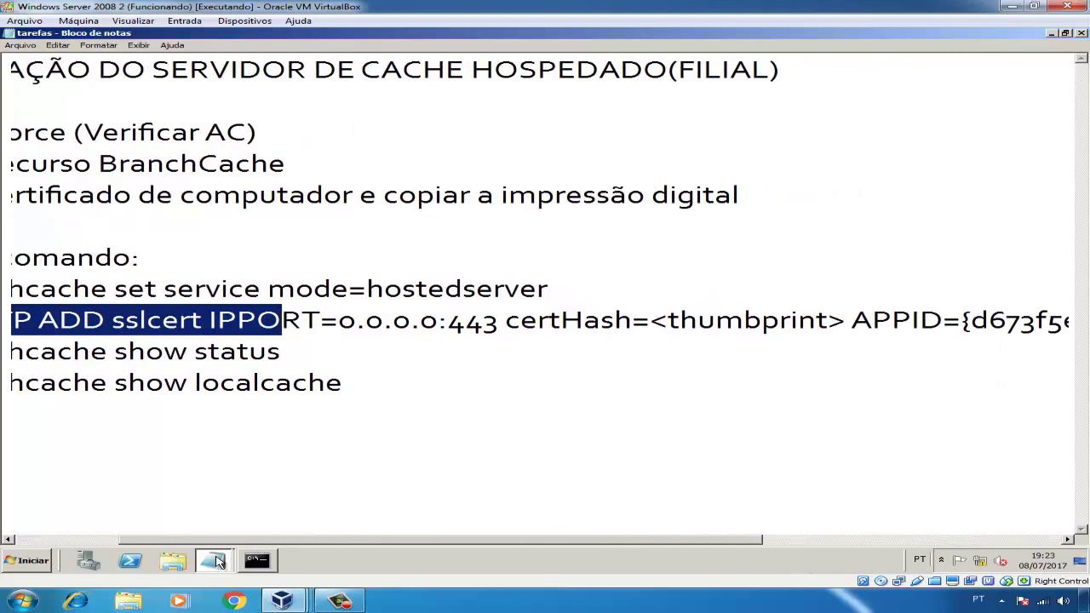
left_click(213, 560)
left_click(213, 535)
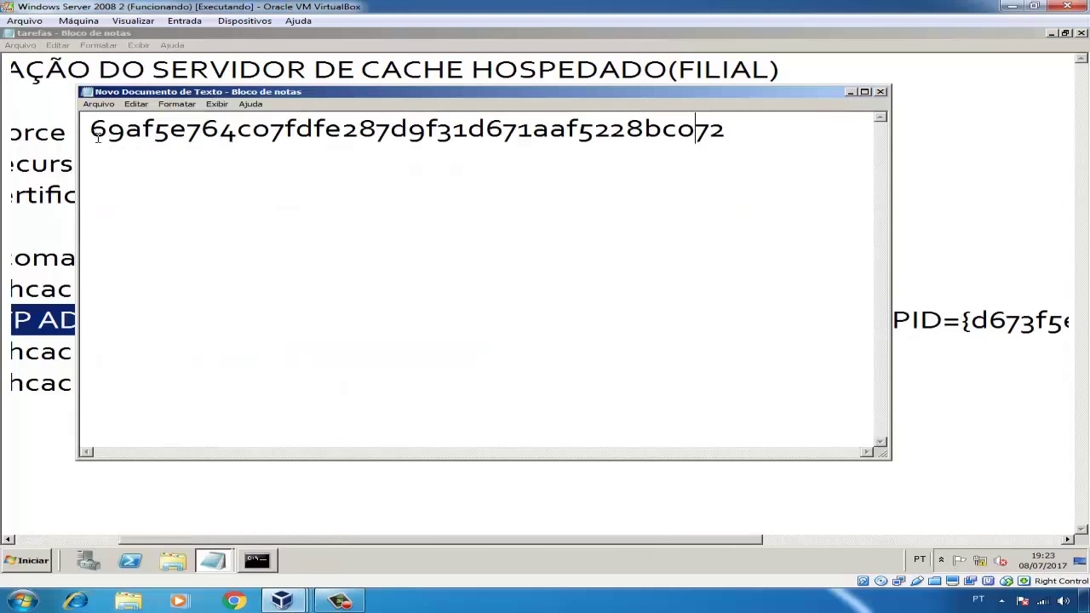
left_click_drag(90, 127, 713, 173)
key("ctrl+c")
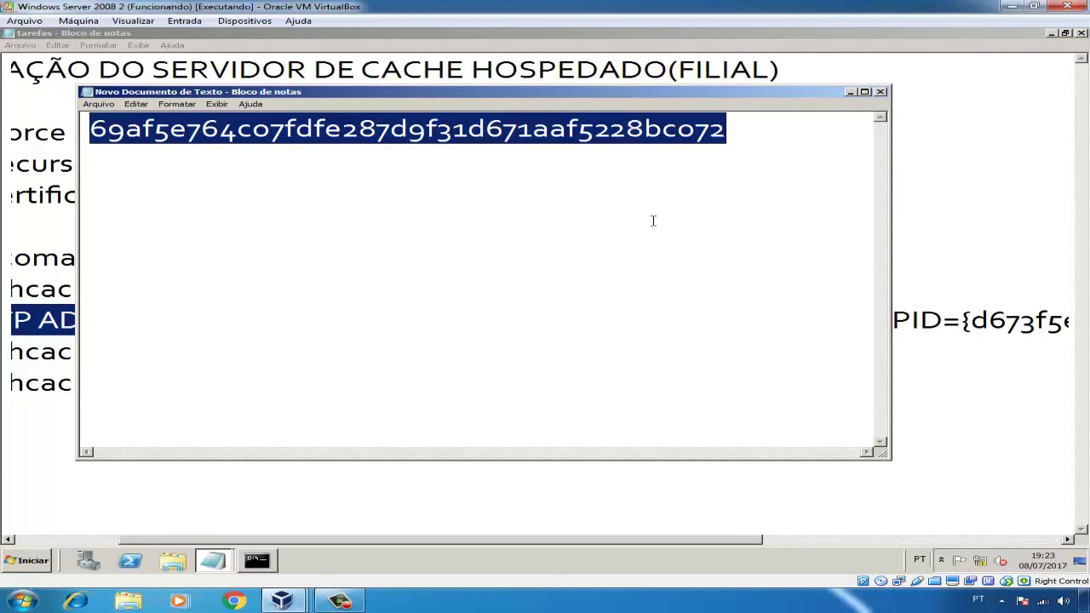
left_click(850, 91)
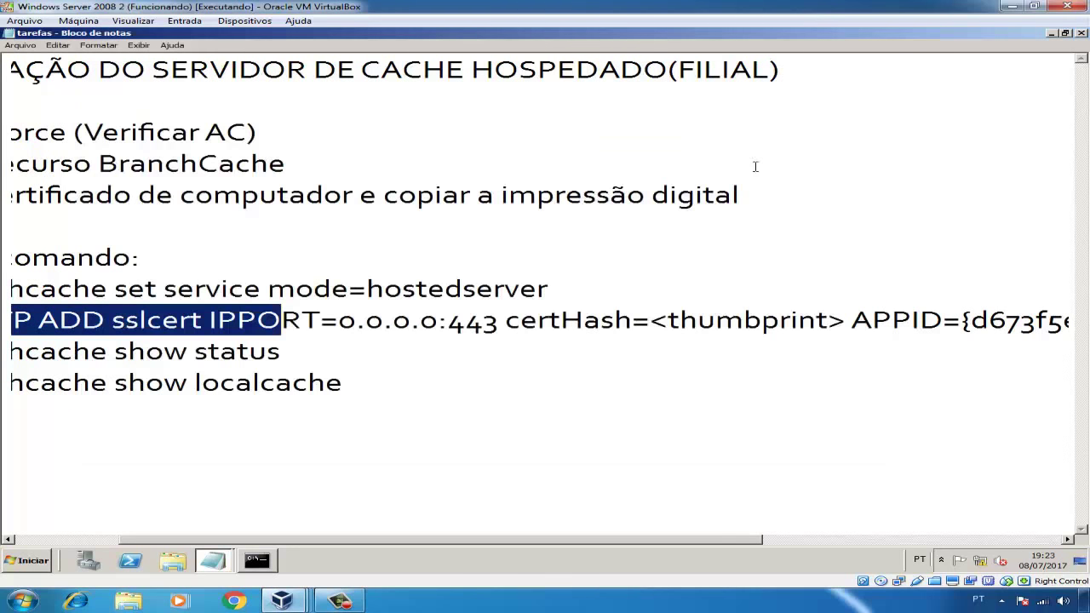
Replace the <thumbprint> placeholder after certHash= in the NETSH HTTP ADD sslcert line with the copied thumbprint
left_click(657, 318)
key("Delete")
key("Delete")
key("Delete")
key("Delete")
key("Delete")
key("Delete")
key("Delete")
key("Delete")
key("Delete")
key("Delete")
key("Delete")
key("Delete")
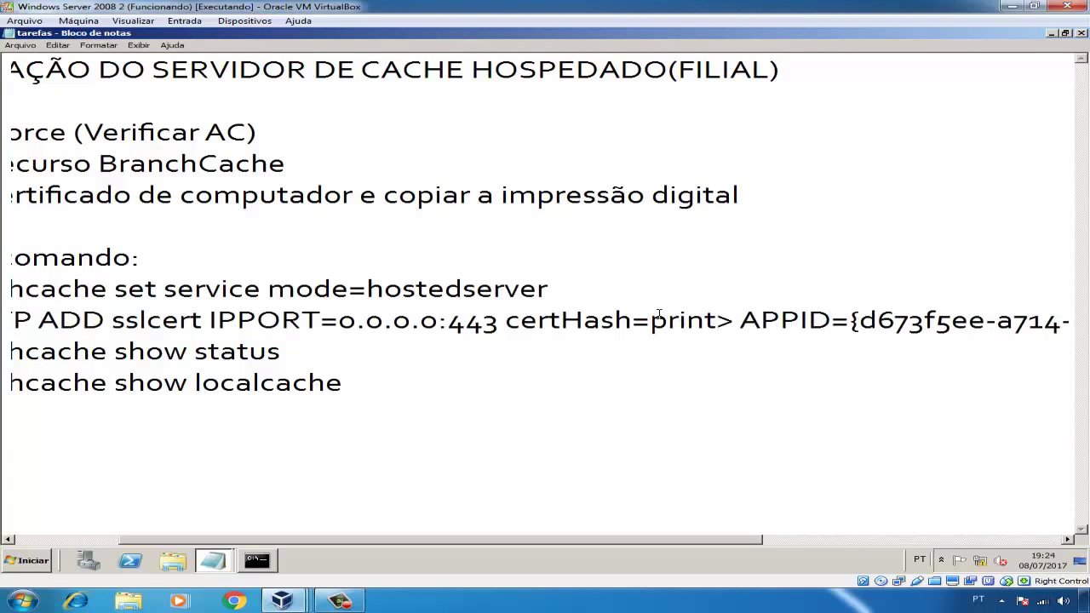
key("Delete")
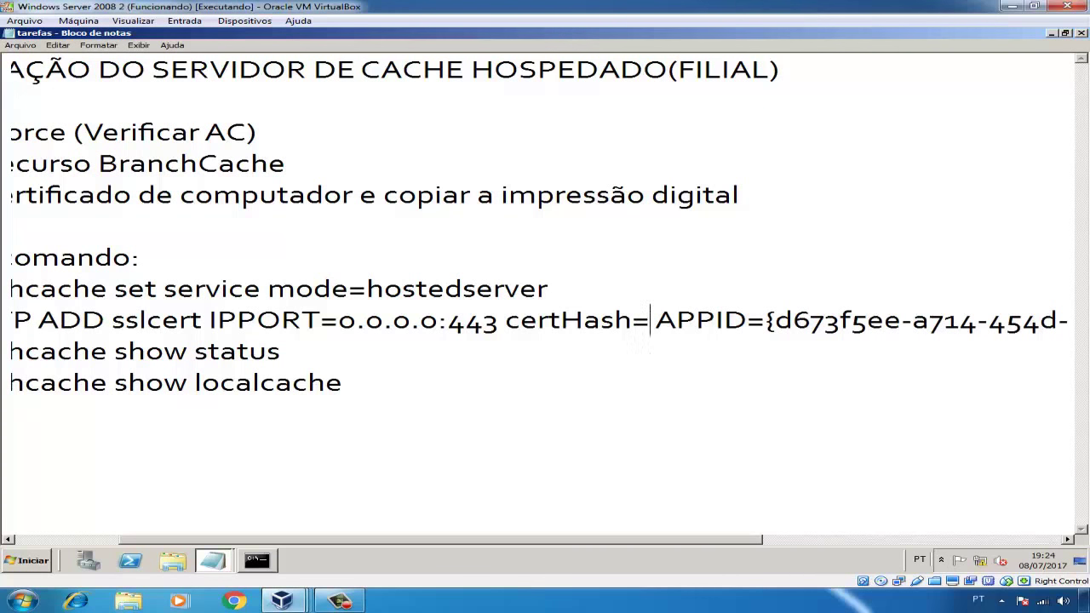
key("ctrl+v")
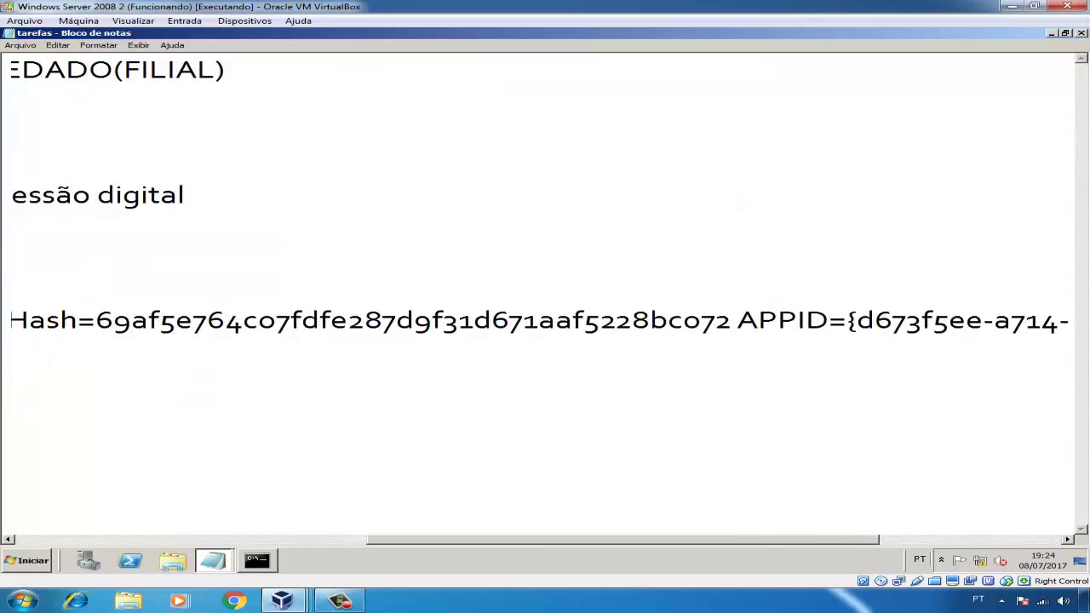
Select the complete NETSH HTTP ADD sslcert command, including its APPID, and switch to the elevated command prompt
key("Home")
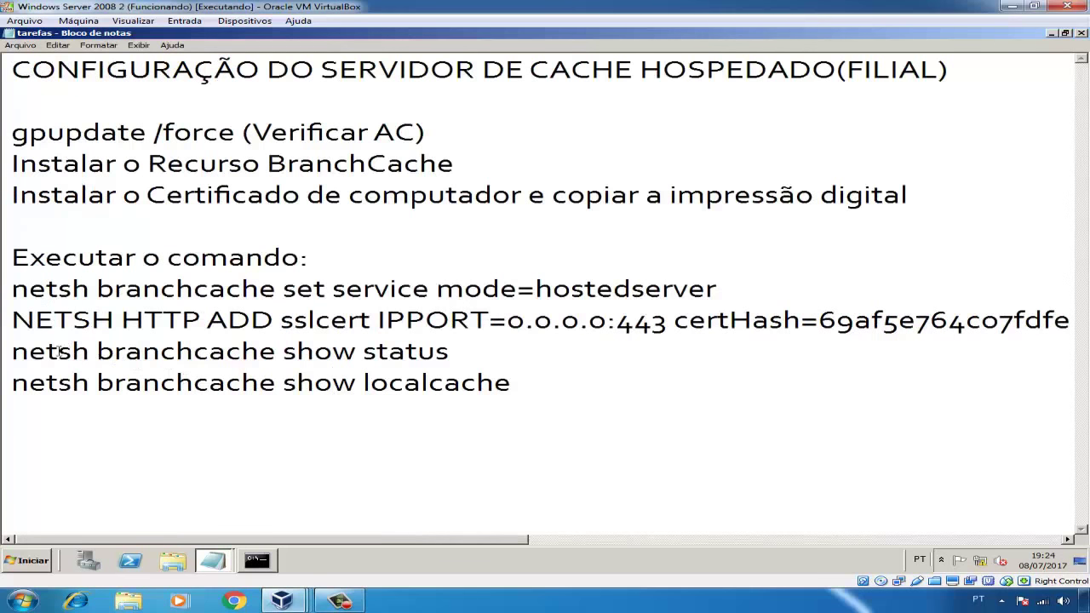
left_click_drag(12, 321, 1068, 323)
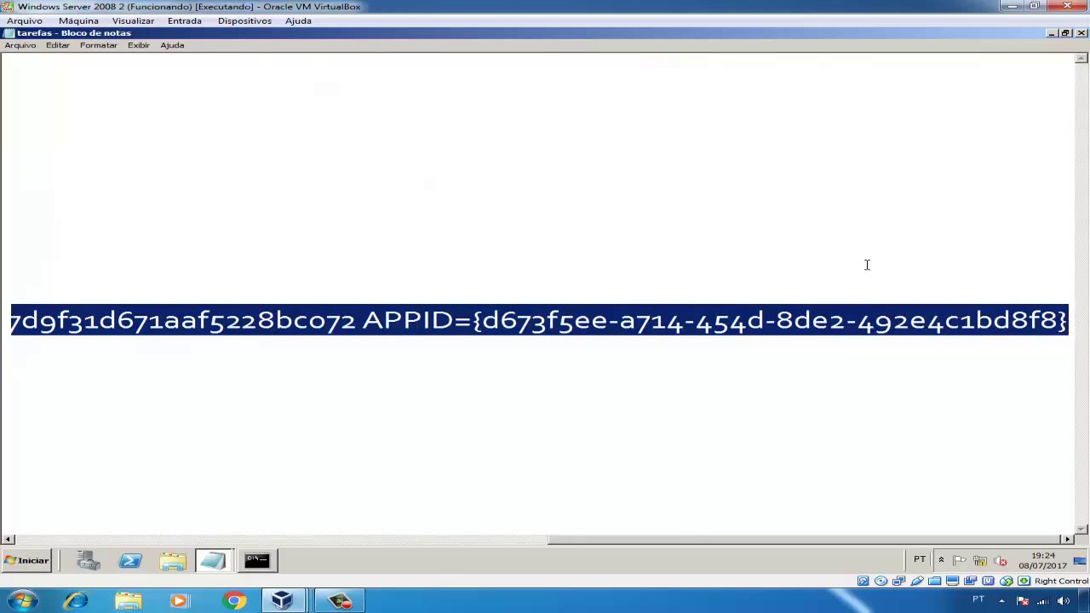
left_click(270, 560)
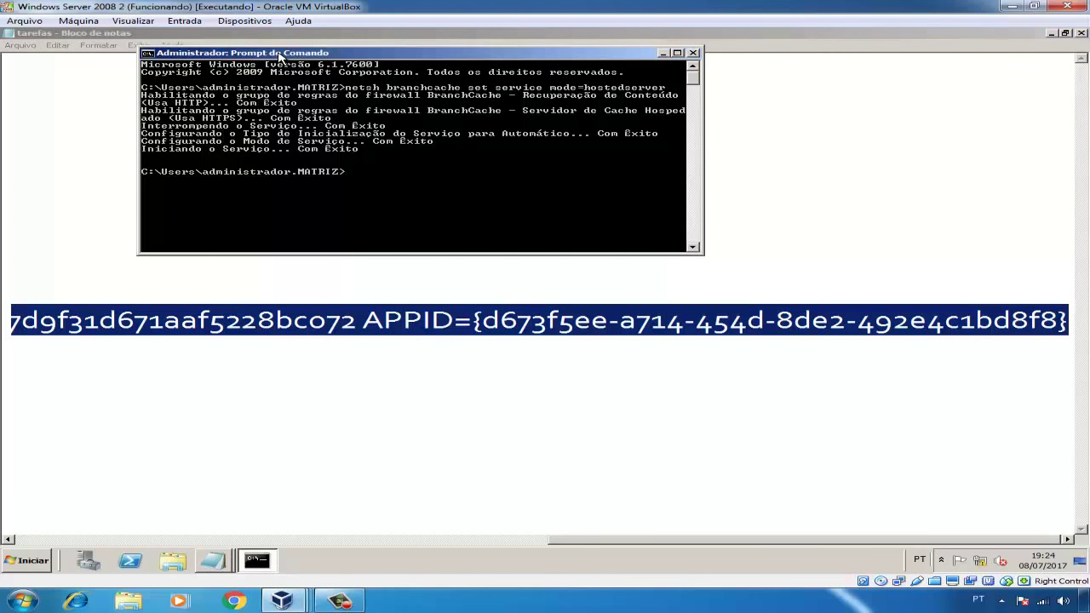
Paste and run the copied NETSH HTTP ADD sslcert command with IPPORT=0.0.0.0:443 and its certHash and APPID values in the command prompt
right_click(345, 56)
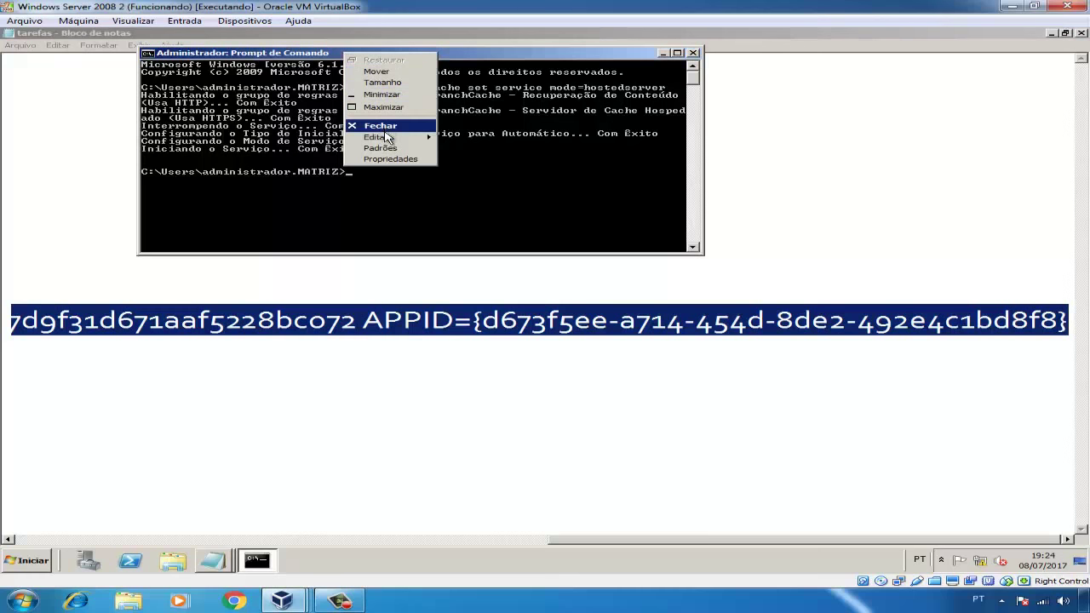
mouse_move(392, 137)
left_click(460, 159)
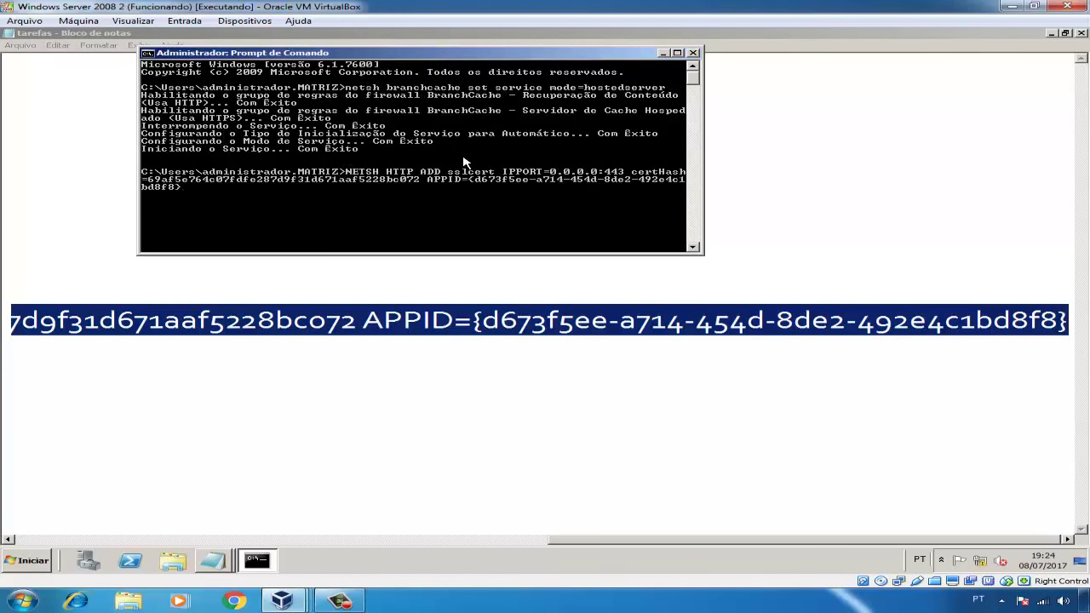
key("Return")
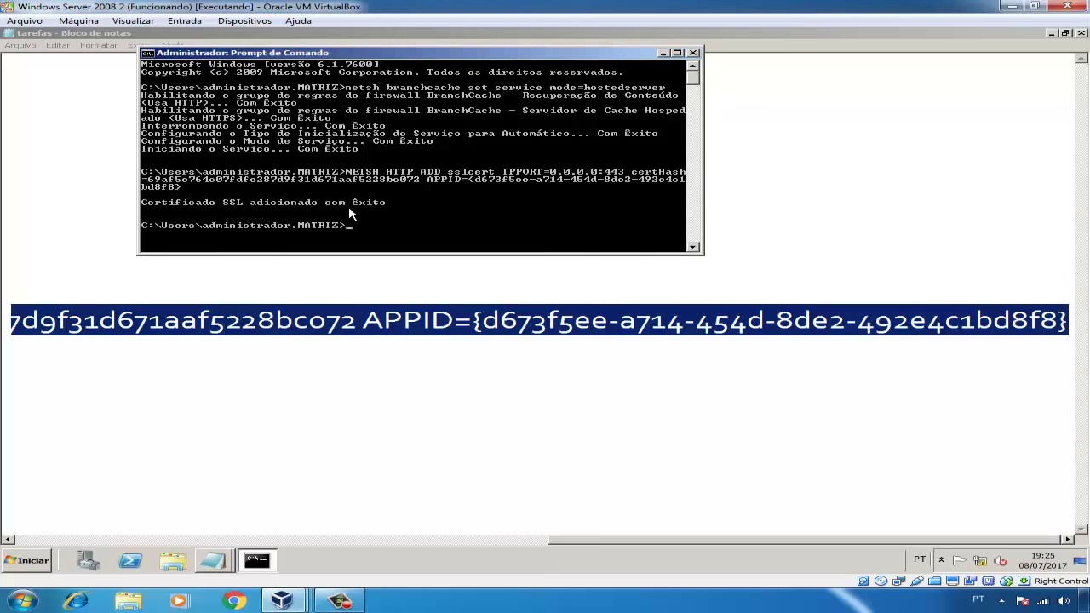
Clear the command prompt and check BranchCache with "netsh branchcache show status" and "netsh branchcache show localcache"
left_click(407, 348)
left_click_drag(515, 540, 469, 540)
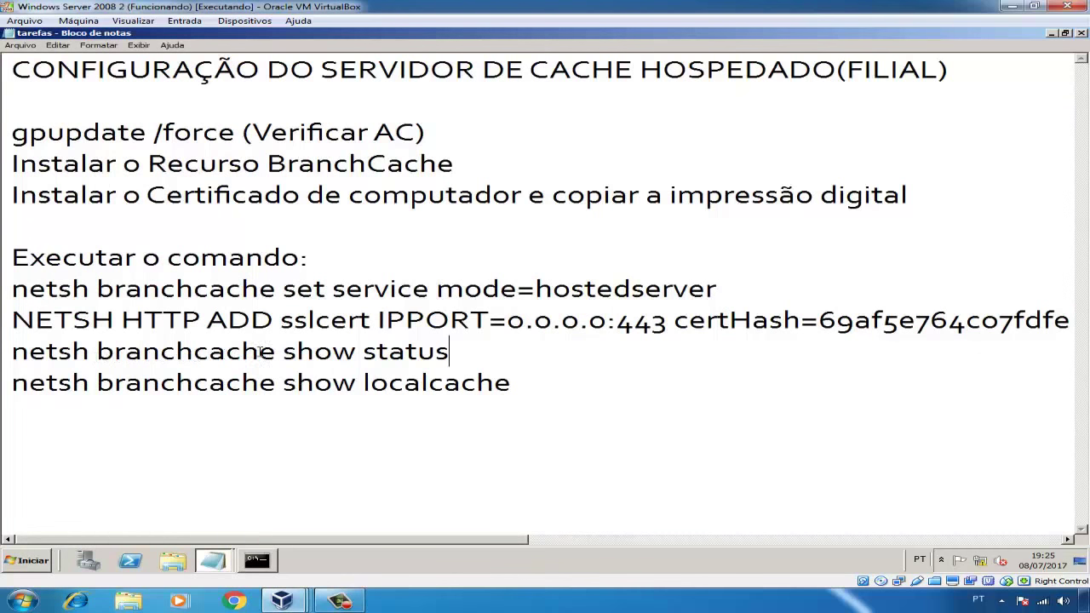
left_click(269, 561)
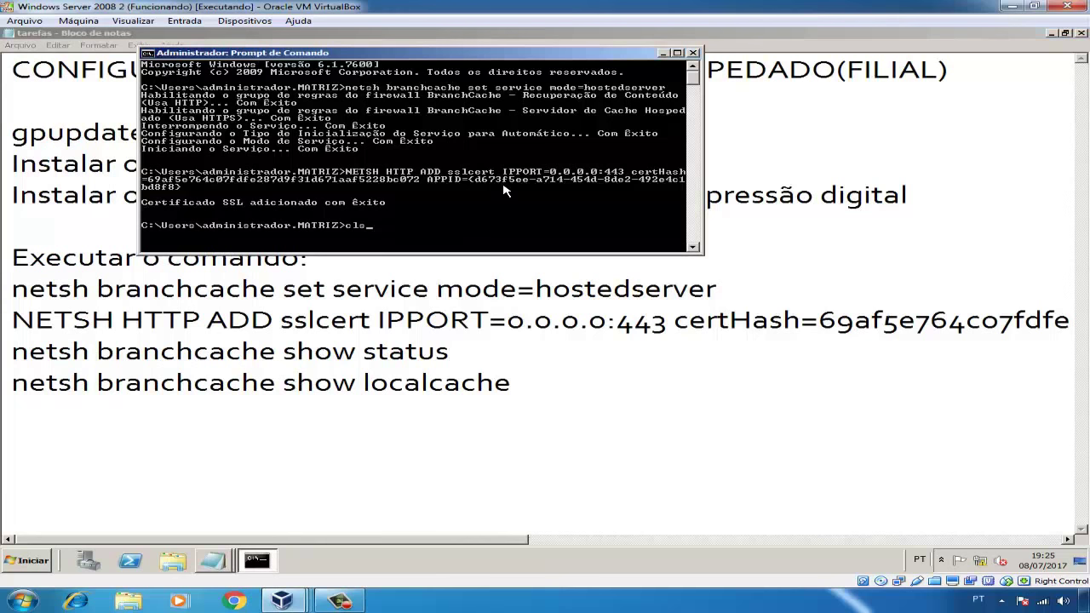
type("cls")
key("Return")
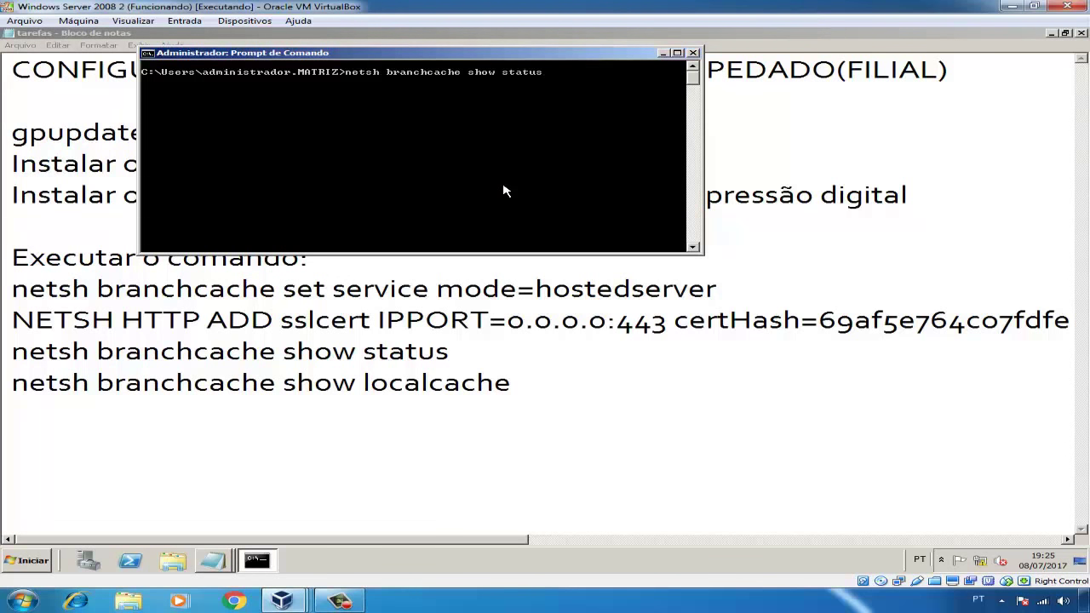
key("Return")
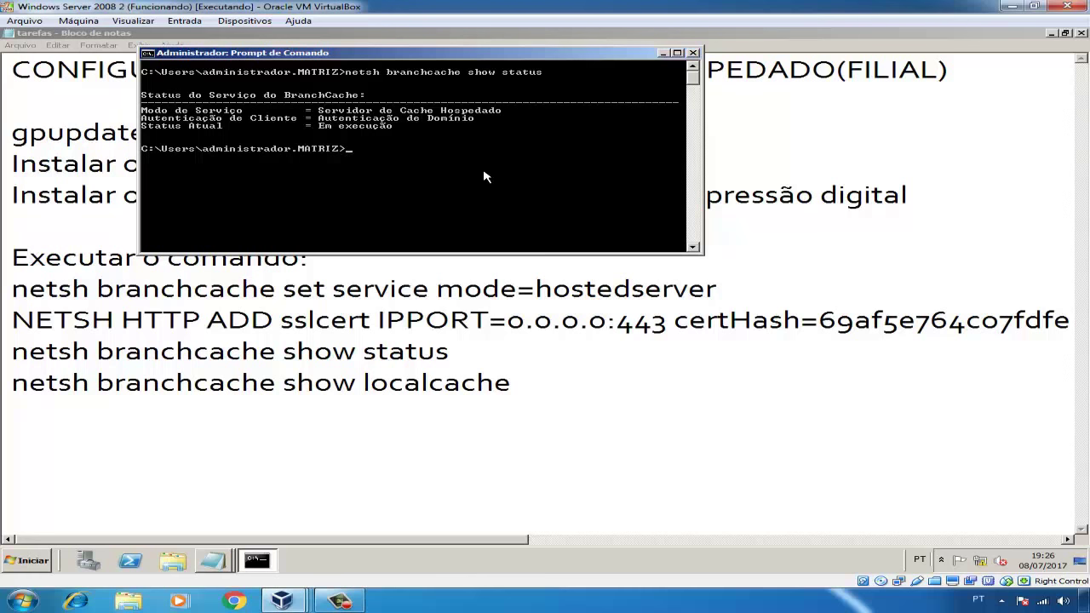
type("sh branchcache show localcache")
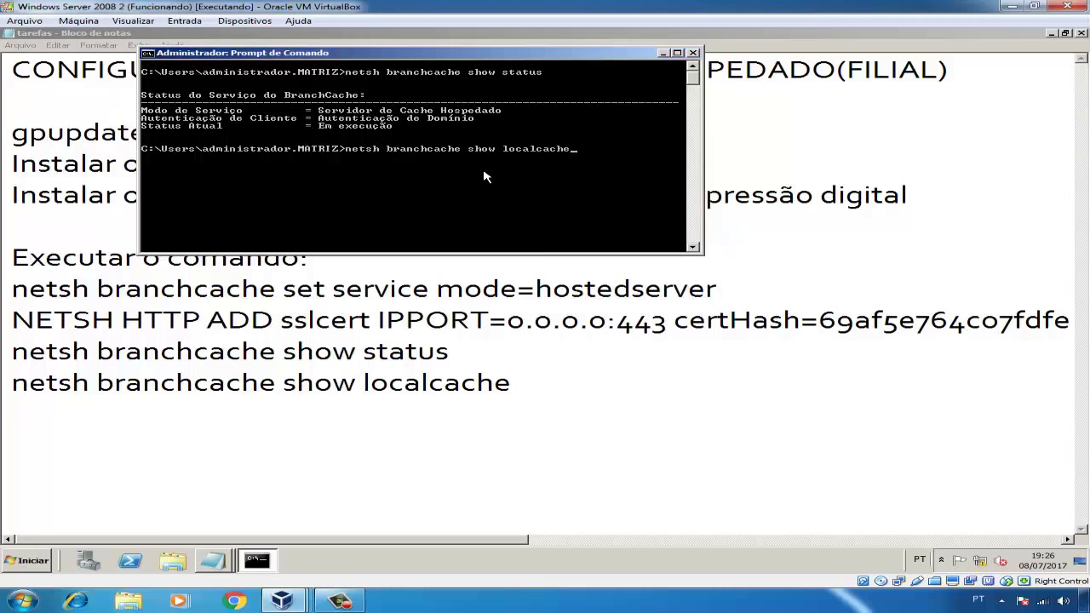
key("Return")
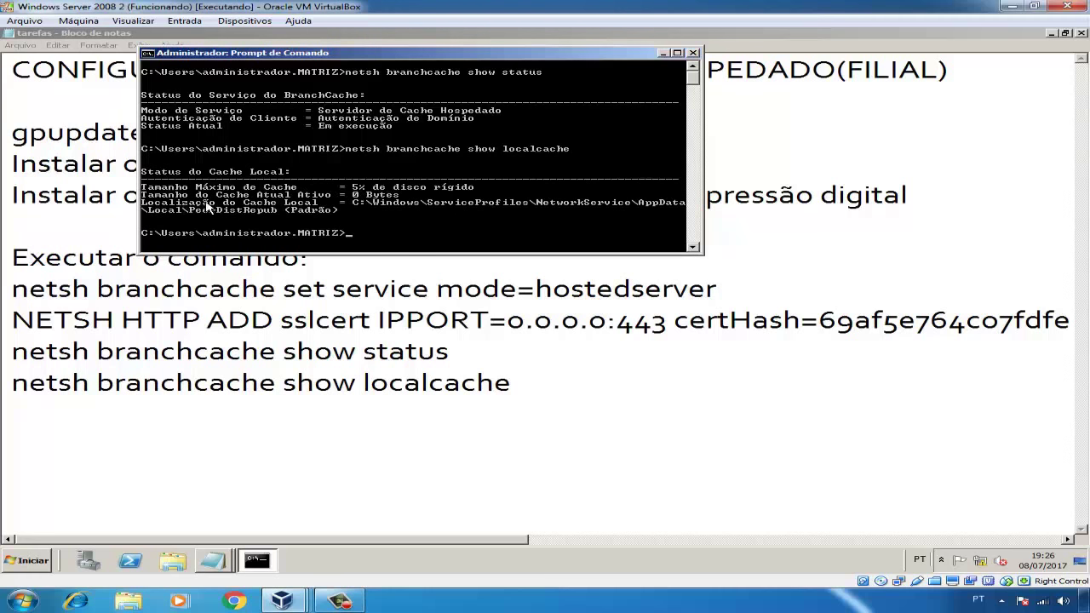
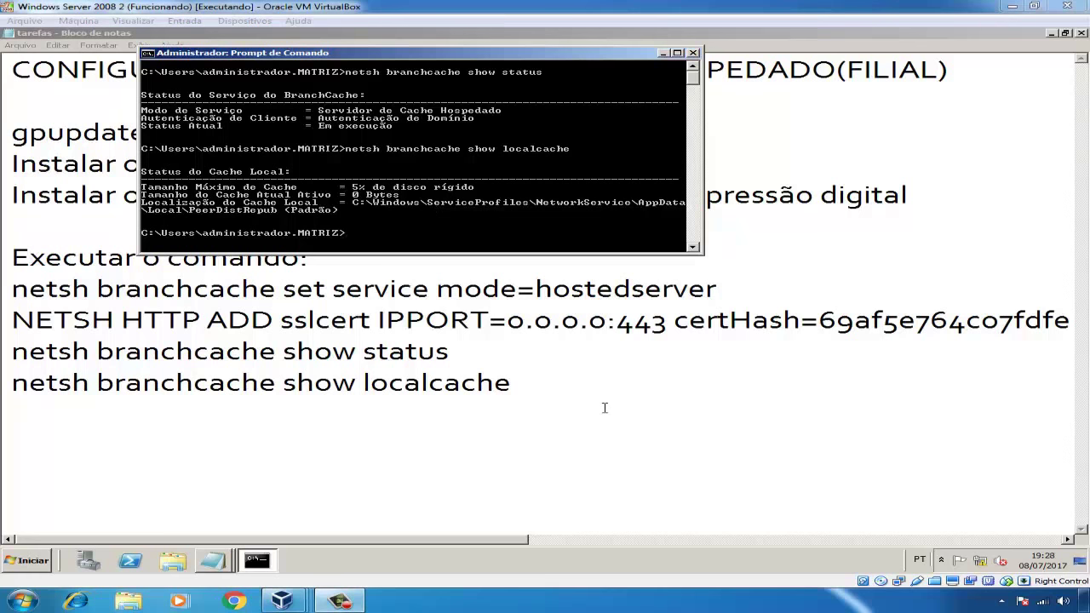
Switch to the Windows 7 virtual machine, open the tarefas notes file from Disco Local (C:), and close the Explorer window
mouse_move(281, 600)
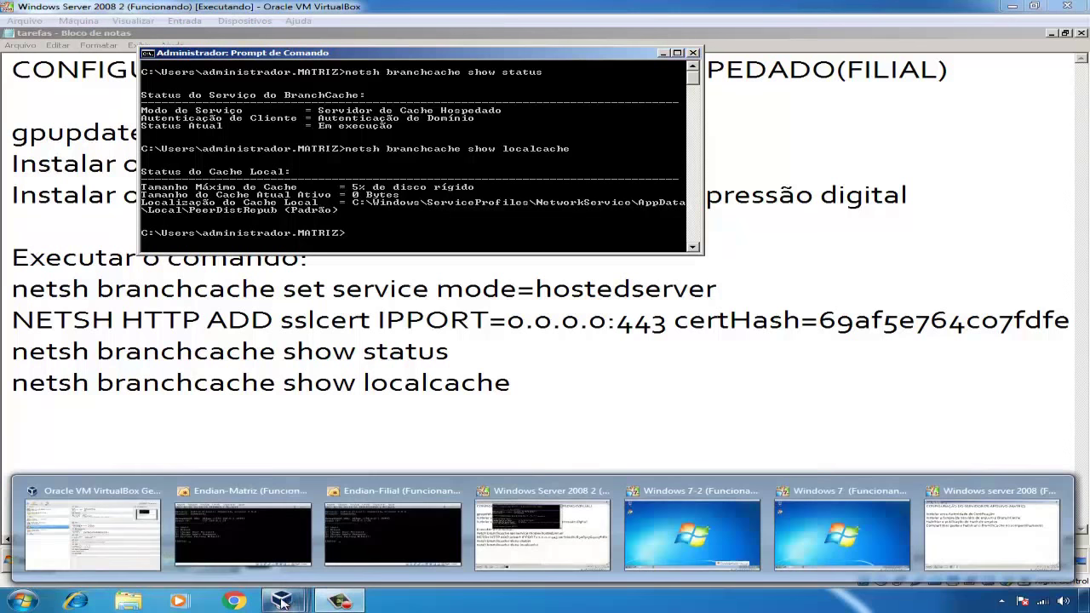
left_click(119, 532)
double_click(169, 183)
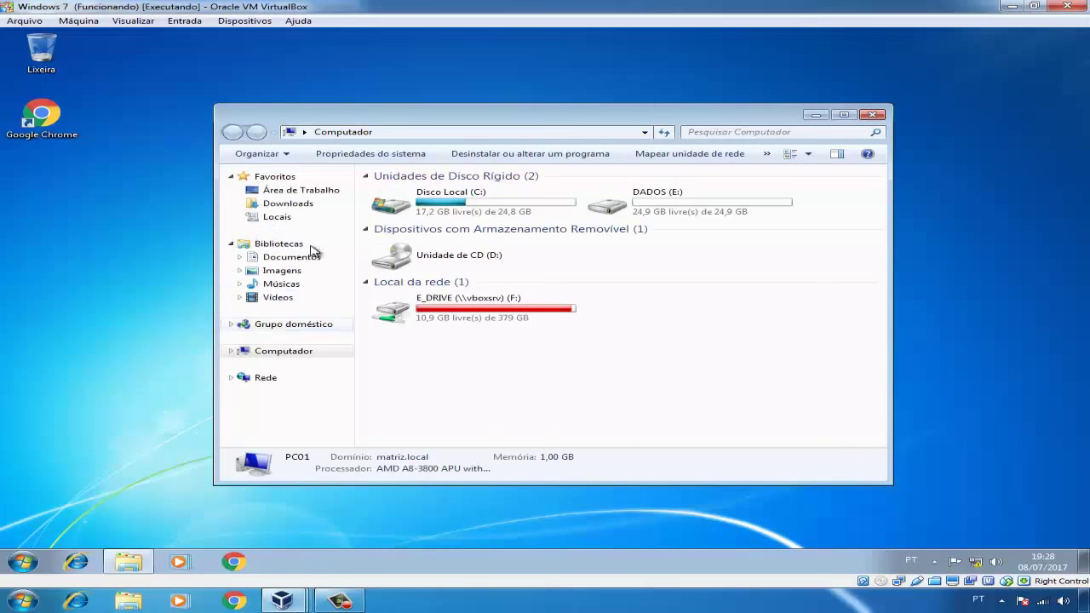
double_click(449, 218)
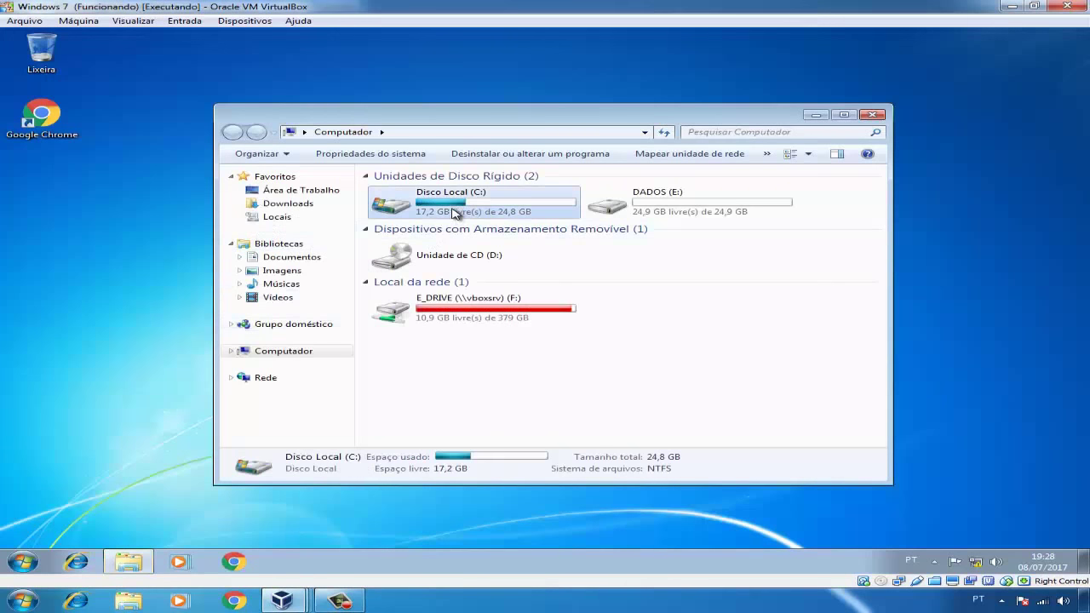
double_click(422, 244)
left_click(875, 117)
left_click(916, 152)
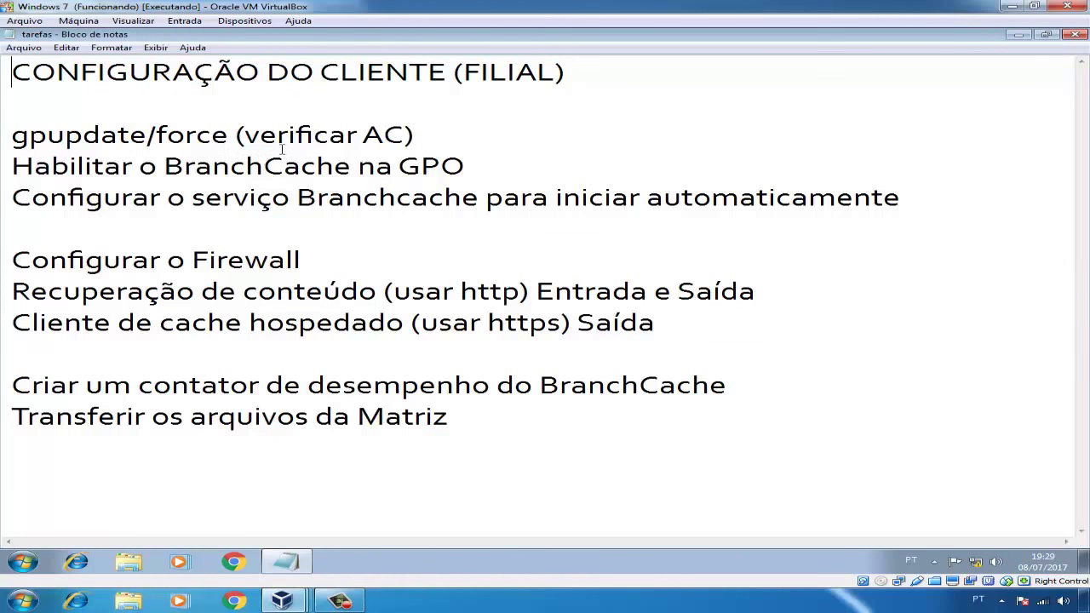
Run gpupdate /force on the Windows 7 client to refresh its group policies
left_click(34, 562)
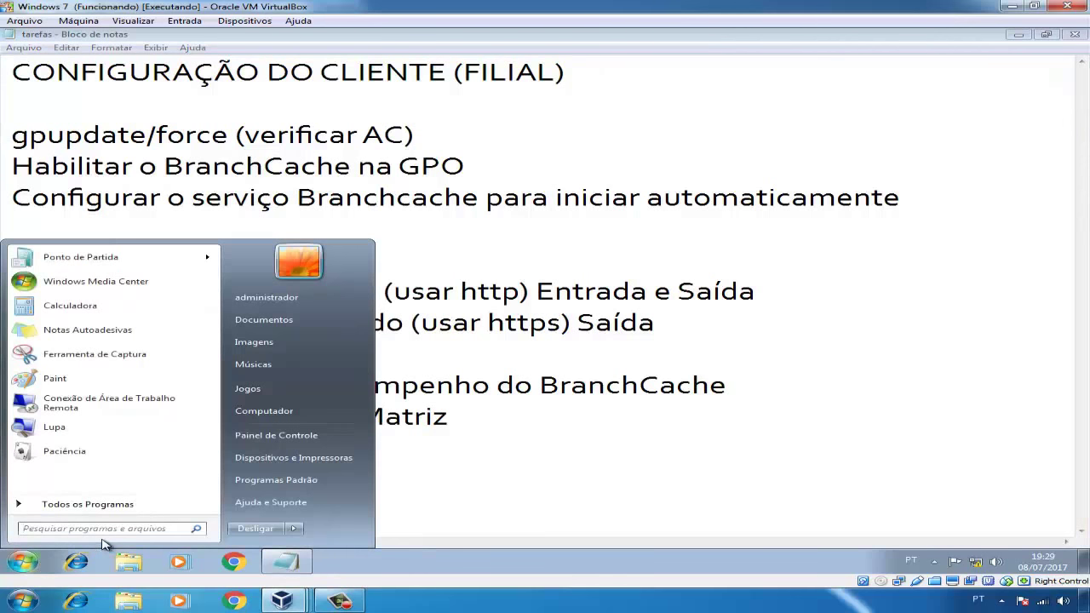
type("update /for")
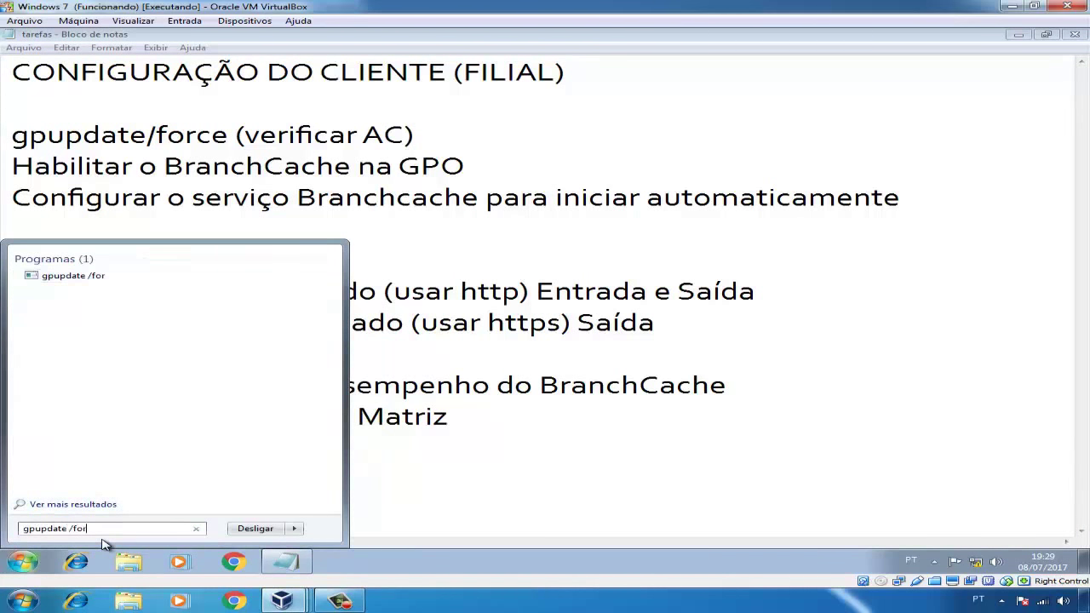
type("ce")
key("Return")
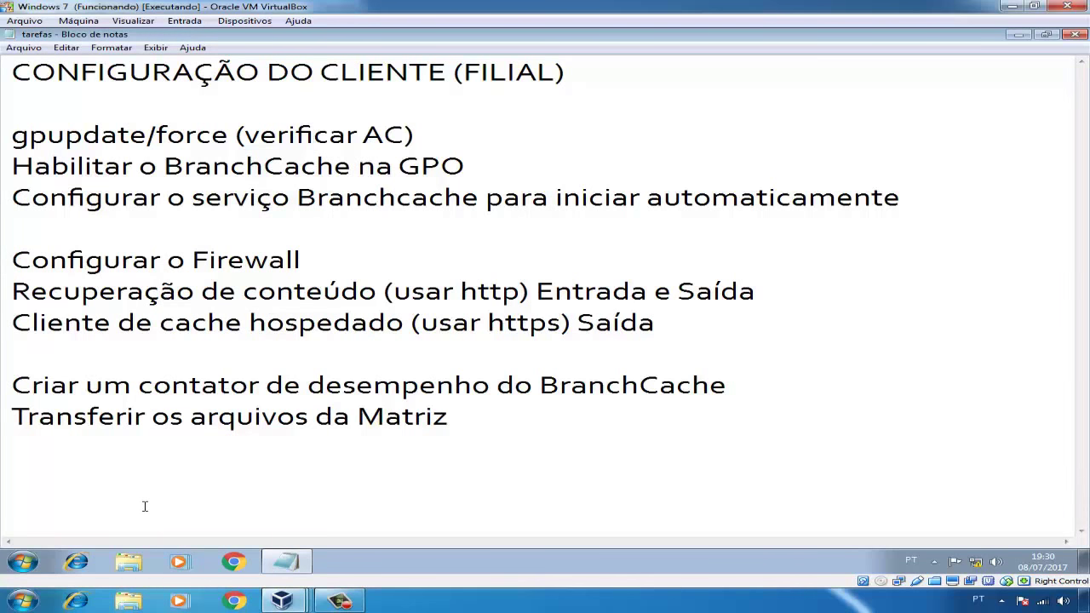
Open an mmc console and add the Certificados snap-in for the computer account of the local computer
left_click(22, 562)
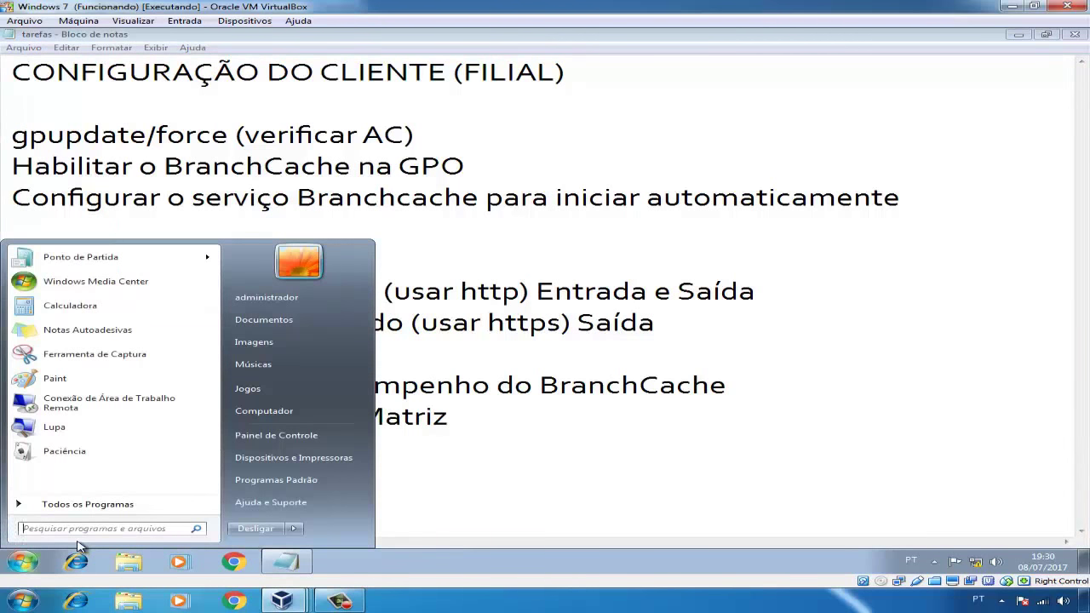
type("mmc")
key("Return")
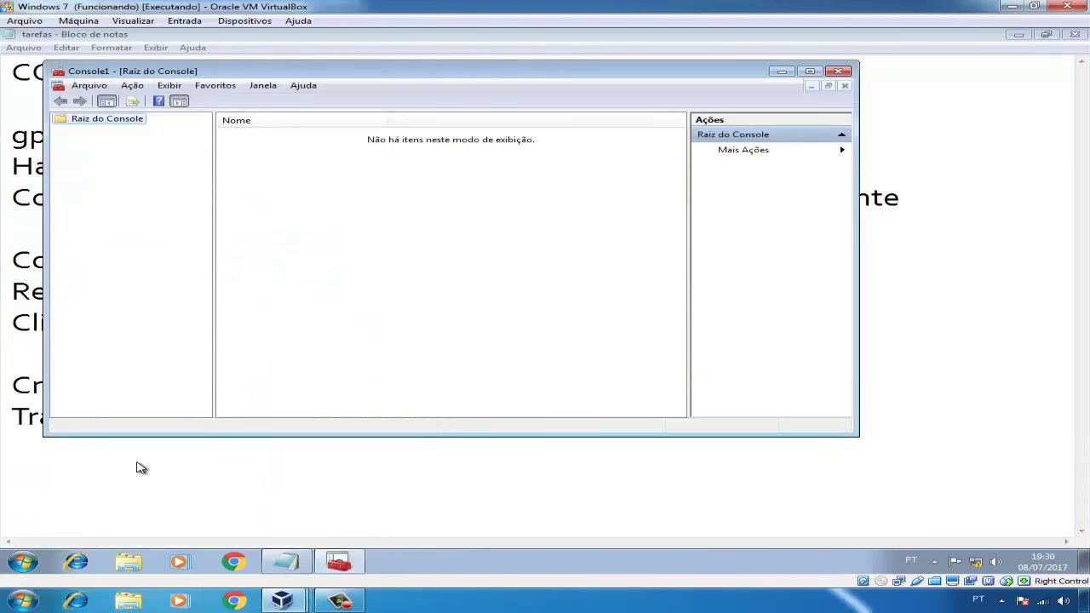
left_click(95, 86)
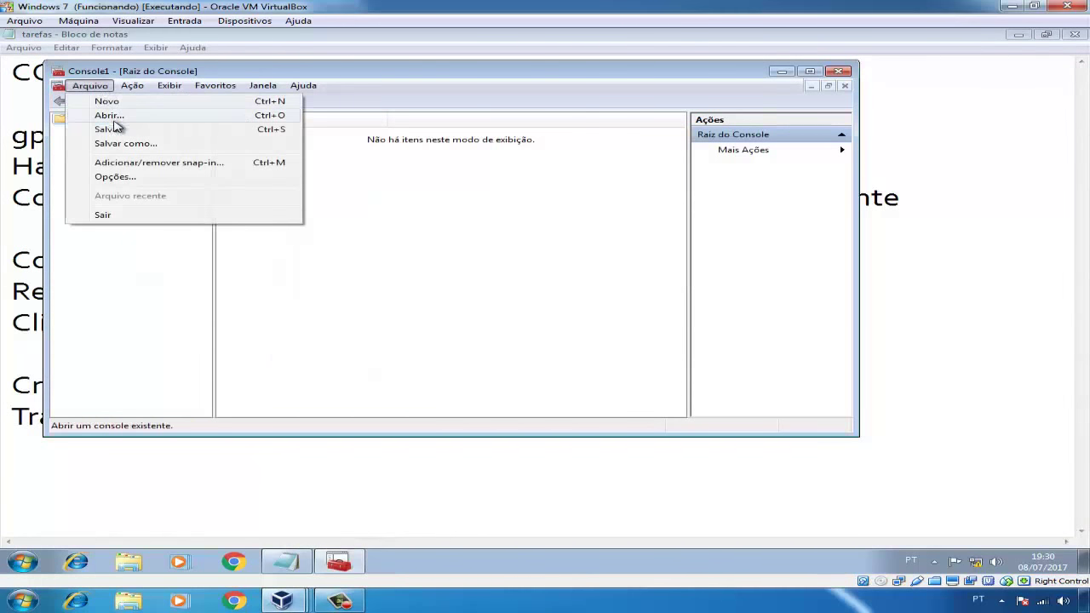
left_click(126, 162)
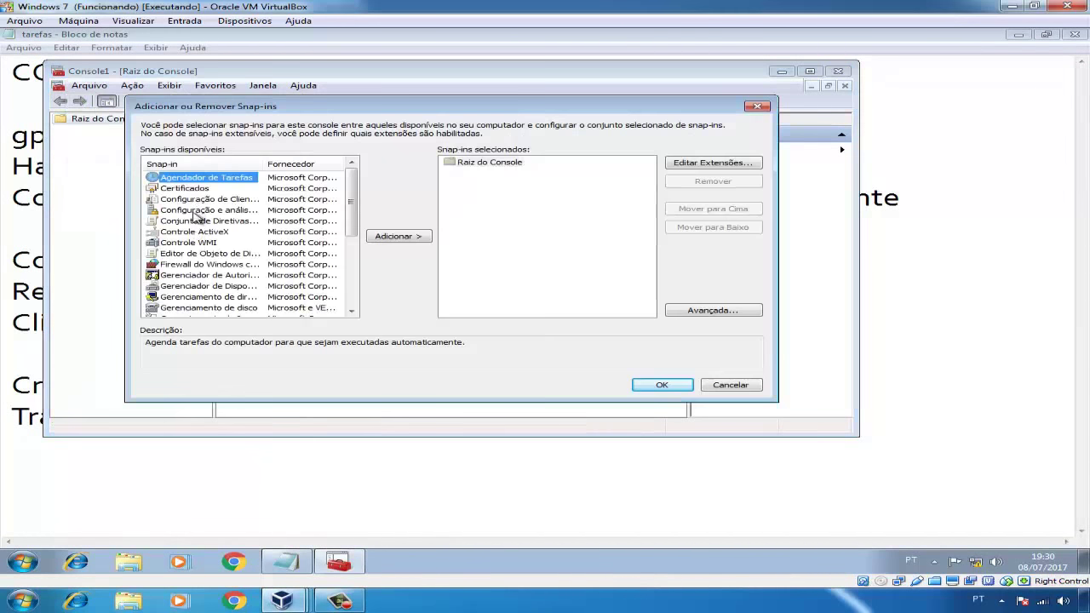
left_click(185, 189)
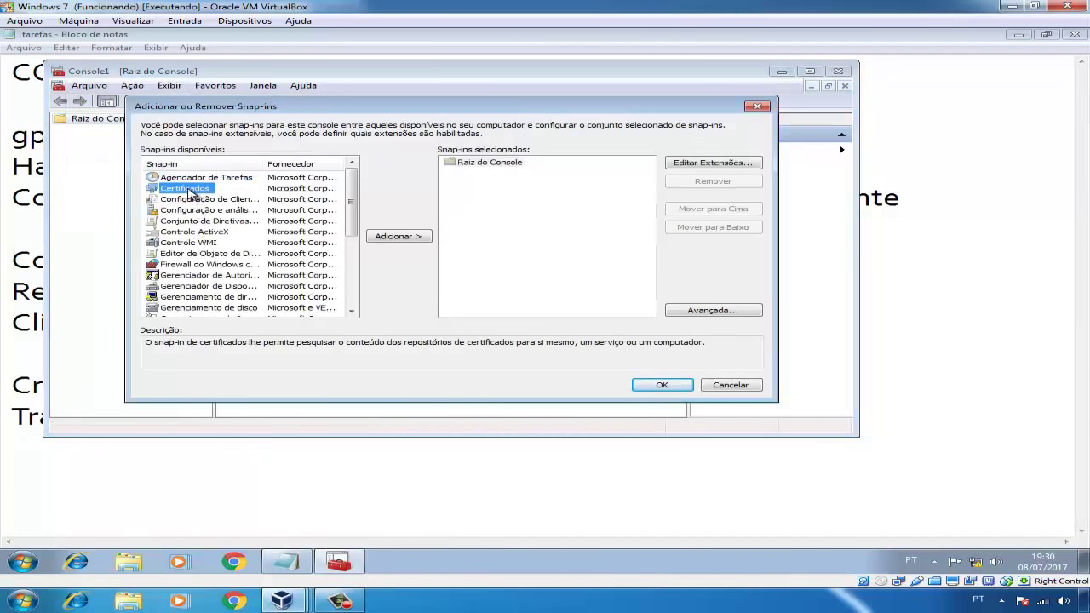
left_click(415, 238)
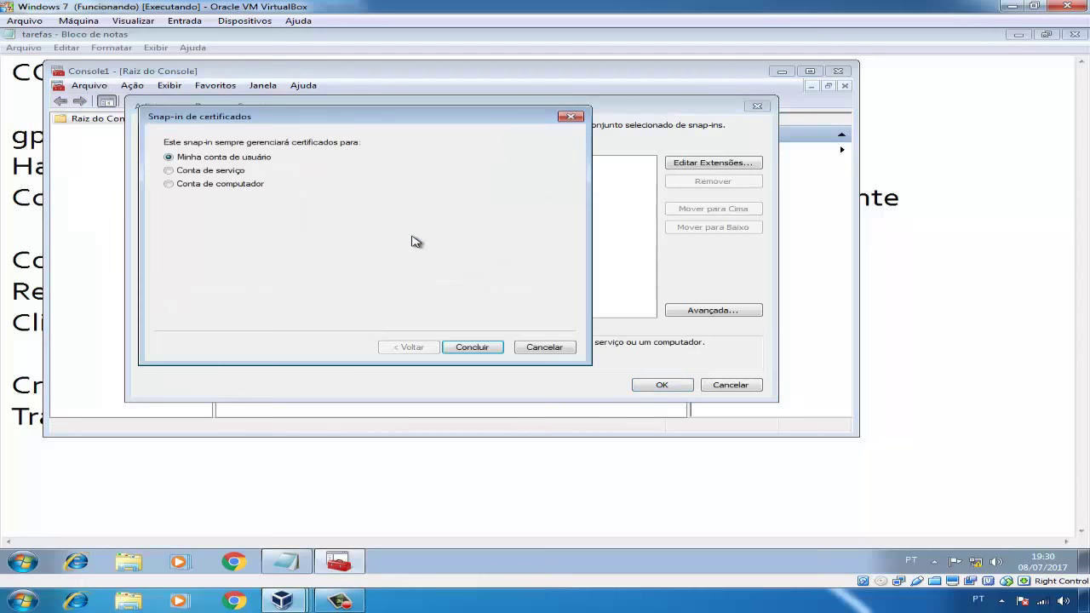
left_click(239, 185)
left_click(474, 348)
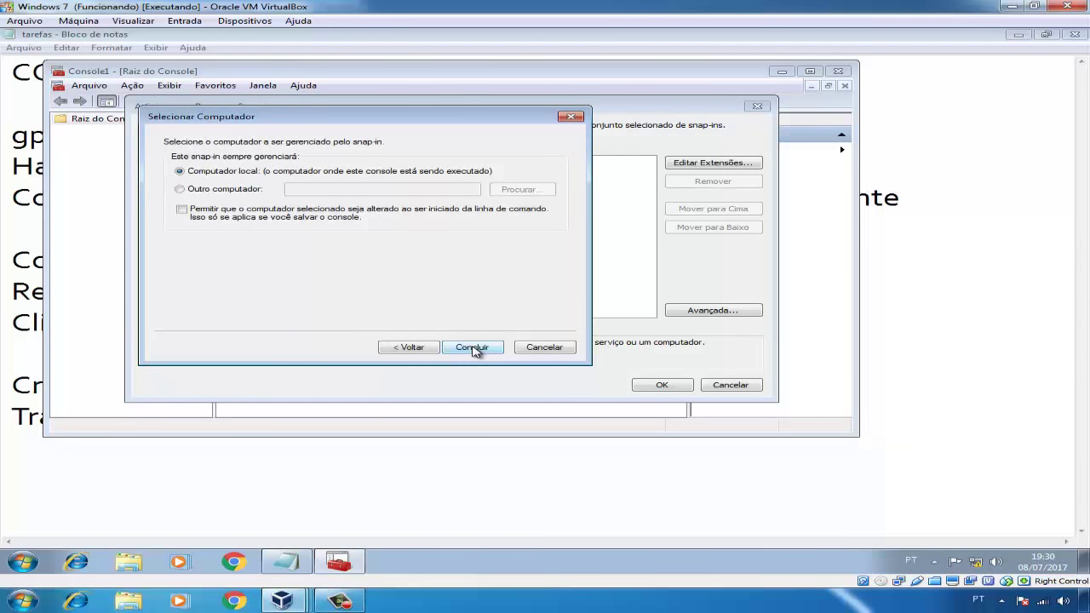
left_click(472, 348)
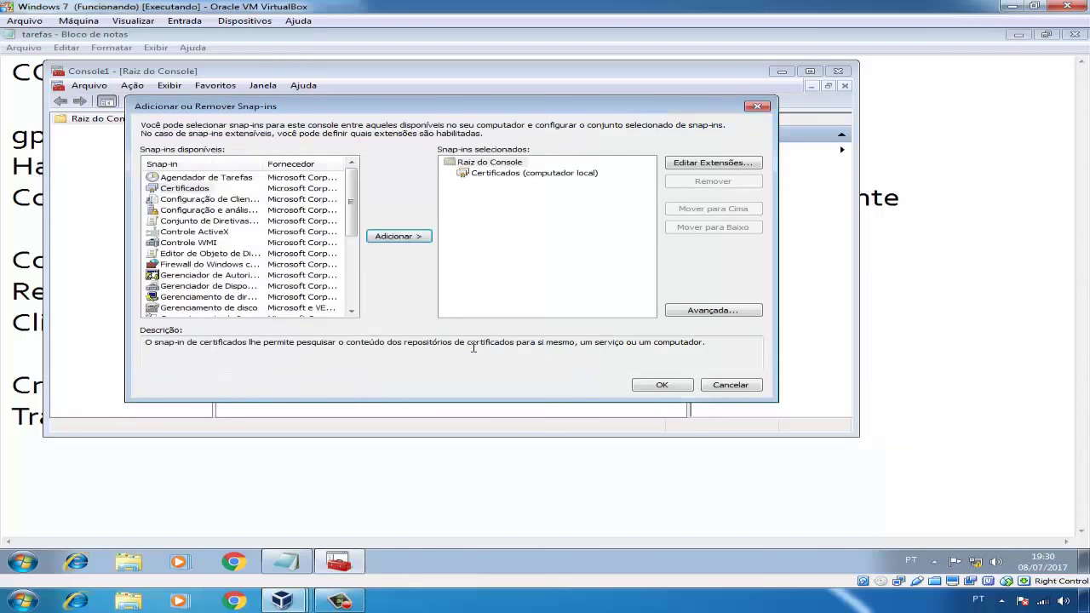
left_click(667, 385)
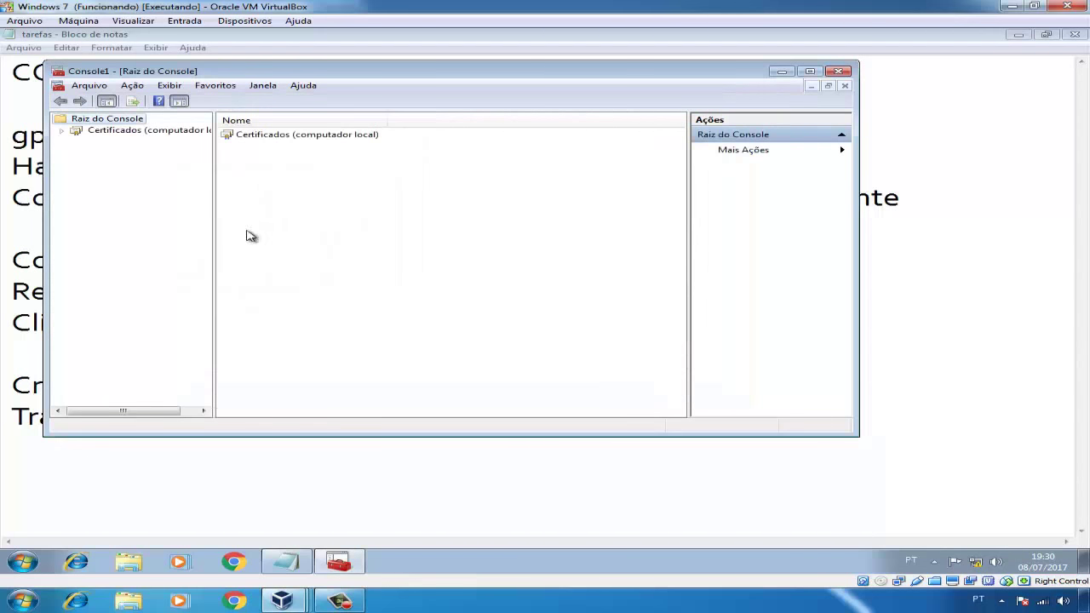
Check for the matriz-SERVIDOR01-CA certificate under Autoridades de Certificação Raiz Confiáveis, and close the console without saving it
left_click(62, 131)
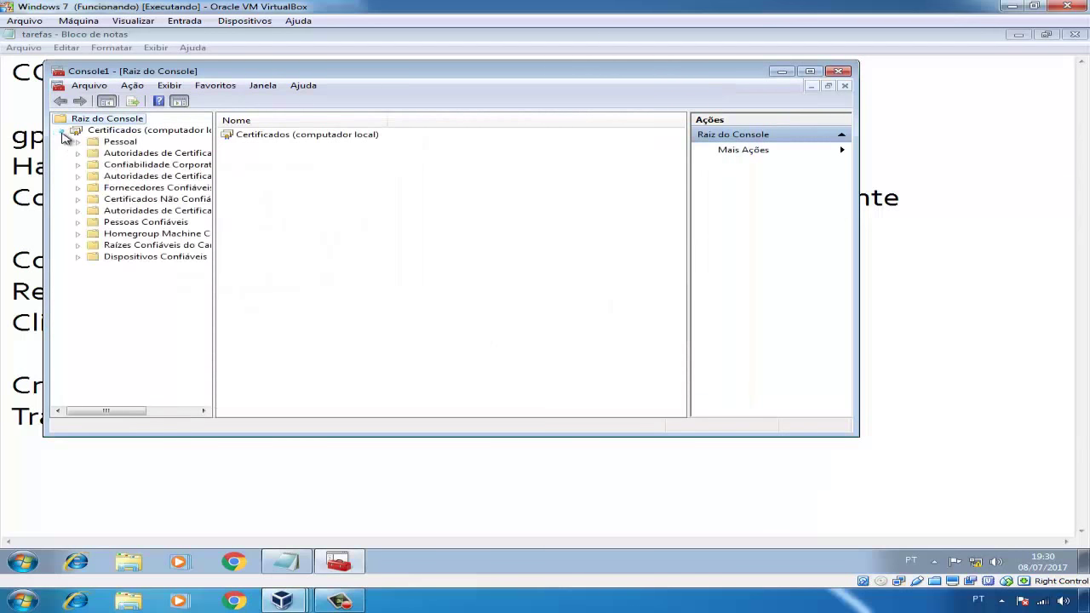
left_click(125, 155)
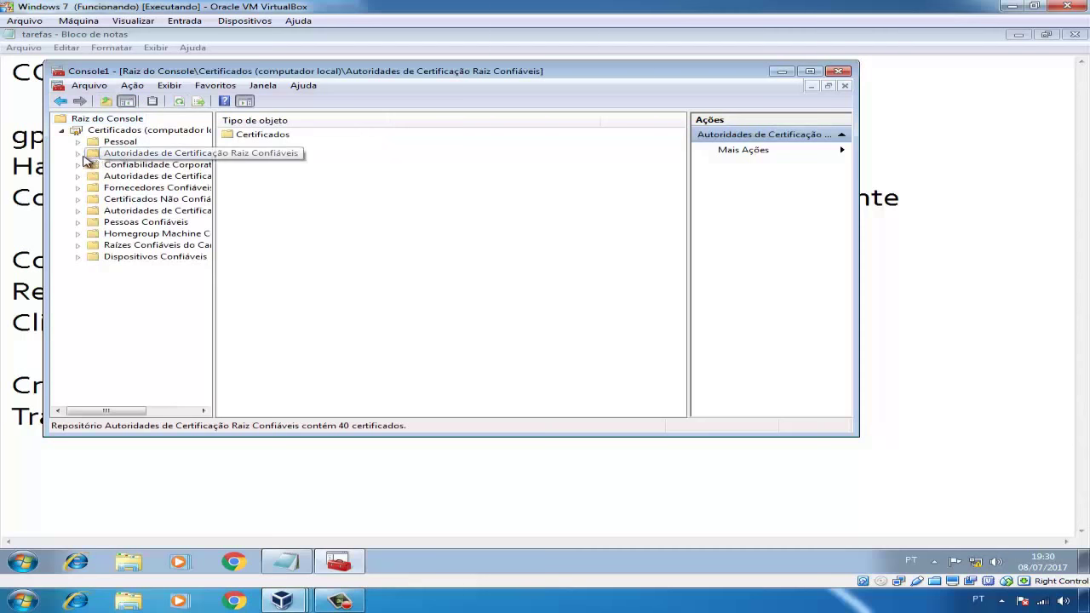
double_click(125, 155)
left_click(139, 167)
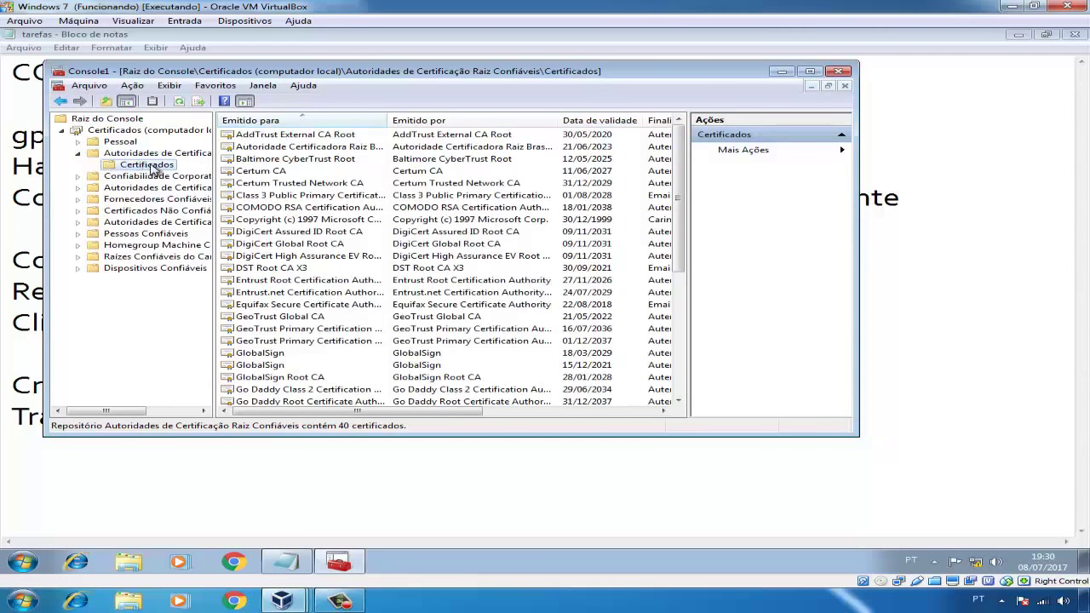
left_click(345, 232)
scroll(345, 232, "down", 2)
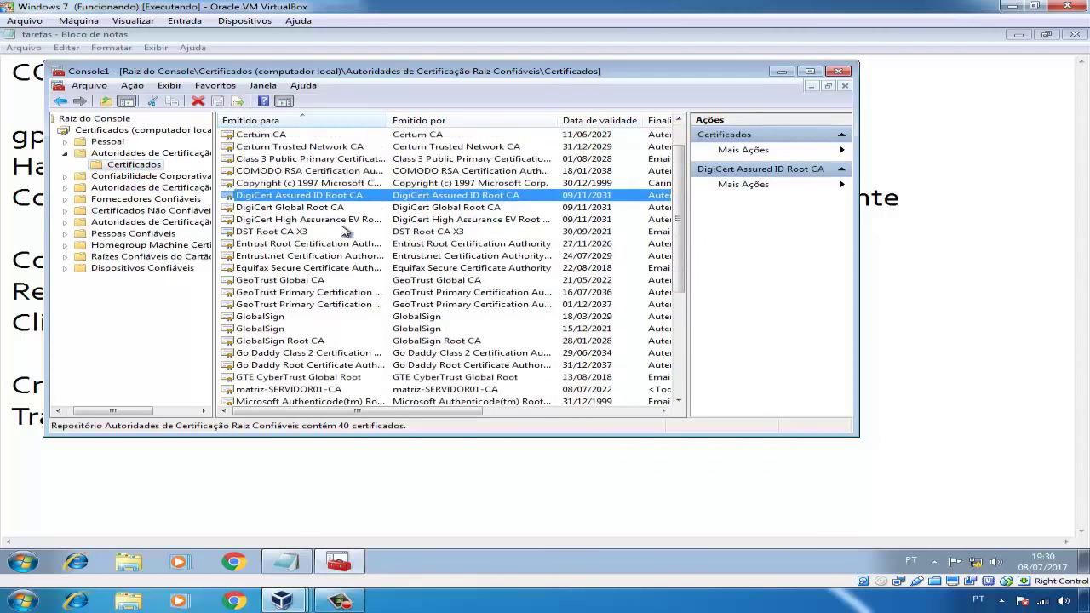
scroll(345, 231, "down", 2)
left_click(289, 281)
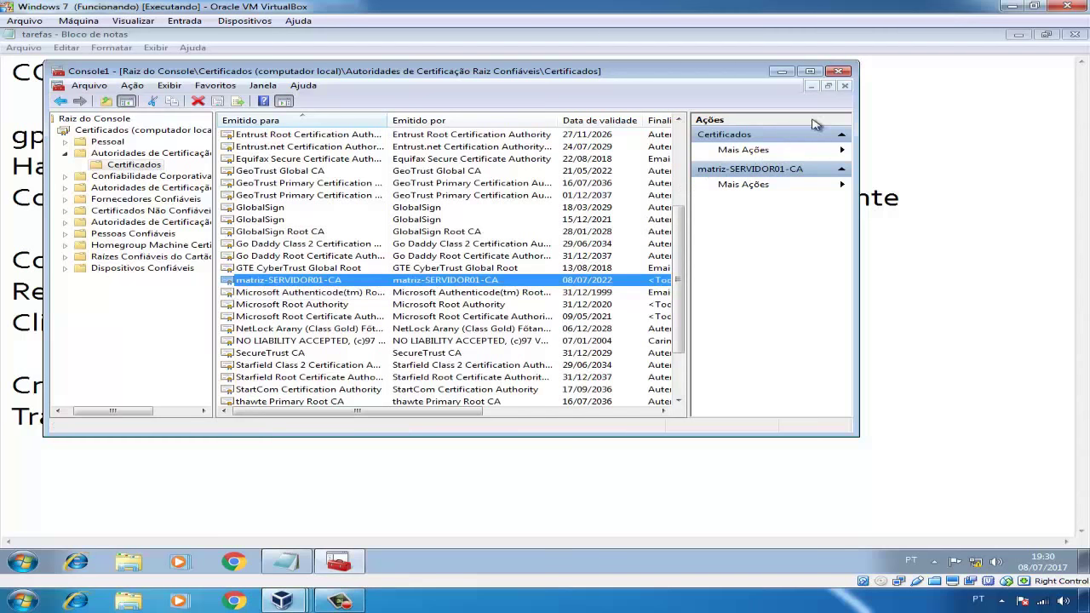
left_click(839, 71)
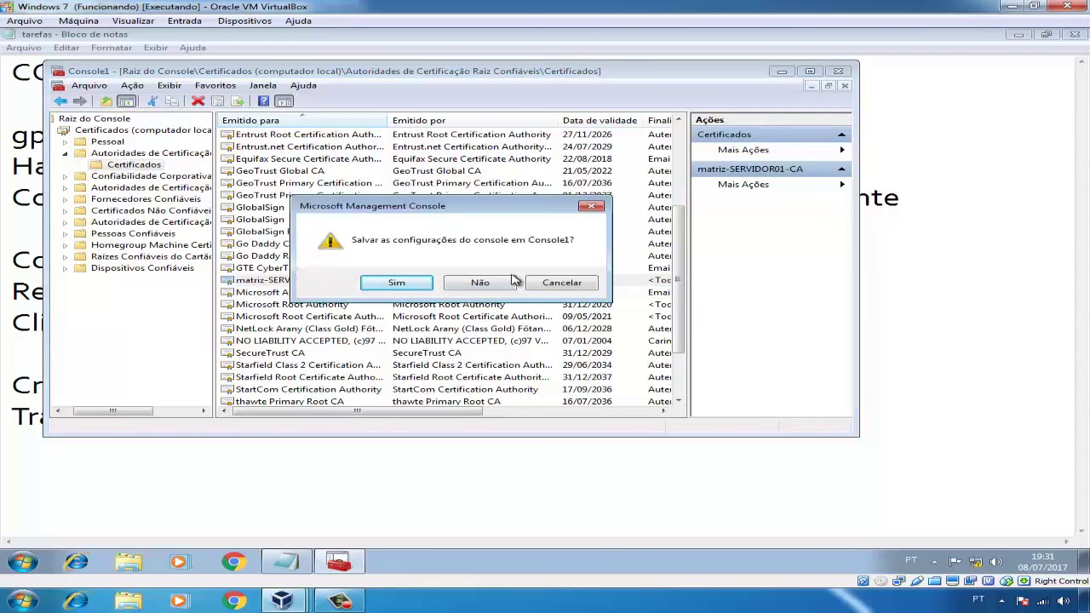
left_click(481, 283)
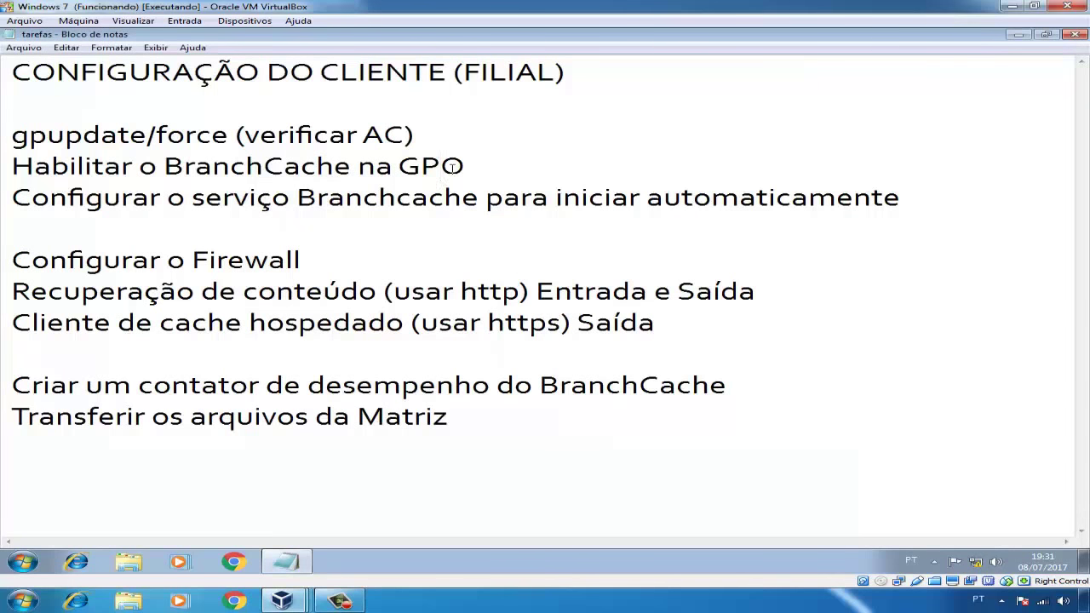
Run gpedit.msc, maximize the editor, and open the BranchCache policies under Configuração do Computador, Modelos Administrativos, Rede
left_click(29, 561)
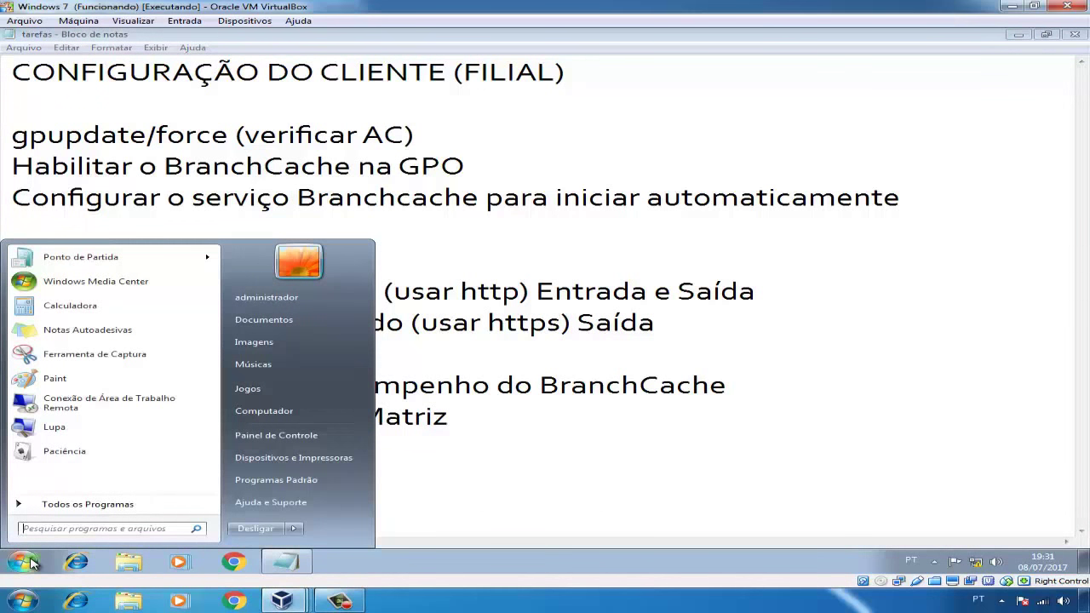
type("gpedit.msc")
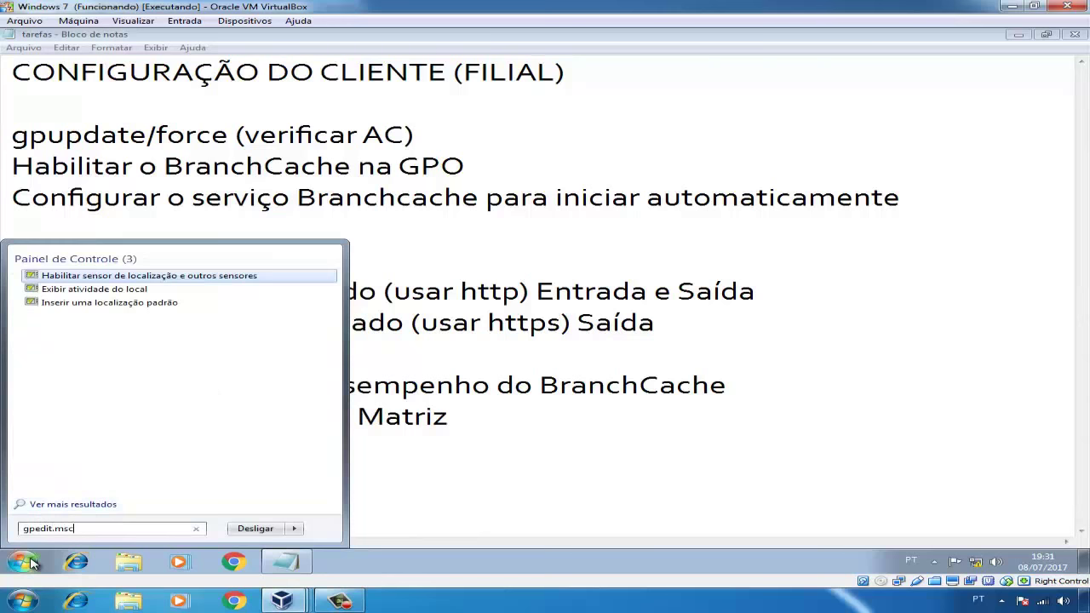
key("Return")
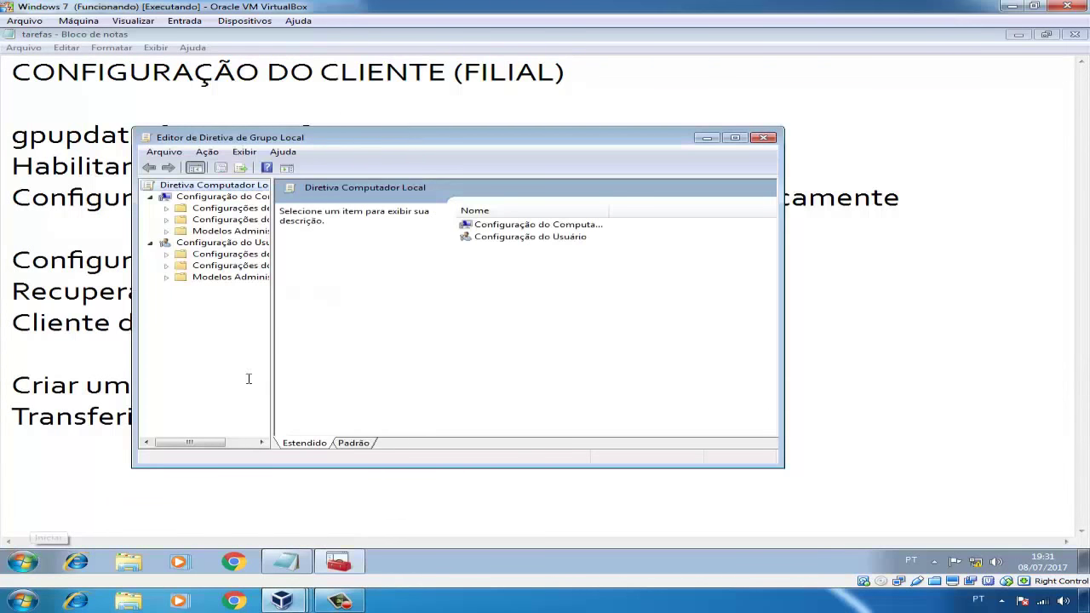
left_click_drag(446, 139, 673, 86)
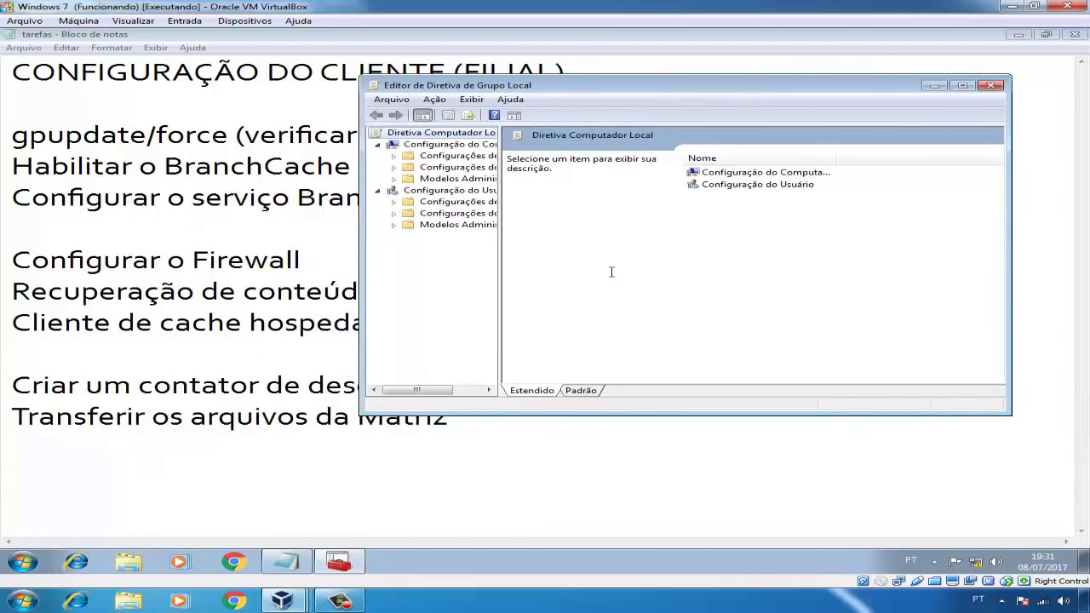
key("super+Up")
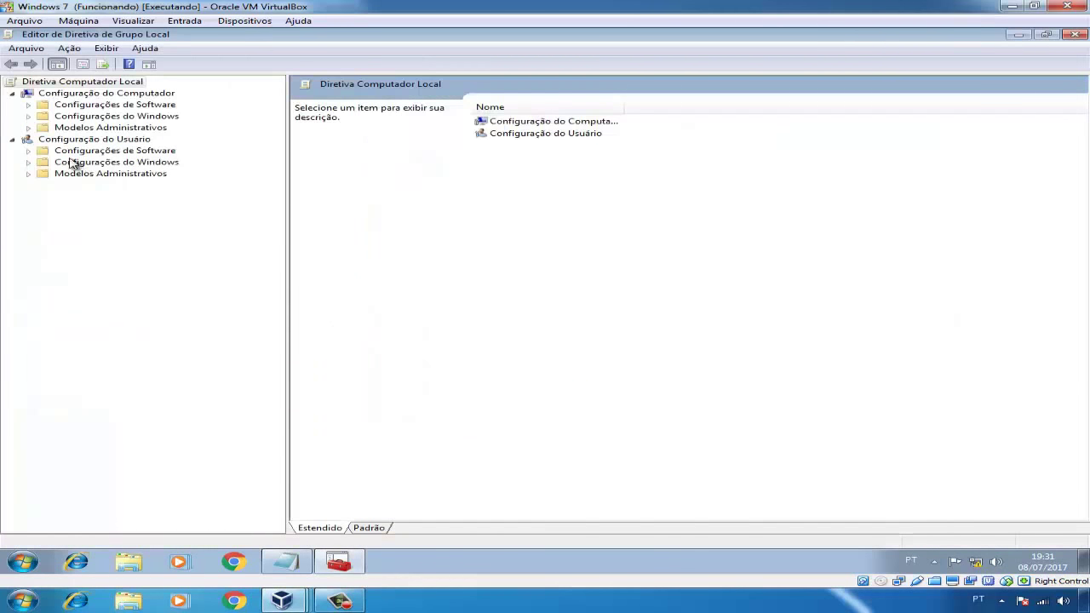
left_click(29, 129)
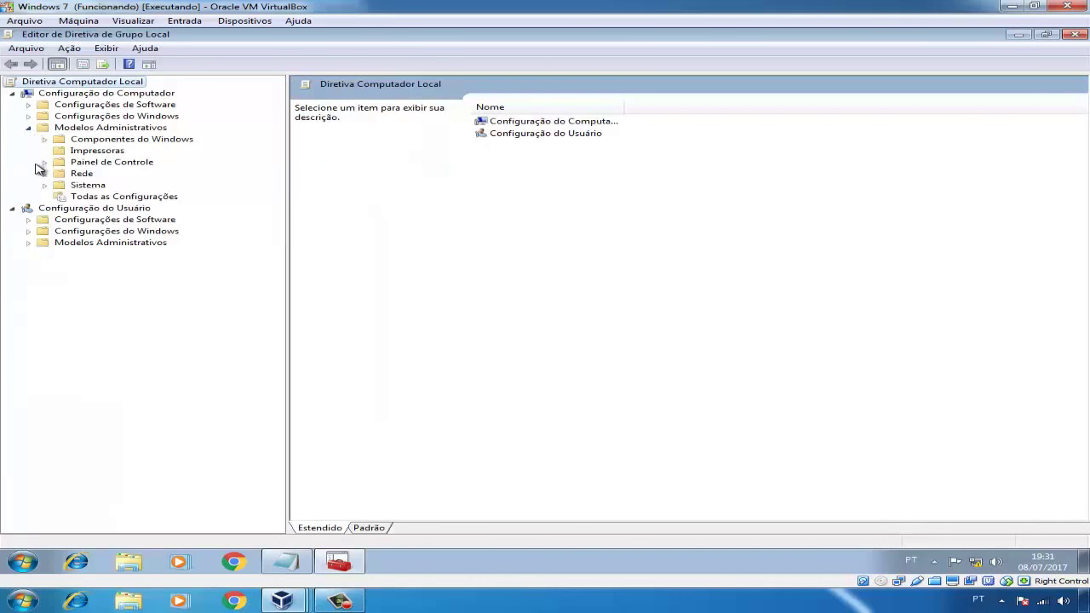
left_click(44, 173)
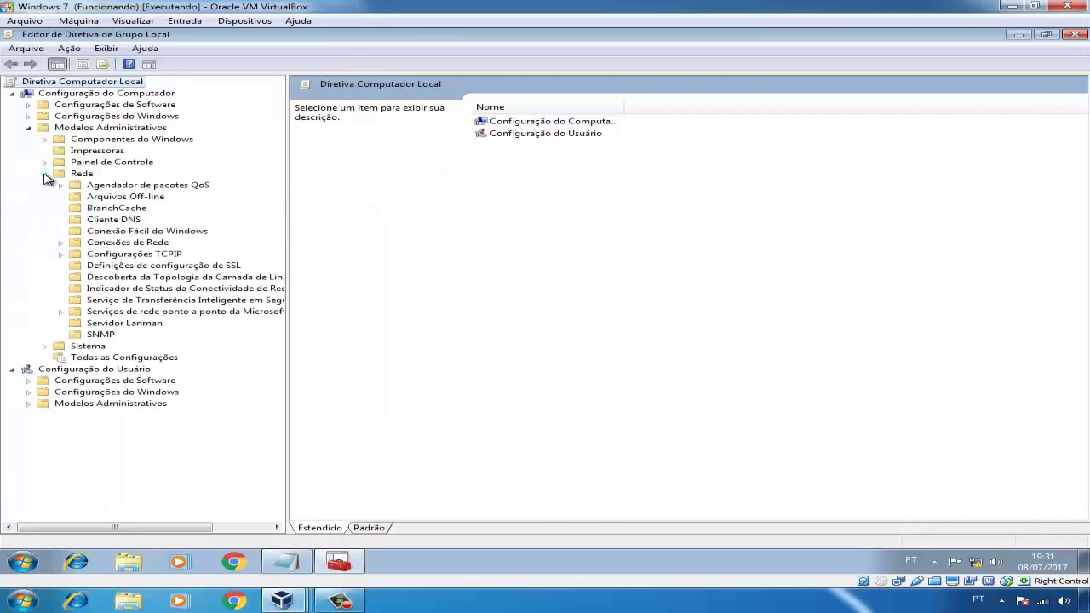
left_click(117, 210)
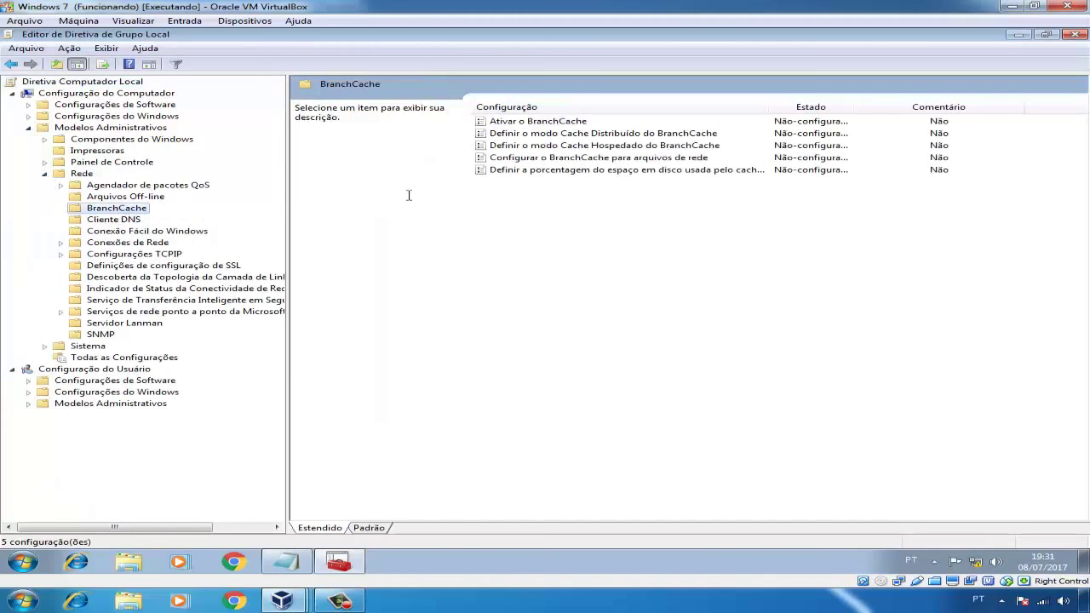
Set the Ativar o BranchCache policy to Habilitado and apply it
left_click(537, 126)
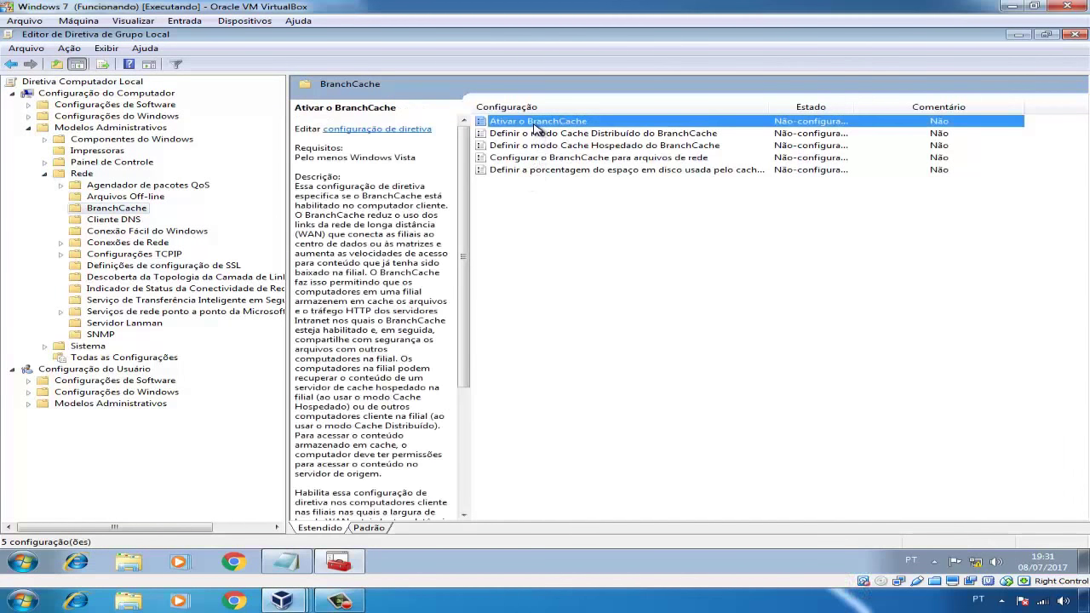
double_click(537, 122)
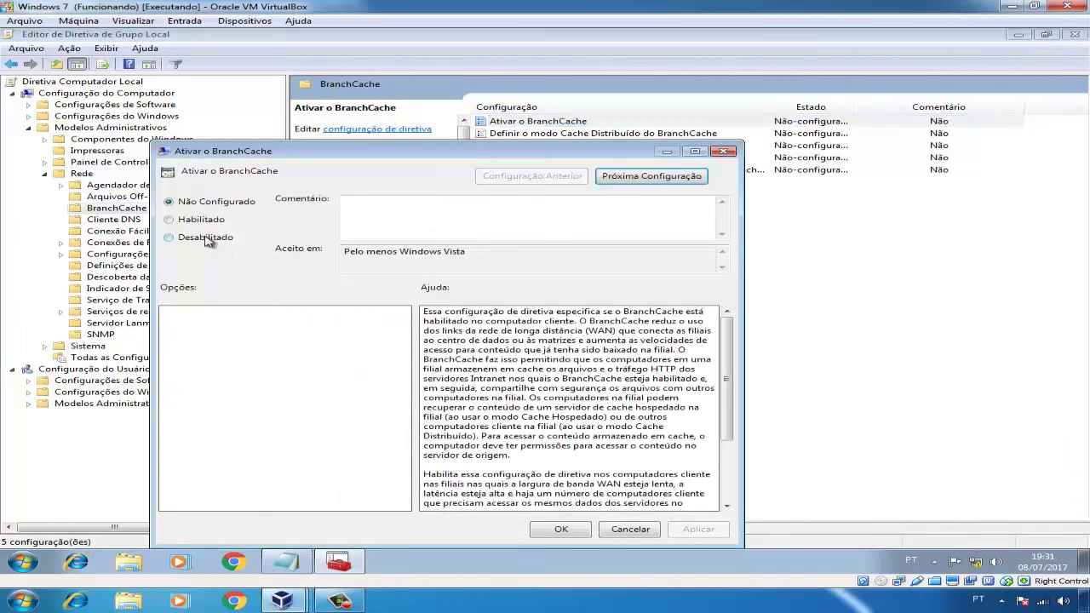
left_click(199, 220)
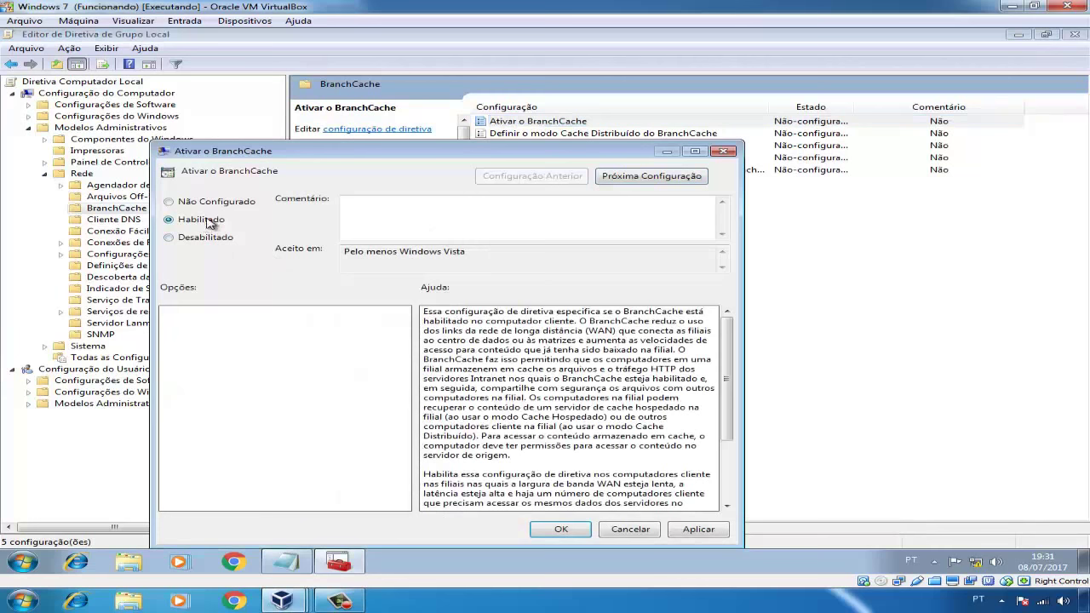
left_click(698, 529)
left_click(566, 529)
Enable the Definir o modo Cache Hospedado do BranchCache policy with branchcache.matriz.local as the hosted cache location
key("Down")
key("Down")
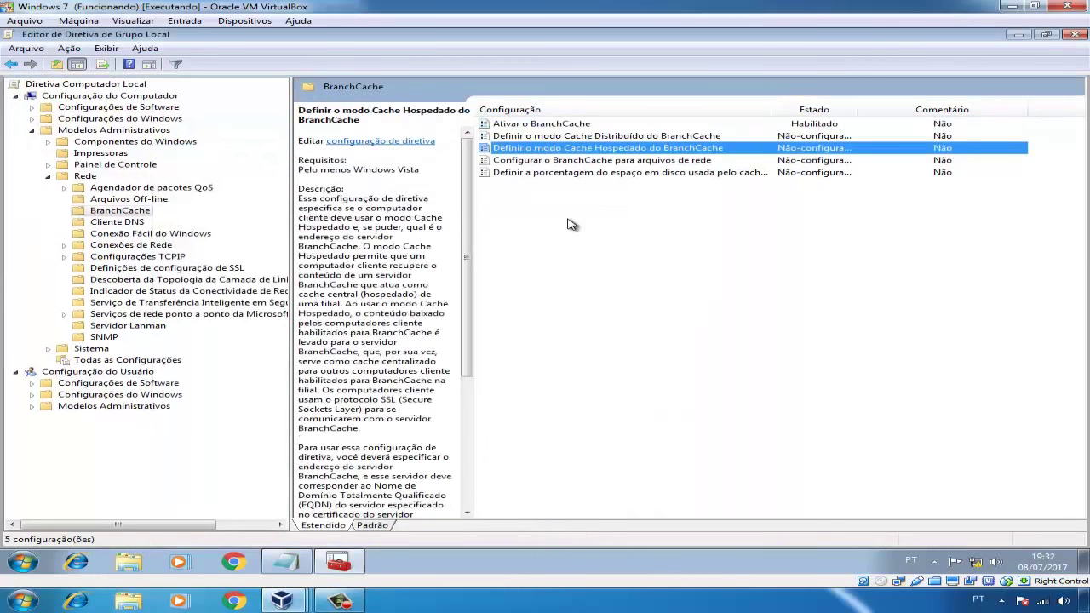
double_click(600, 156)
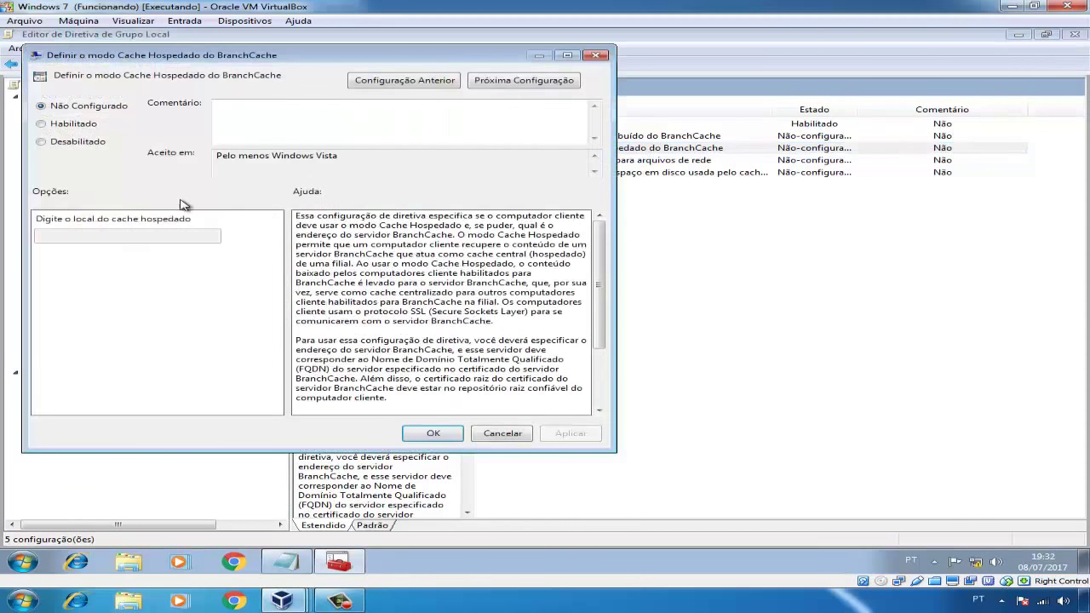
left_click(64, 128)
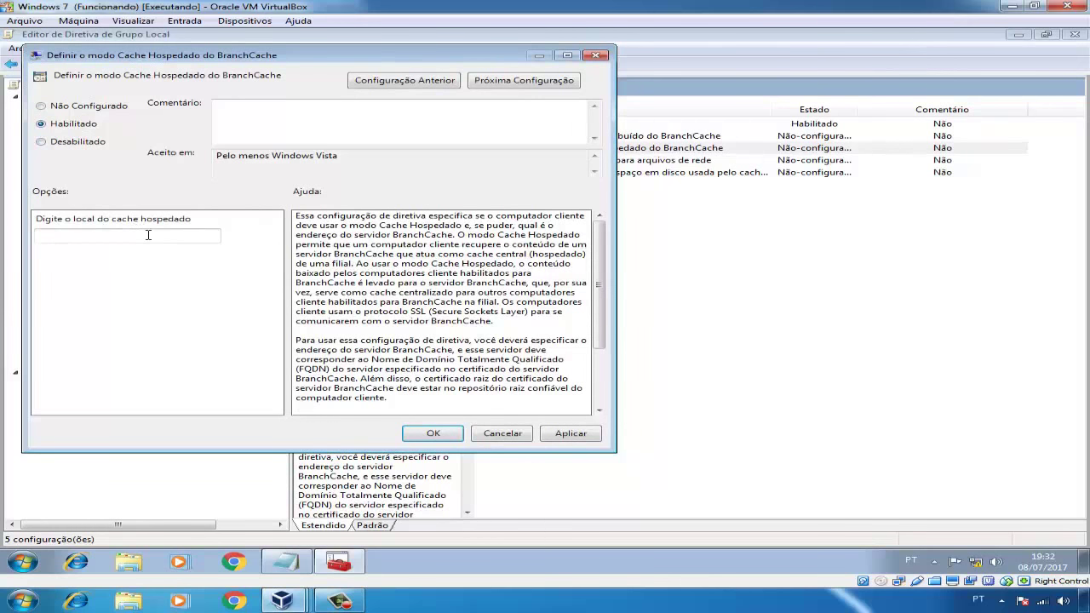
left_click(148, 235)
type("branchcache.matriz.local")
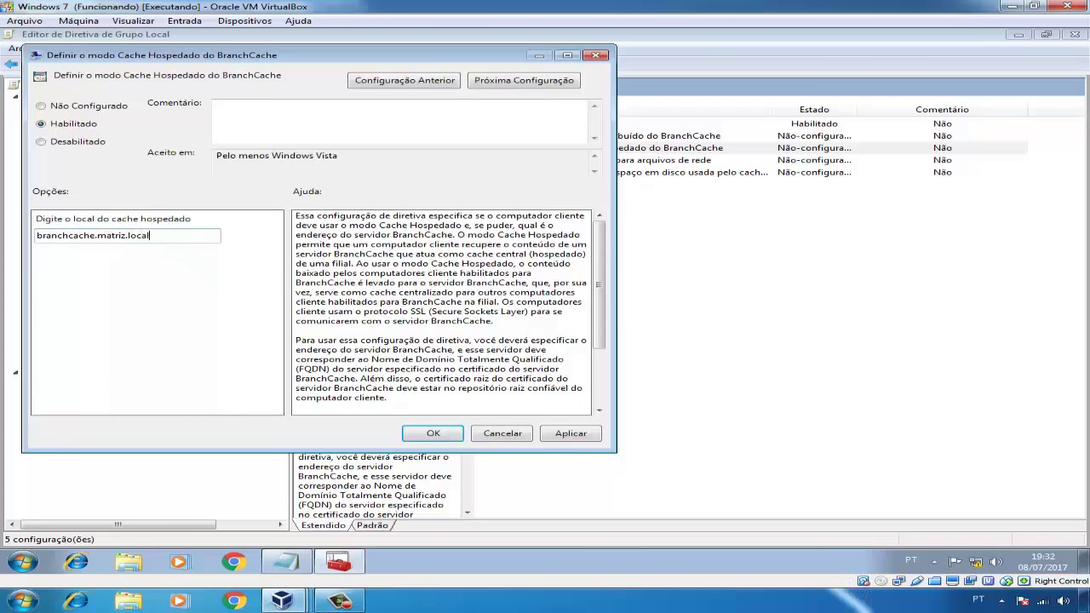
left_click(572, 436)
left_click(443, 438)
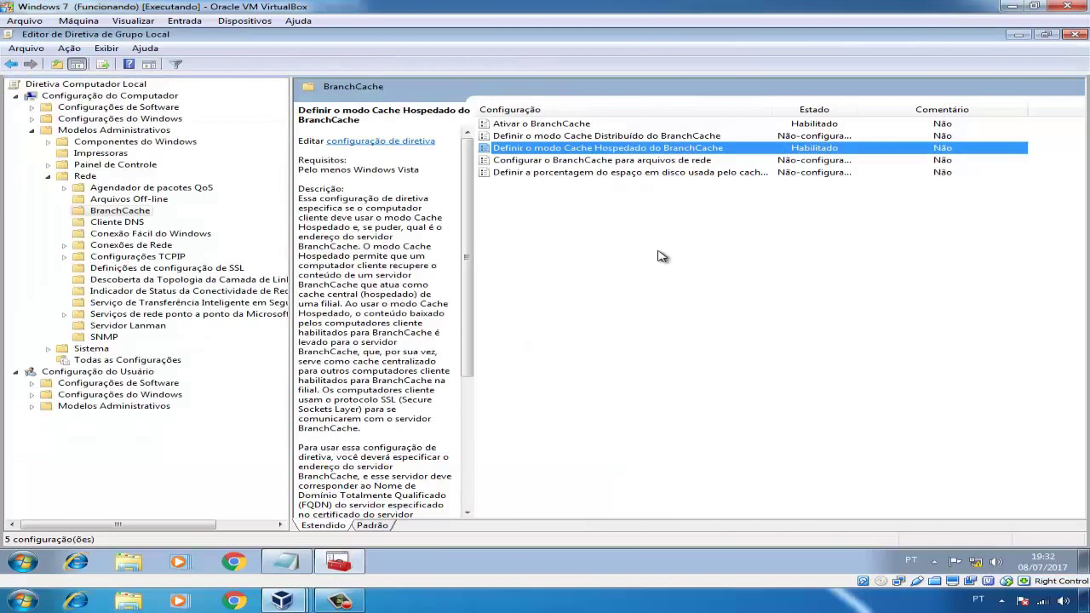
Enable the Configurar o BranchCache para arquivos de rede policy with a network latency value of 0 milliseconds
double_click(623, 161)
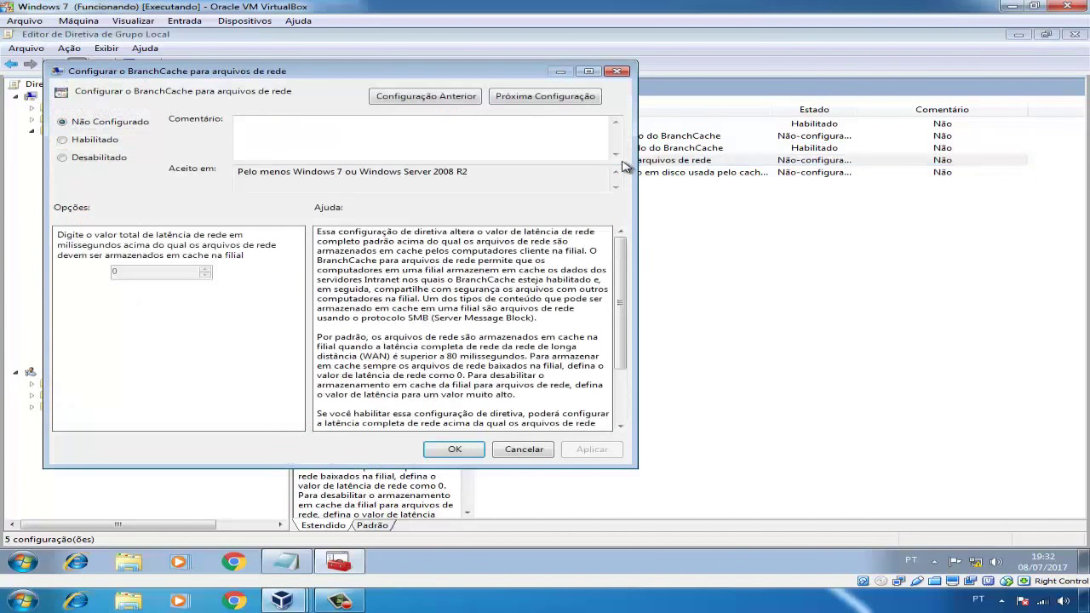
left_click(107, 143)
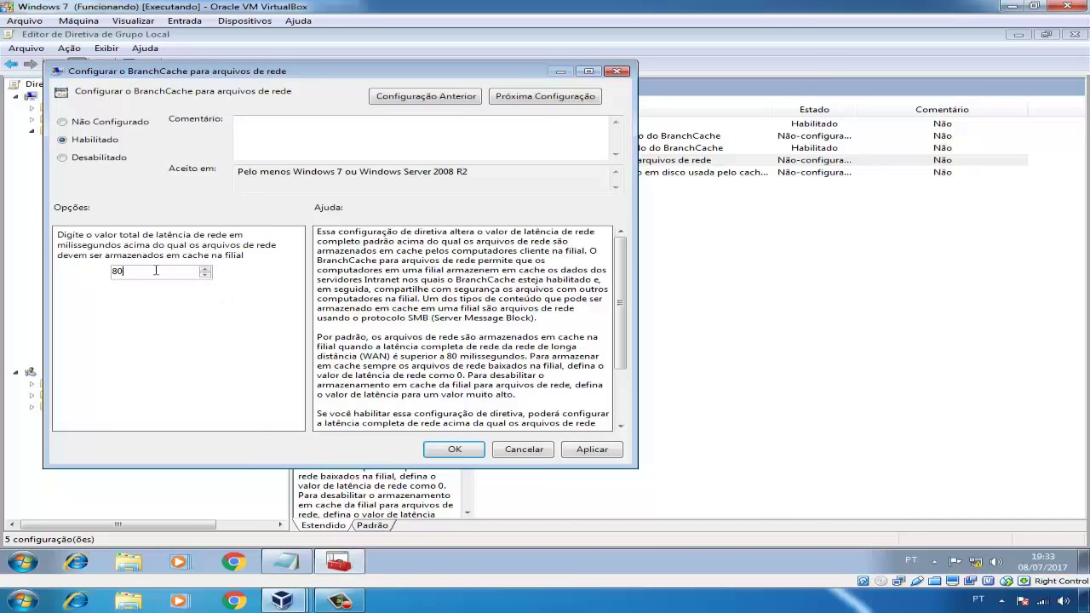
key("BackSpace")
key("BackSpace")
type("0")
left_click(589, 450)
left_click(460, 449)
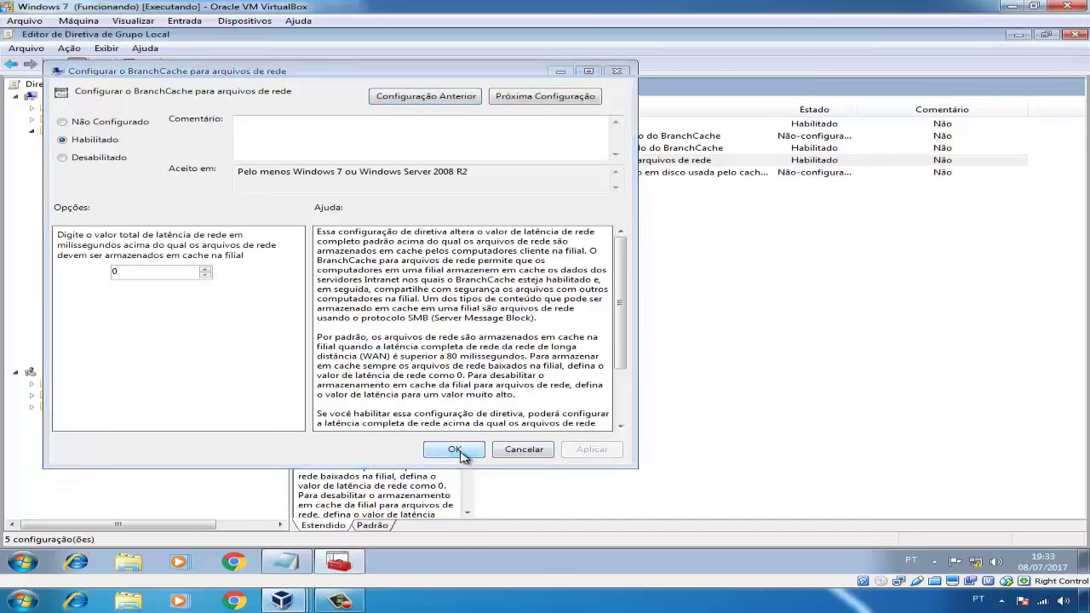
Check the next task in the tarefas notes and close the local group policy editor
left_click(293, 564)
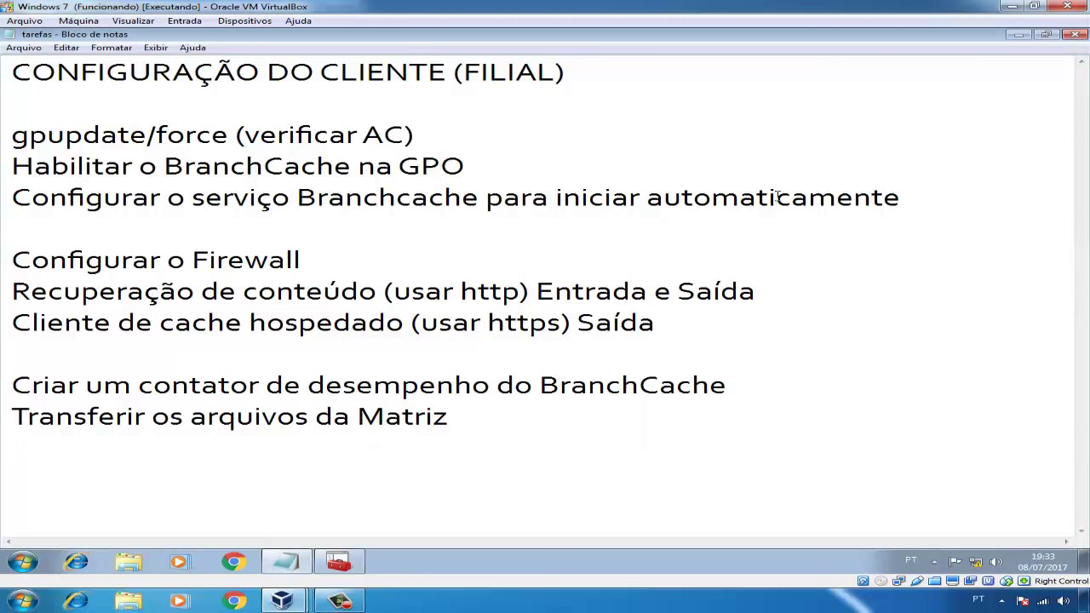
left_click(341, 565)
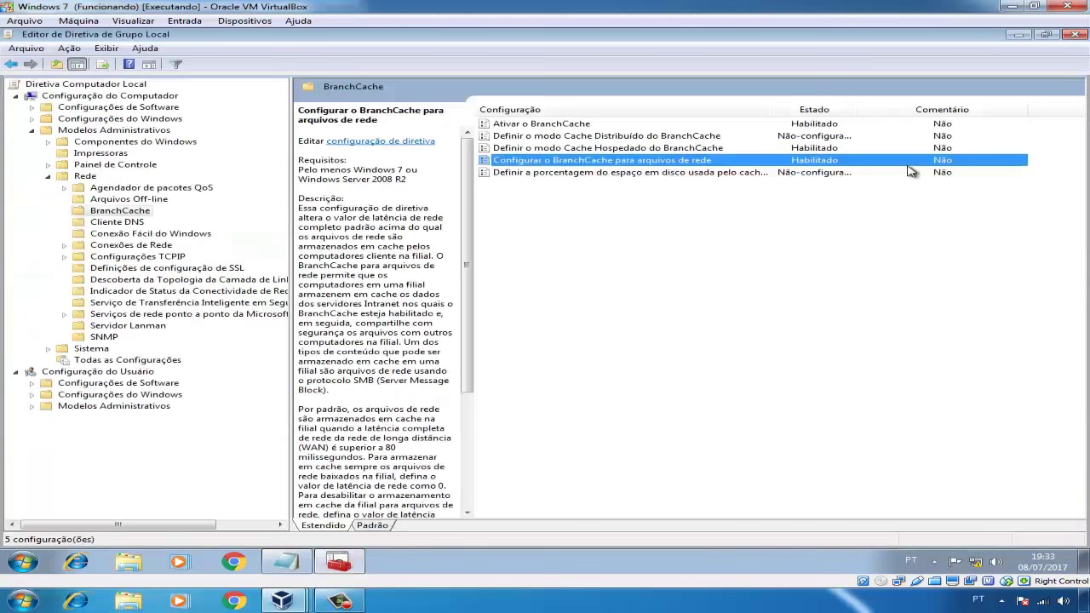
left_click(1076, 35)
Open the Serviços console from Ferramentas Administrativas in the Painel de Controle's Sistema e Segurança category
left_click(23, 562)
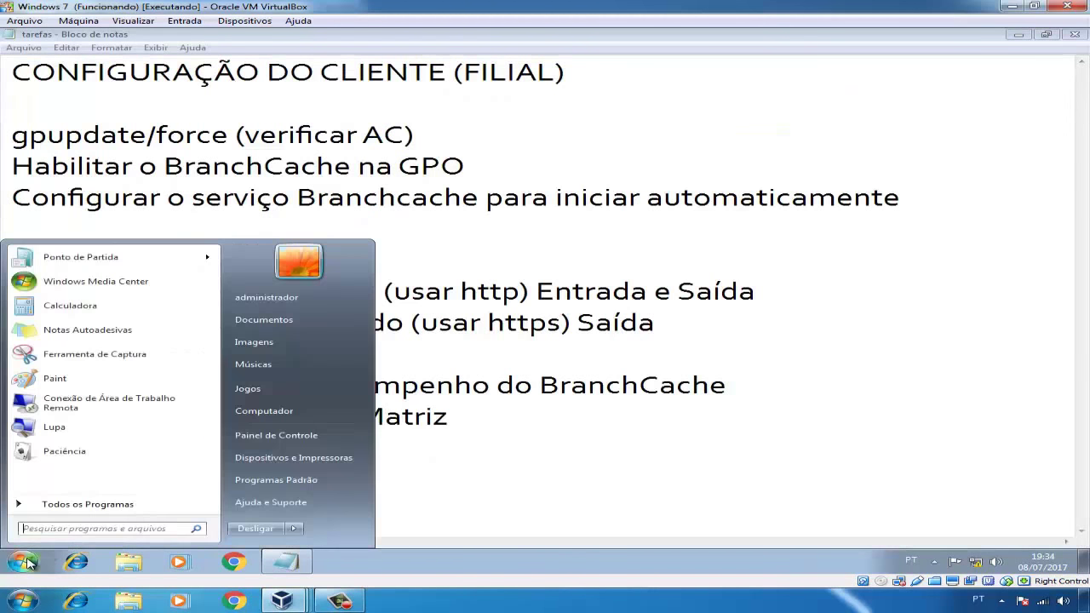
left_click(287, 437)
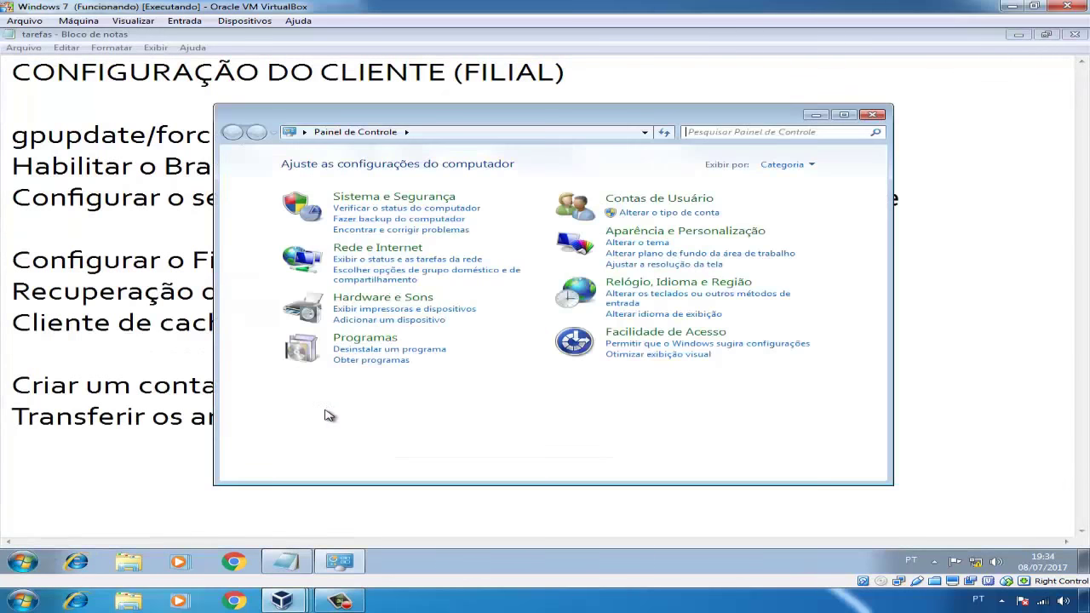
left_click(434, 200)
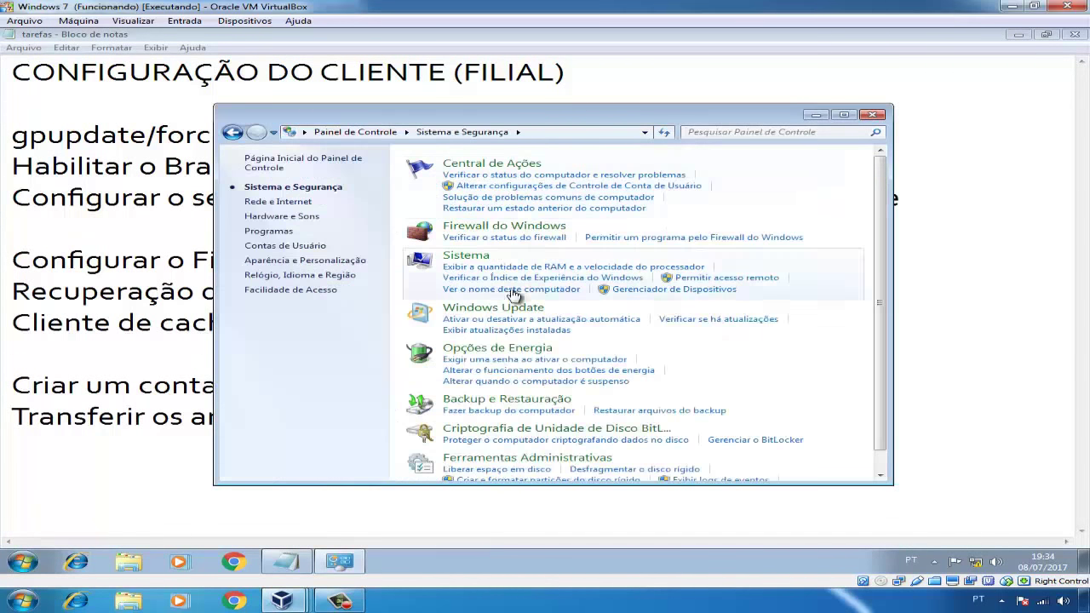
left_click(572, 457)
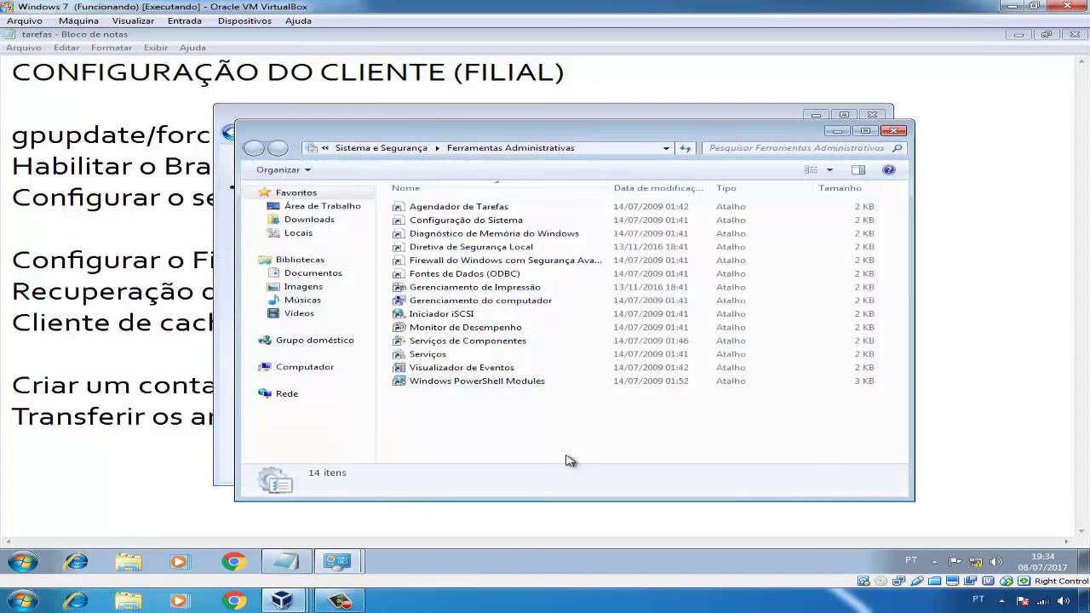
double_click(455, 354)
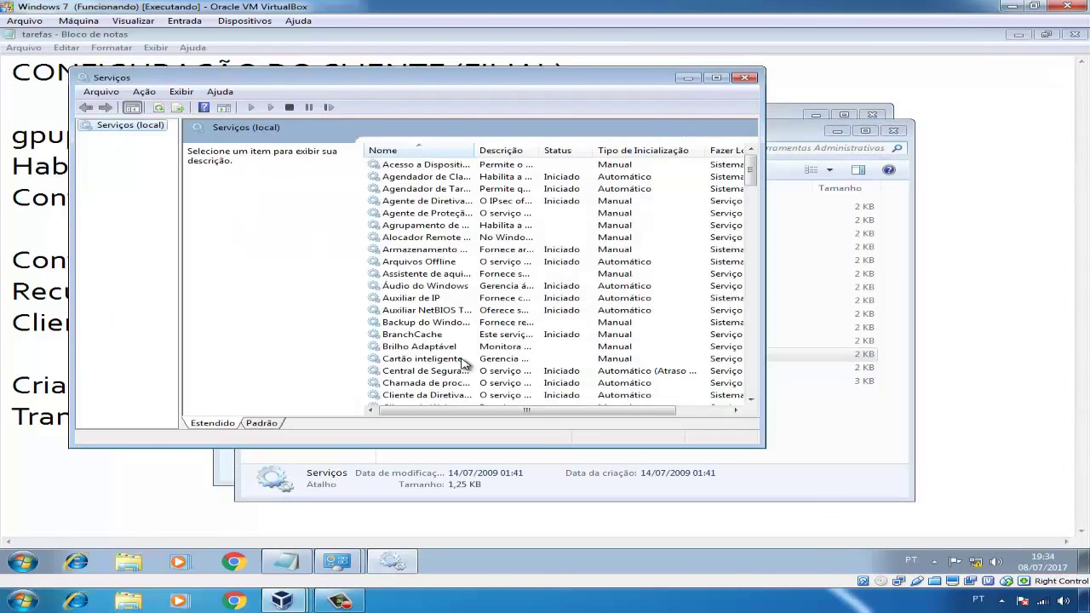
Set the BranchCache service's startup type to Automático and apply the change
double_click(430, 336)
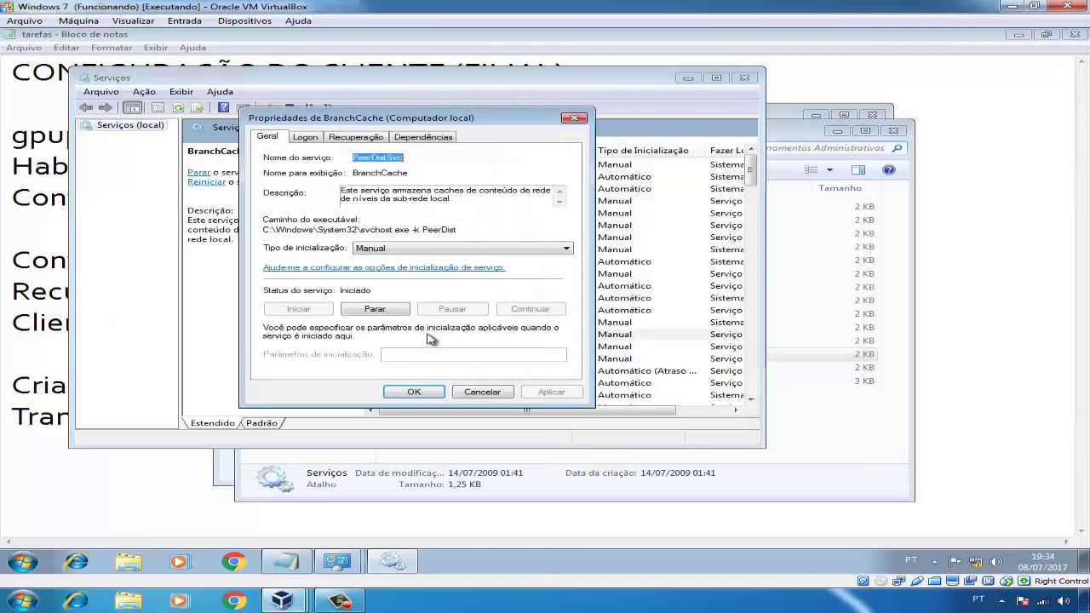
left_click(445, 252)
left_click(432, 268)
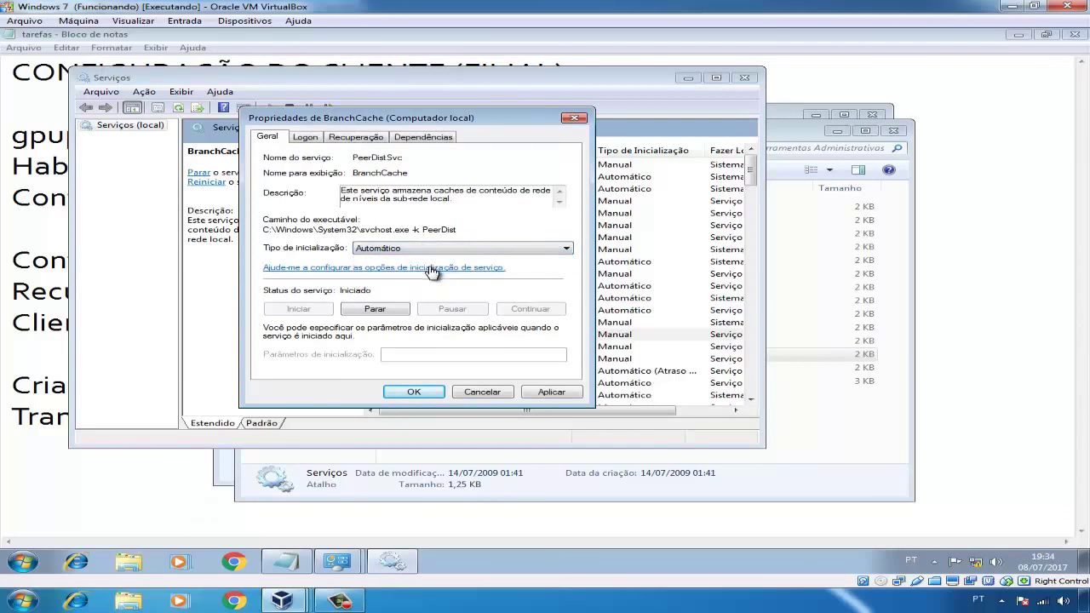
left_click(552, 393)
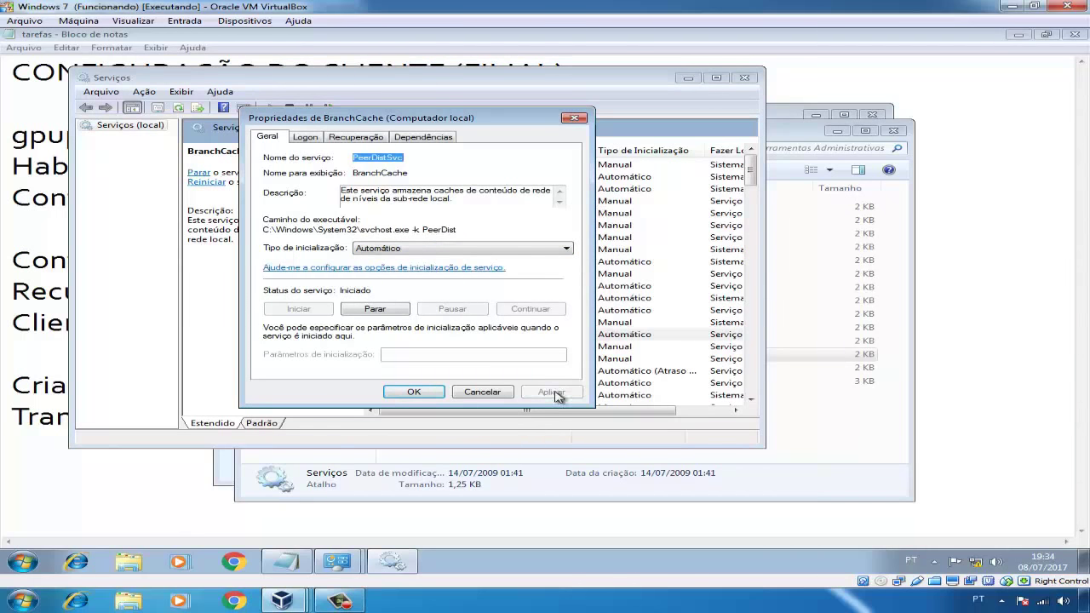
left_click(415, 392)
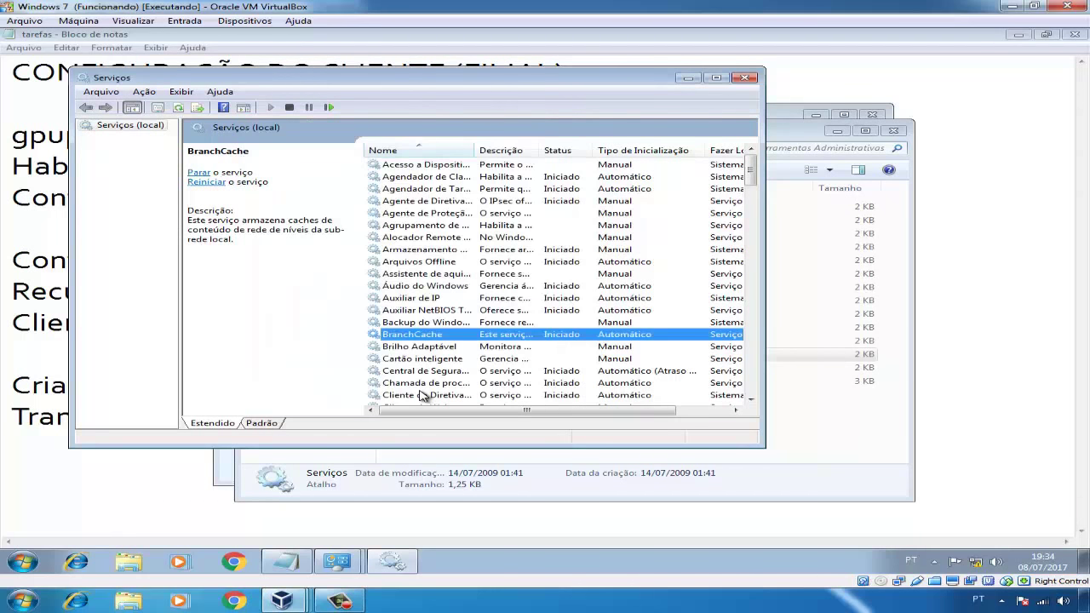
Restart the BranchCache service, and close the Serviços, Ferramentas Administrativas and Painel de Controle windows
right_click(414, 340)
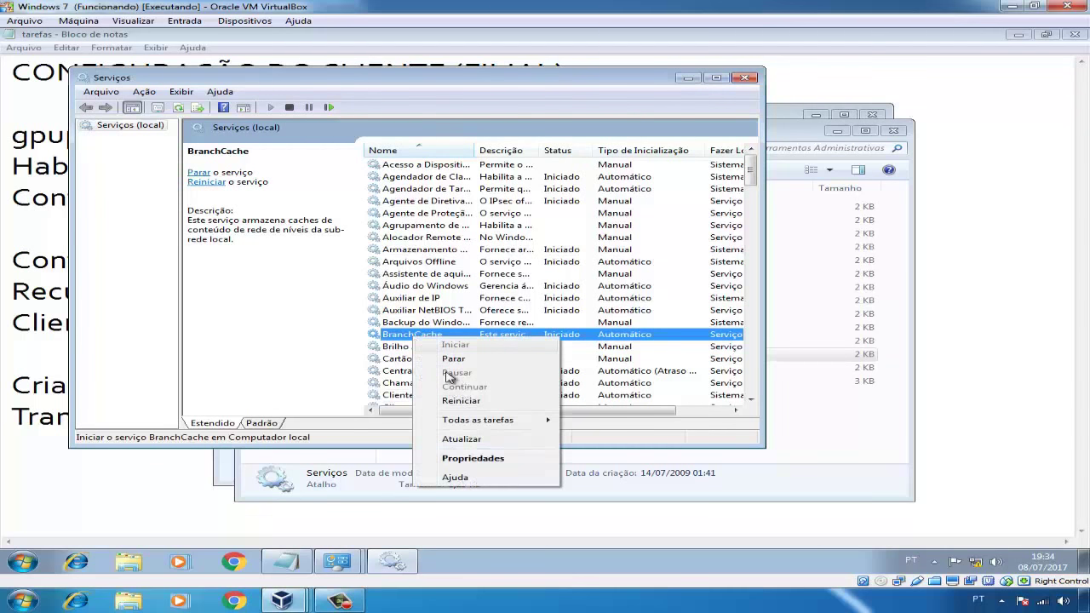
left_click(460, 401)
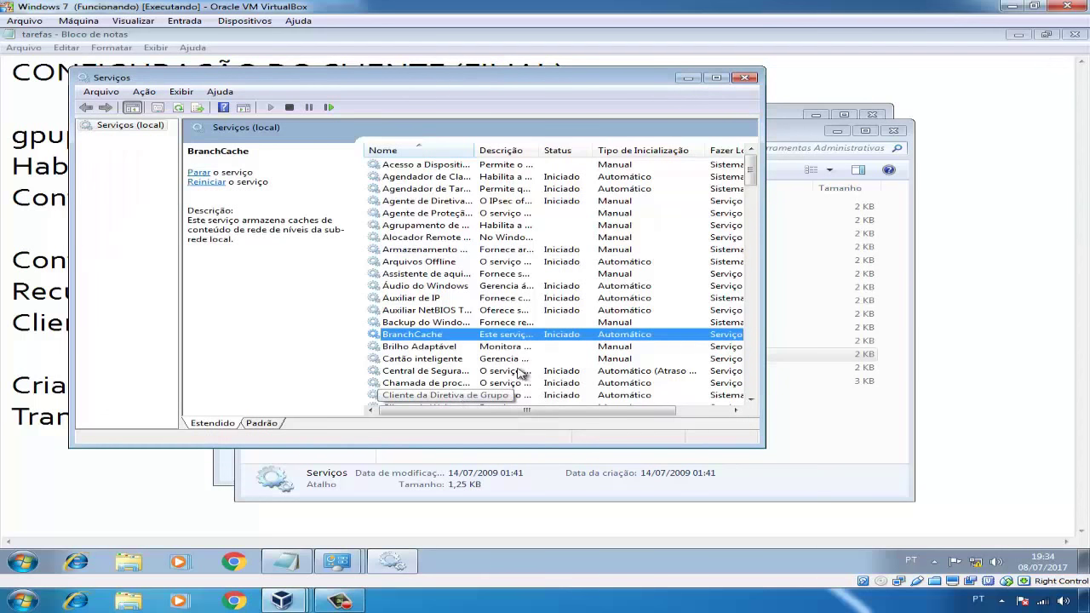
left_click(745, 77)
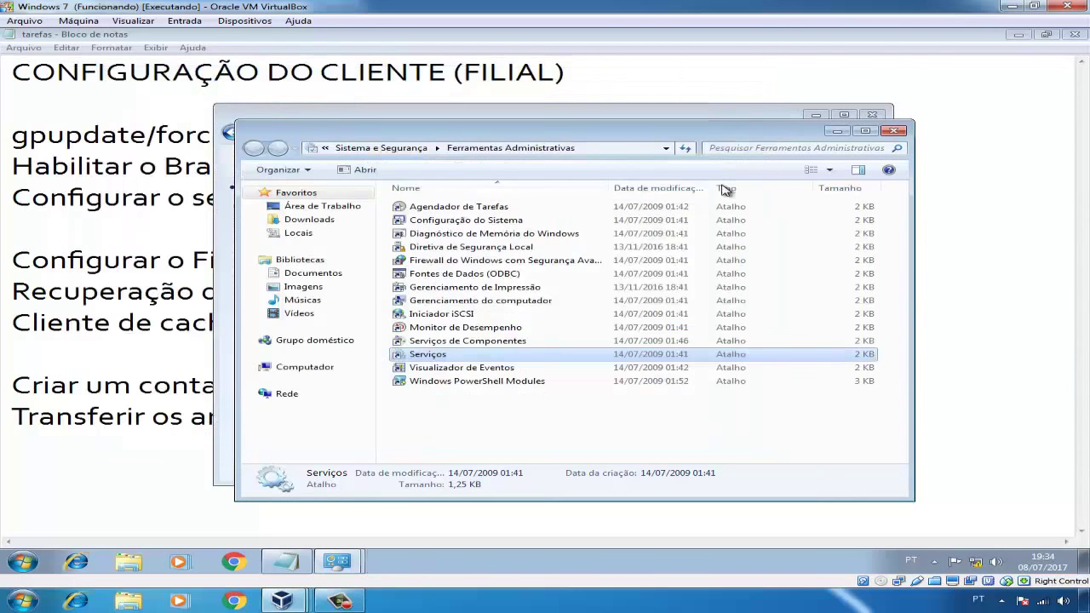
left_click(893, 131)
left_click(872, 114)
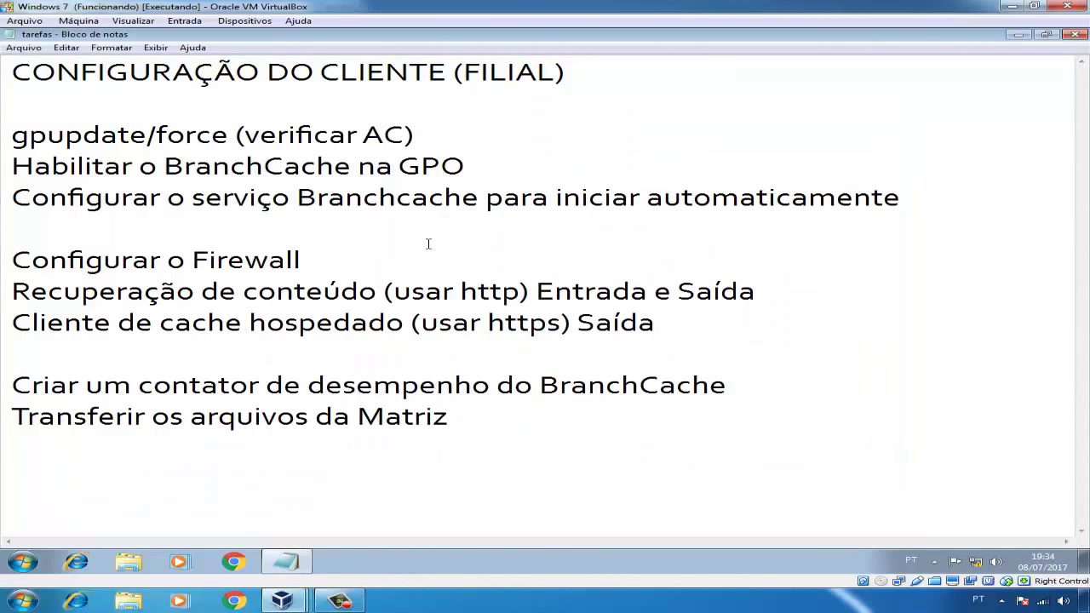
Open the Firewall do Windows advanced settings from the Painel de Controle's Sistema e Segurança category
left_click(254, 323)
left_click(22, 560)
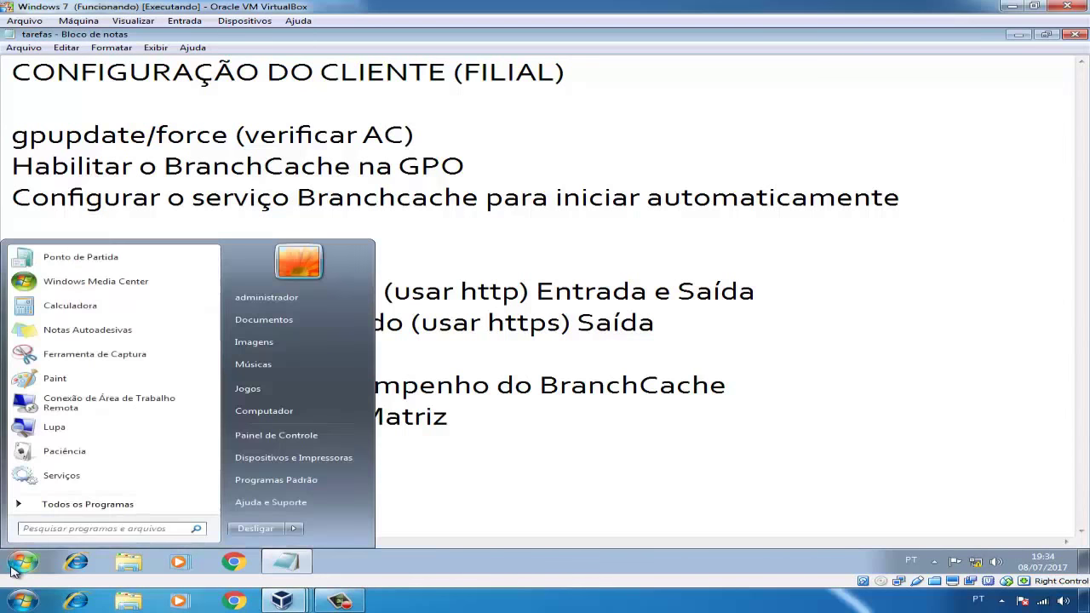
left_click(281, 436)
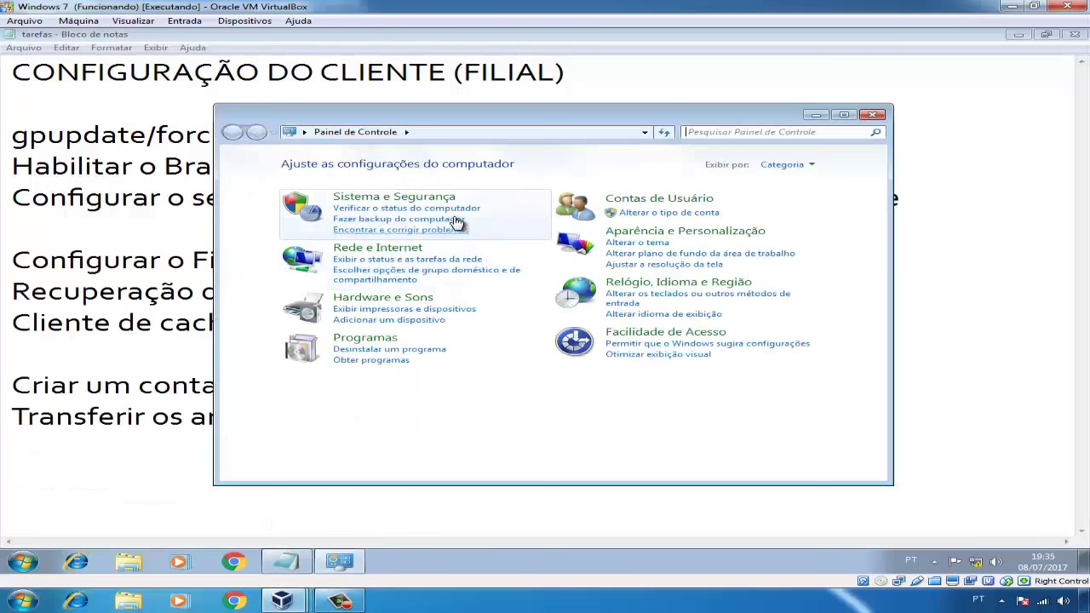
left_click(421, 198)
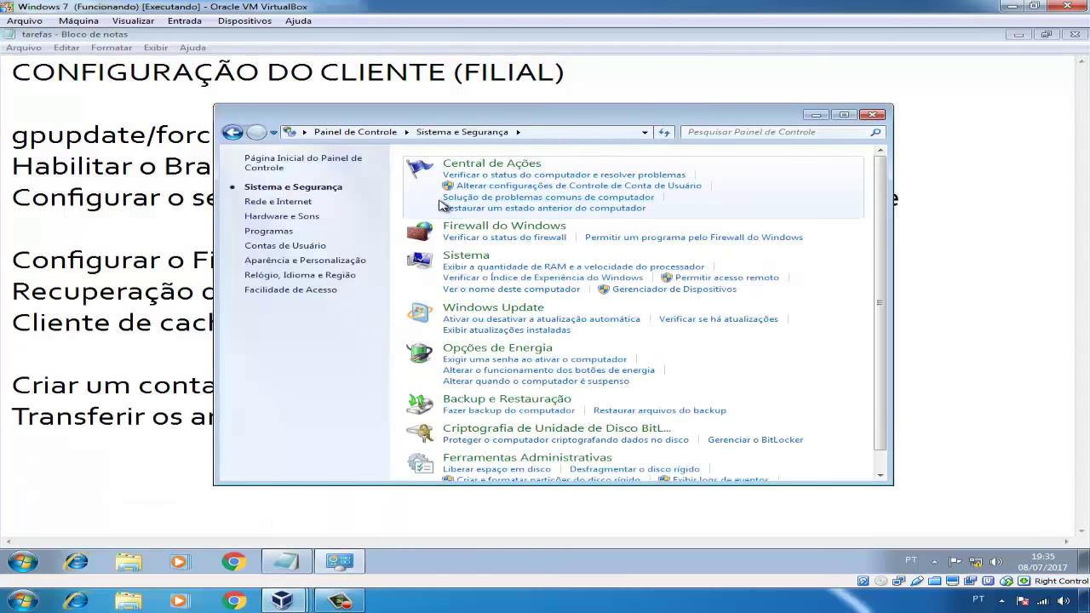
left_click(477, 229)
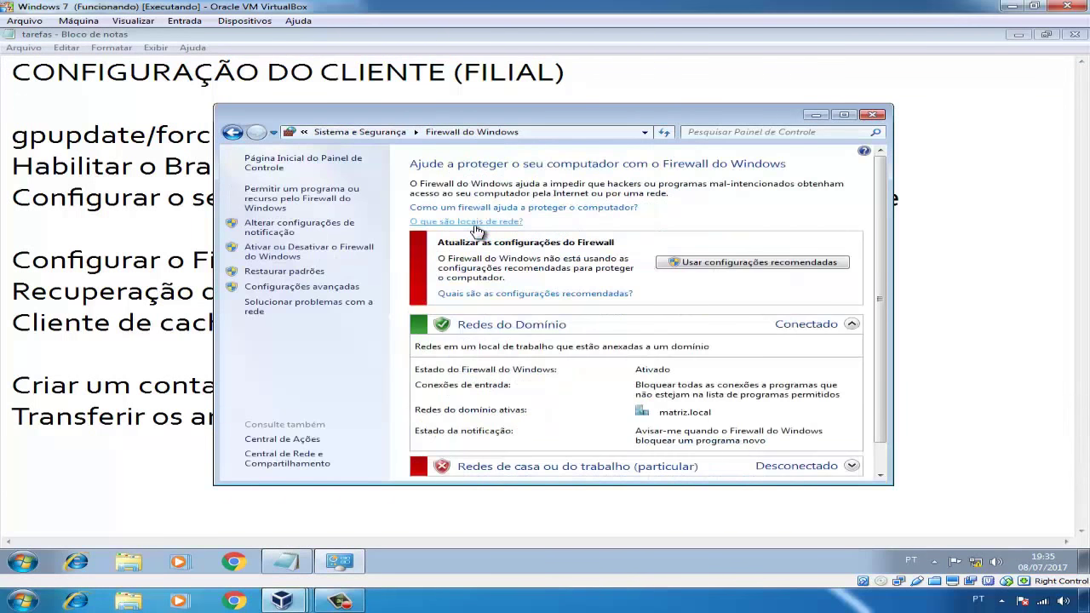
left_click(328, 292)
Check which BranchCache firewall rules and directions the tarefas notes call for, and return to the advanced firewall console
left_click(976, 177)
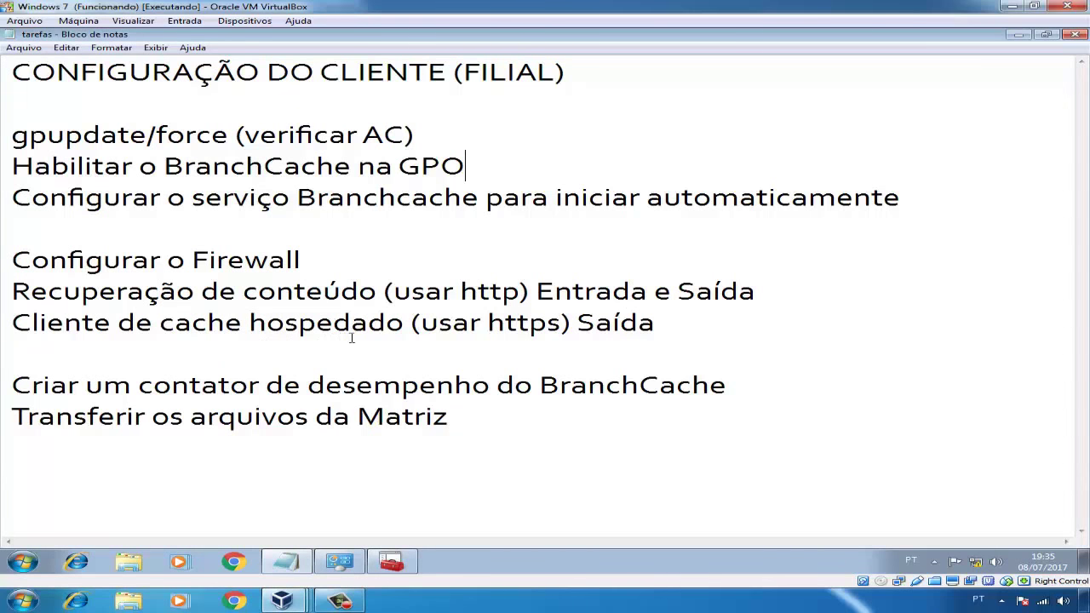
left_click_drag(657, 324, 578, 322)
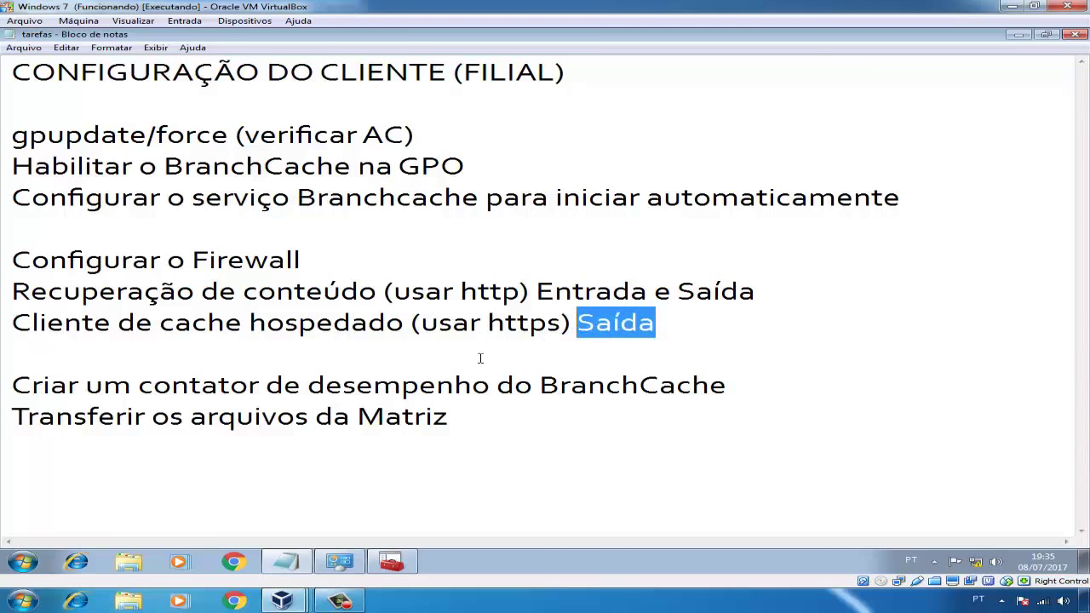
key("alt+Tab")
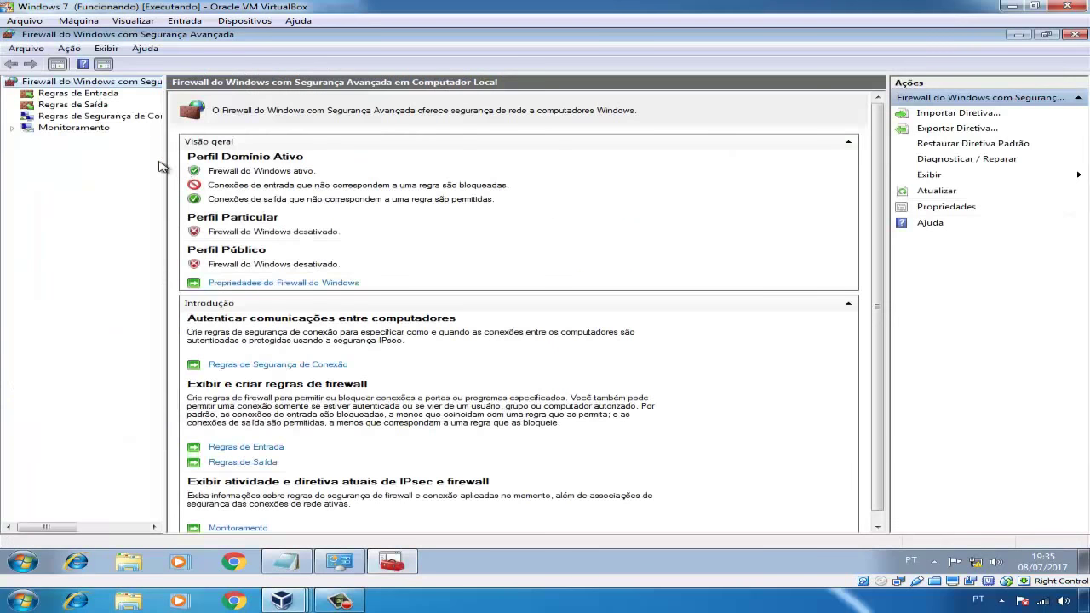
Enable the inbound rule Recuperação de Conteúdo do BranchCache (HTTP-Entrada) and apply the change
left_click(102, 93)
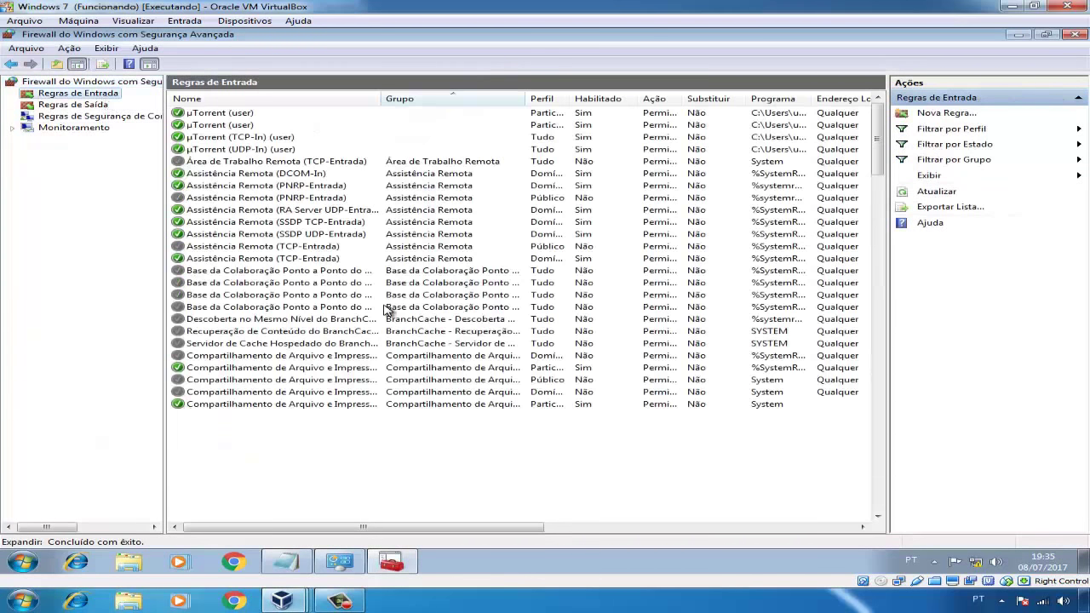
left_click(261, 343)
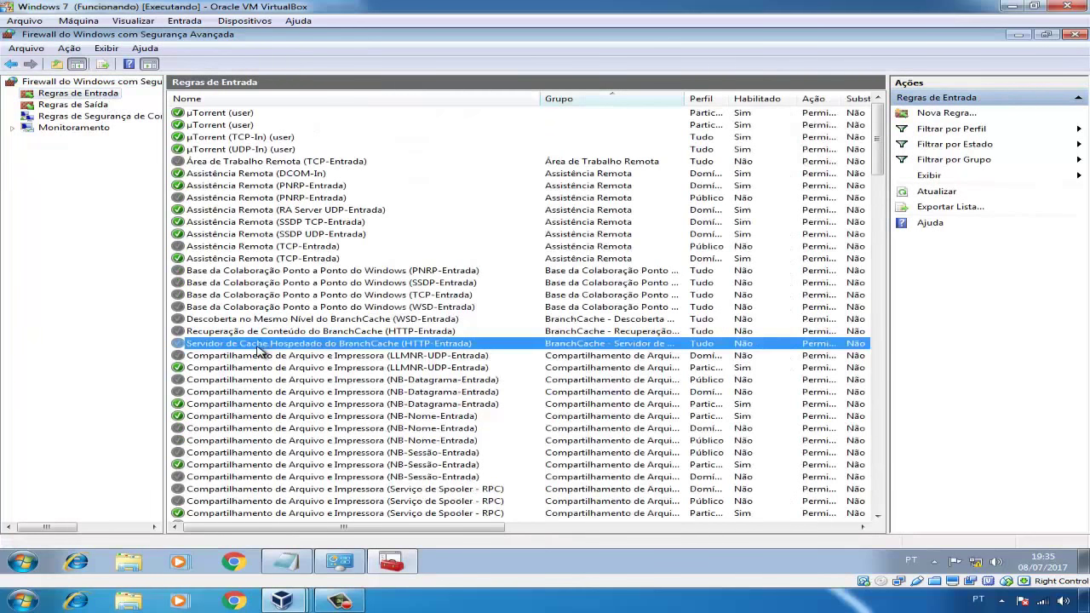
left_click(247, 331)
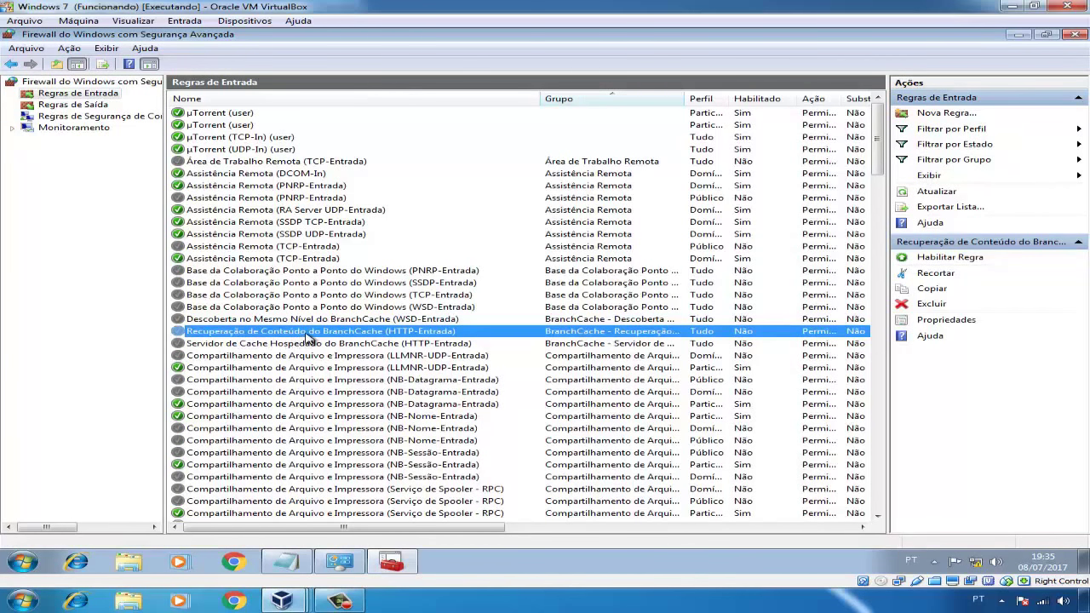
double_click(308, 336)
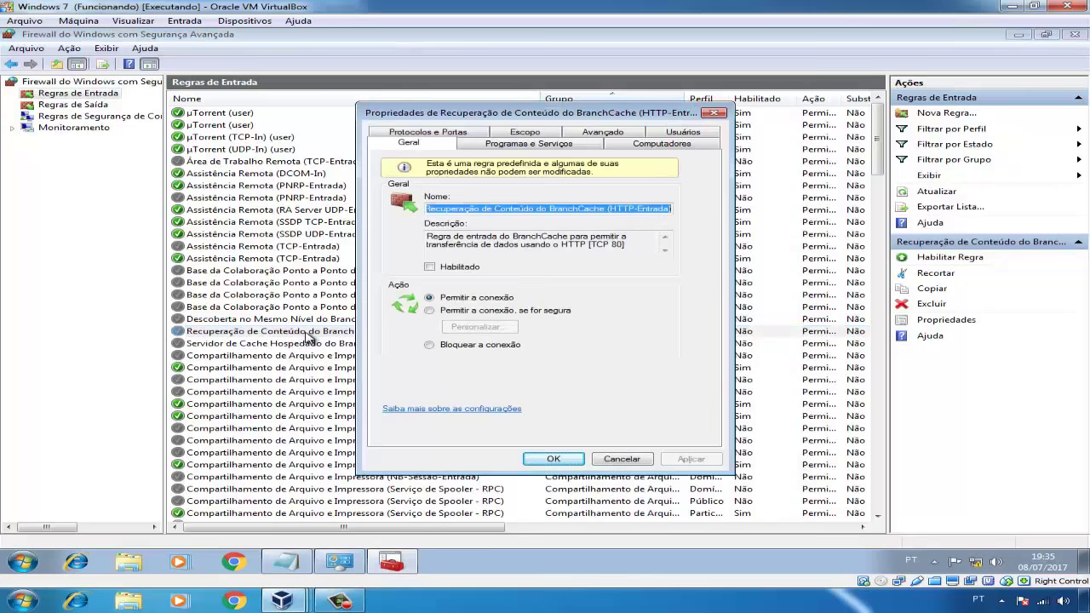
left_click(430, 268)
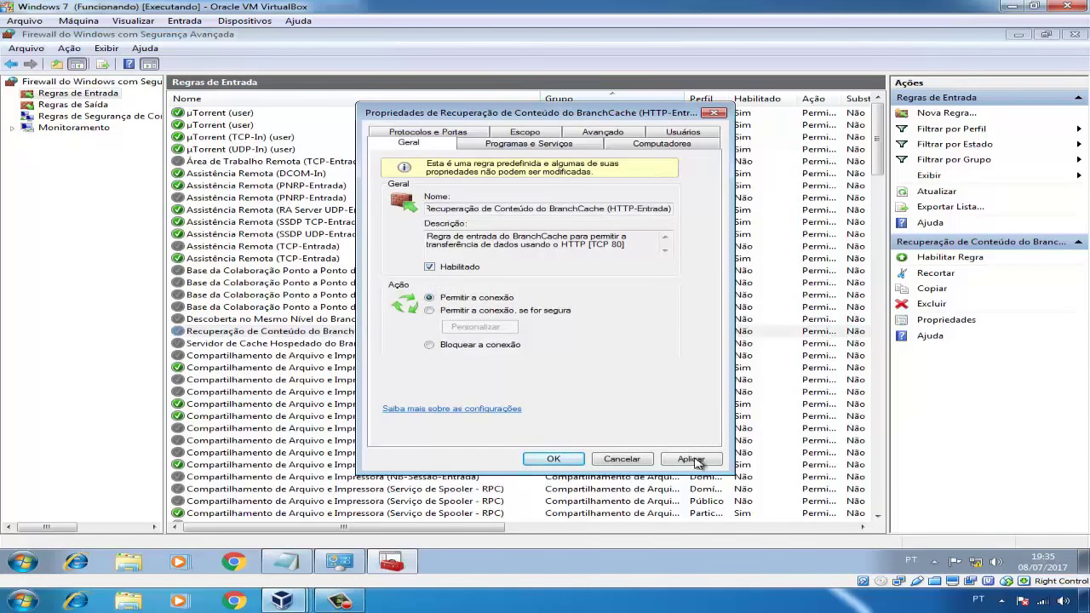
left_click(691, 459)
left_click(554, 459)
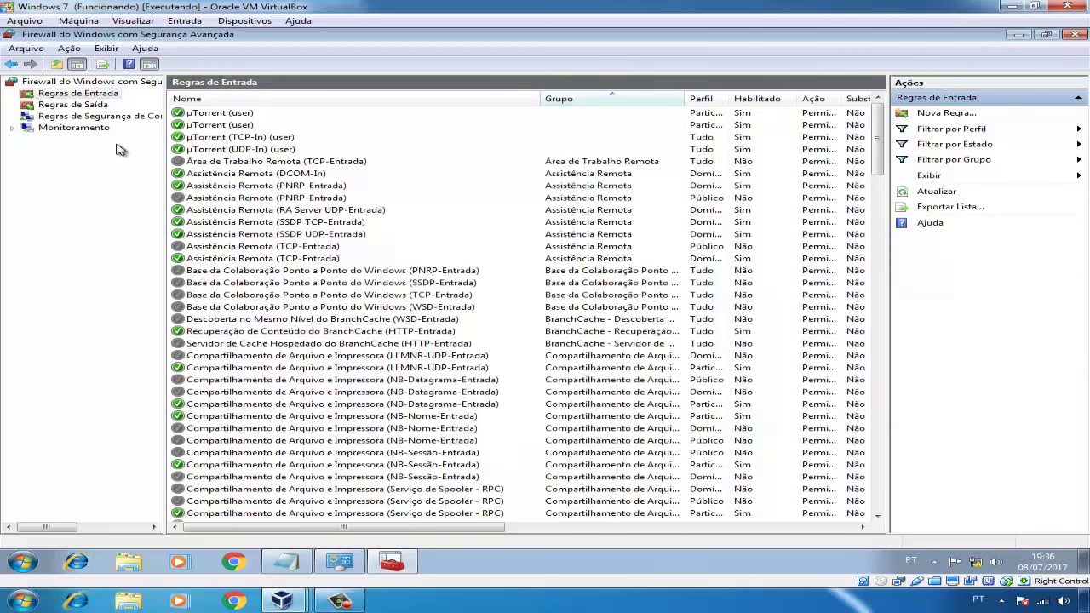
Enable the outbound rule Cliente de Cache Hospedado do BranchCache (HTTP-Saída) and apply the change
left_click(100, 105)
left_click(218, 272)
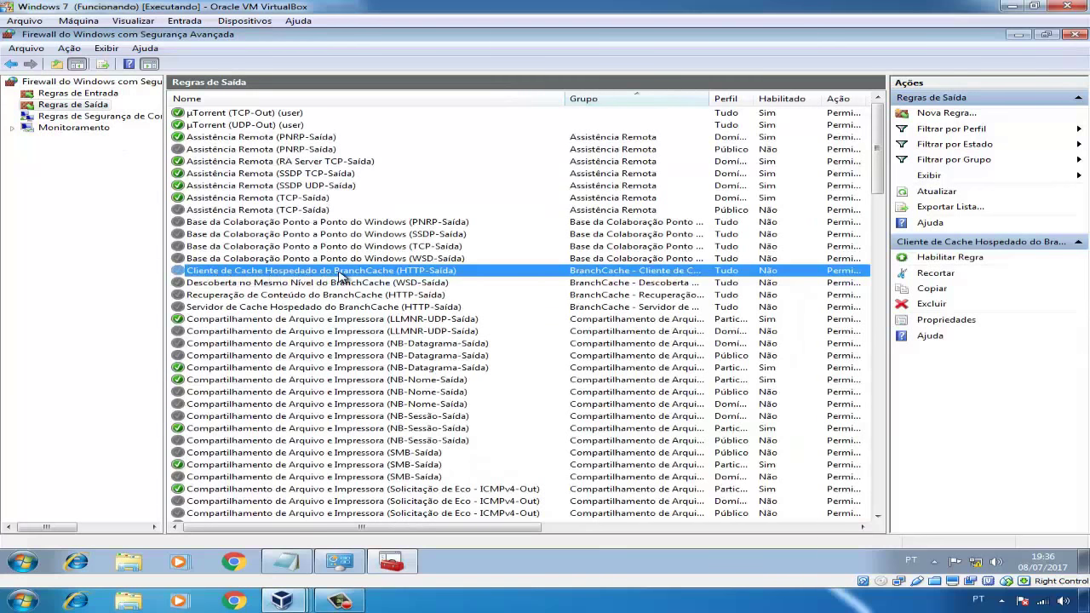
double_click(342, 276)
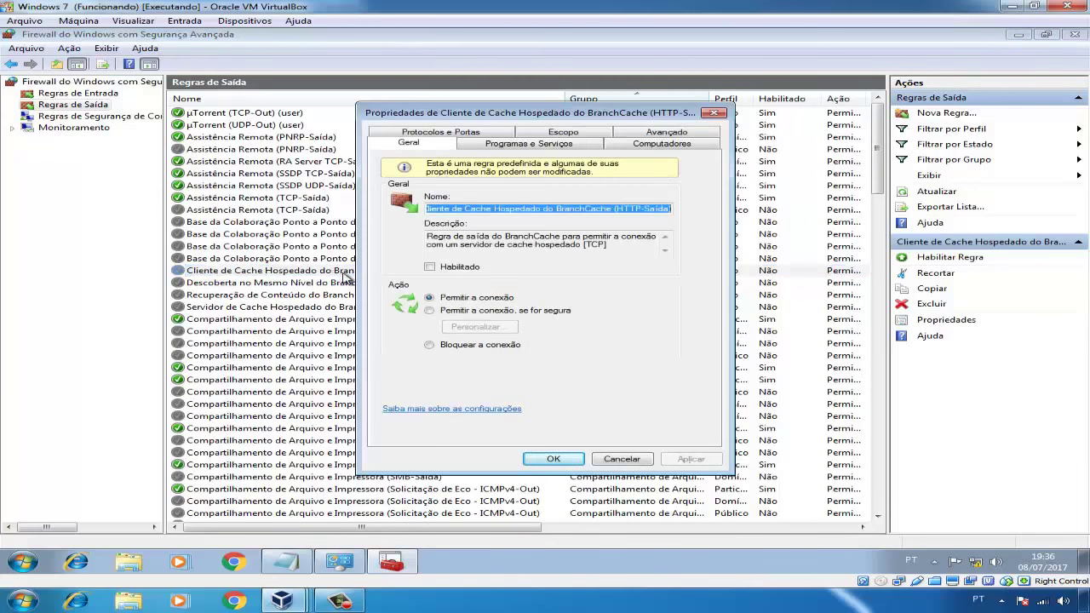
left_click(449, 272)
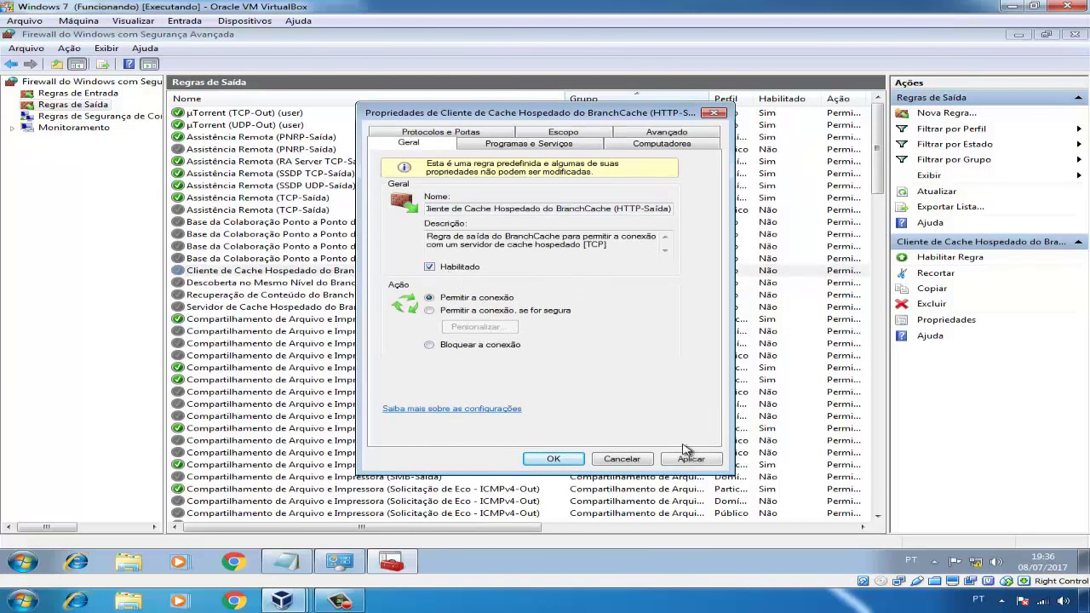
left_click(691, 459)
left_click(558, 460)
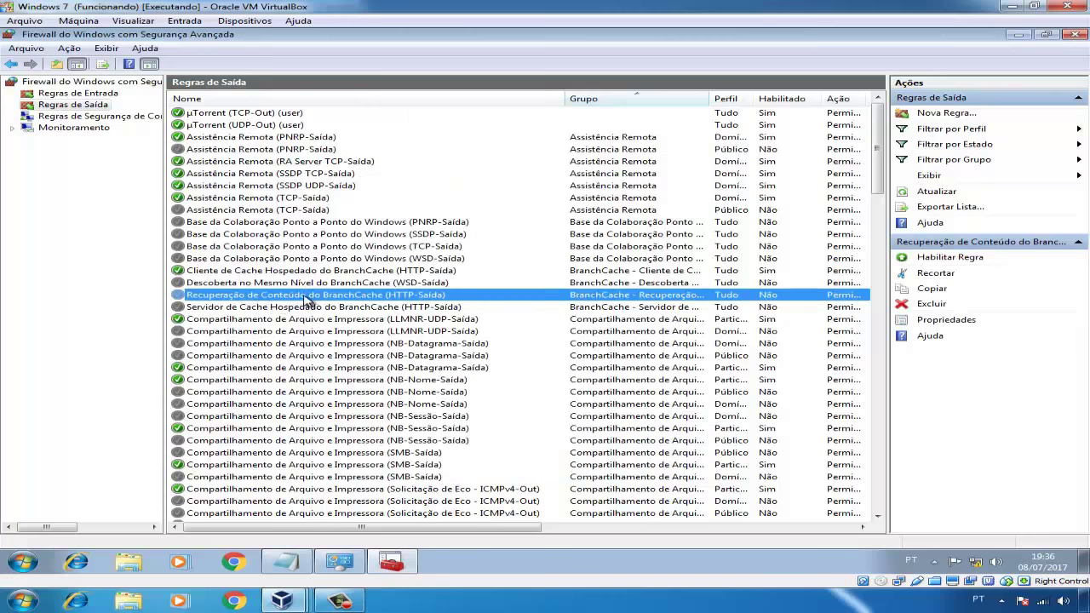
Enable the outbound rule Recuperação de Conteúdo do BranchCache (HTTP-Saída) and apply the change
double_click(306, 299)
left_click(429, 266)
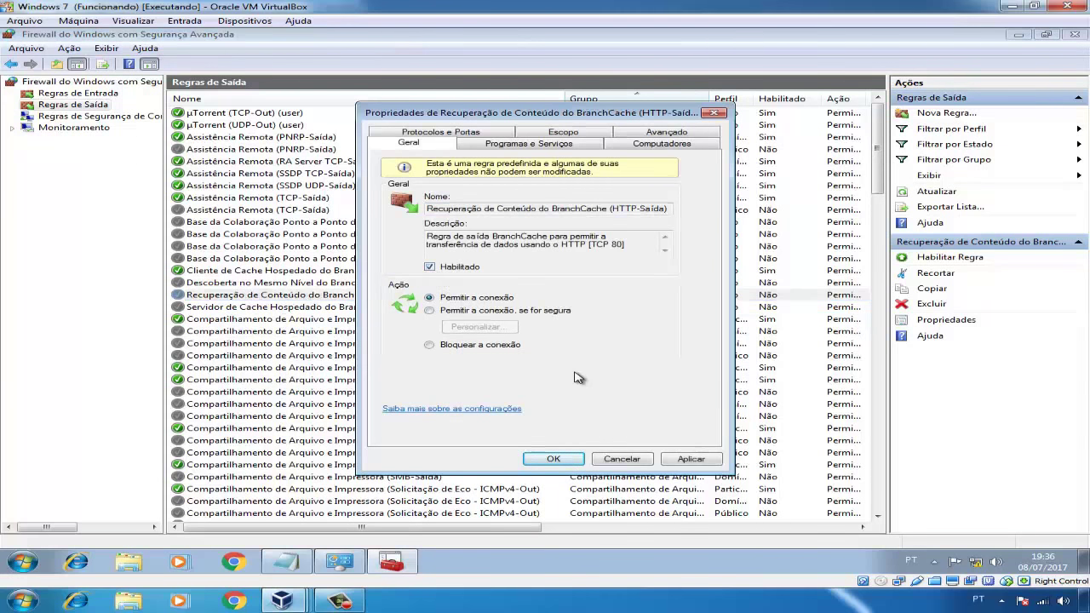
left_click(691, 459)
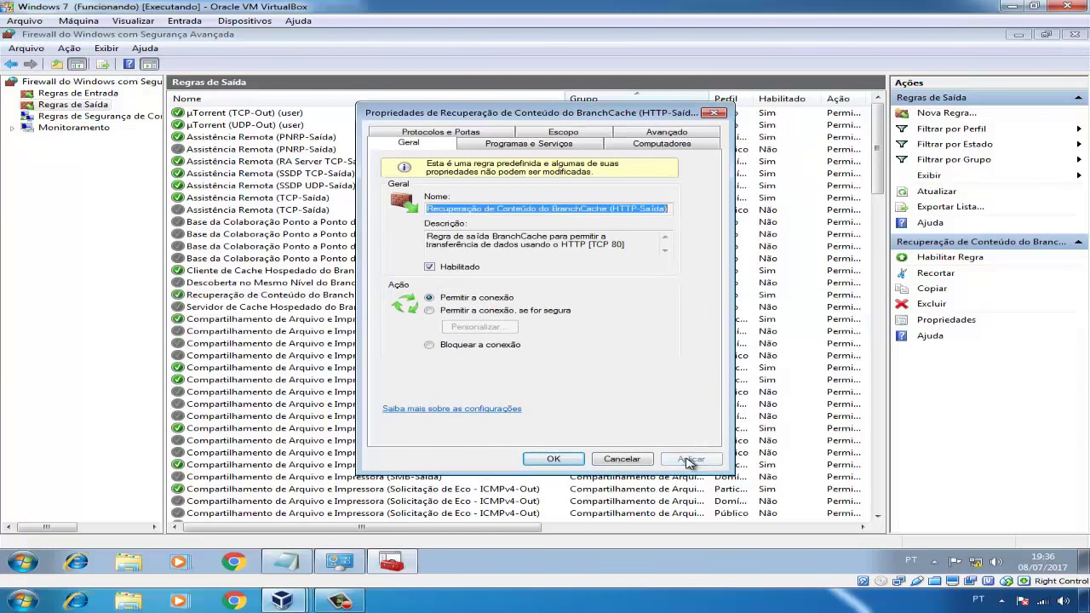
left_click(554, 459)
Check the next task in the tarefas notes and close the advanced firewall console
key("alt+Tab")
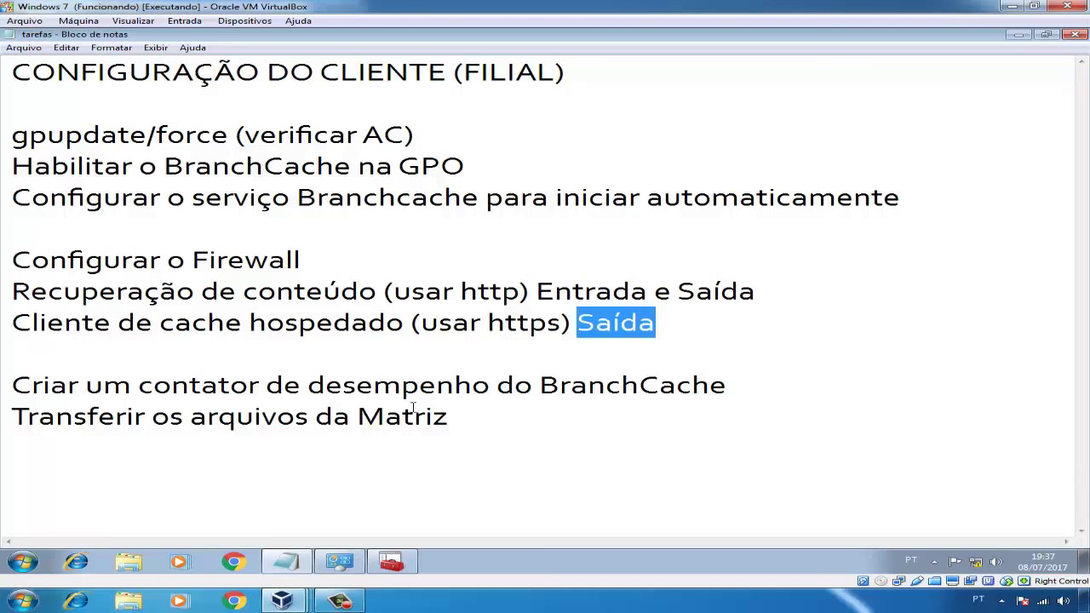
left_click(396, 562)
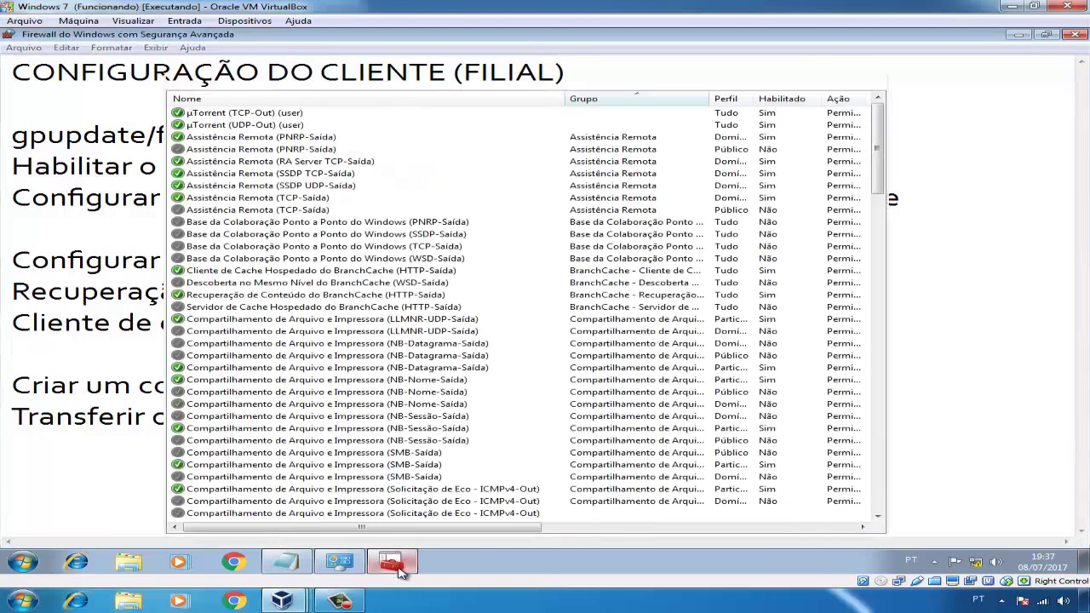
left_click(1077, 36)
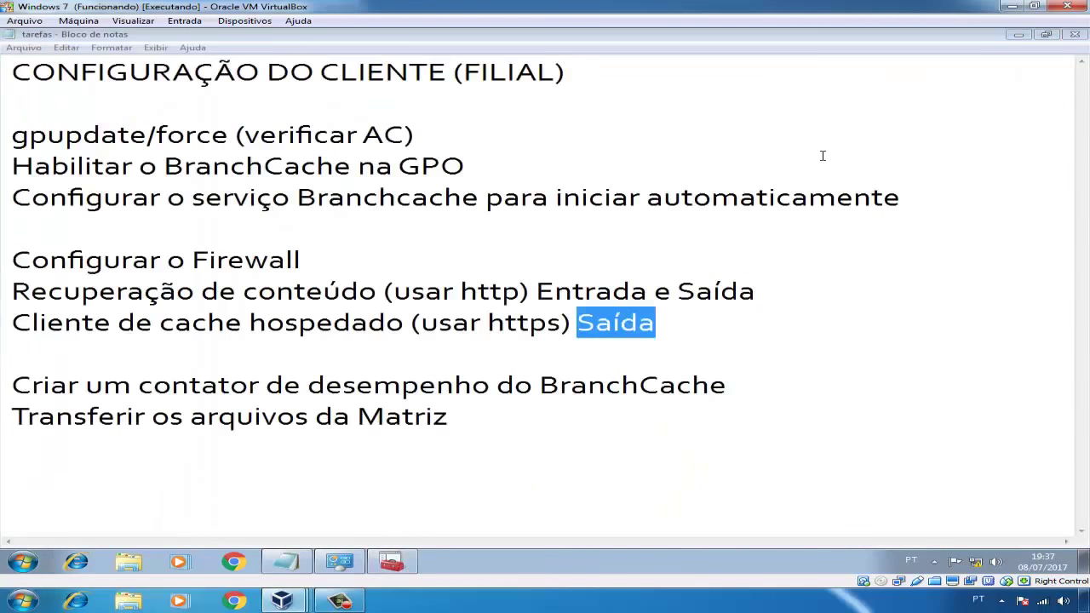
left_click(402, 324)
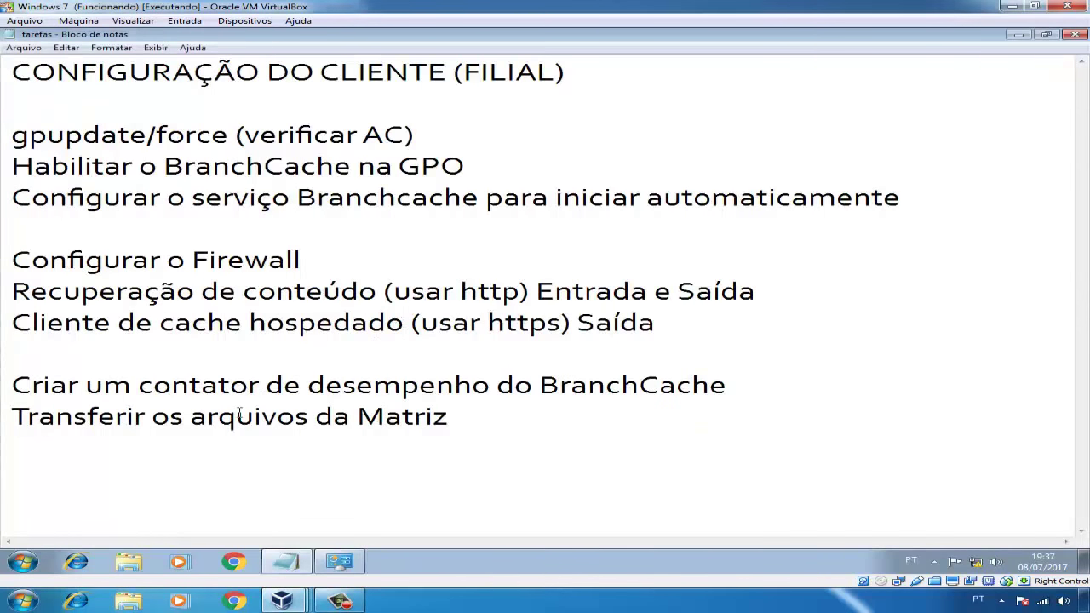
Open the Monitor de Desempenho from Ferramentas Administrativas in the Painel de Controle's Sistema e Segurança category
left_click(23, 562)
left_click(290, 433)
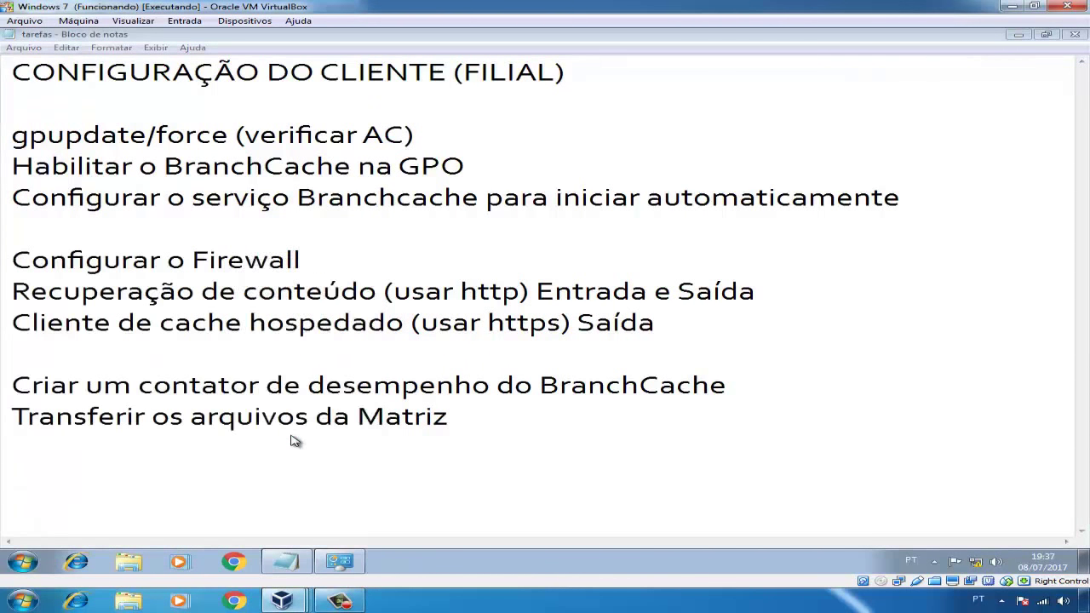
left_click(388, 213)
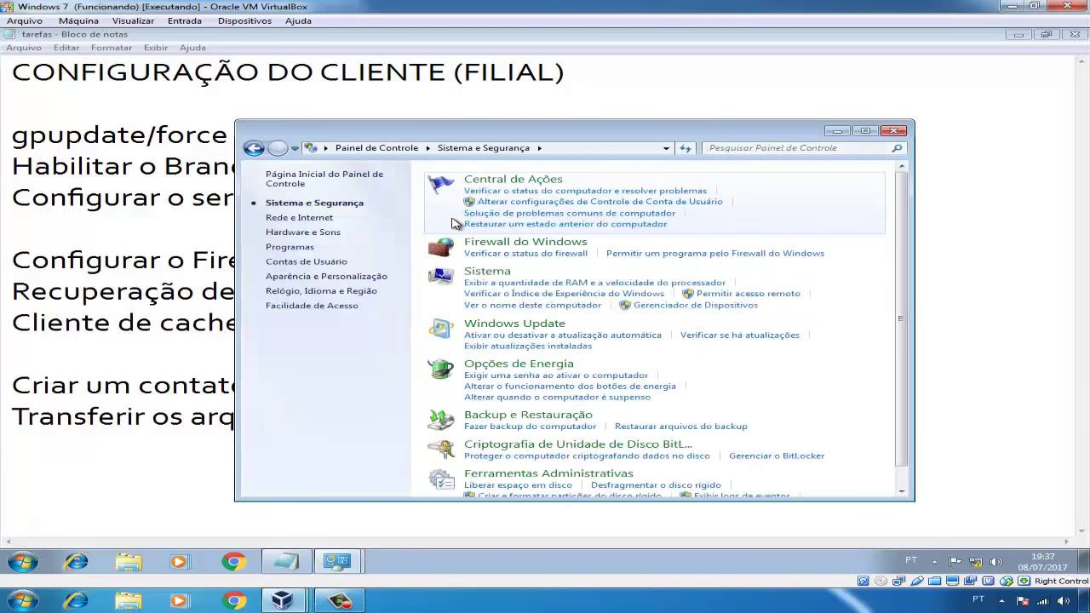
left_click(579, 473)
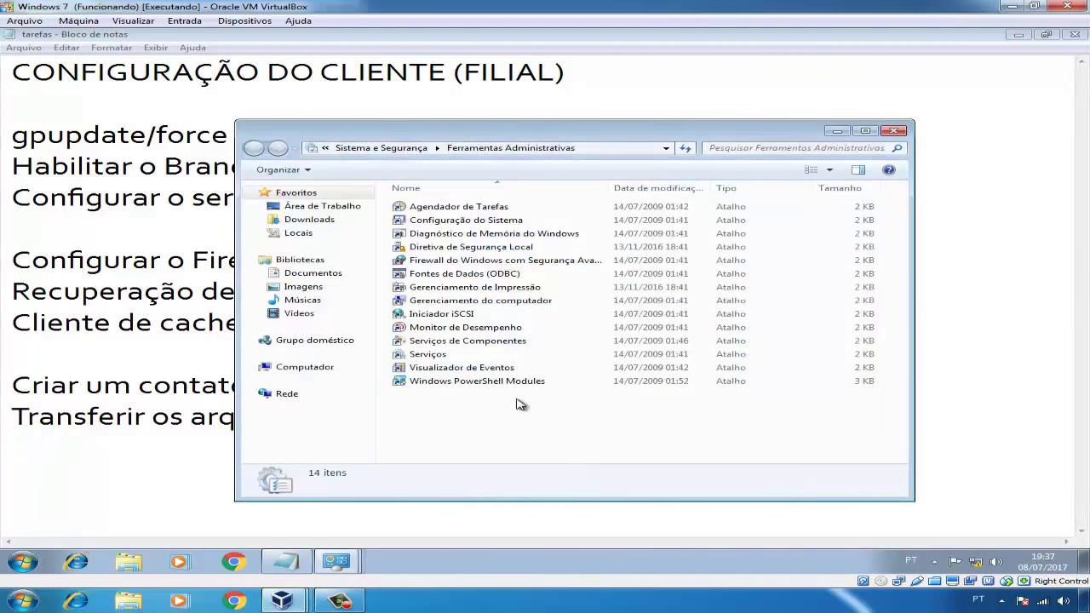
double_click(491, 334)
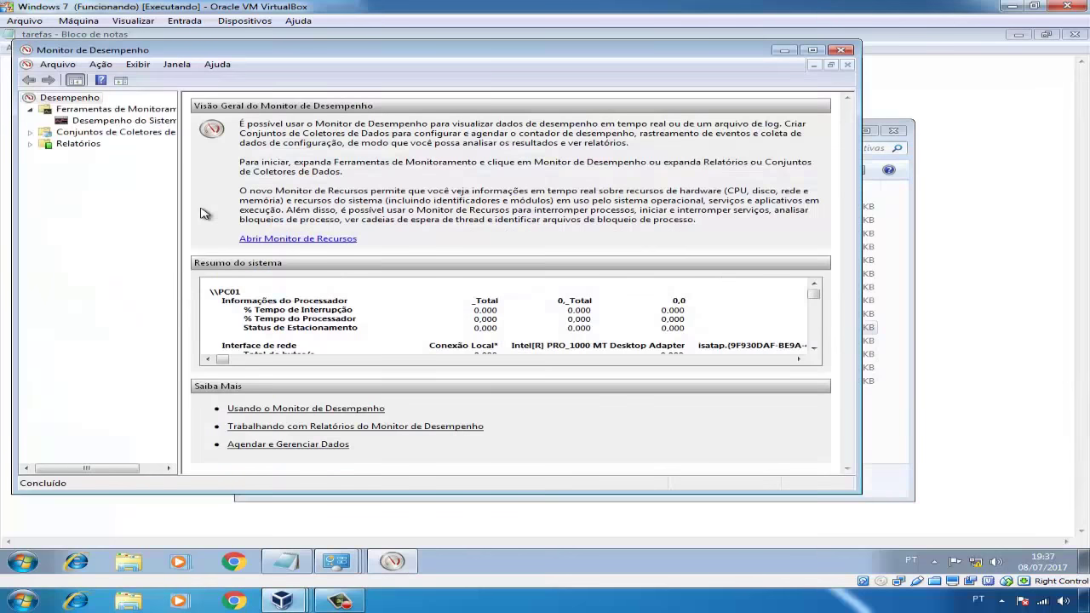
Remove all existing counters from the Desempenho do Sistema graph
left_click(128, 122)
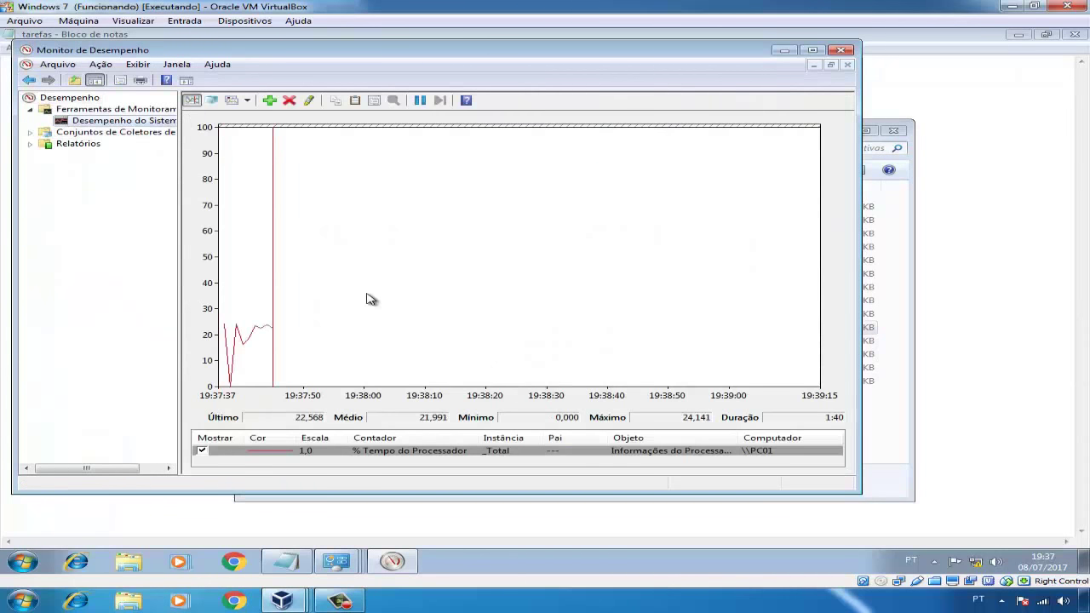
right_click(391, 452)
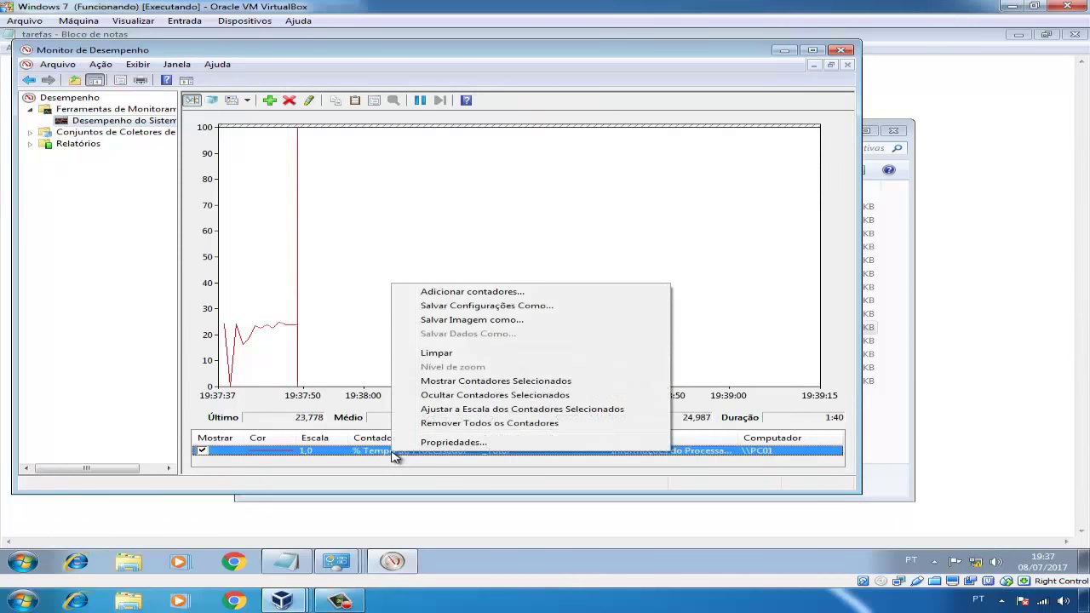
left_click(451, 424)
left_click(499, 299)
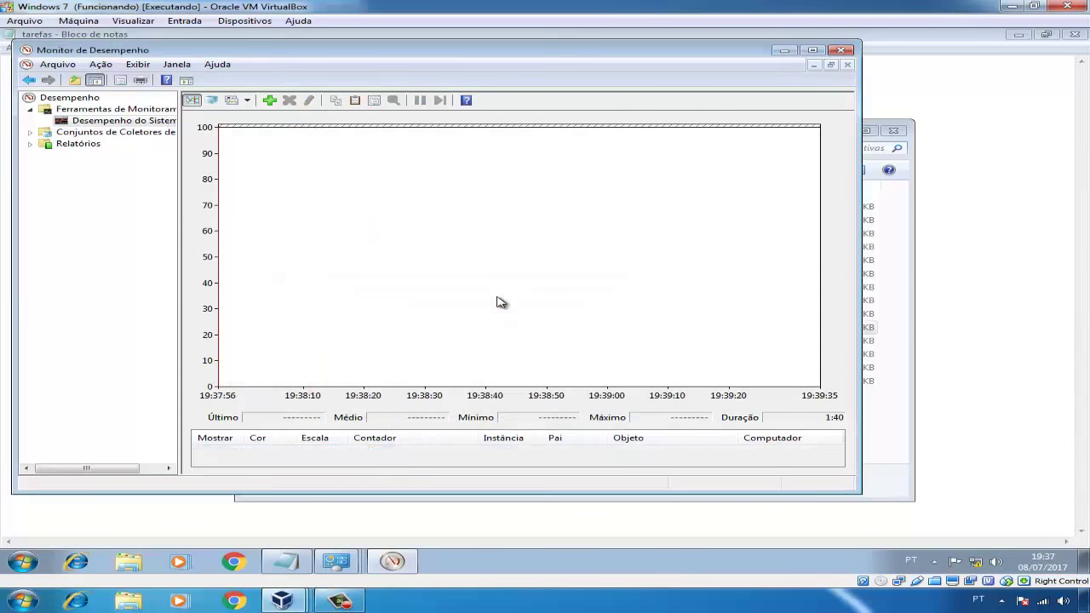
Add all BranchCache counters of the local computer to the performance graph
left_click(270, 100)
left_click_drag(411, 232, 412, 205)
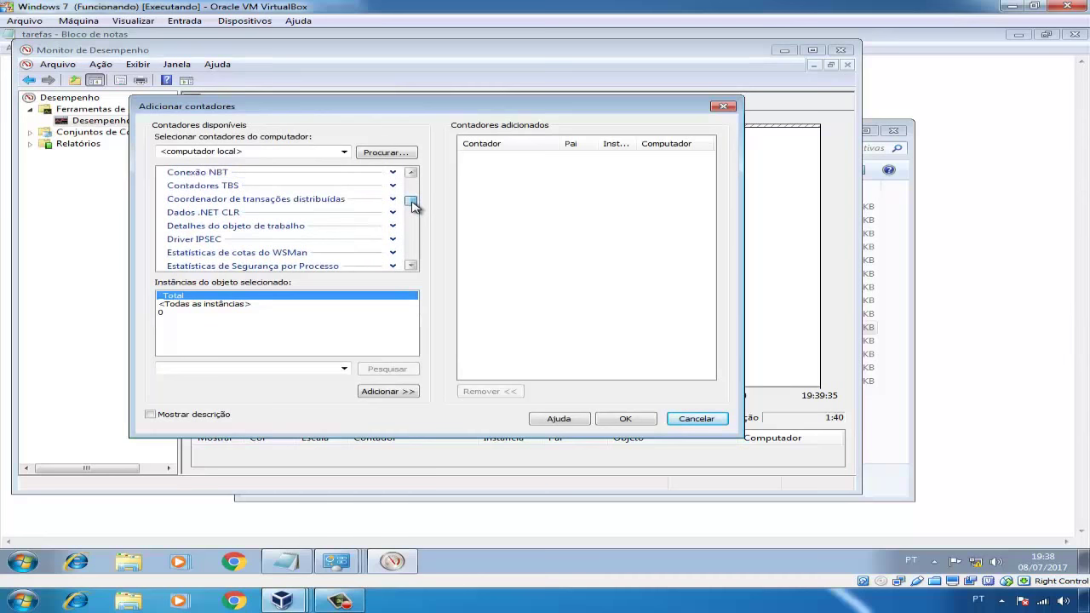
scroll(413, 204, "up", 2)
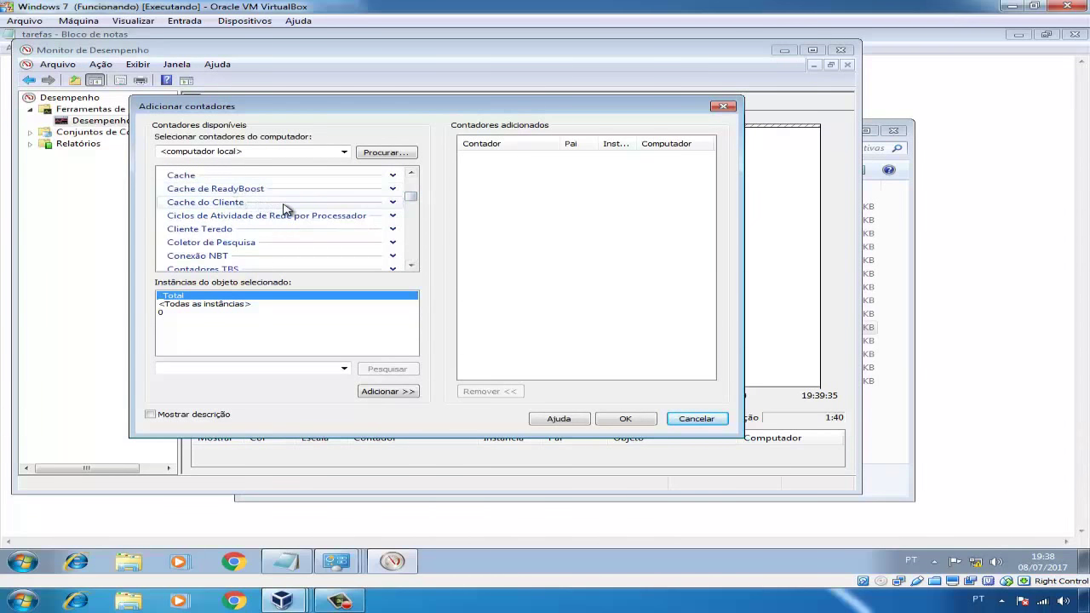
scroll(221, 204, "up", 1)
left_click(221, 203)
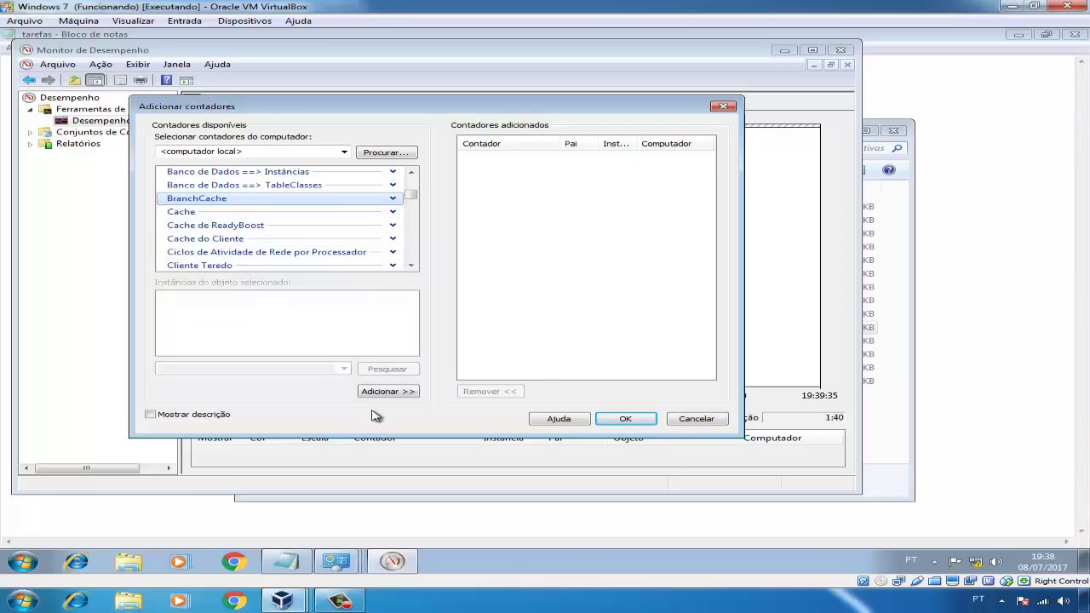
left_click(395, 393)
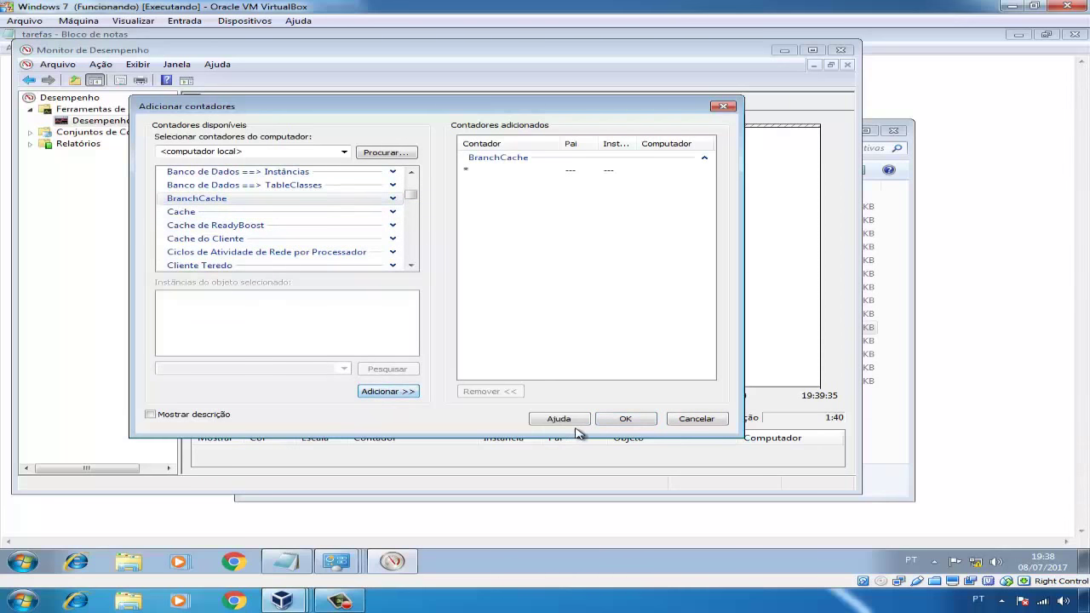
left_click(626, 420)
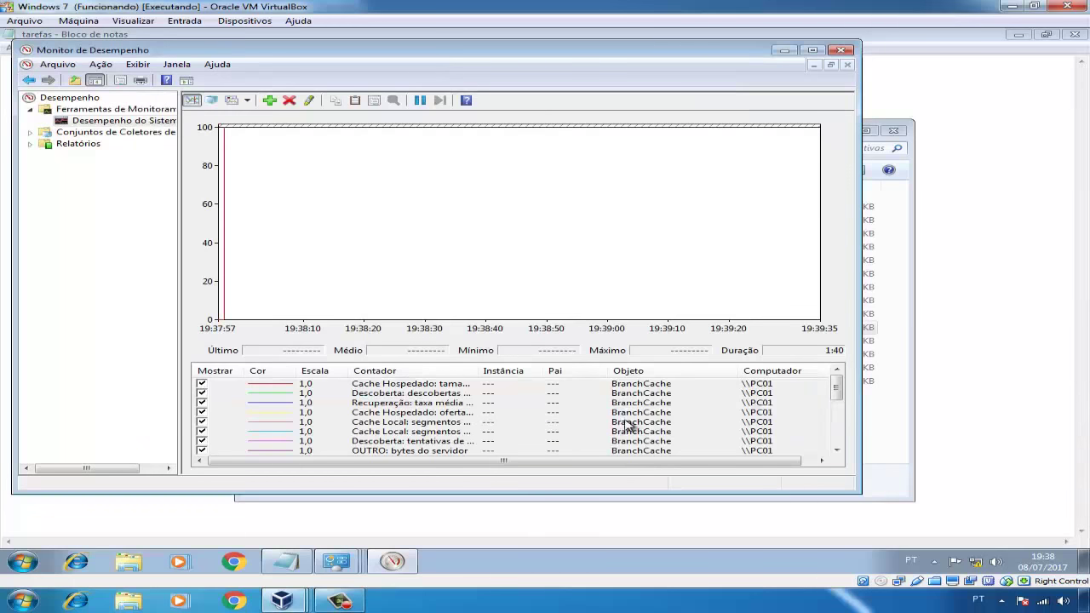
Display the BranchCache counters in the Relatar view and clear the Monitor de Desempenho and Painel de Controle windows off the desktop
left_click(247, 101)
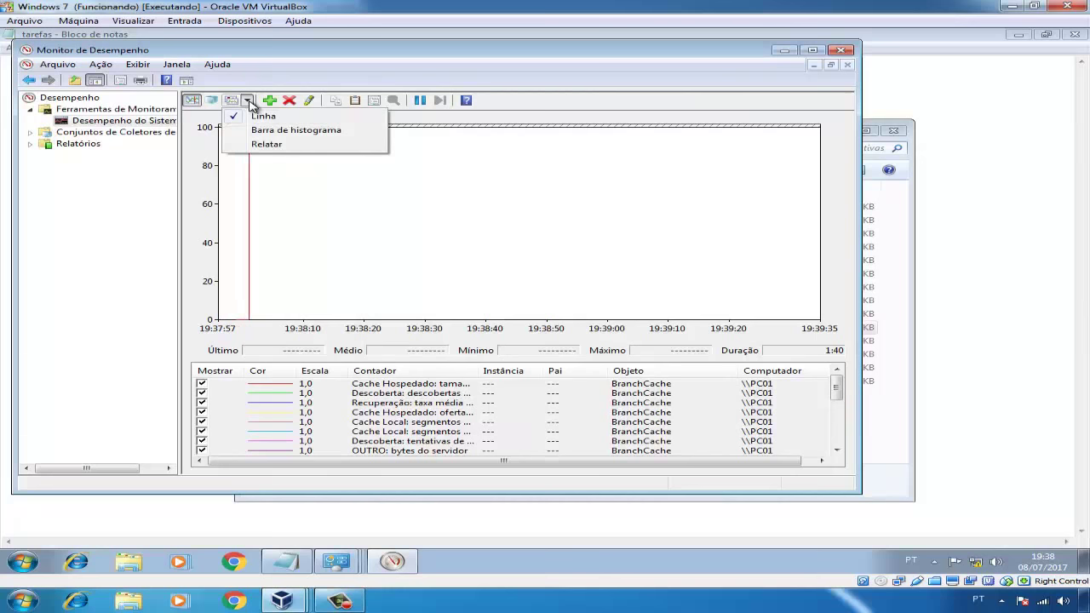
left_click(266, 146)
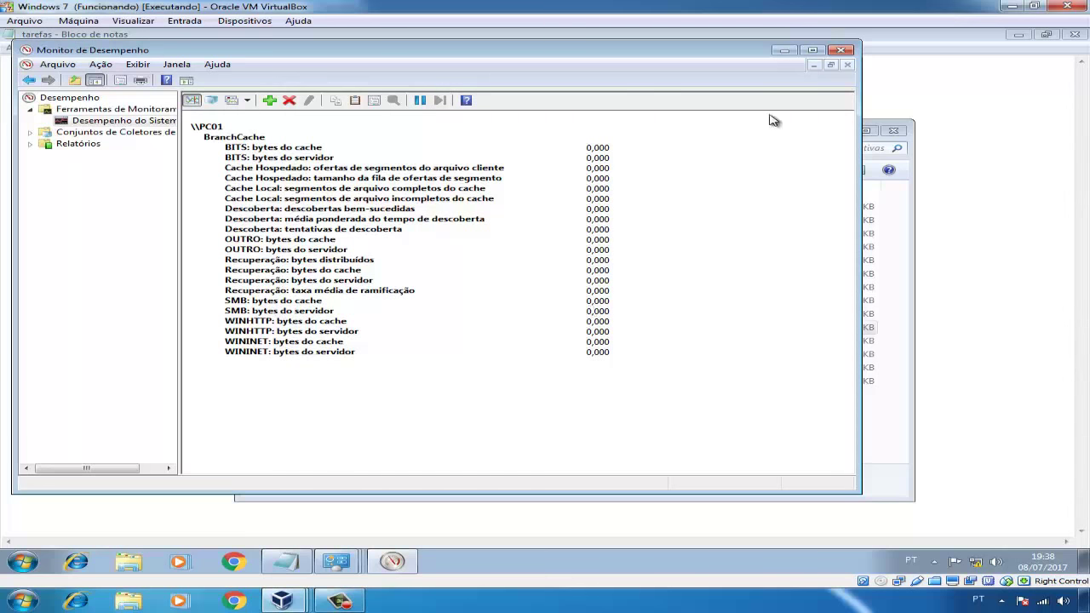
left_click(784, 50)
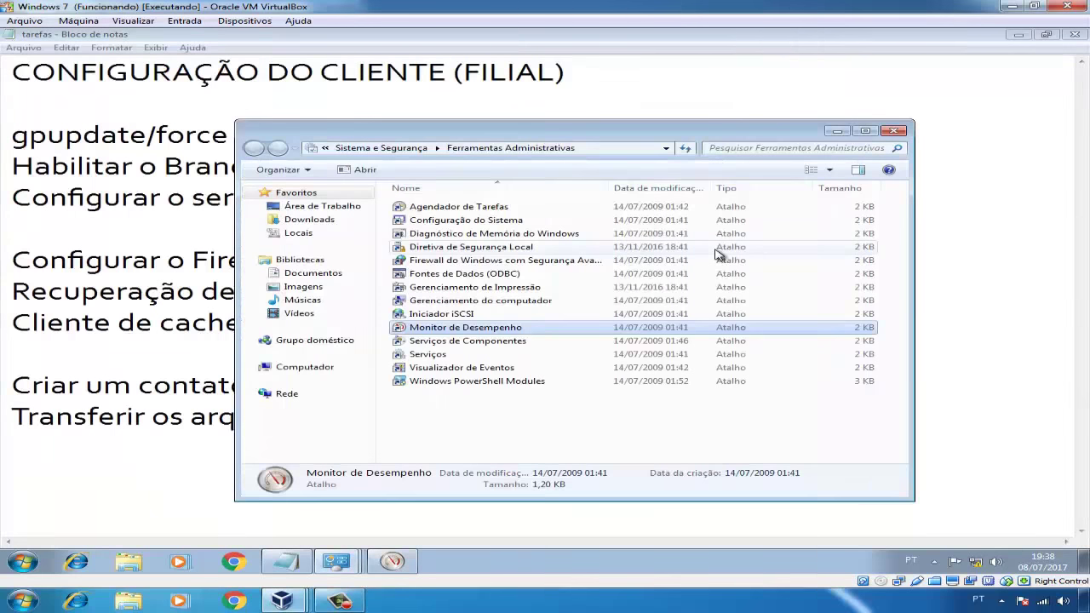
key("alt+Up")
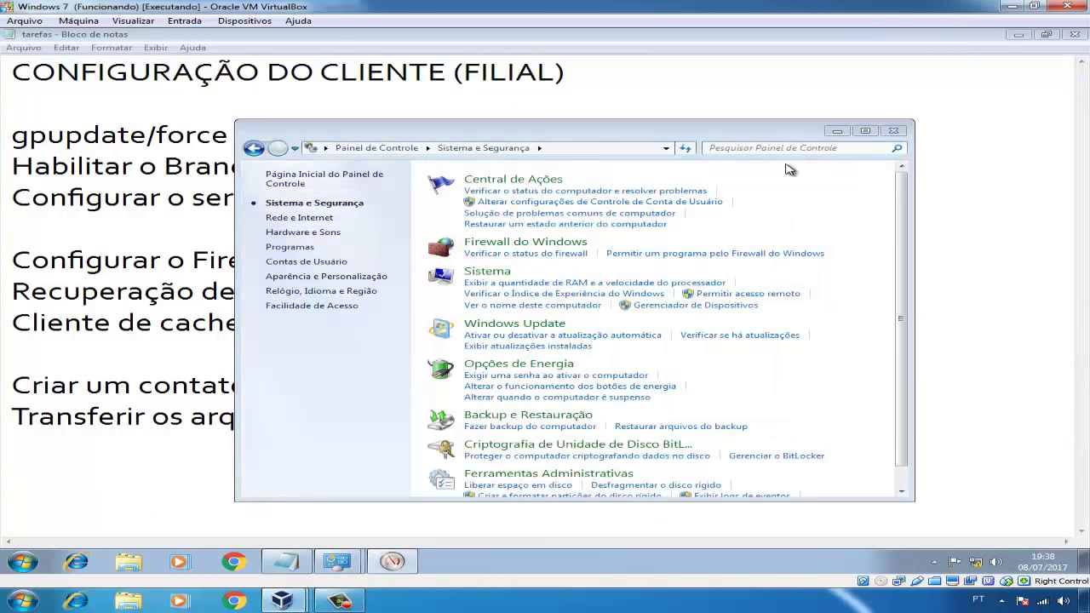
left_click(893, 130)
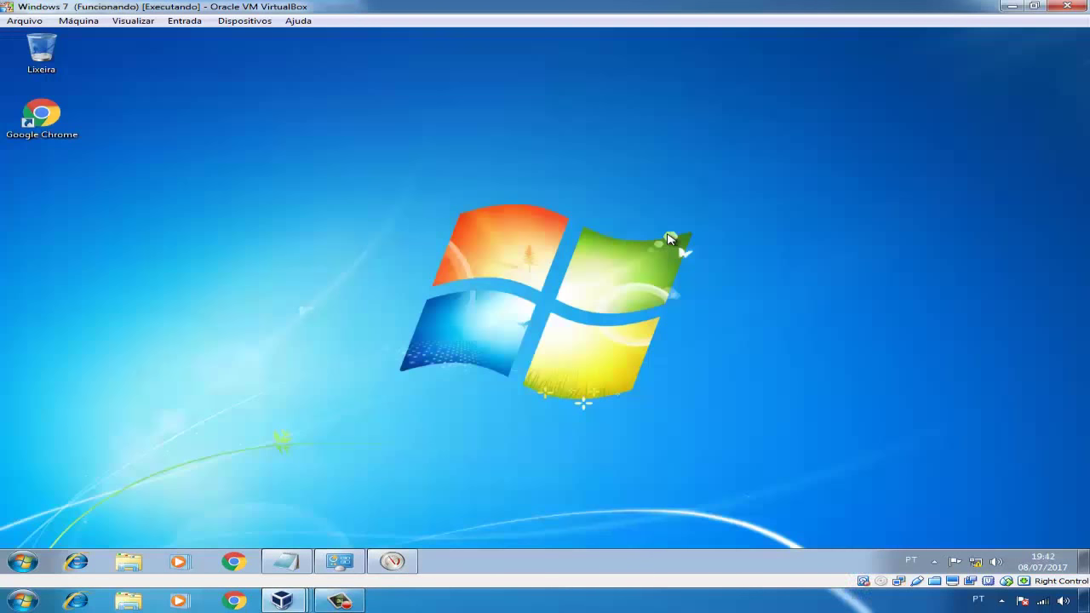
Open the Arquivos share on \\servidor01 in the file explorer
key("super+e")
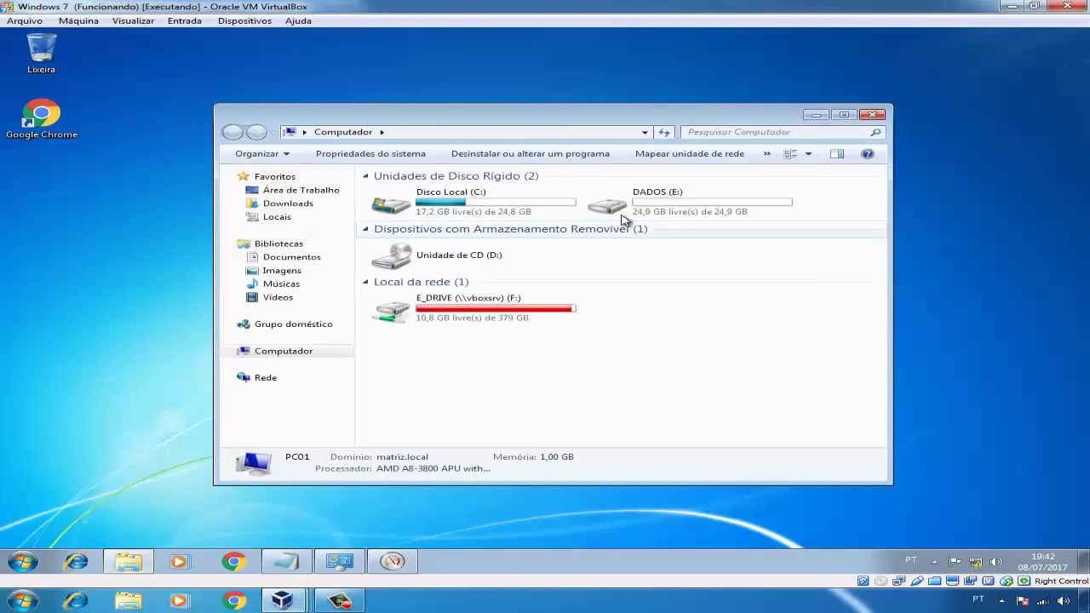
left_click(546, 134)
type("\\\\servi")
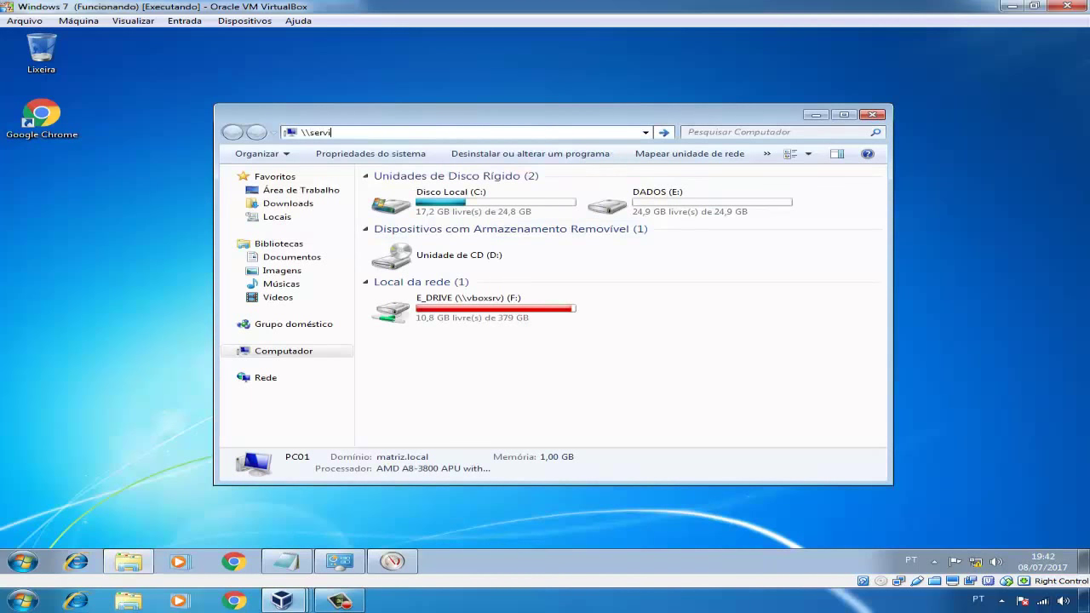
type("dor01")
key("Return")
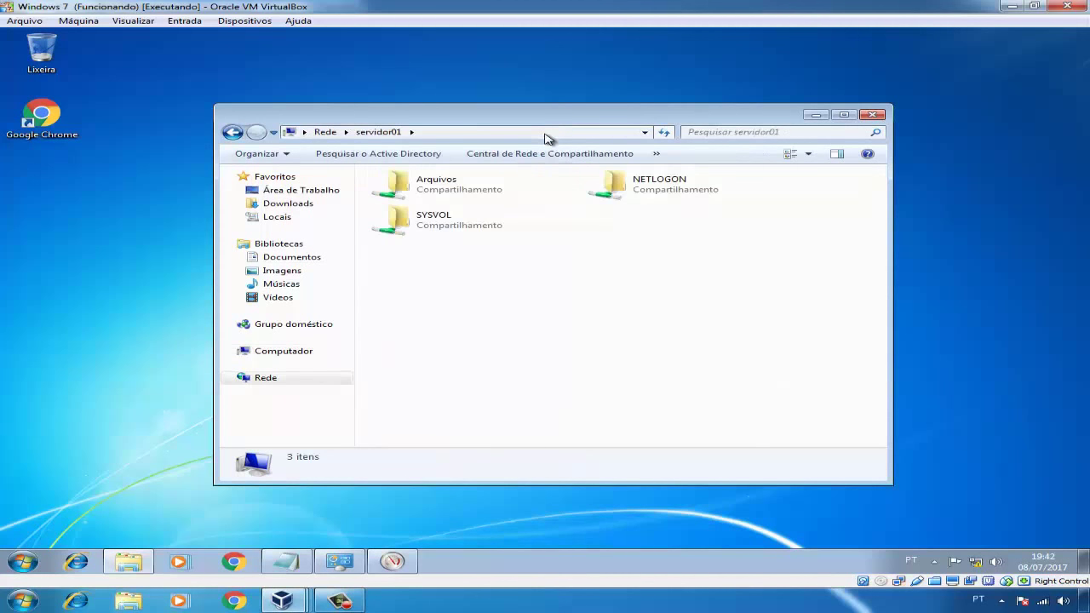
double_click(444, 192)
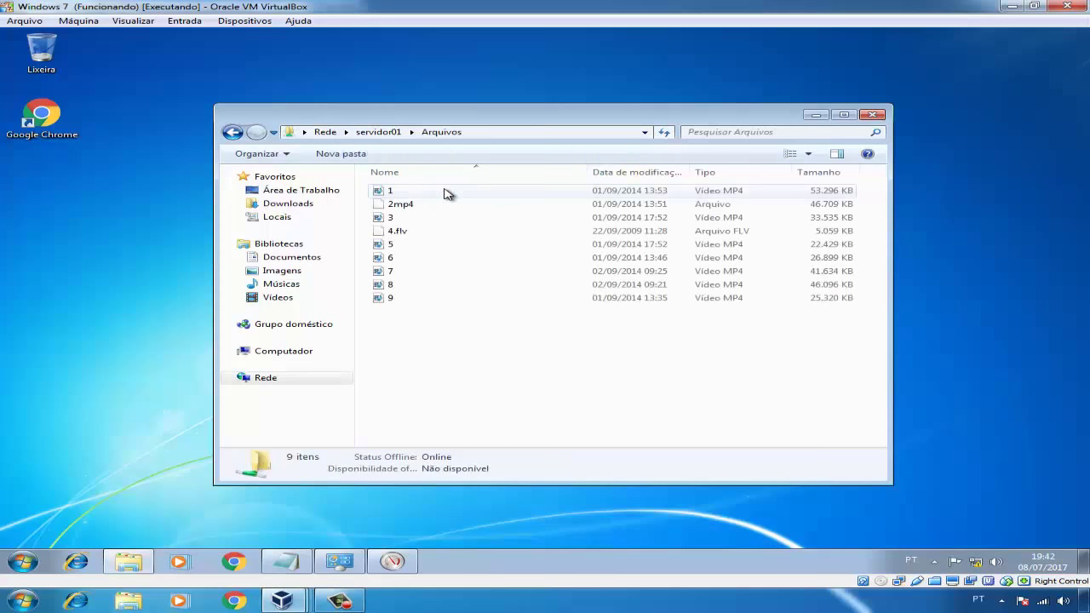
Copy all files of the Arquivos share into a new desktop folder with the default name Nova pasta
left_click_drag(432, 353, 409, 192)
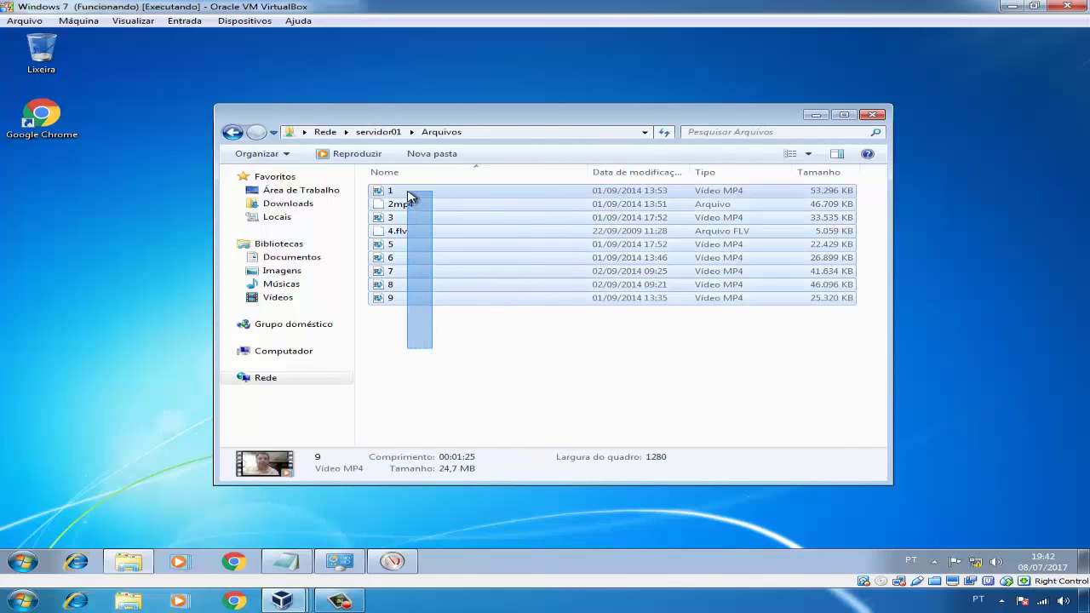
right_click(43, 231)
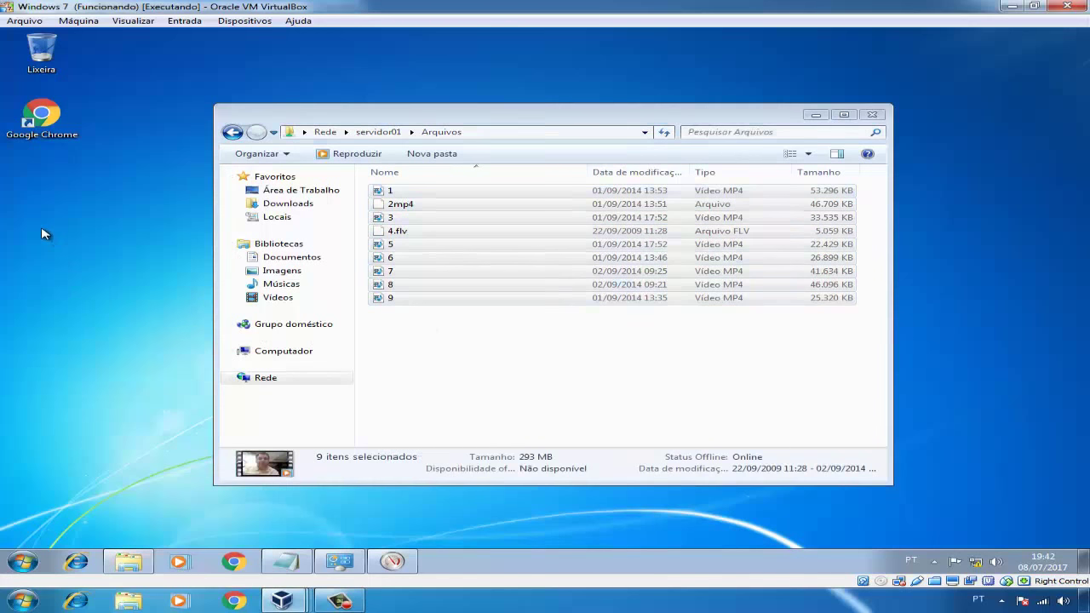
mouse_move(83, 313)
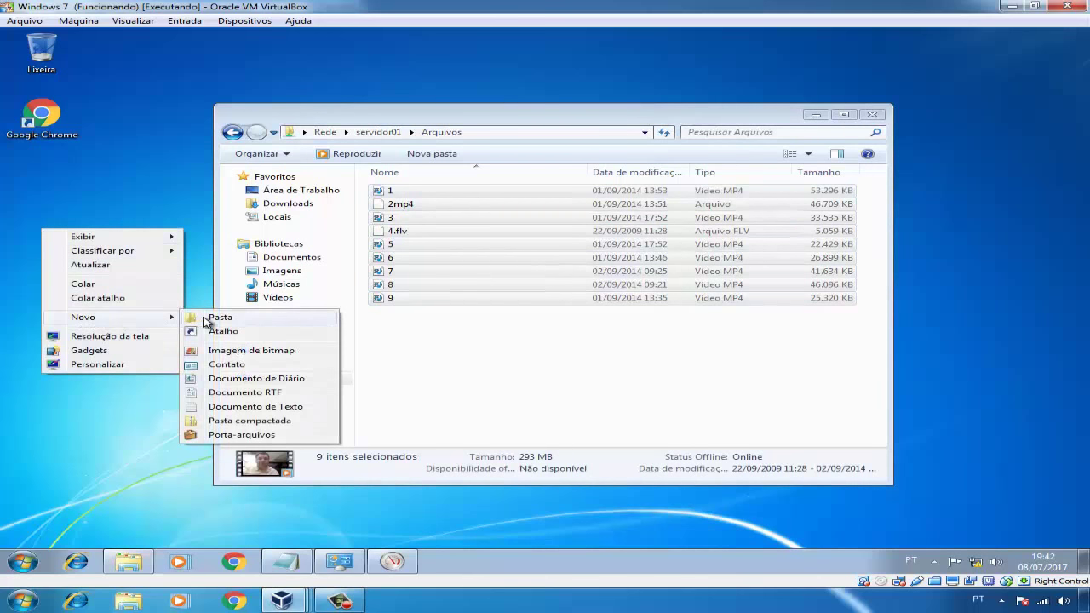
left_click(220, 316)
key("Return")
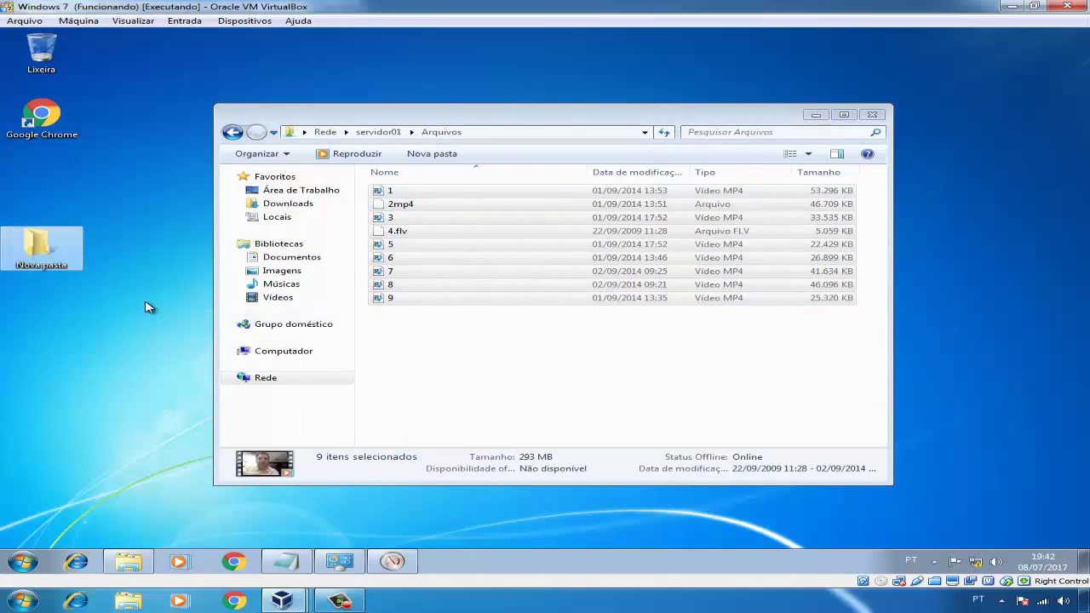
key("Return")
key("ctrl+v")
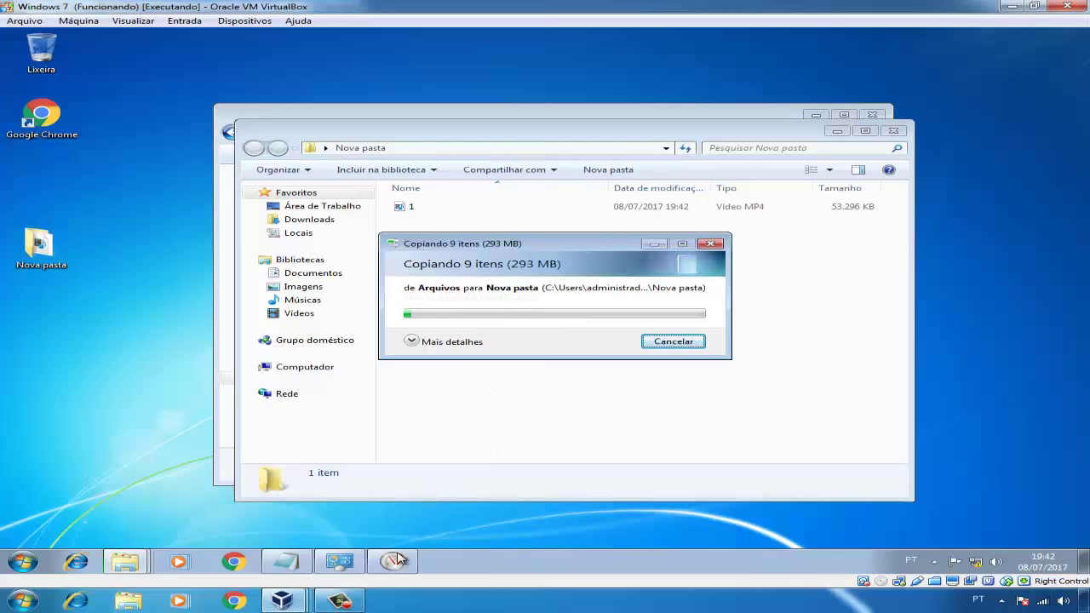
Check the BranchCache counters and the copy progress during the transfer, and close the Nova pasta window once copying ends
left_click(396, 560)
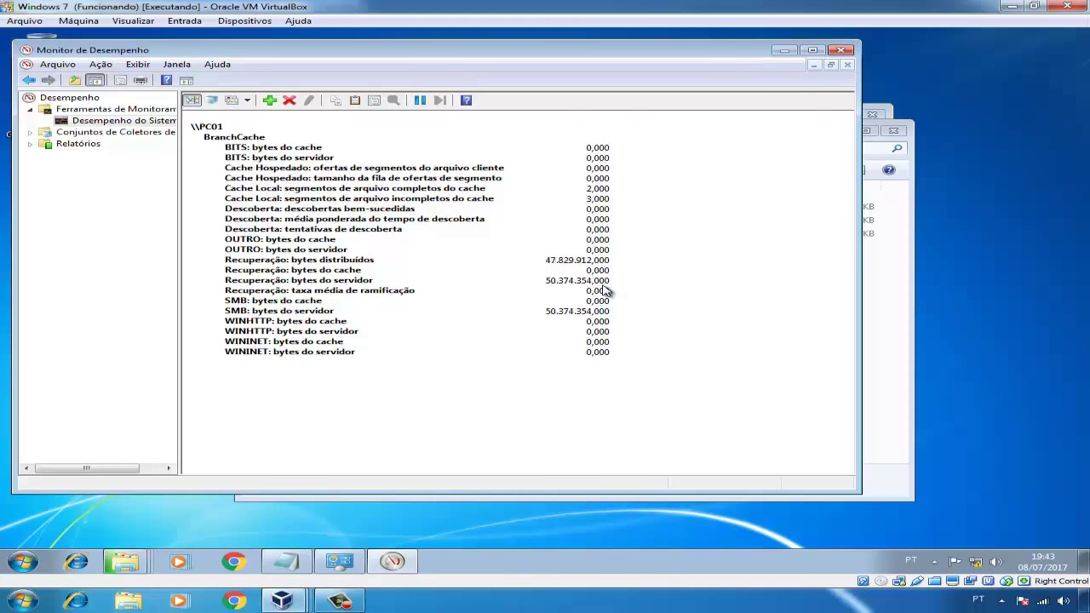
mouse_move(135, 562)
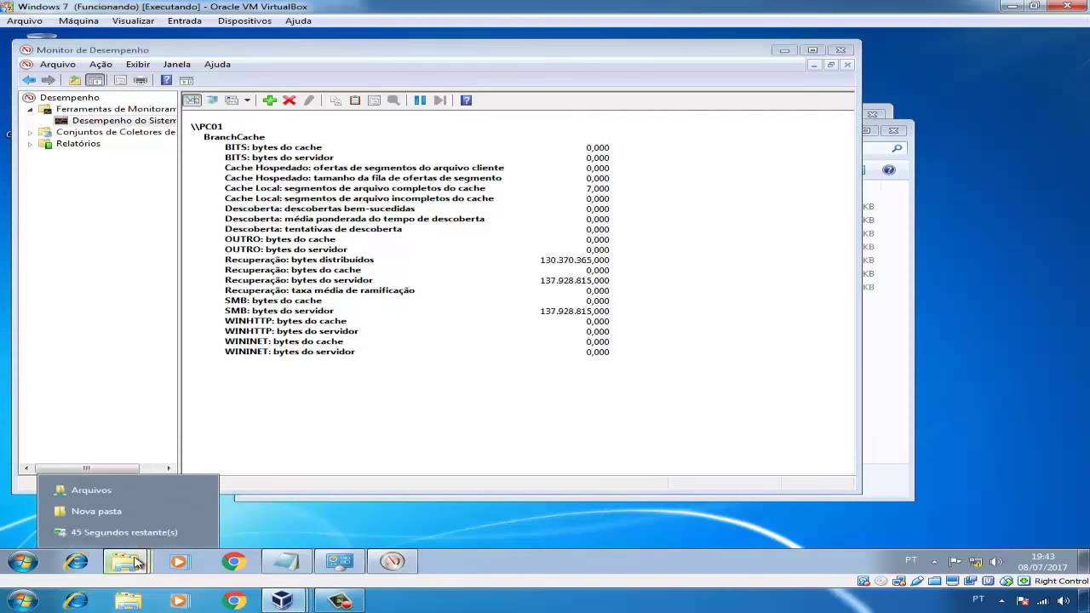
left_click(145, 531)
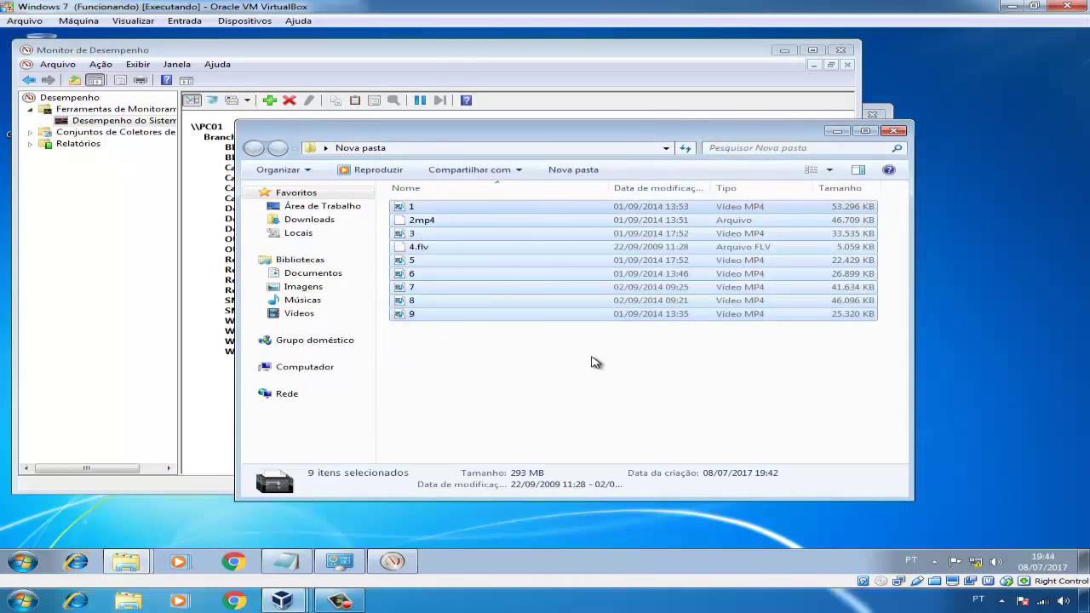
left_click(894, 130)
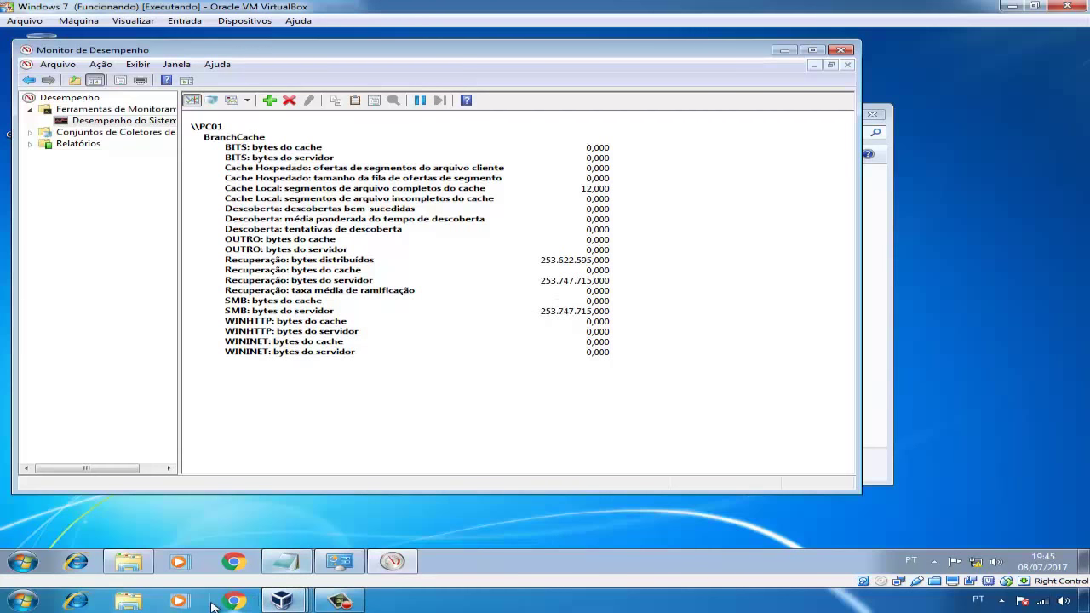
Switch to the Windows Server 2008 2 virtual machine and rerun netsh branchcache show localcache to check the hosted cache
mouse_move(282, 600)
left_click(126, 547)
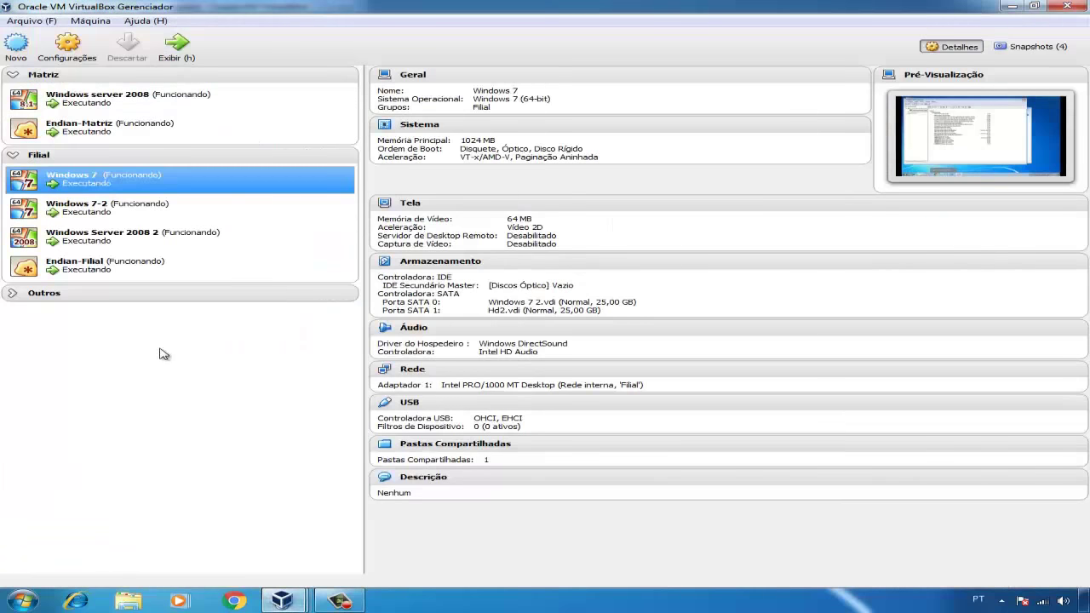
double_click(143, 241)
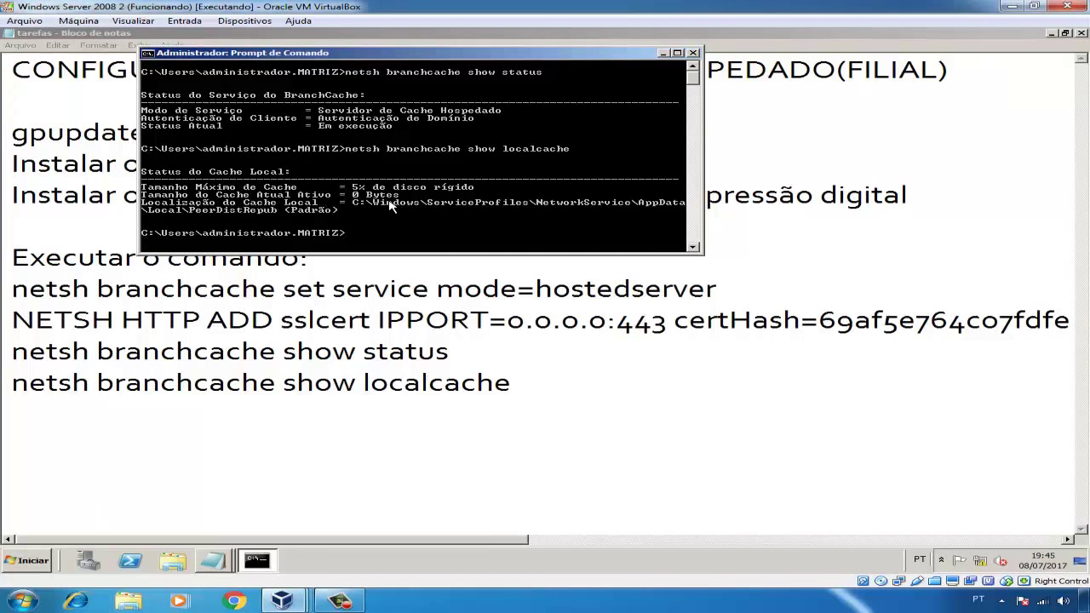
key("Up")
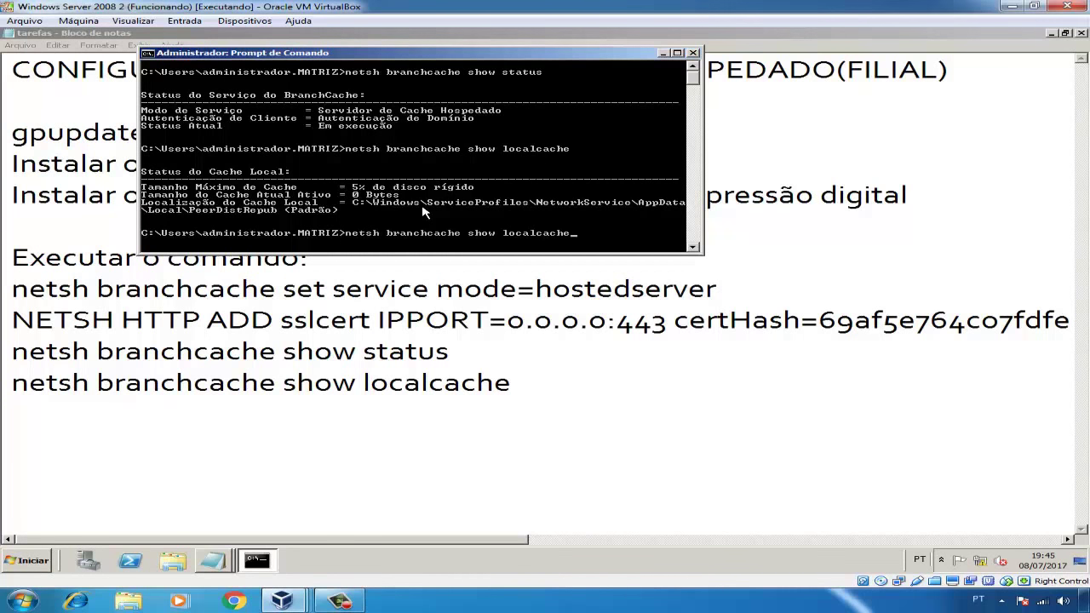
key("Return")
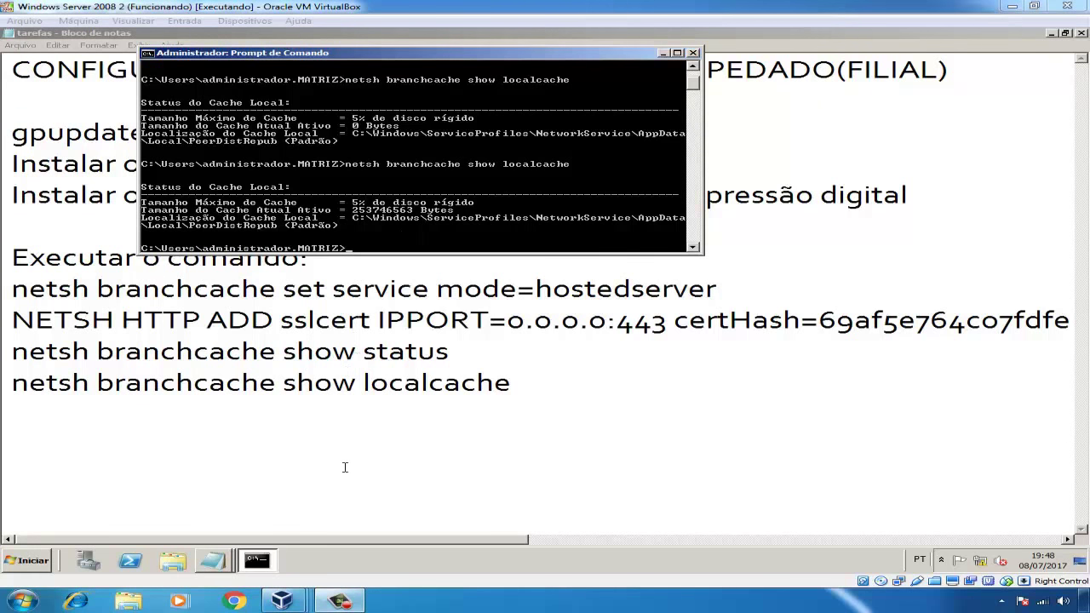
Switch to the Windows 7-2 virtual machine and open the tarefas text file from Disco Local (C:)
mouse_move(281, 601)
left_click(139, 554)
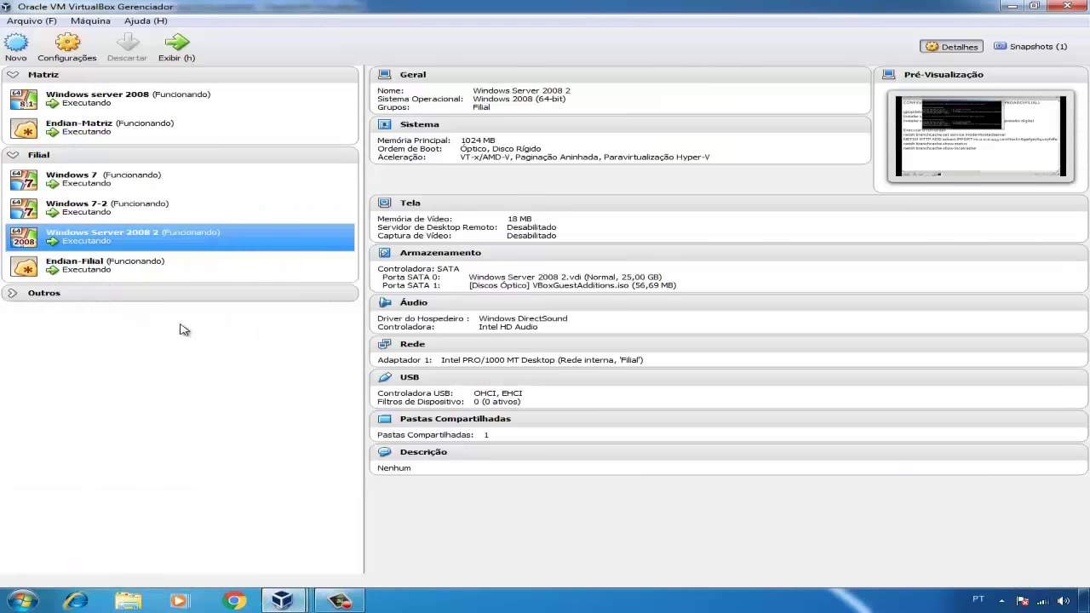
double_click(164, 208)
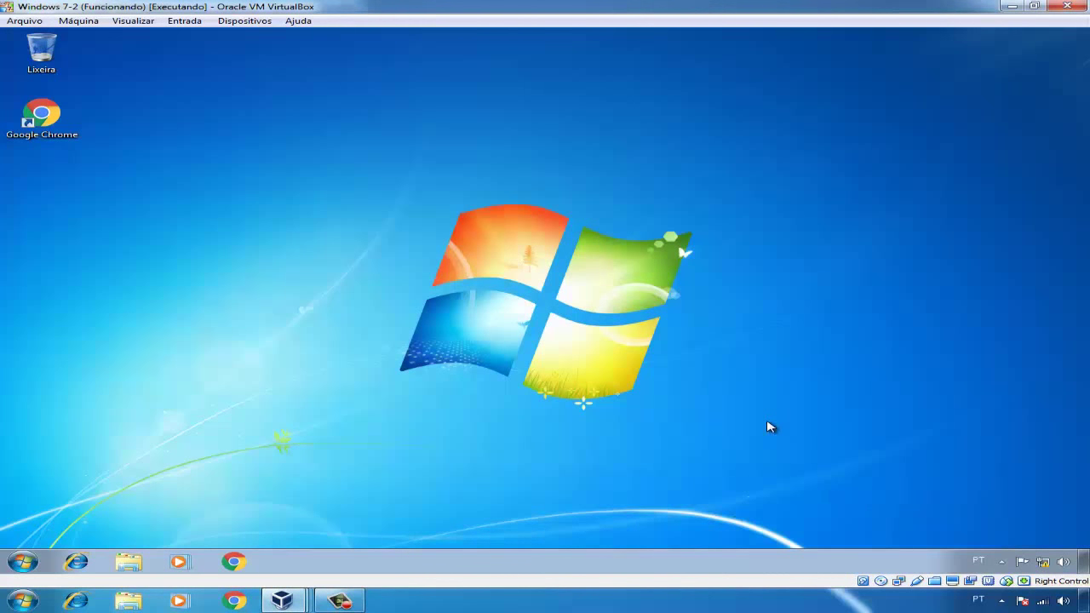
key("super+e")
double_click(490, 202)
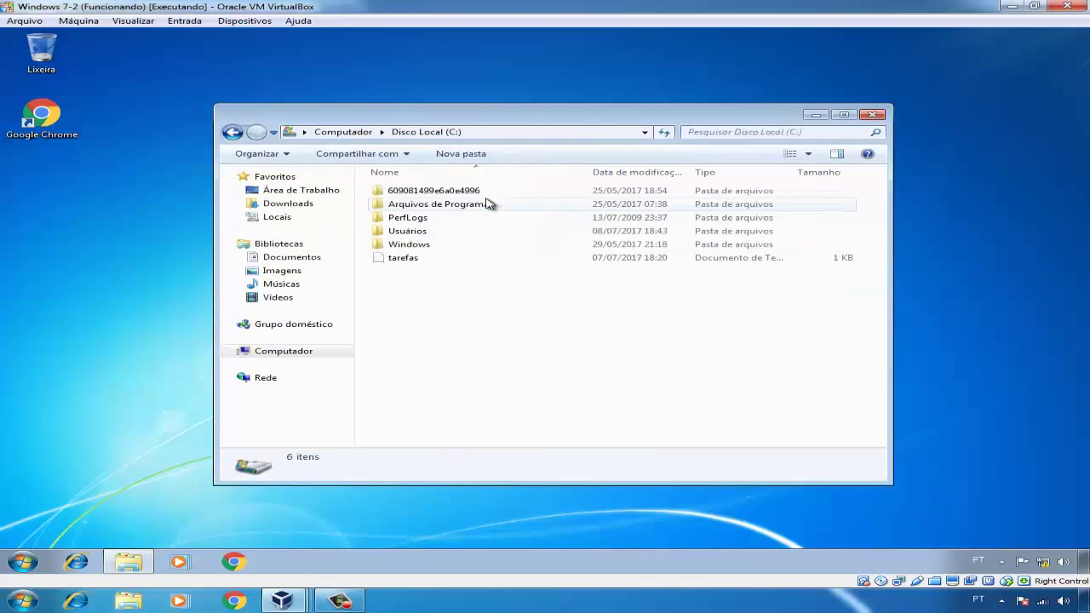
key("t")
key("Return")
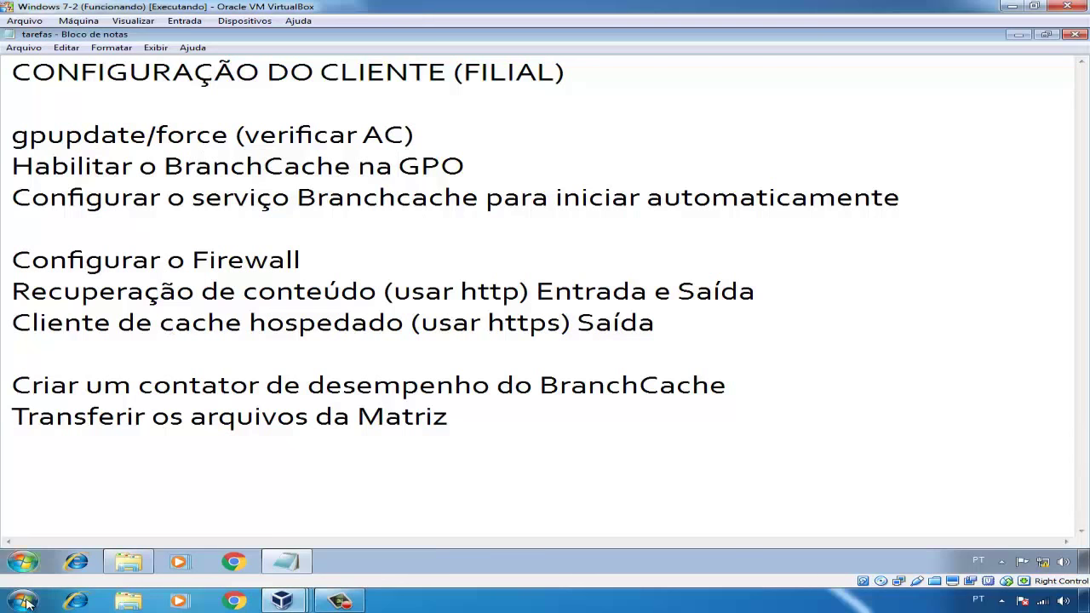
Force a group policy update on the Windows 7-2 client with gpupdate /force
left_click(24, 563)
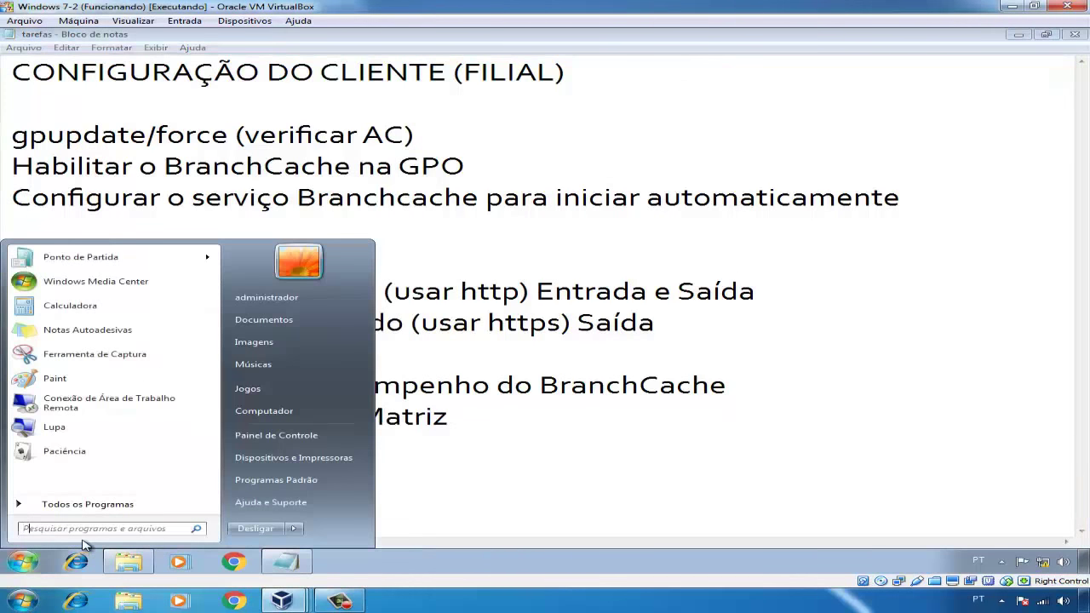
type("gpupdate /force")
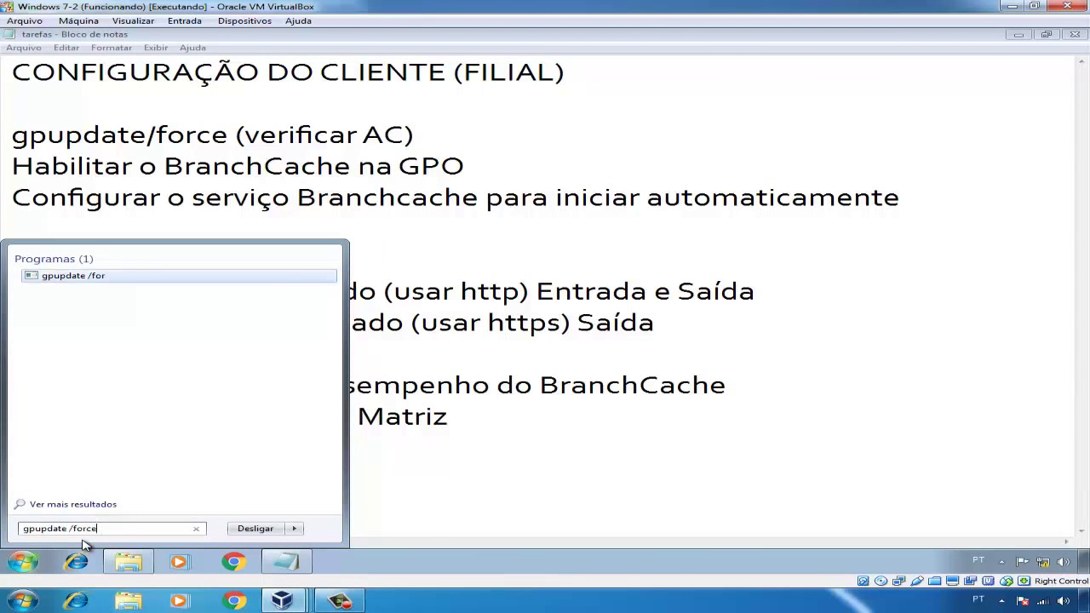
key("Return")
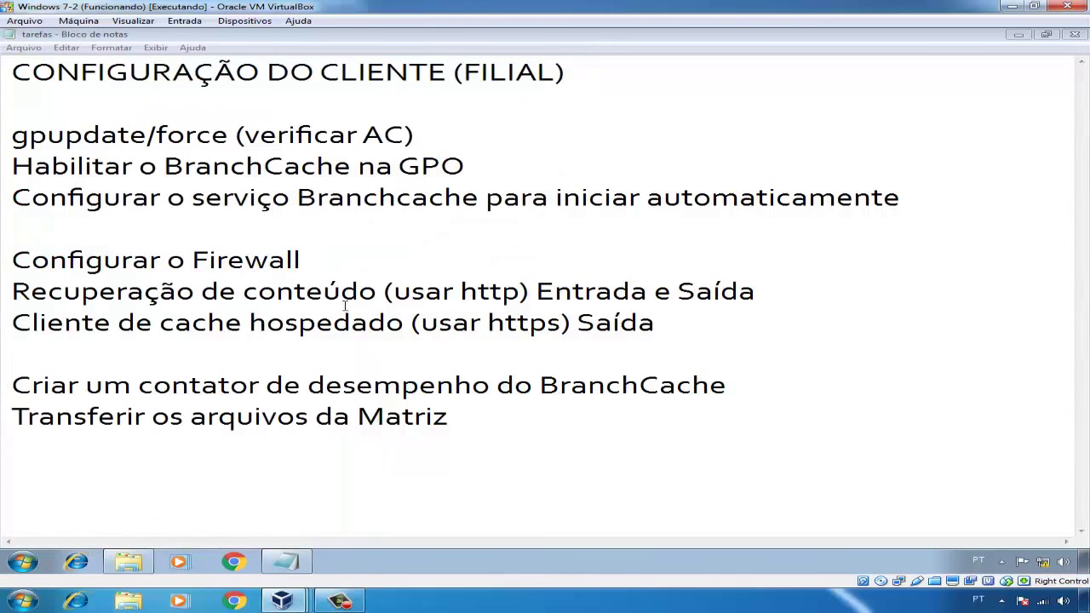
Open an empty mmc console on Windows 7-2 and add the Certificados snap-in for the local computer account
left_click(23, 562)
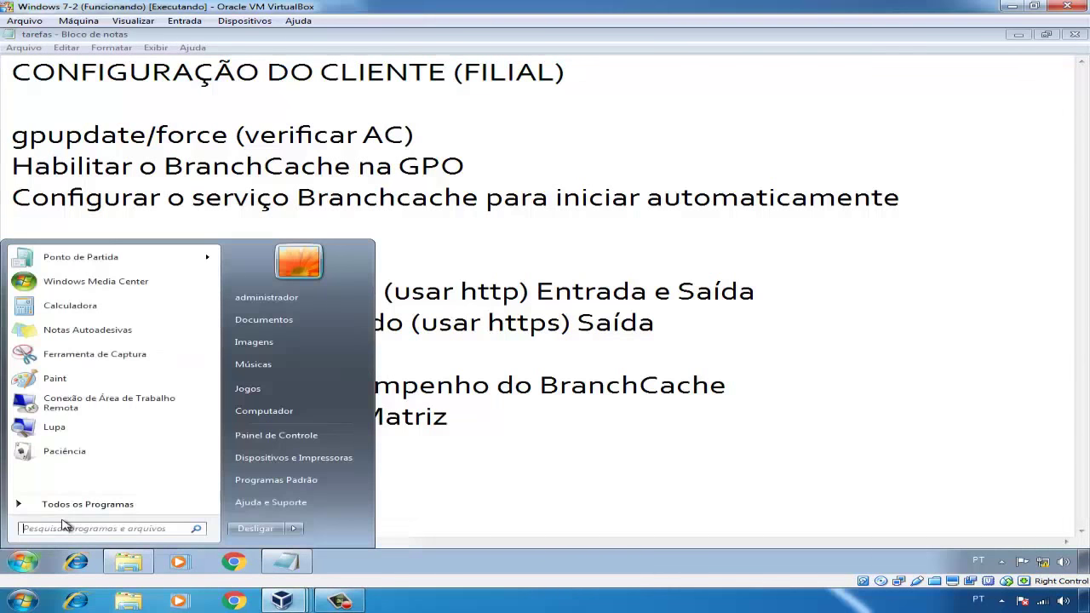
type("mmc")
key("Return")
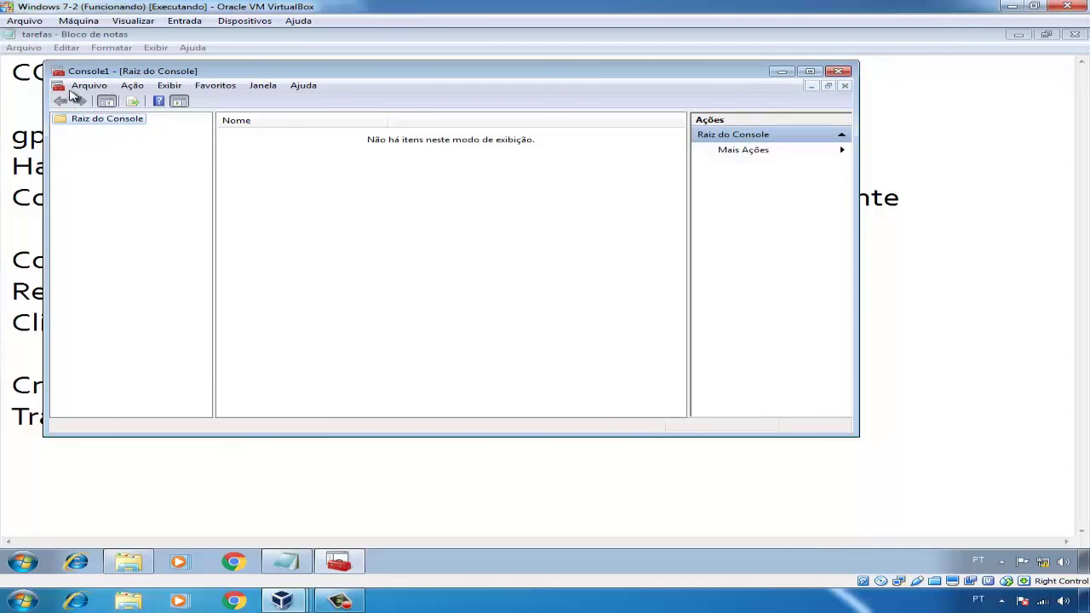
left_click(88, 86)
left_click(130, 162)
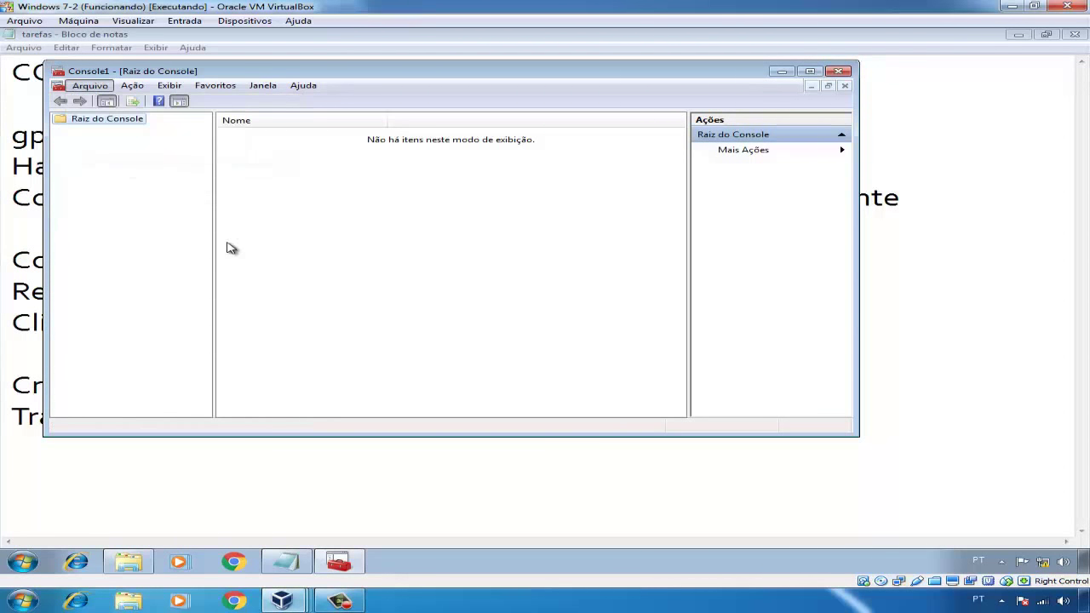
left_click(196, 189)
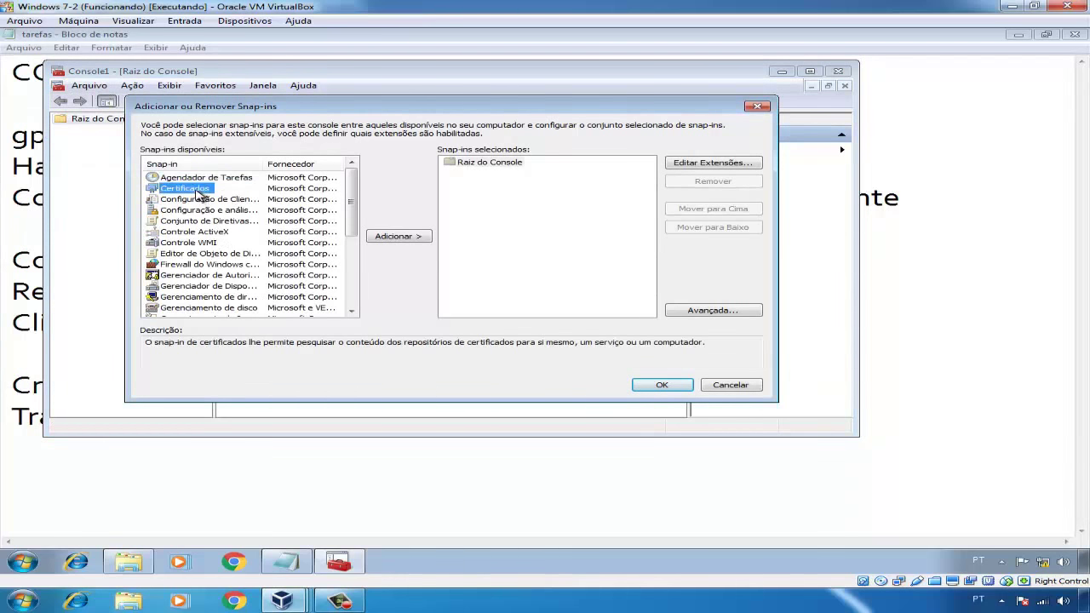
left_click(396, 242)
left_click(214, 184)
left_click(472, 347)
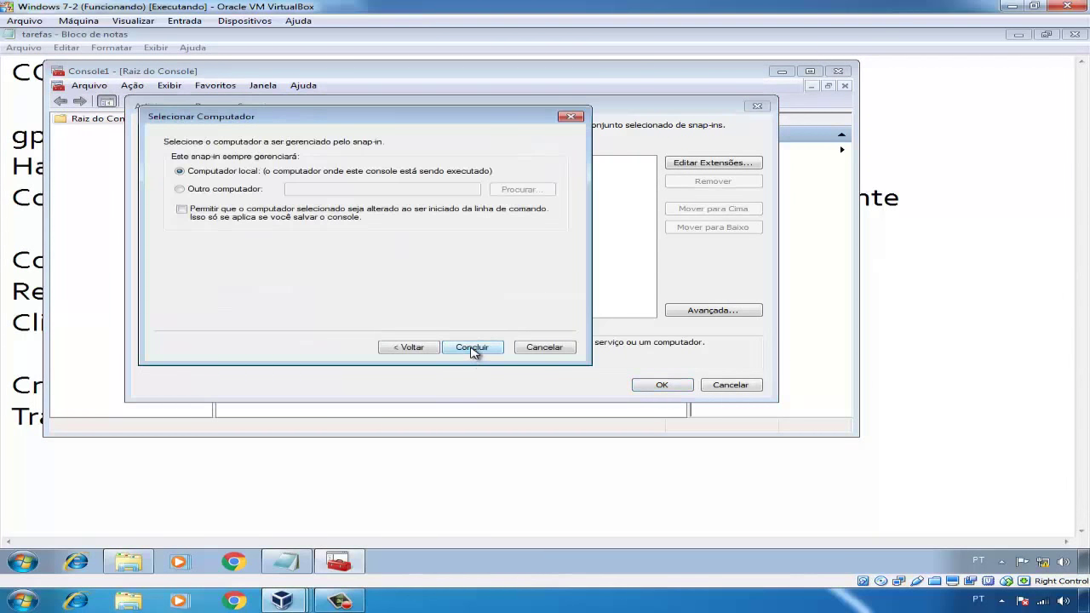
left_click(472, 348)
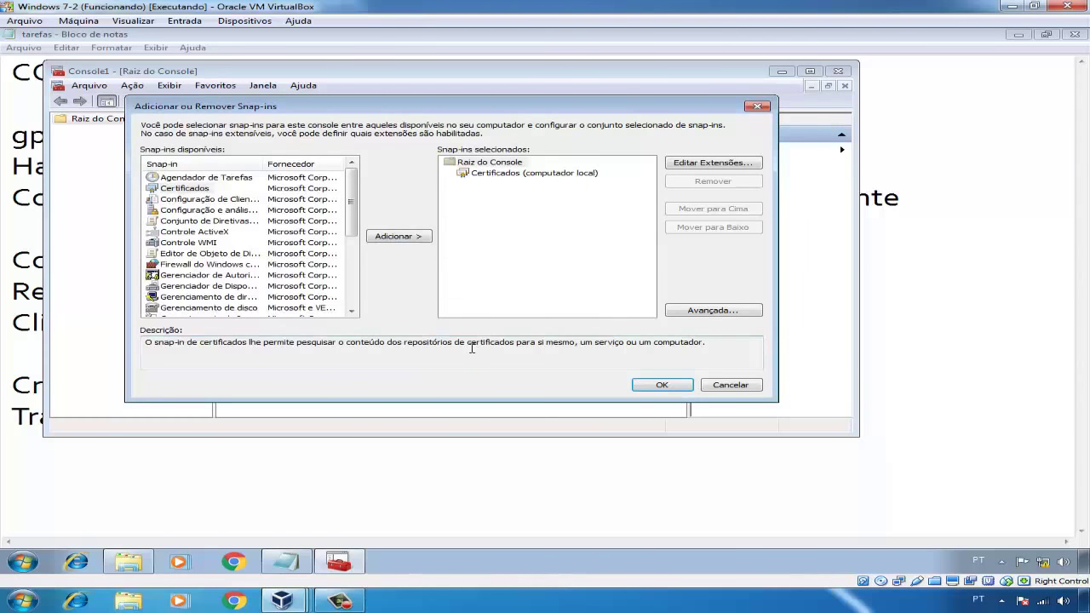
left_click(660, 386)
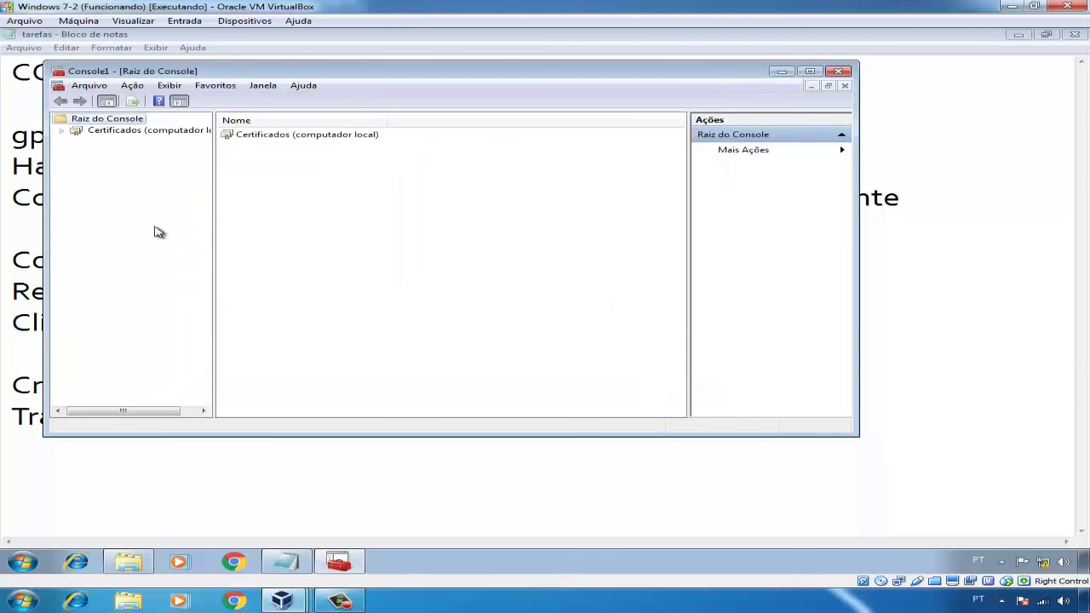
Check for the matriz-SERVIDOR01-CA certificate under Autoridades de Certificação Raiz Confiáveis, and close the console without saving
left_click(61, 130)
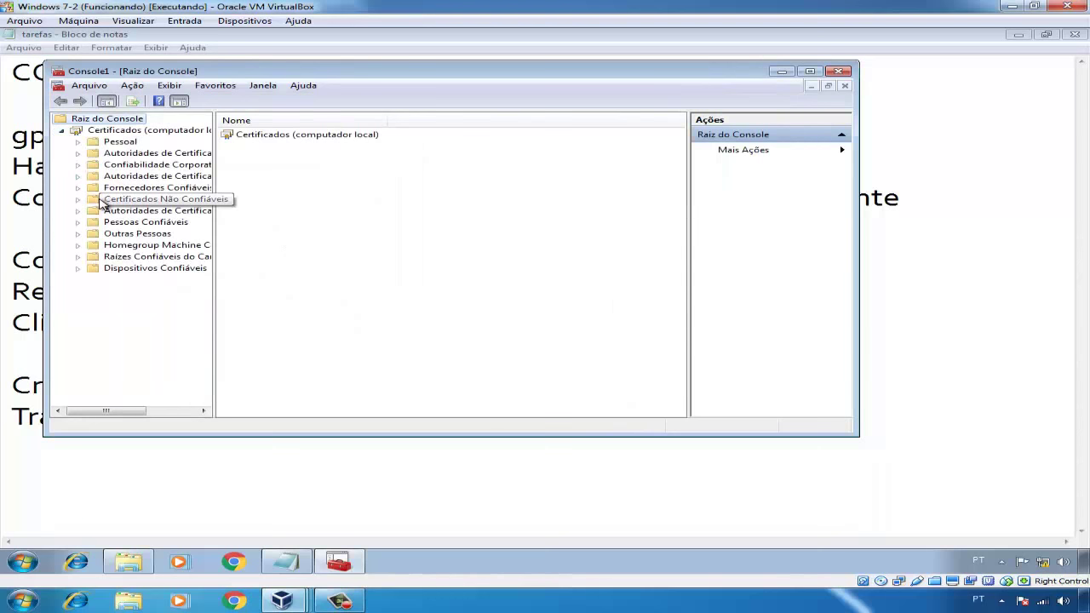
left_click(149, 153)
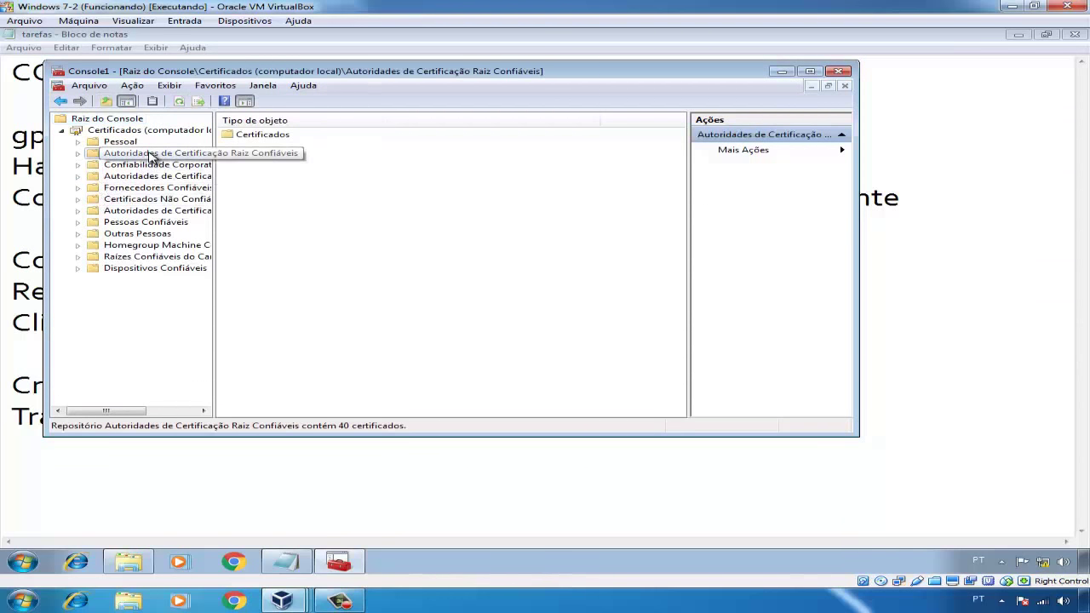
left_click(78, 154)
left_click(136, 164)
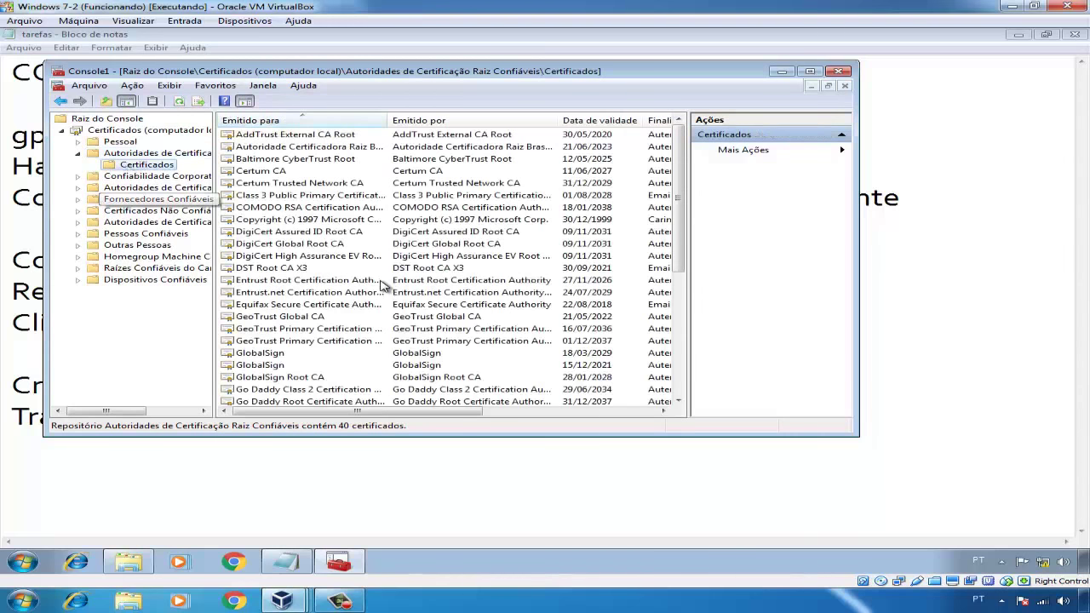
left_click(375, 292)
scroll(349, 292, "down", 3)
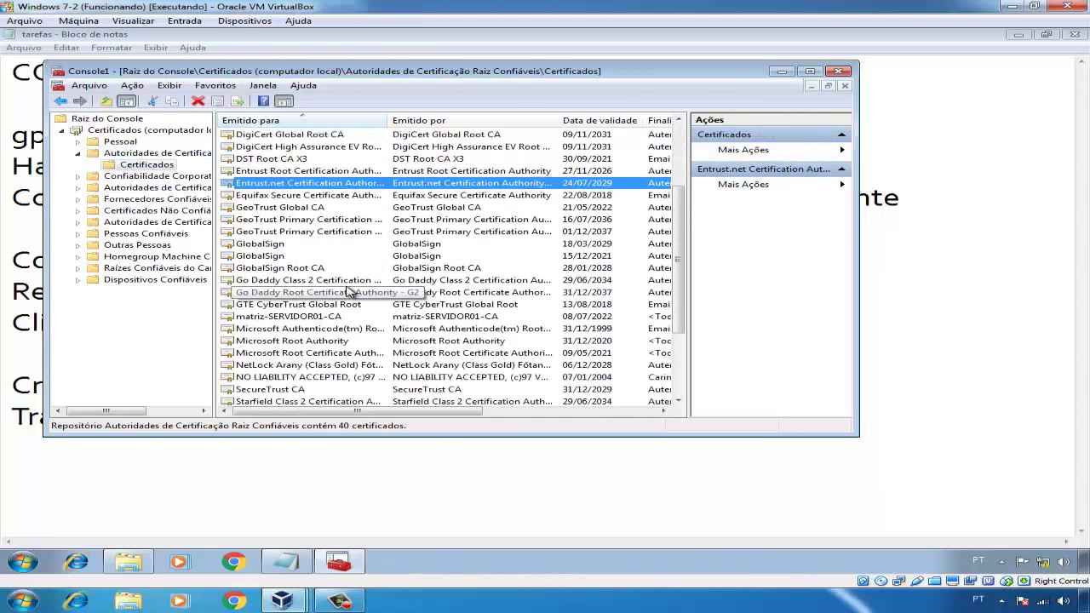
left_click(325, 317)
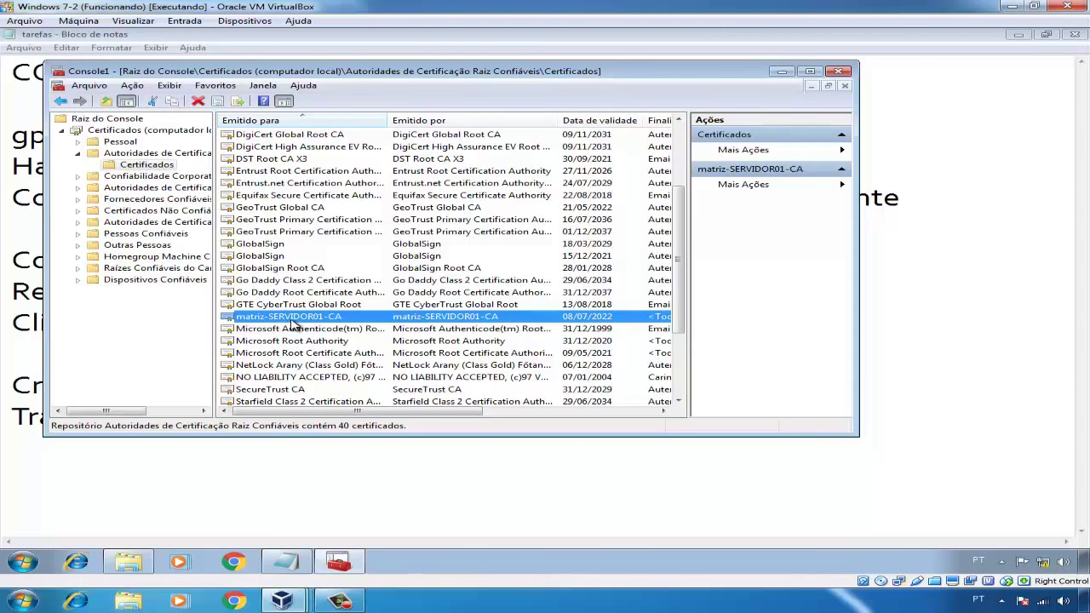
left_click(839, 71)
left_click(495, 285)
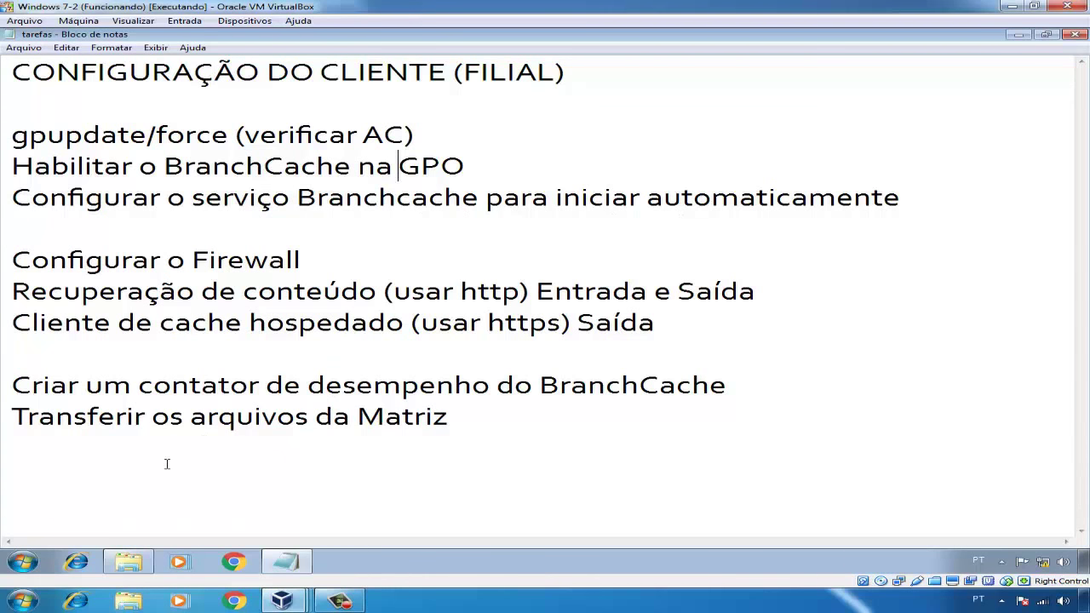
Open Serviços from Ferramentas Administrativas and set the BranchCache service's startup type to Automático
left_click(23, 562)
left_click(306, 435)
left_click(449, 221)
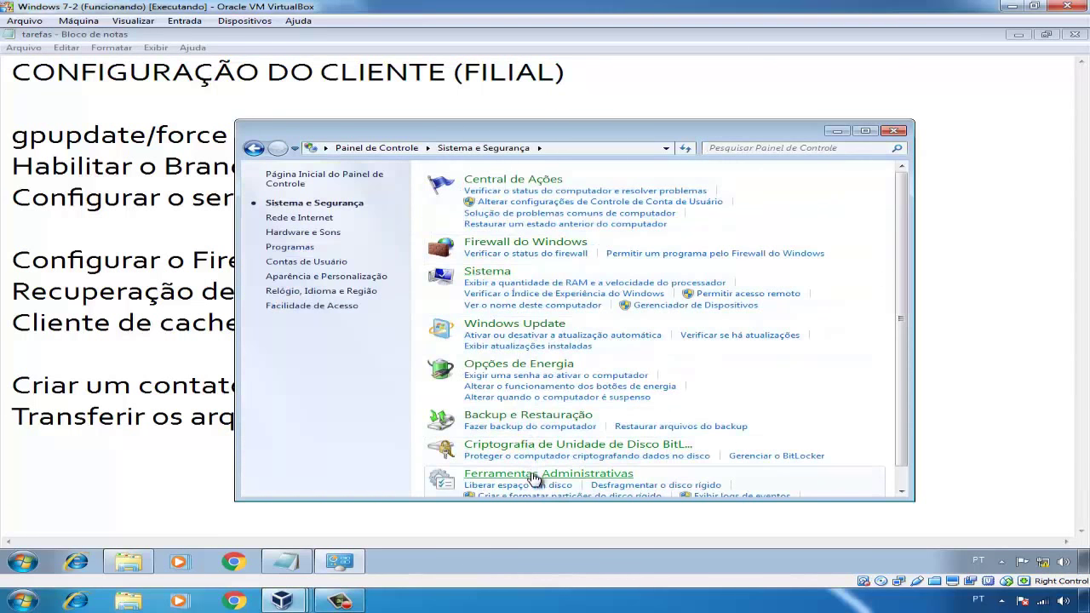
left_click(532, 476)
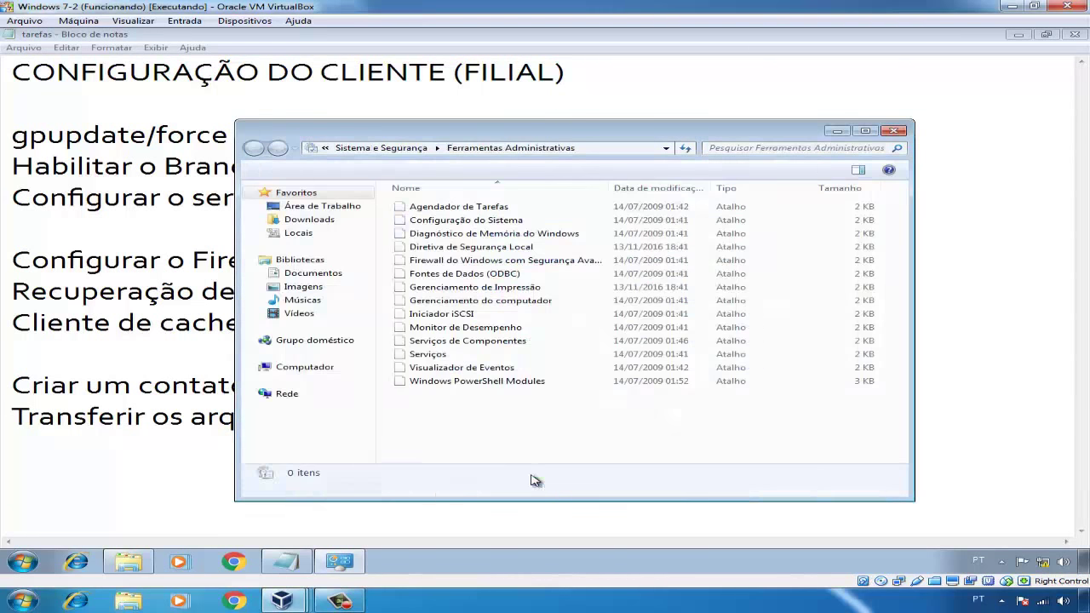
double_click(482, 356)
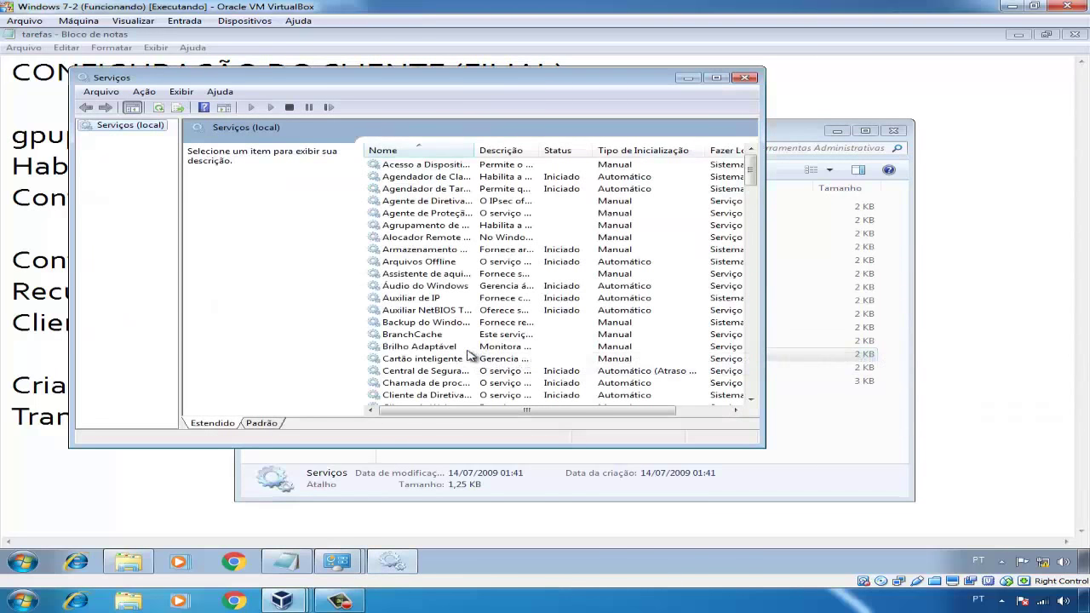
double_click(430, 334)
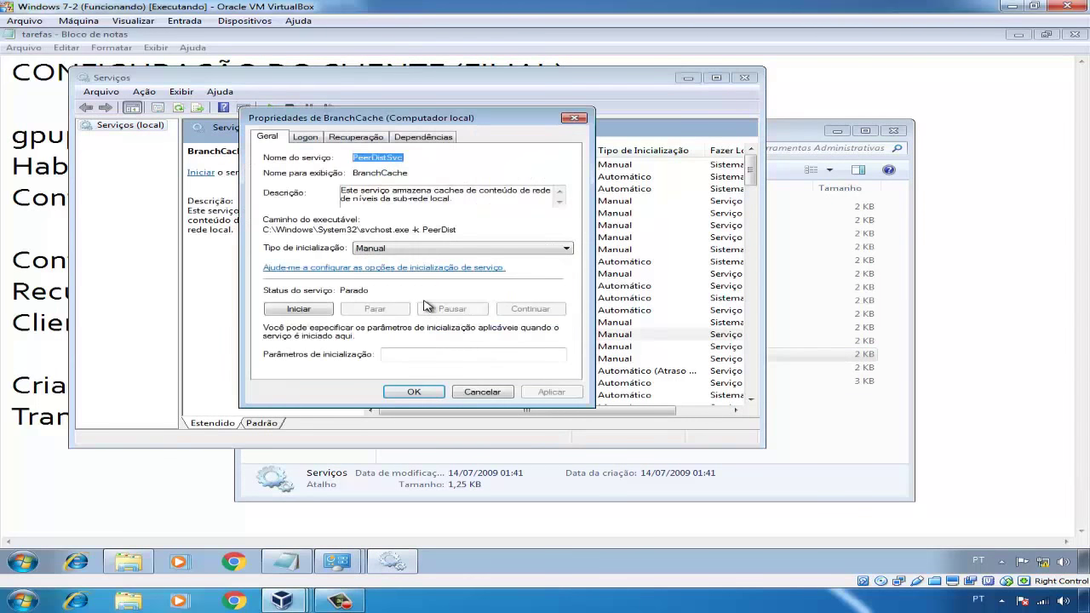
left_click(393, 247)
left_click(389, 269)
left_click(553, 394)
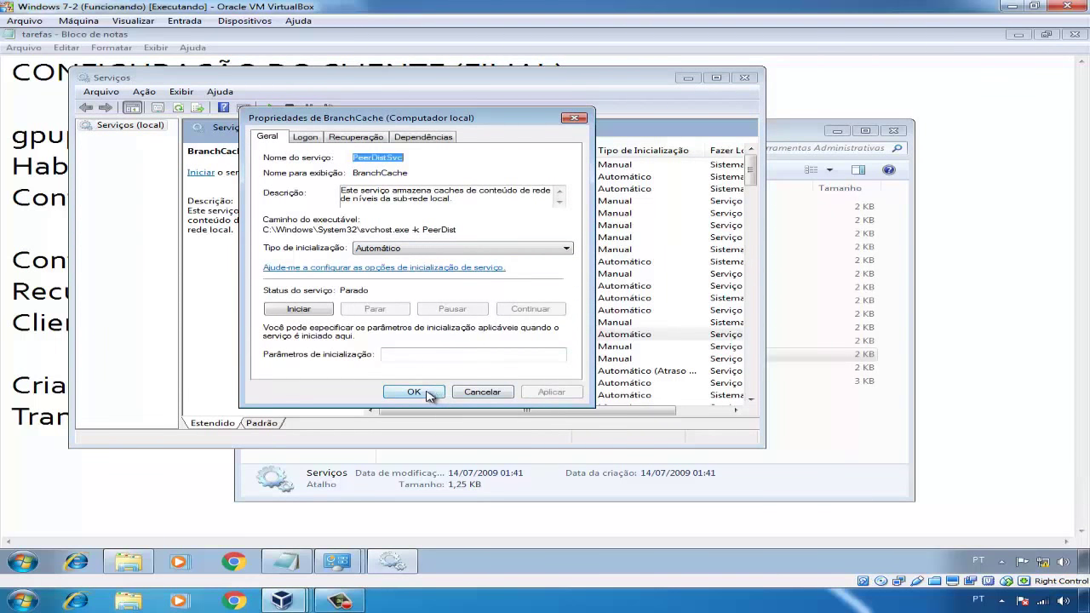
left_click(414, 392)
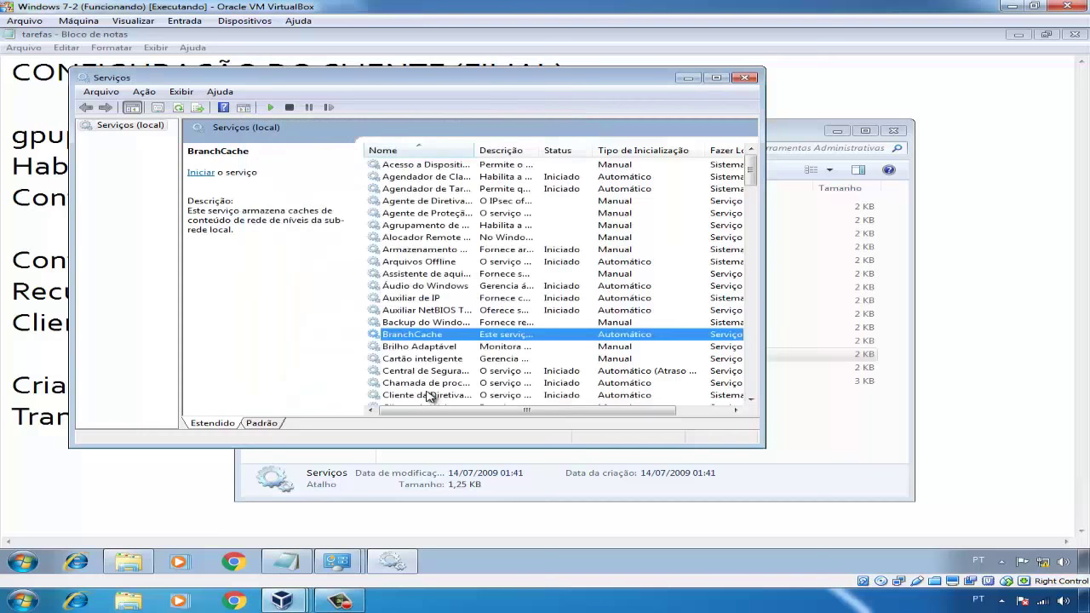
Start the BranchCache service, restart it, and close the Serviços and Painel de Controle windows
double_click(437, 338)
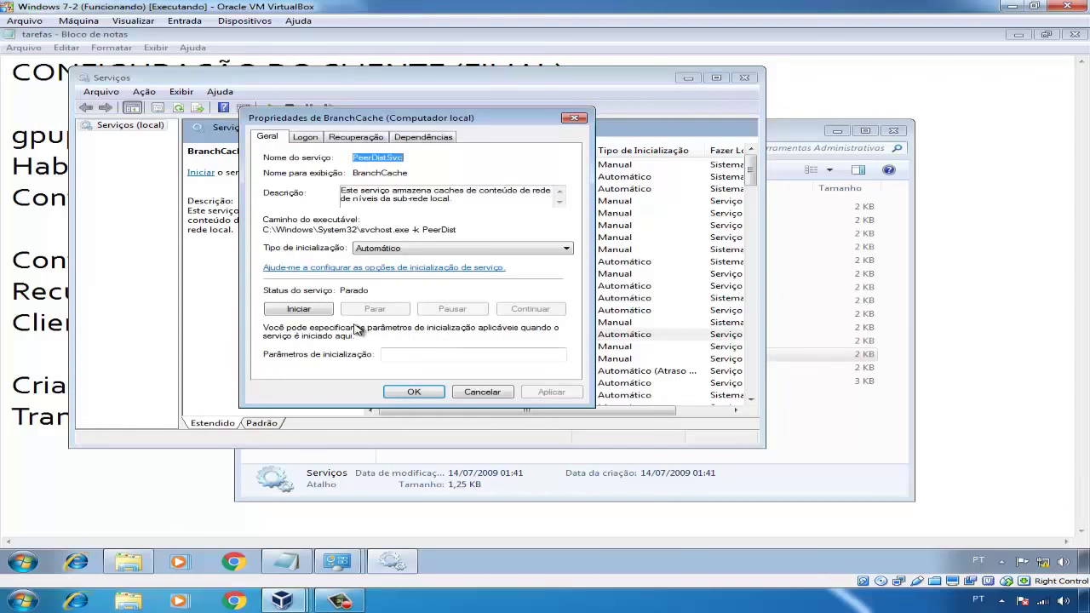
left_click(300, 309)
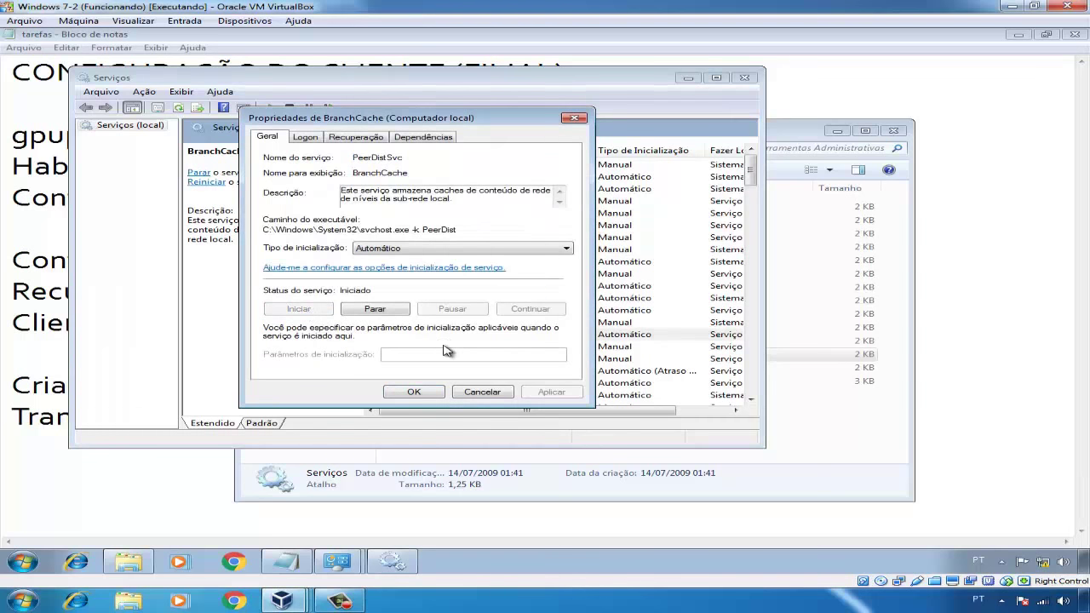
left_click(416, 392)
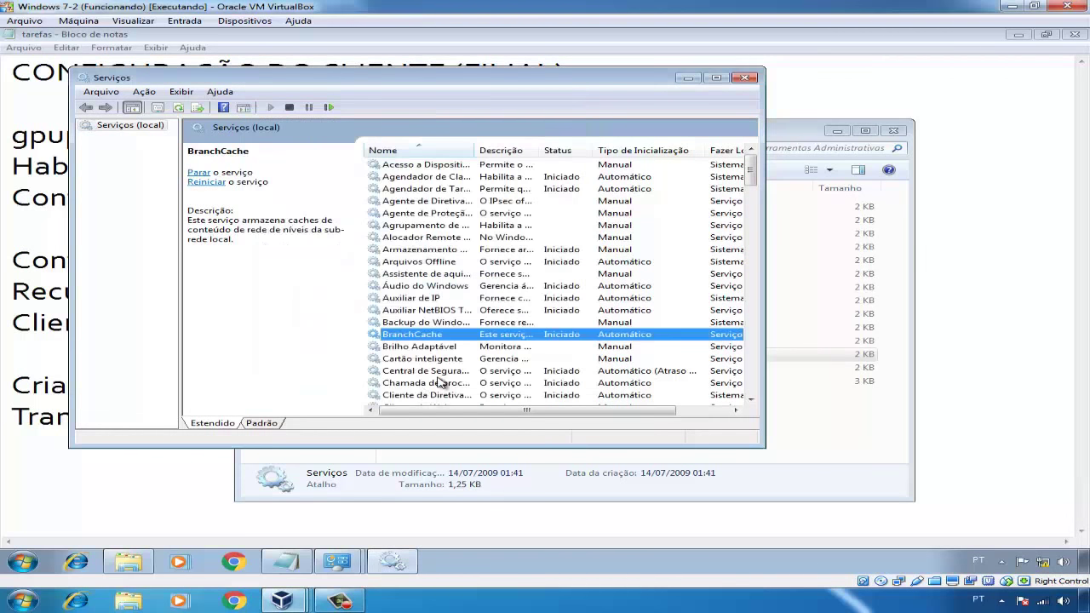
right_click(416, 341)
left_click(459, 402)
left_click(744, 78)
key("BackSpace")
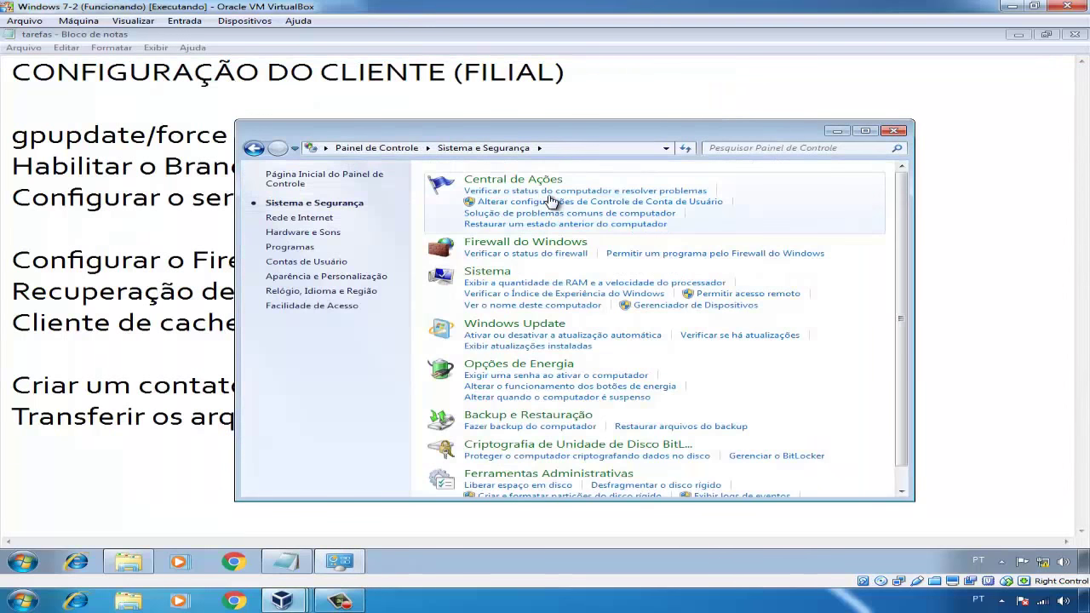
left_click(893, 130)
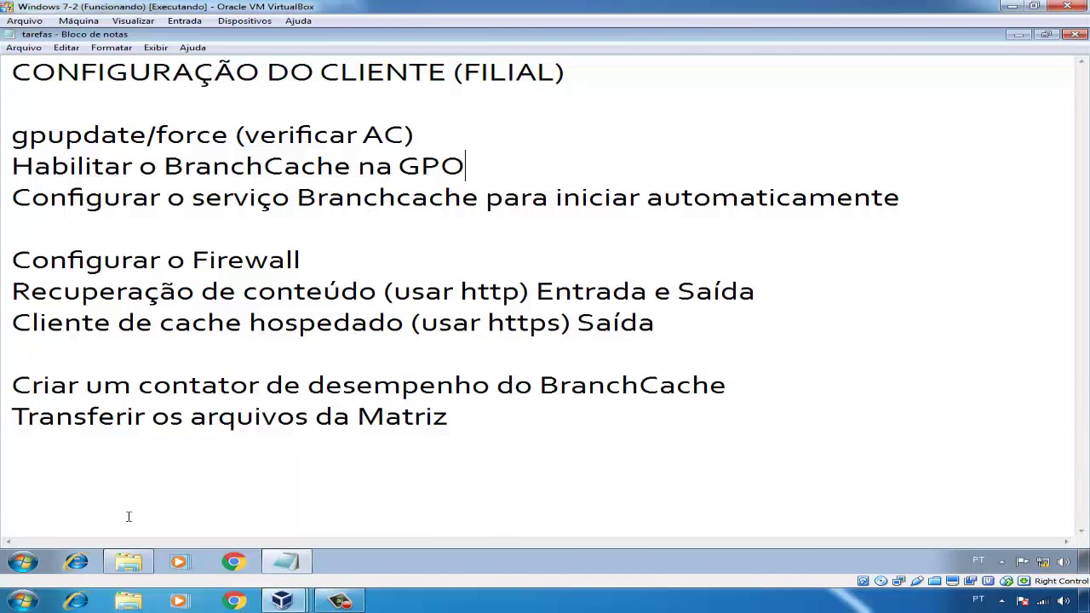
Open gpedit.msc and show the BranchCache settings in the computer configuration's Modelos Administrativos, under Rede
left_click(30, 558)
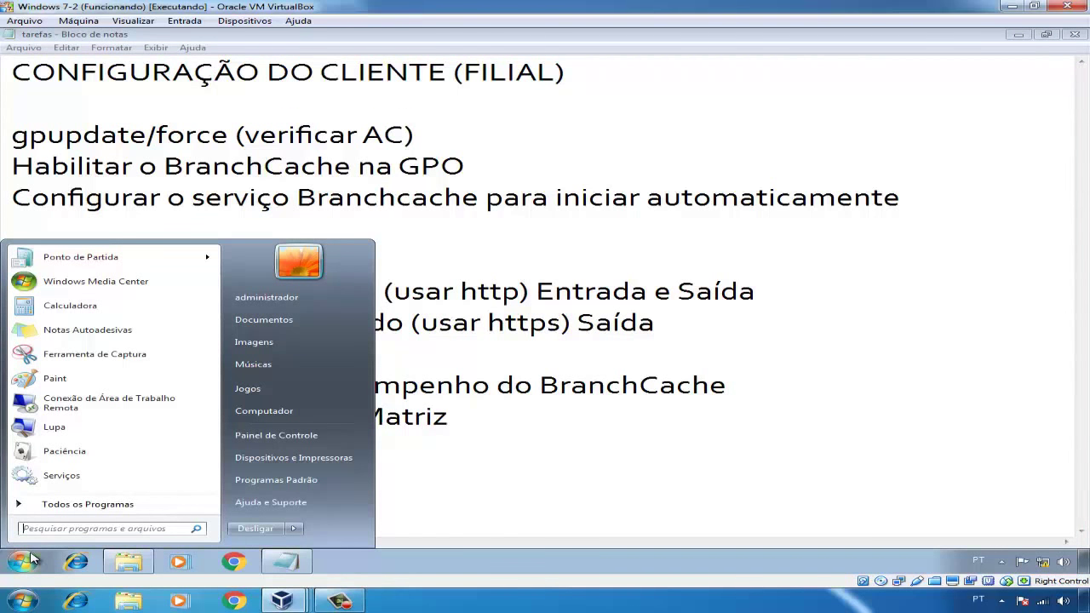
type("gpedit.ms")
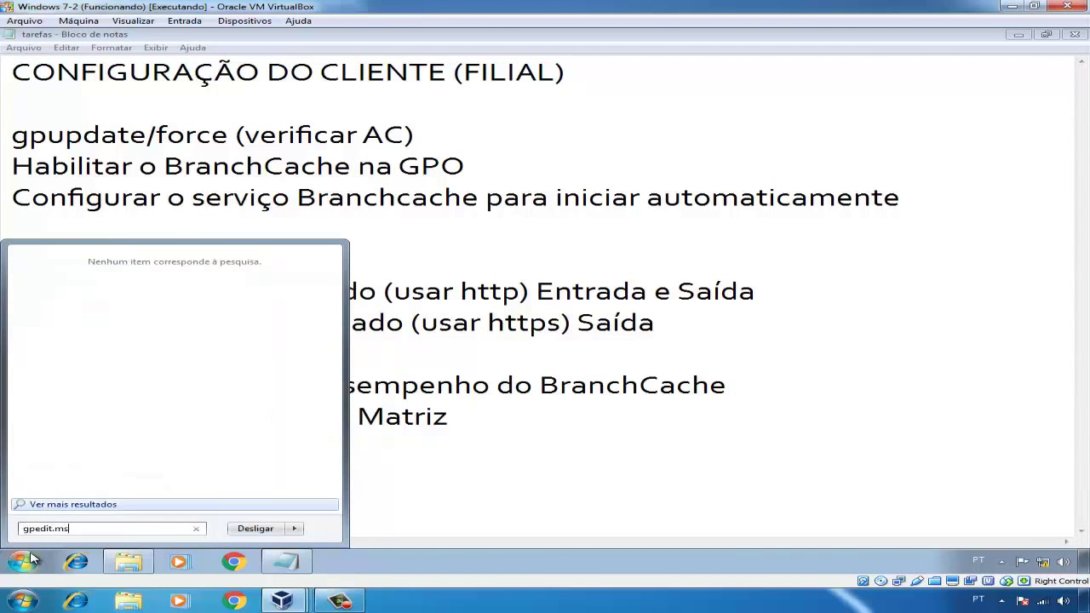
type("c")
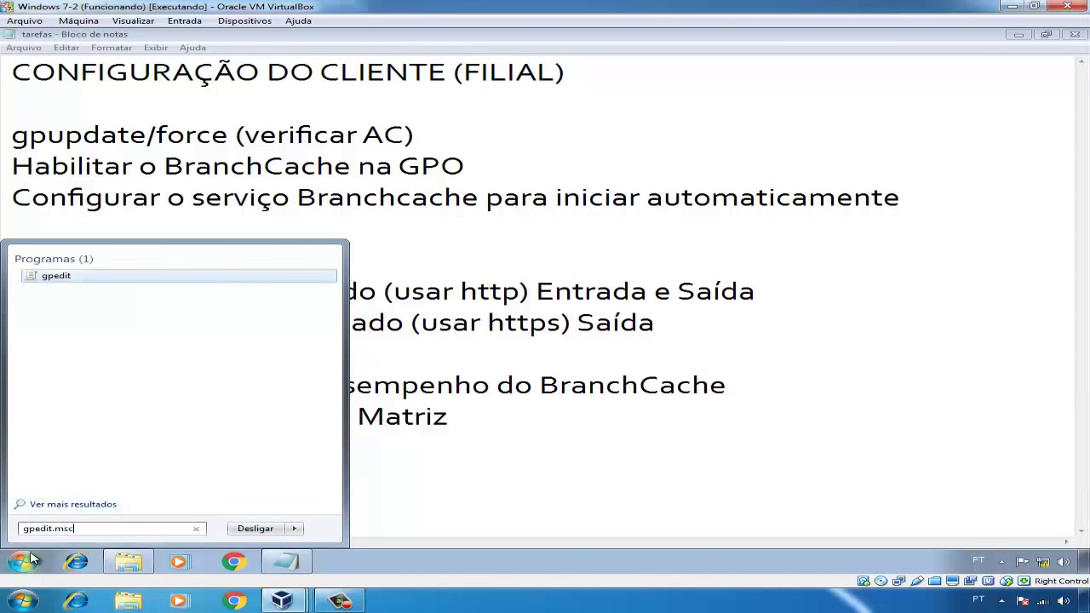
key("Return")
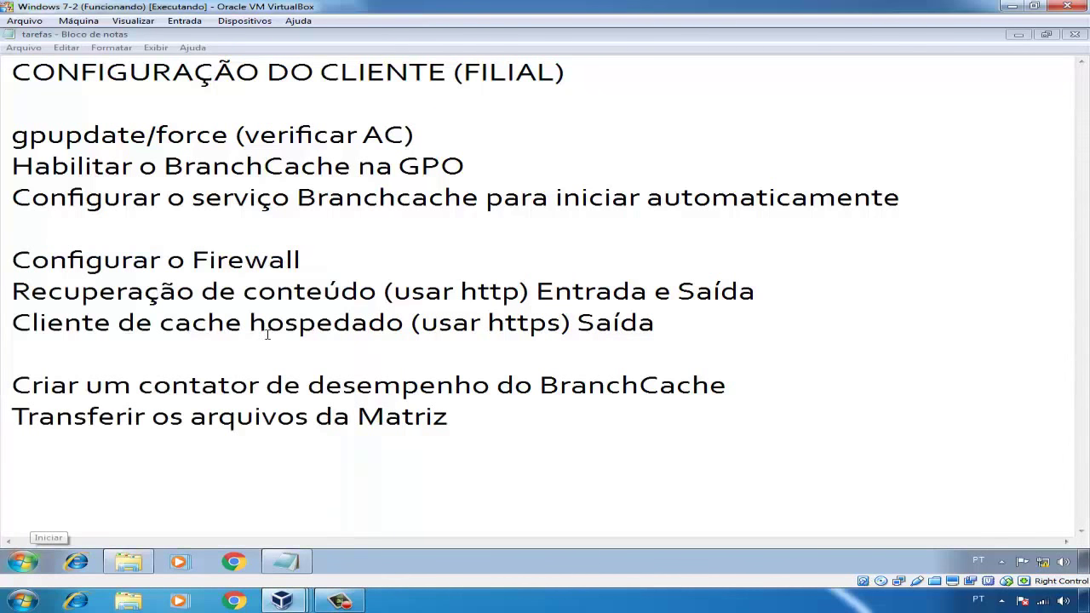
left_click(29, 127)
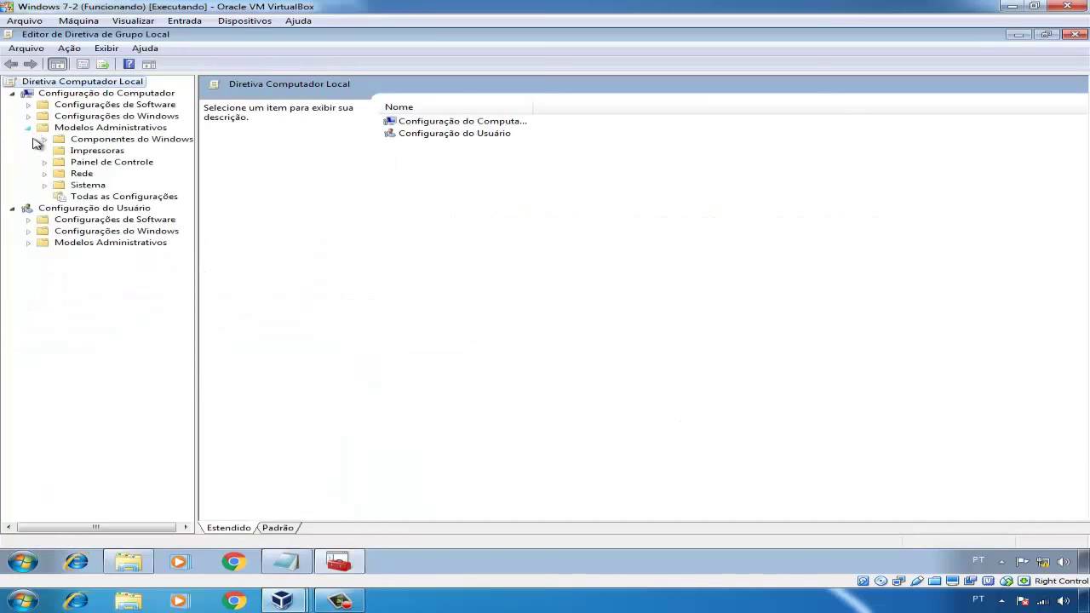
left_click(44, 172)
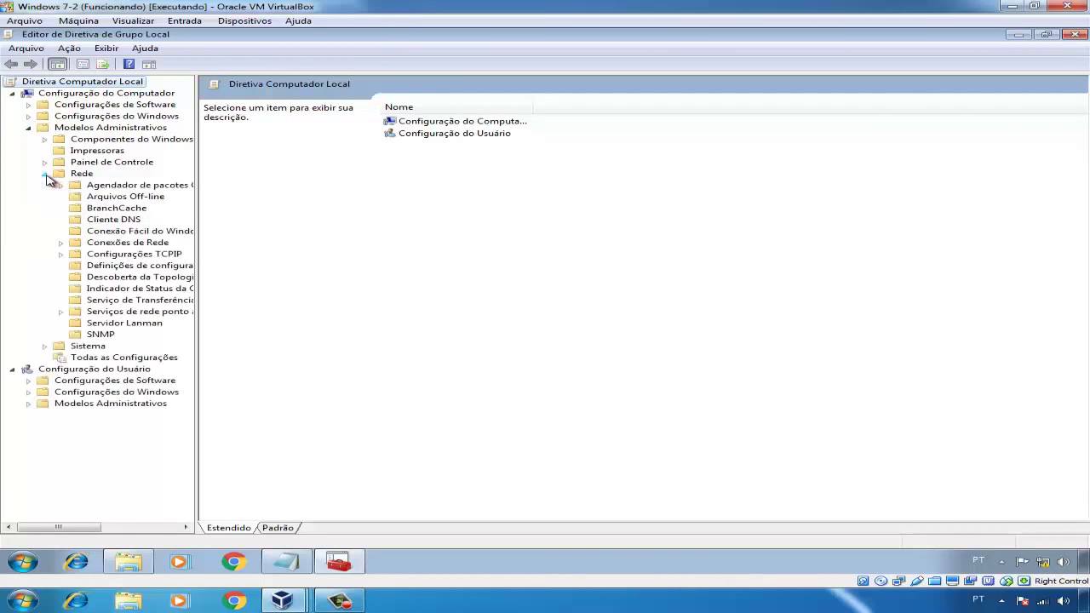
left_click(95, 208)
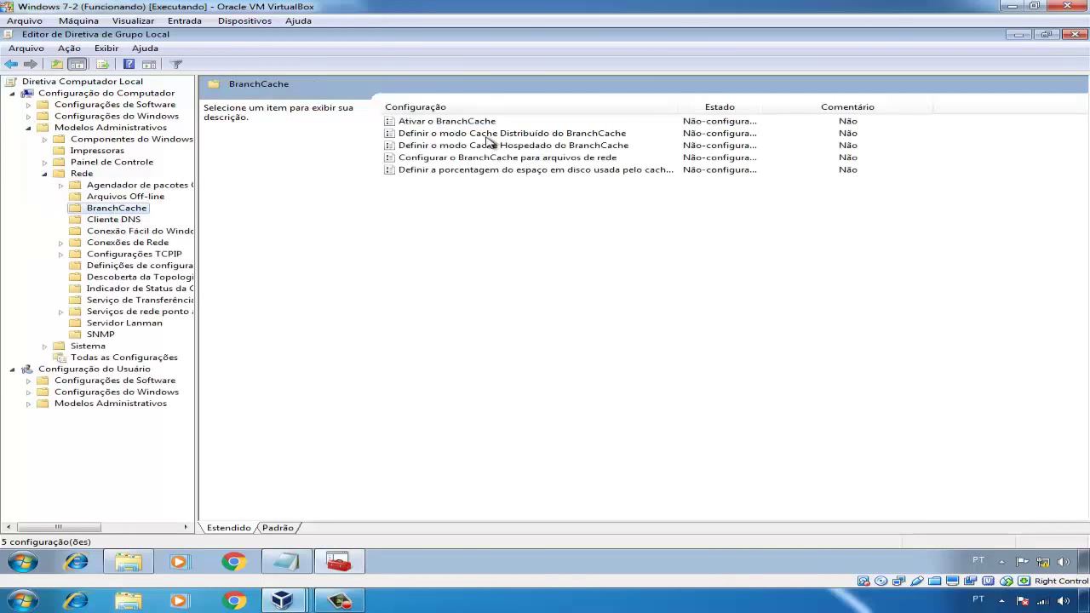
Set the Ativar o BranchCache policy to Habilitado
left_click(467, 124)
double_click(467, 124)
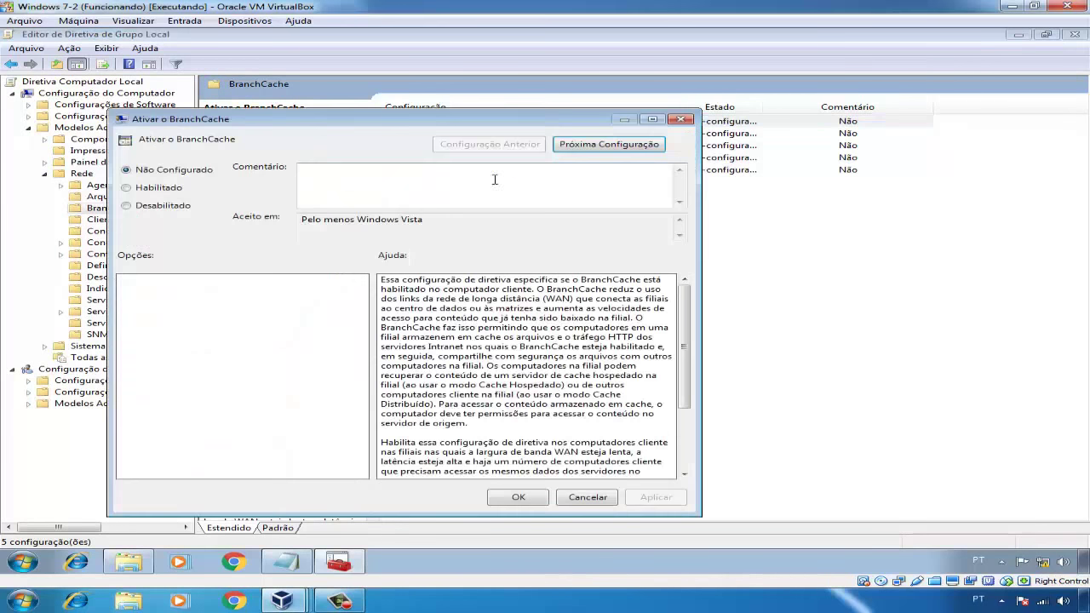
left_click(166, 191)
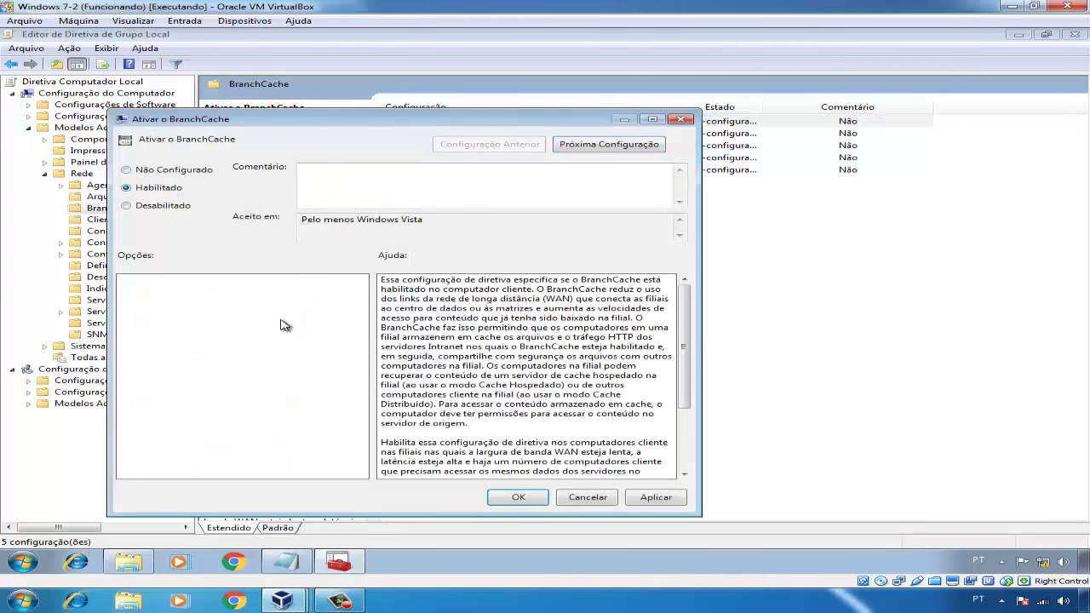
left_click(669, 502)
left_click(518, 497)
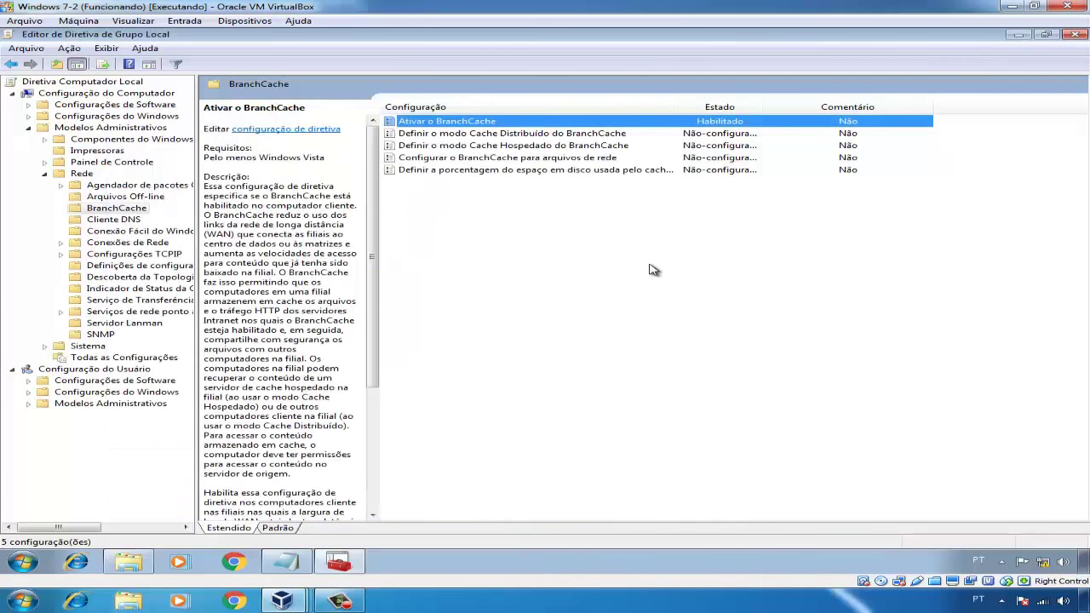
Set the Definir o modo Cache Hospedado do BranchCache policy to Habilitado, with the cache server's full matriz.local domain name as the location
left_click(542, 150)
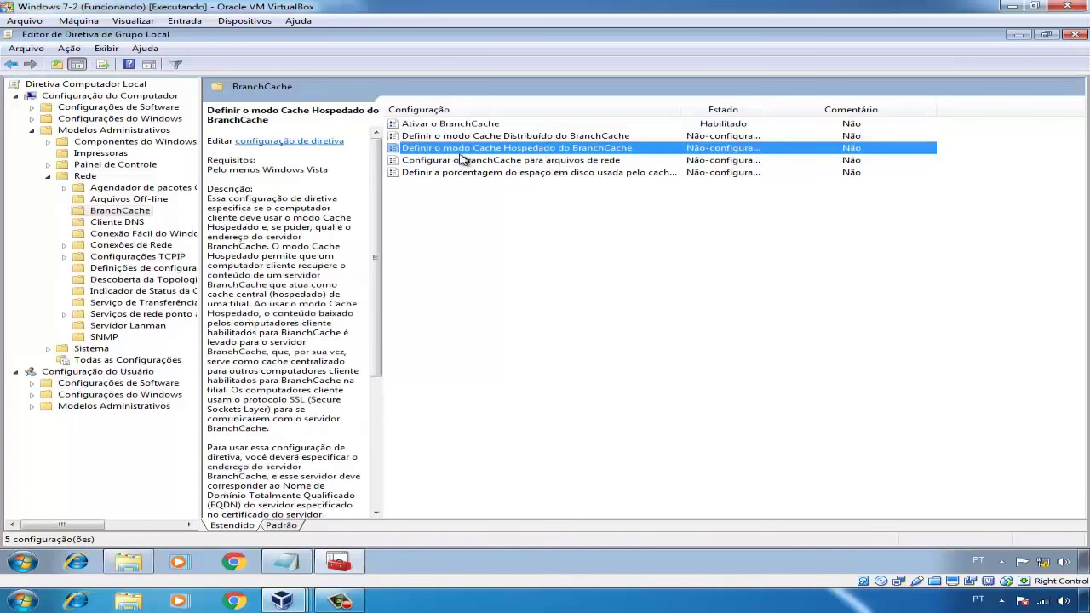
double_click(513, 156)
left_click(183, 204)
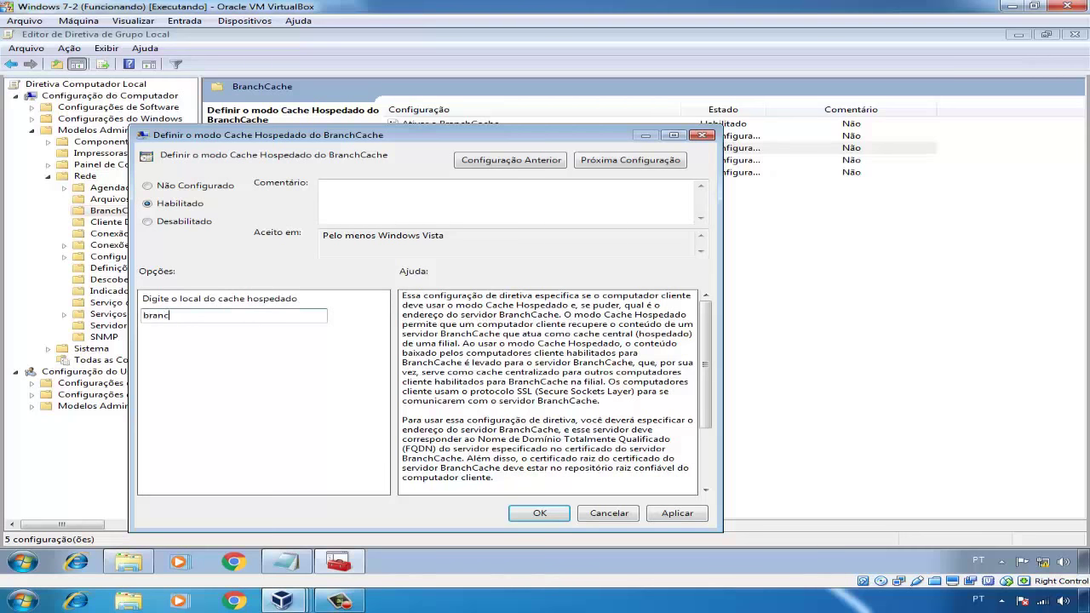
type("cache.matriz.local")
left_click(686, 520)
left_click(555, 516)
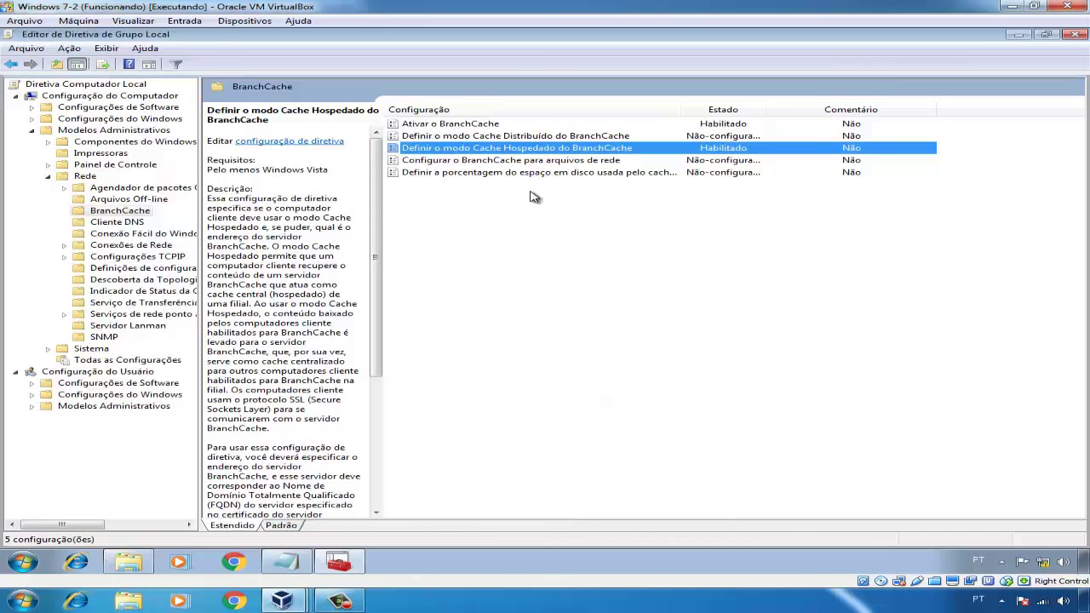
Set the Configurar o BranchCache para arquivos de rede policy to Habilitado with a latency of 0, and close the policy editor
double_click(540, 161)
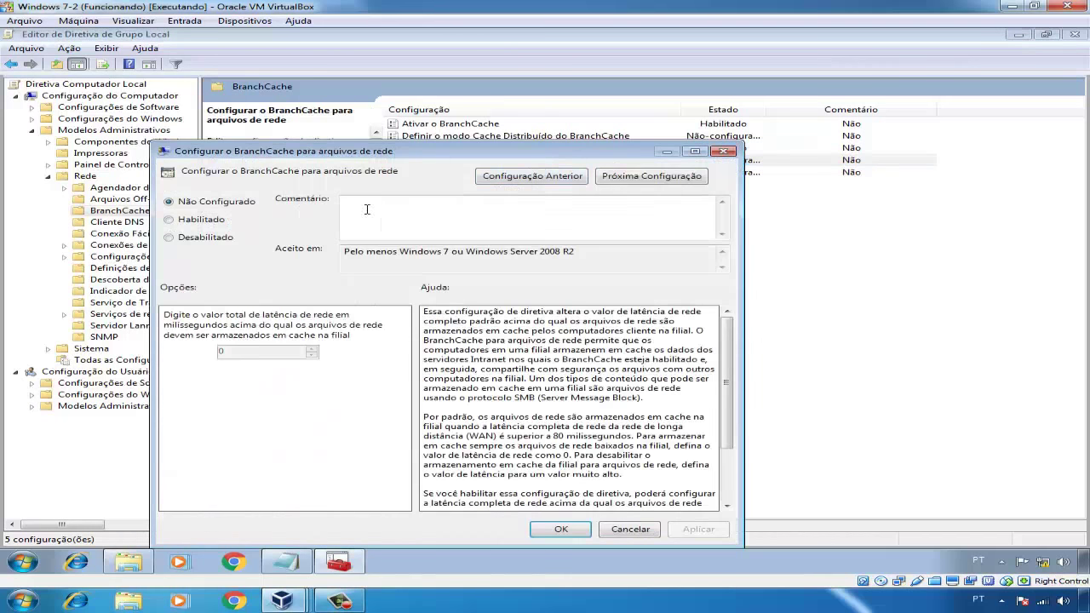
left_click(210, 221)
double_click(264, 350)
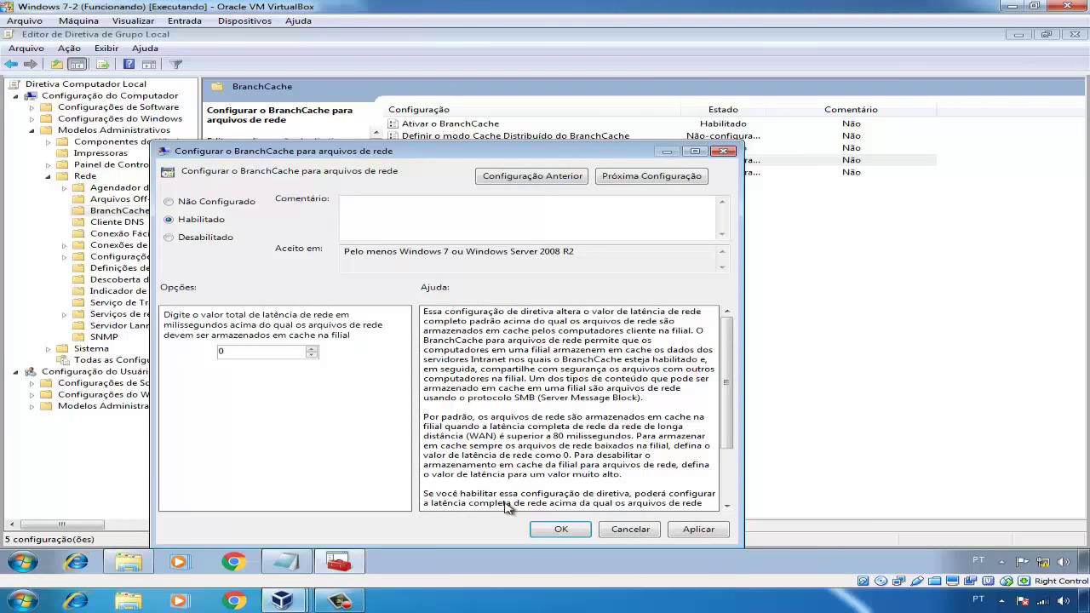
left_click(699, 531)
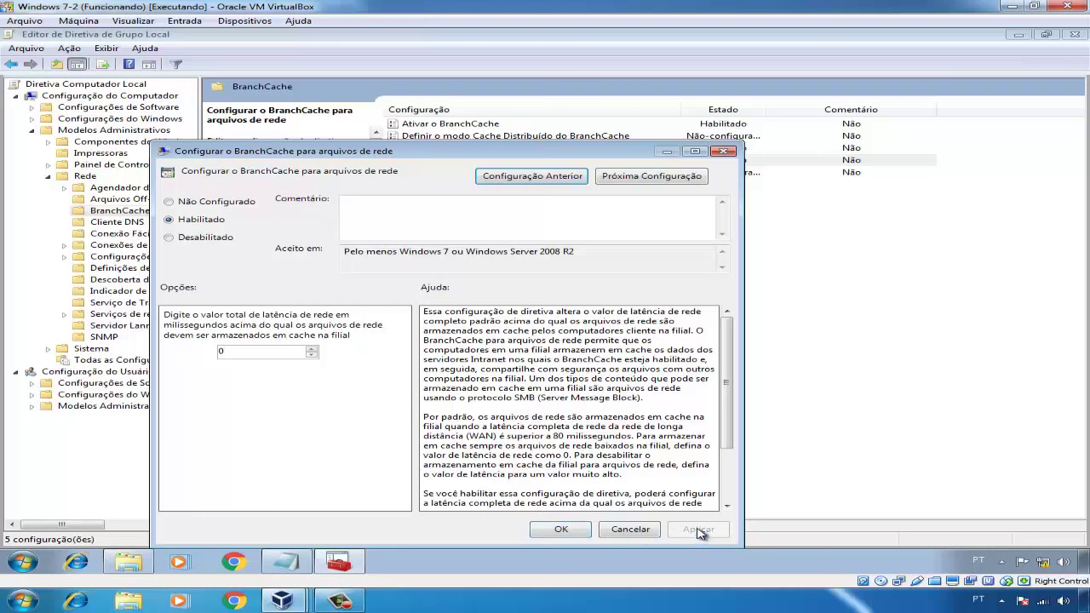
left_click(560, 530)
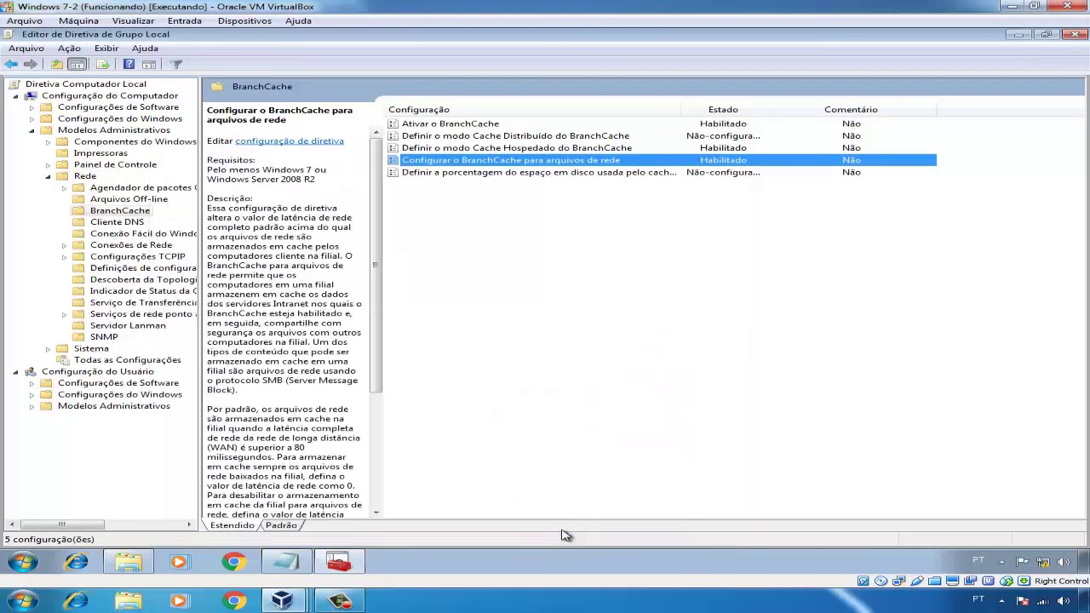
left_click(1075, 34)
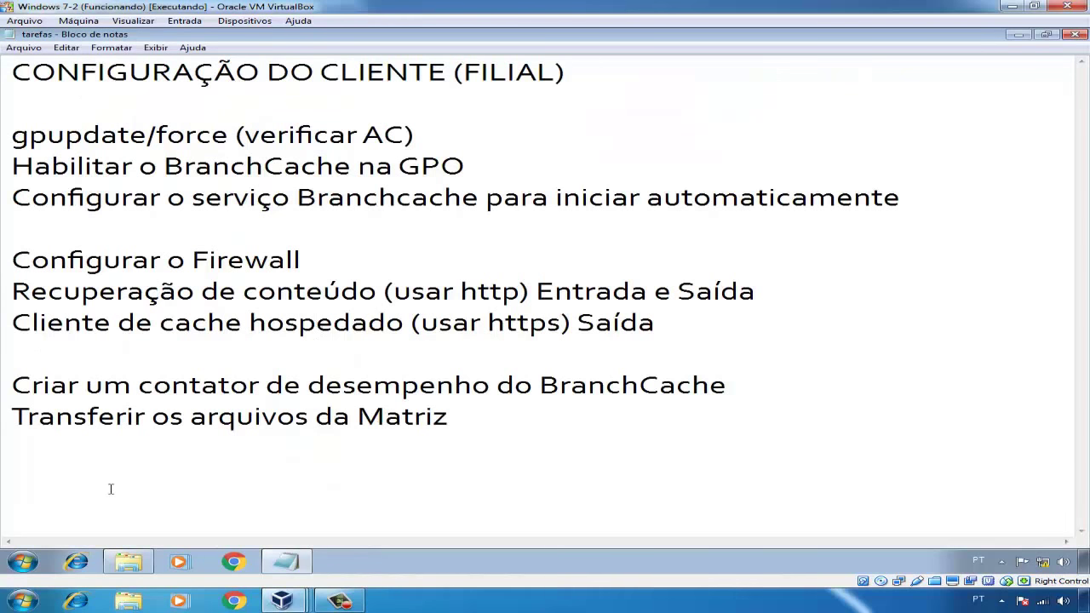
Open the advanced settings of Firewall do Windows from Painel de Controle's Sistema e Segurança and maximize the window
left_click(23, 564)
left_click(282, 437)
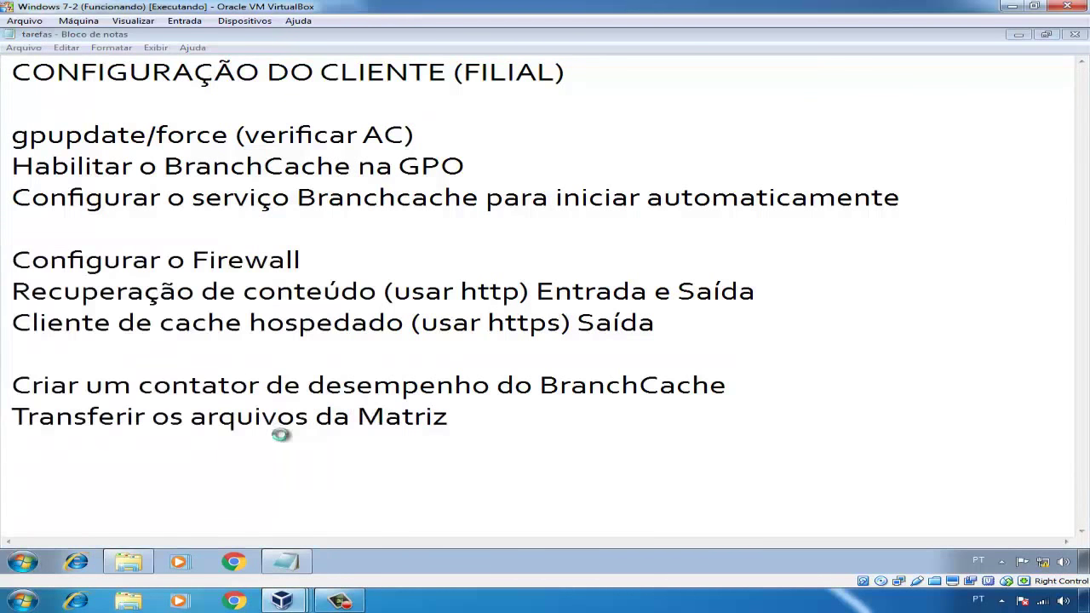
left_click(470, 218)
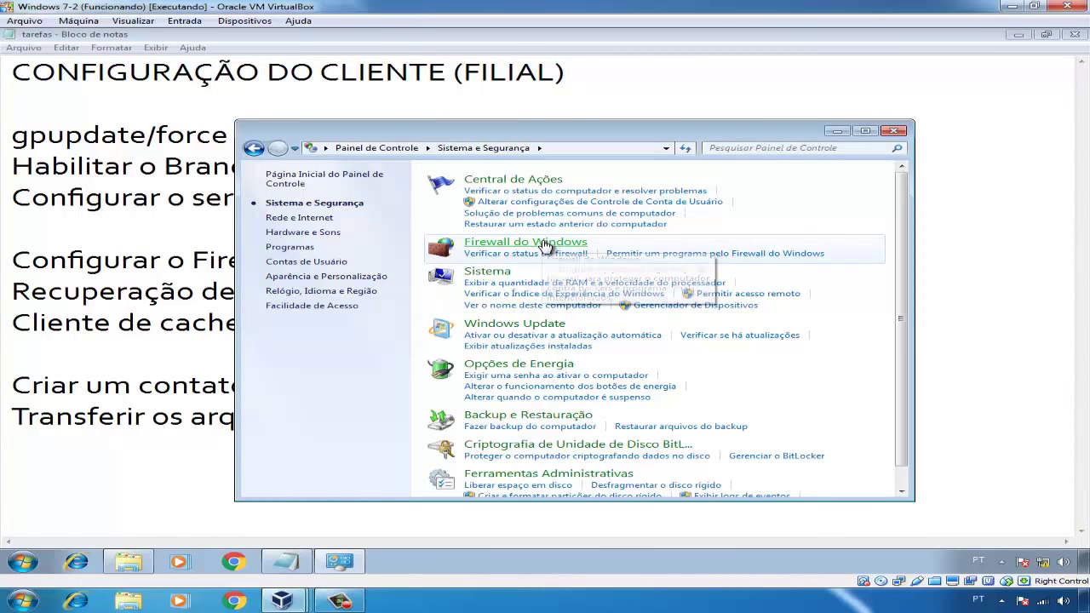
left_click(545, 244)
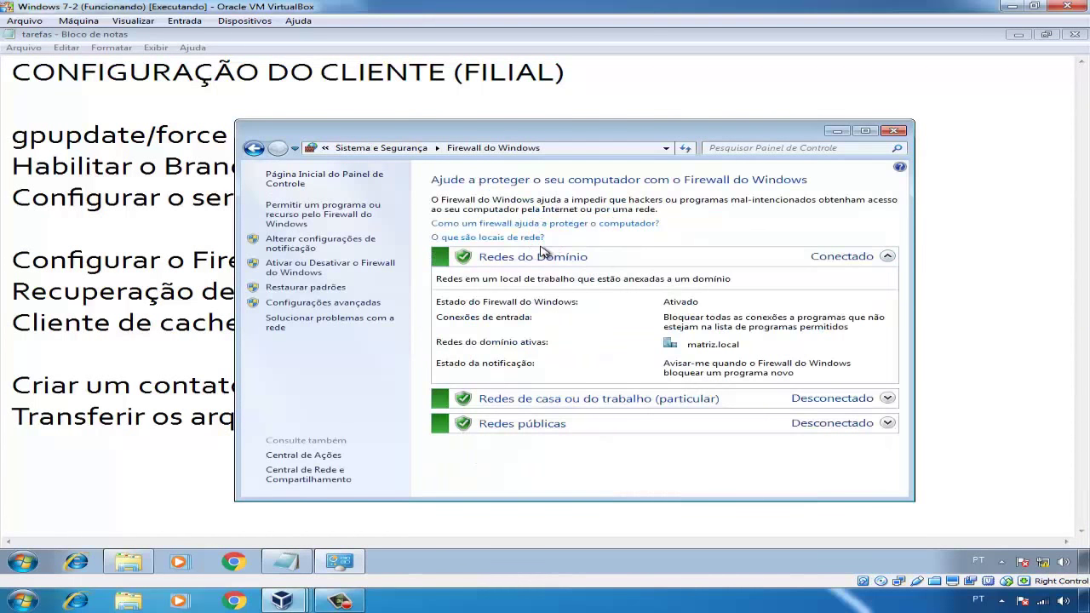
left_click(364, 309)
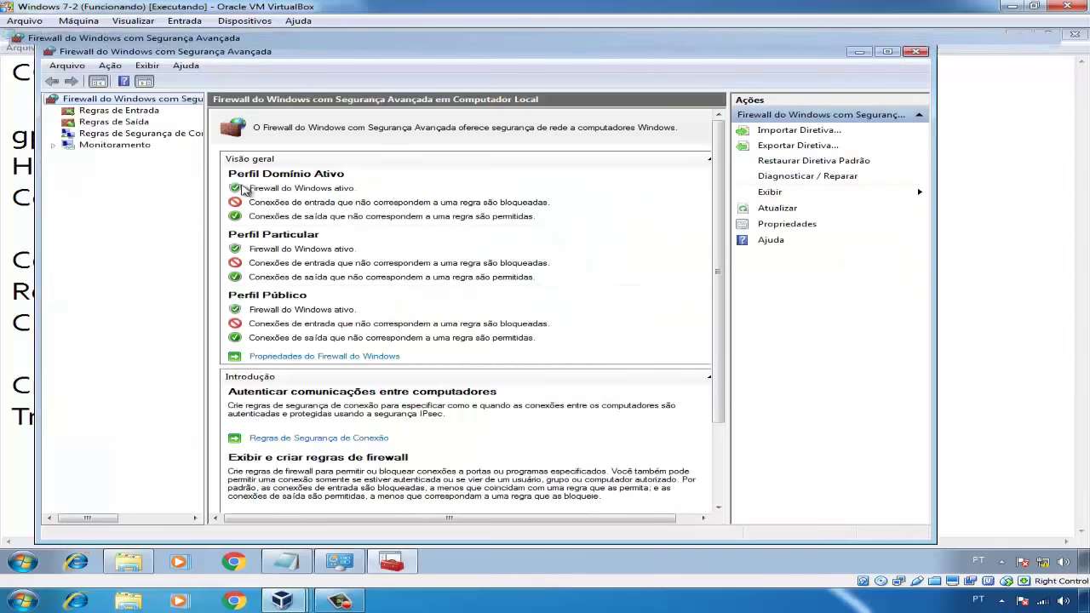
left_click(887, 53)
Enable the inbound firewall rule Recuperação de Conteúdo do BranchCache (HTTP-Entrada), widening the rule name column to read it
left_click(101, 94)
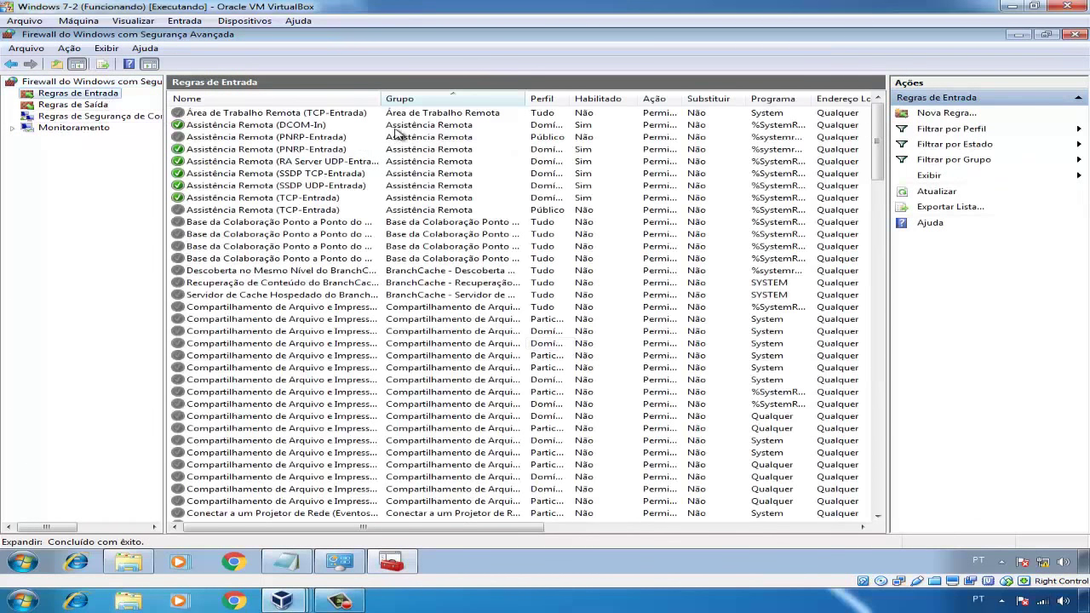
left_click_drag(381, 99, 471, 98)
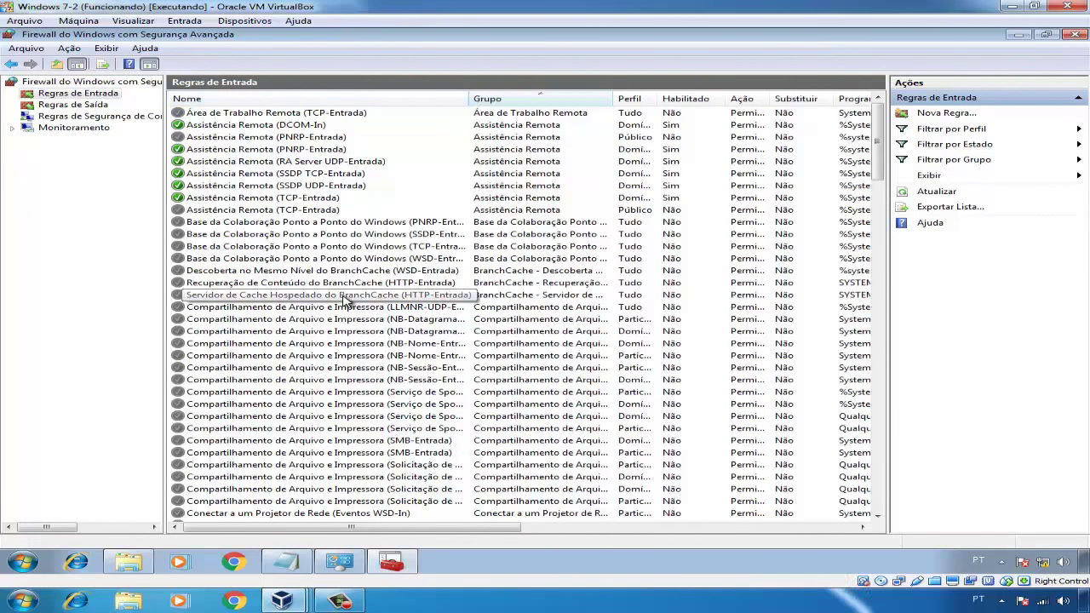
left_click(279, 284)
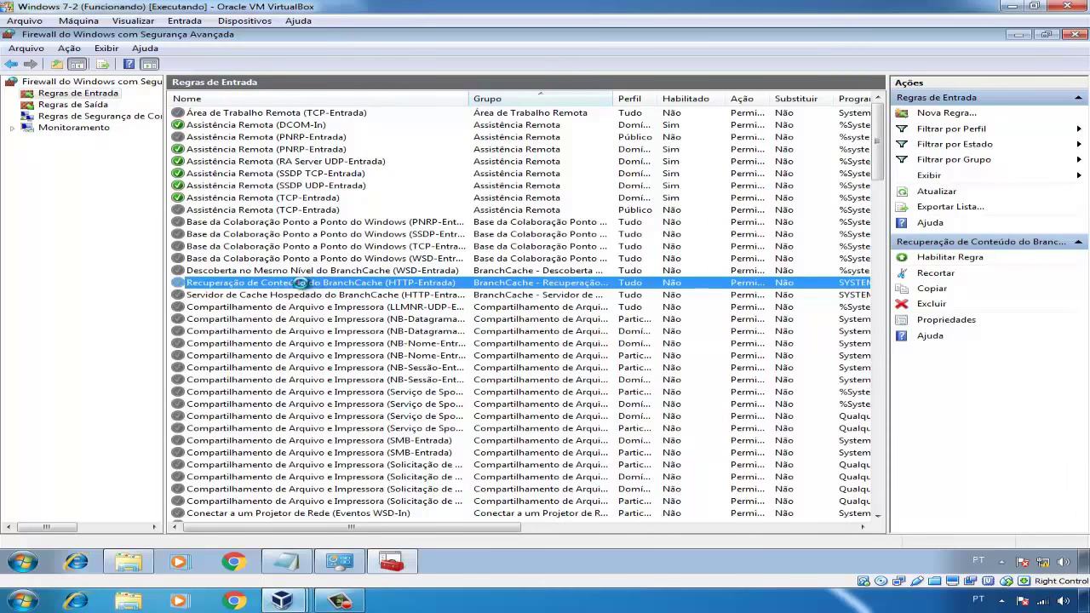
double_click(302, 288)
left_click(445, 269)
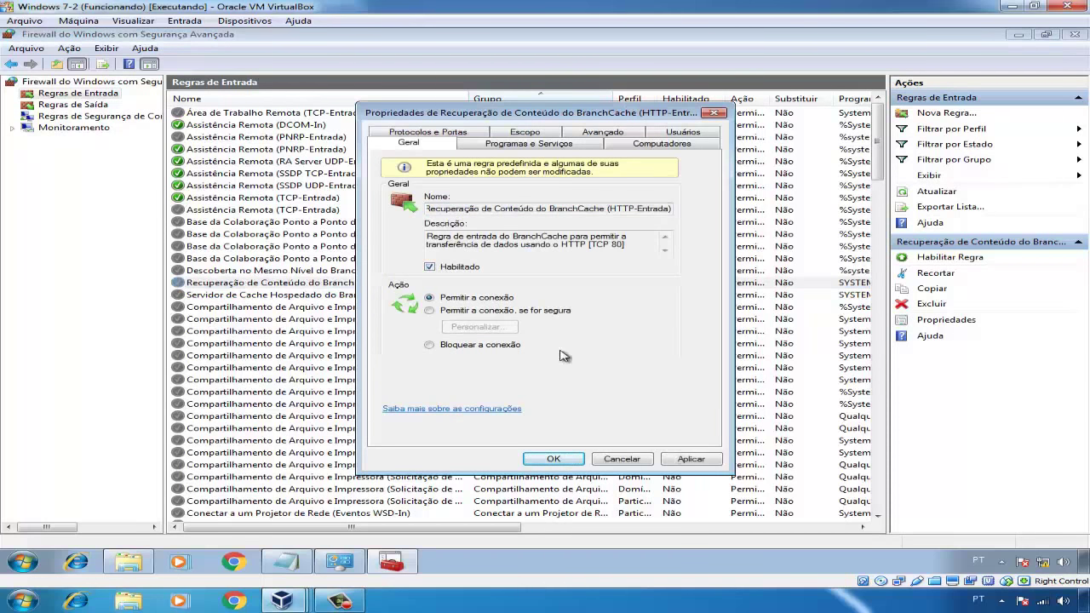
left_click(690, 459)
left_click(562, 458)
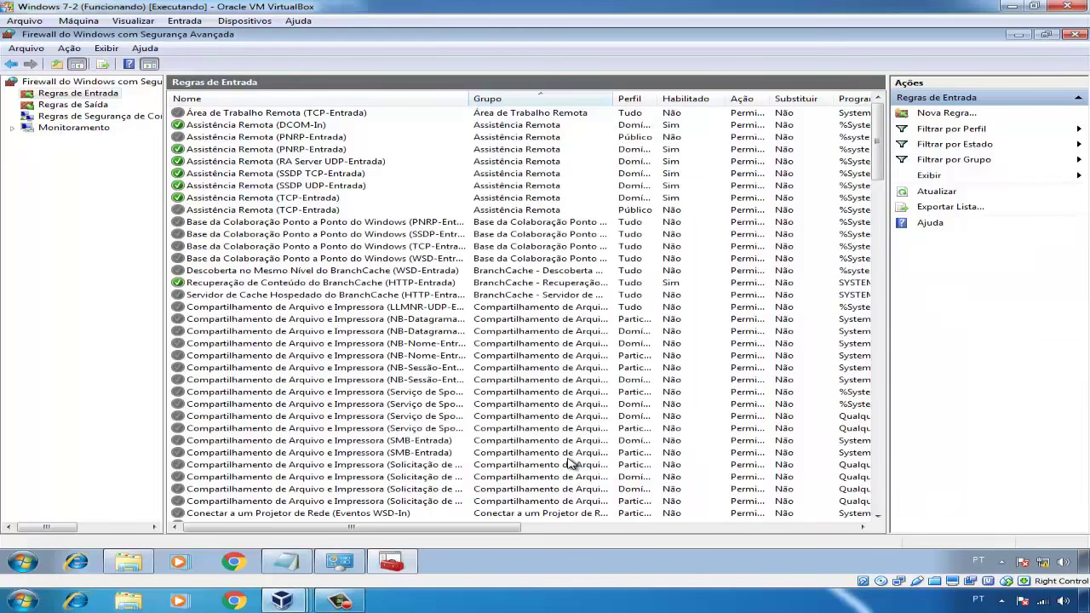
Enable the outbound firewall rule Cliente de Cache Hospedado do BranchCache (HTTP-Saída), widening the rule name column to read it
left_click(91, 105)
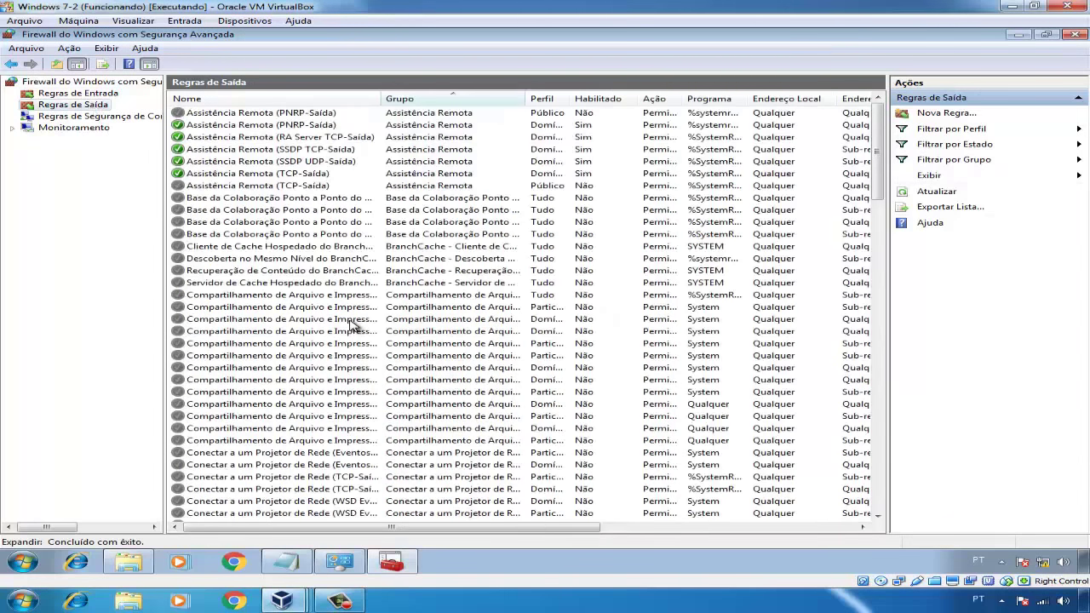
left_click_drag(380, 99, 489, 99)
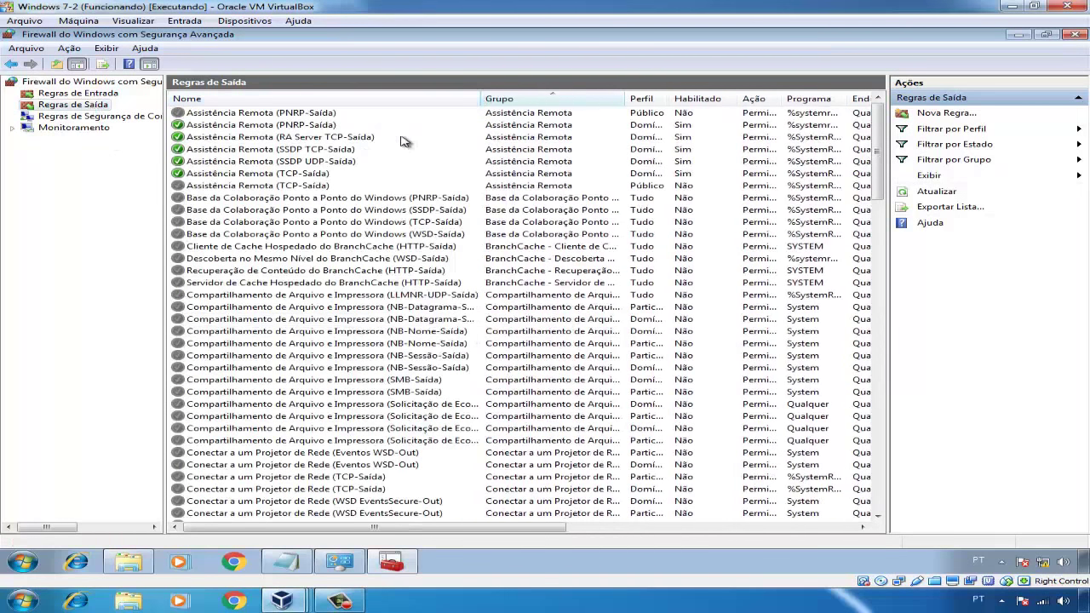
left_click(271, 246)
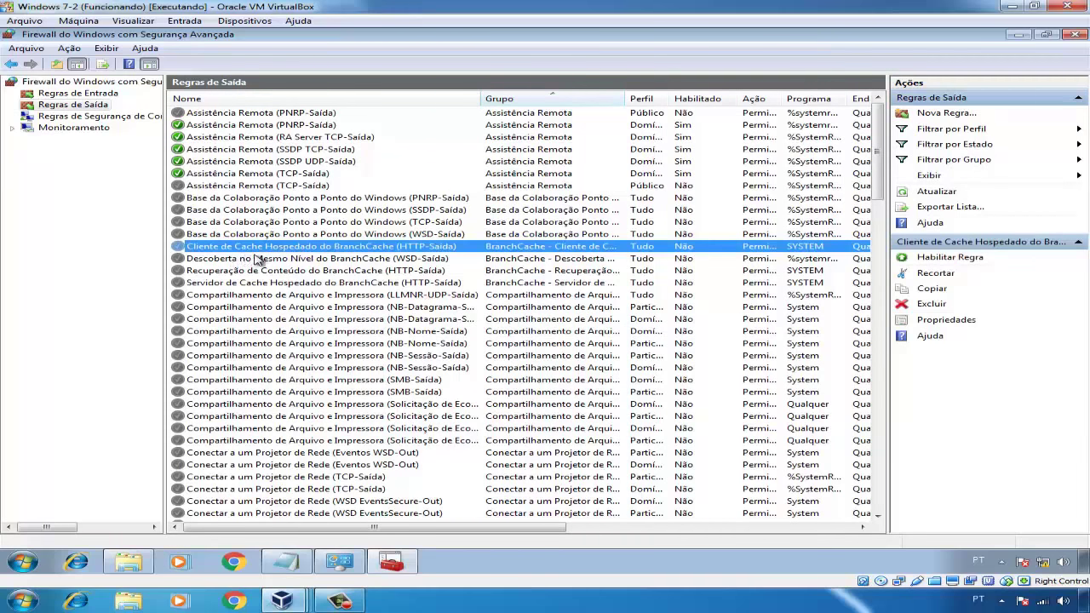
double_click(294, 252)
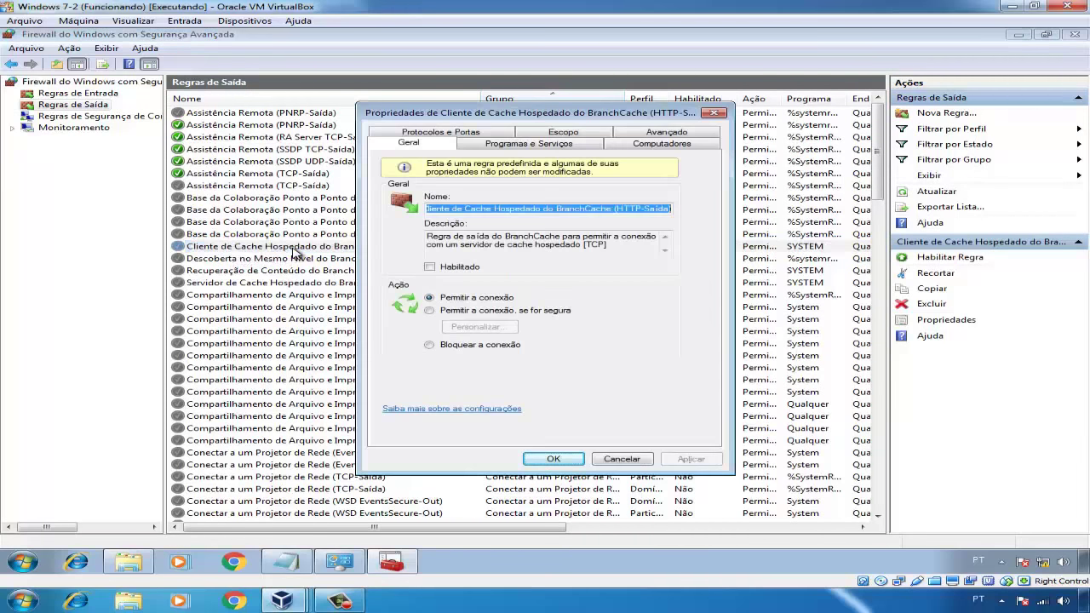
left_click(429, 267)
left_click(692, 460)
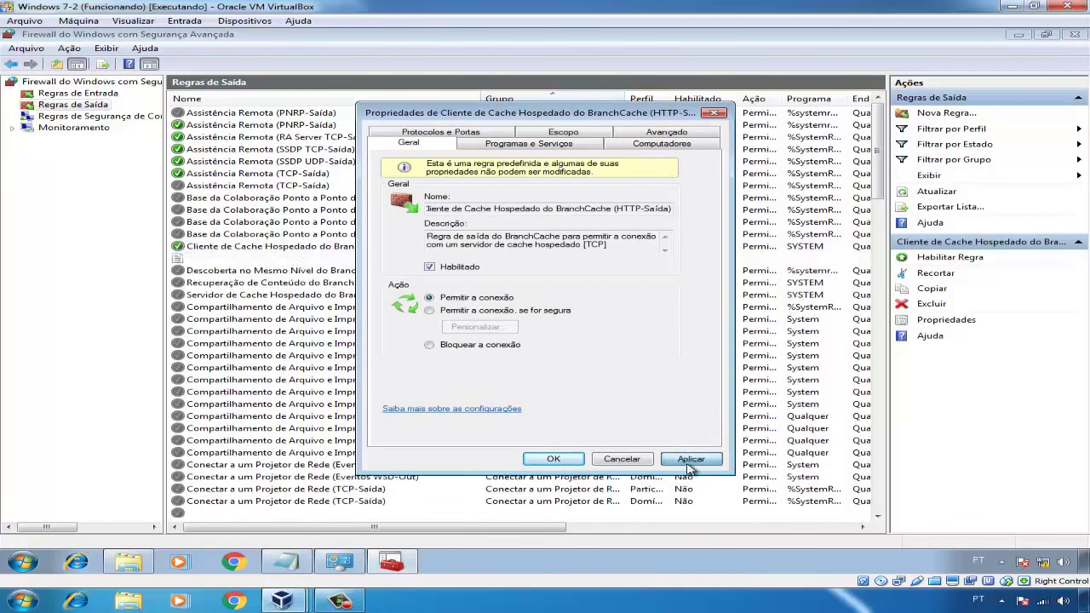
left_click(562, 459)
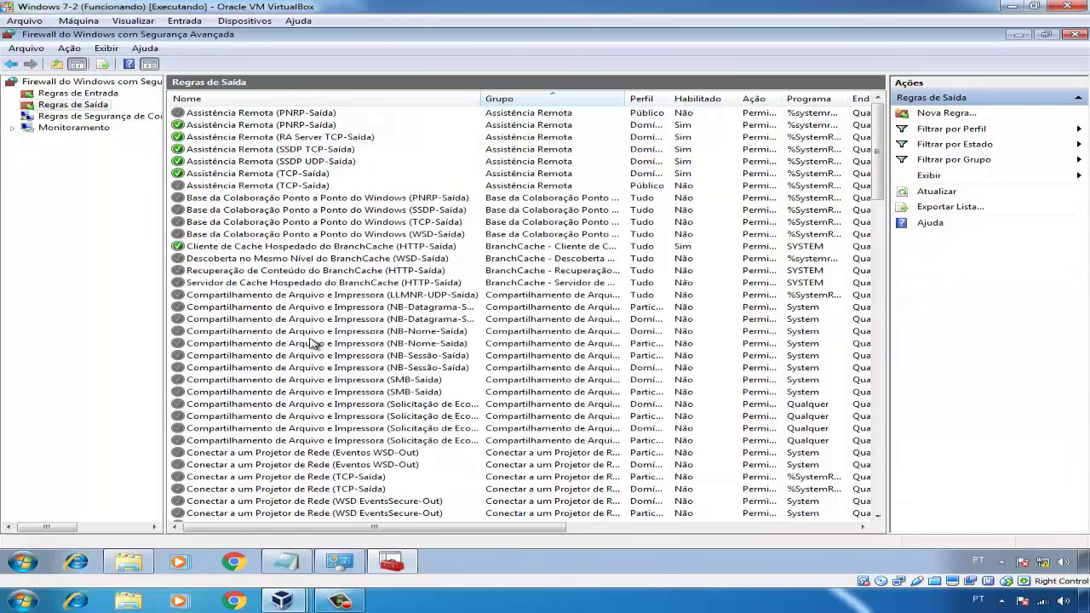
Enable the outbound rule Recuperação de Conteúdo do BranchCache (HTTP-Saída) and close the firewall windows
left_click(276, 273)
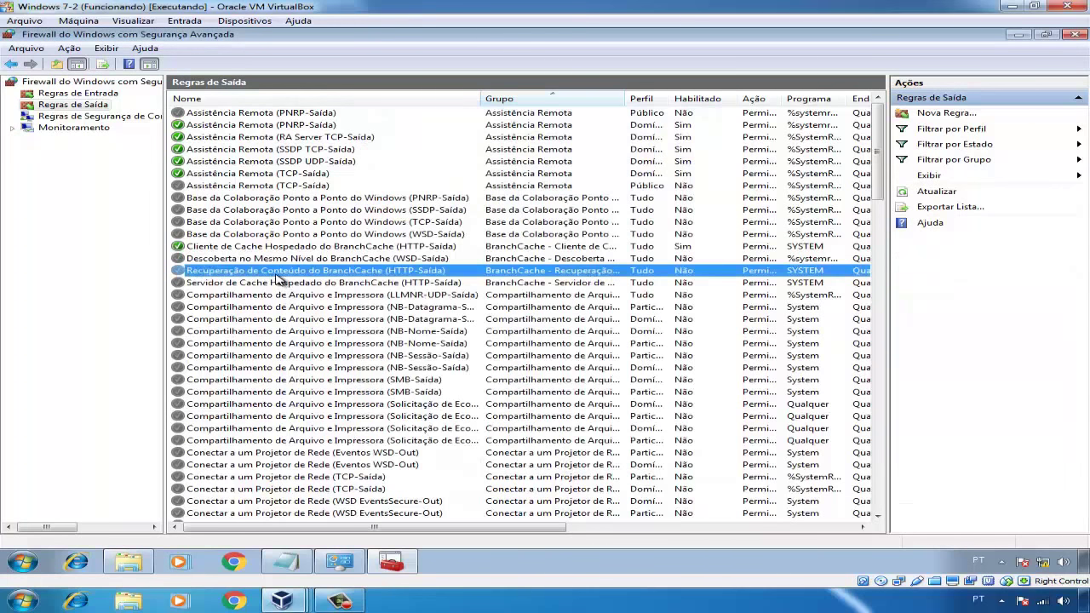
double_click(312, 274)
left_click(461, 269)
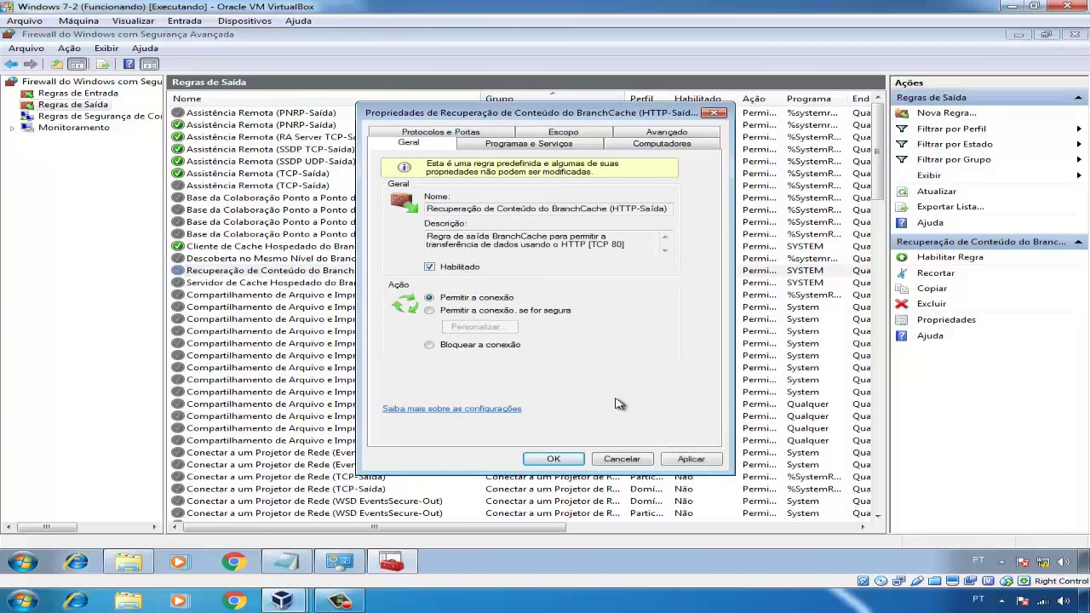
left_click(692, 460)
left_click(555, 459)
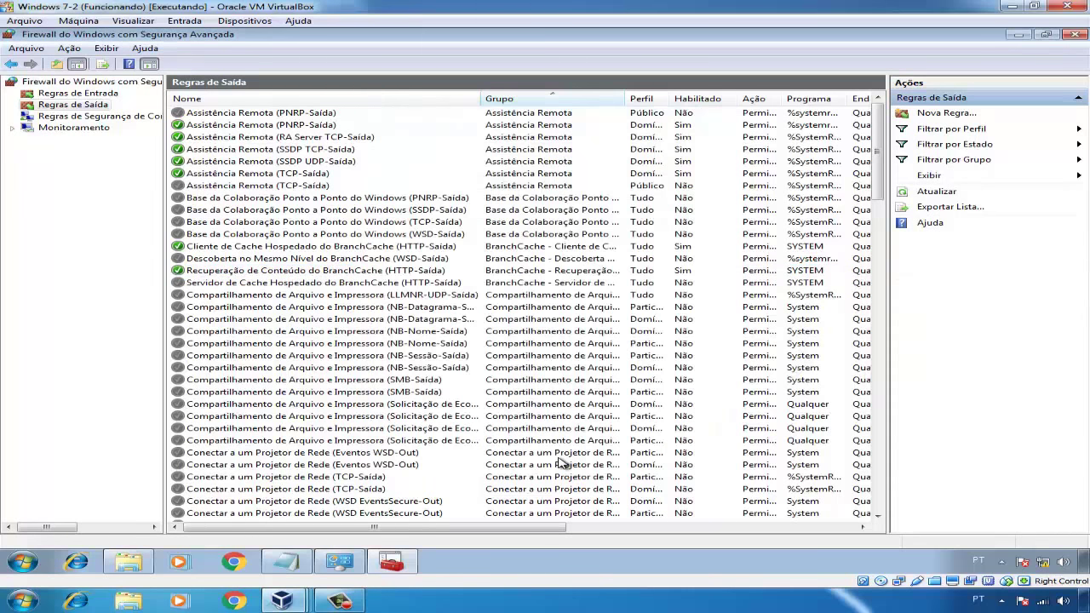
left_click(1075, 34)
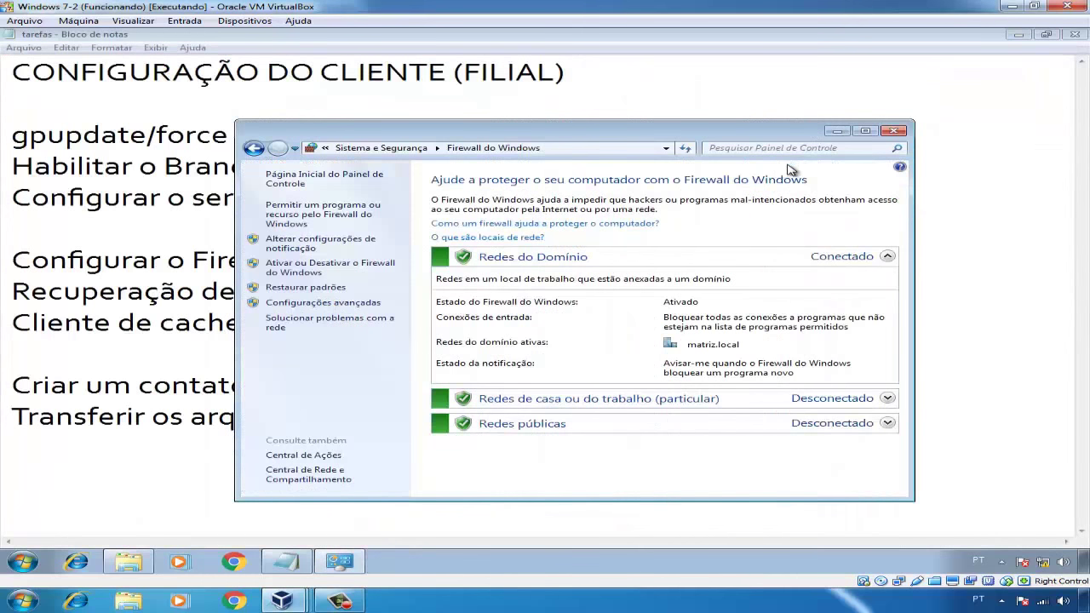
left_click(894, 133)
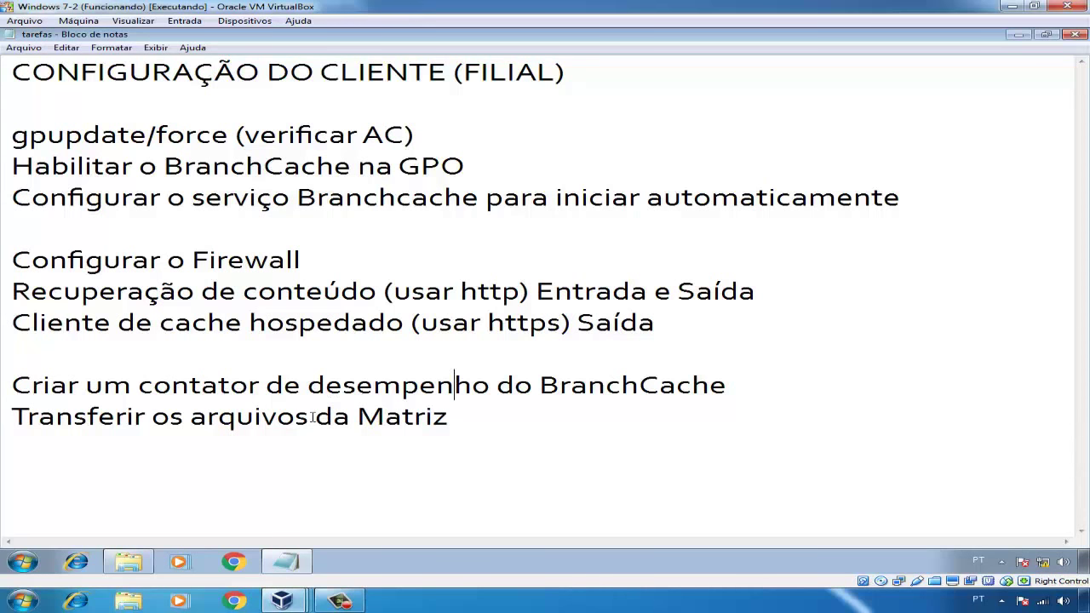
Open Monitor de Desempenho from Ferramentas Administrativas and show the Desempenho do Sistema graph
left_click(23, 562)
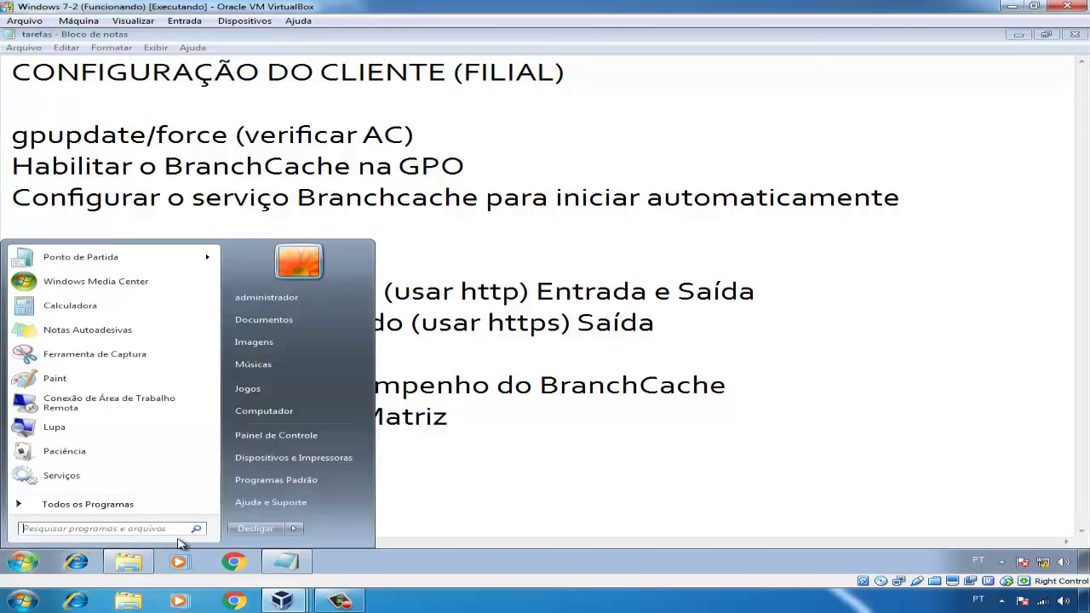
left_click(288, 436)
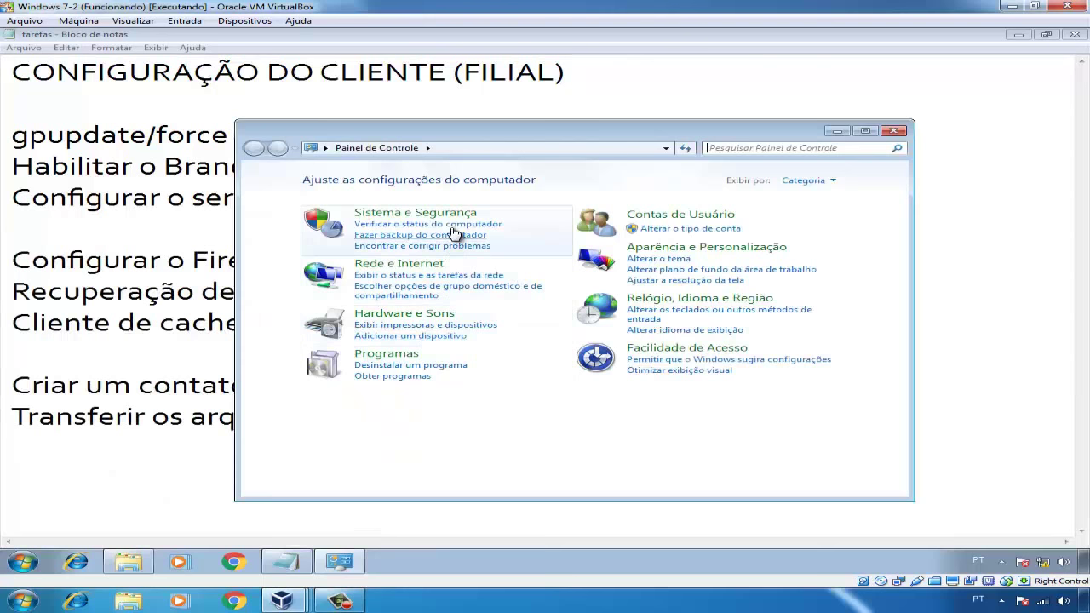
left_click(449, 220)
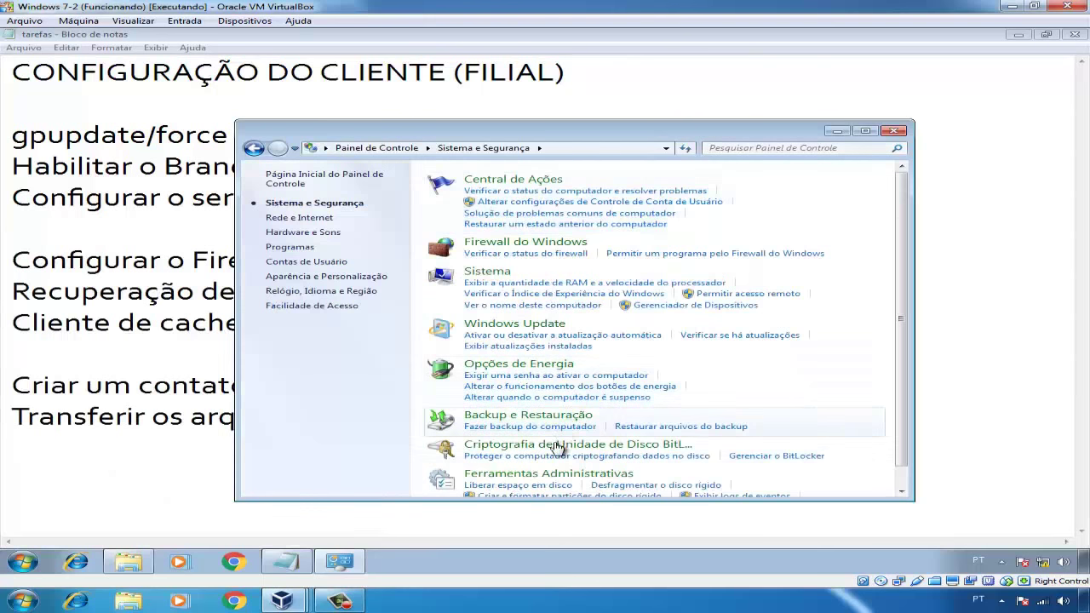
left_click(548, 474)
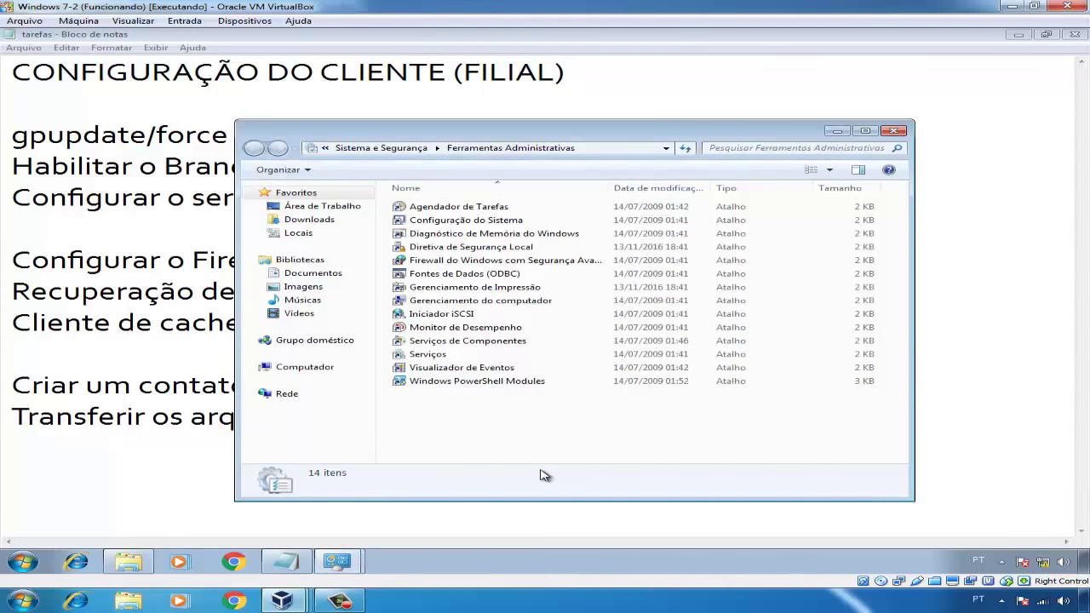
double_click(511, 328)
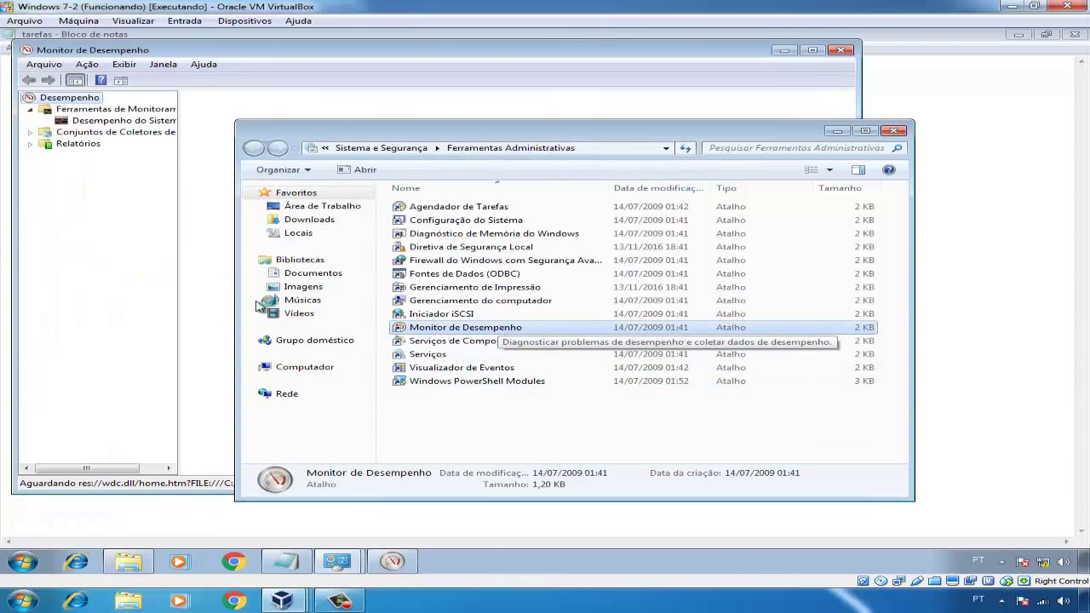
left_click(145, 273)
left_click(126, 121)
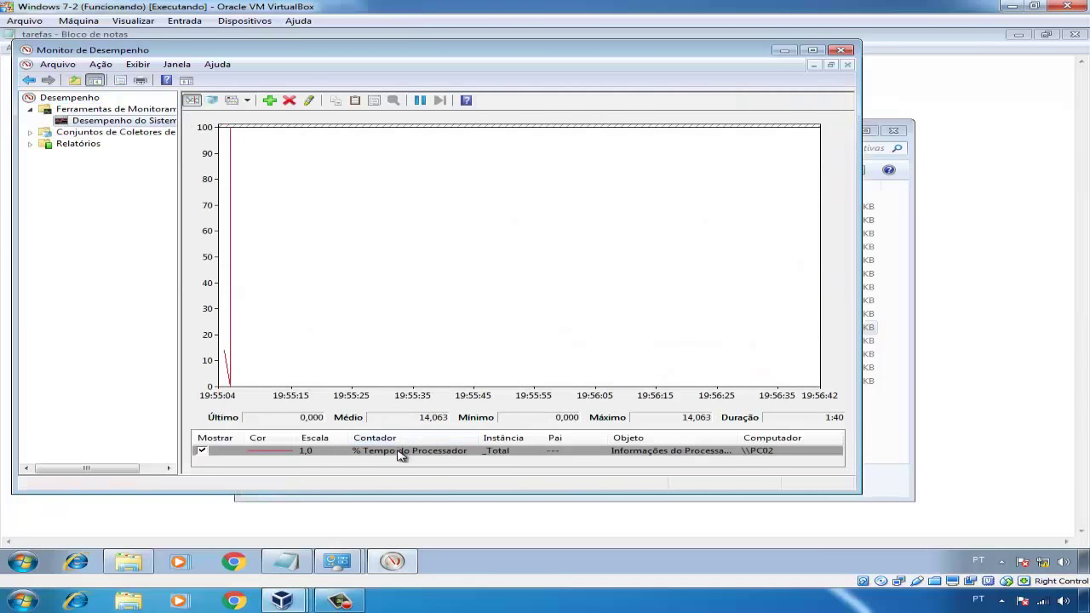
Remove all existing counters from the Desempenho do Sistema graph
right_click(397, 457)
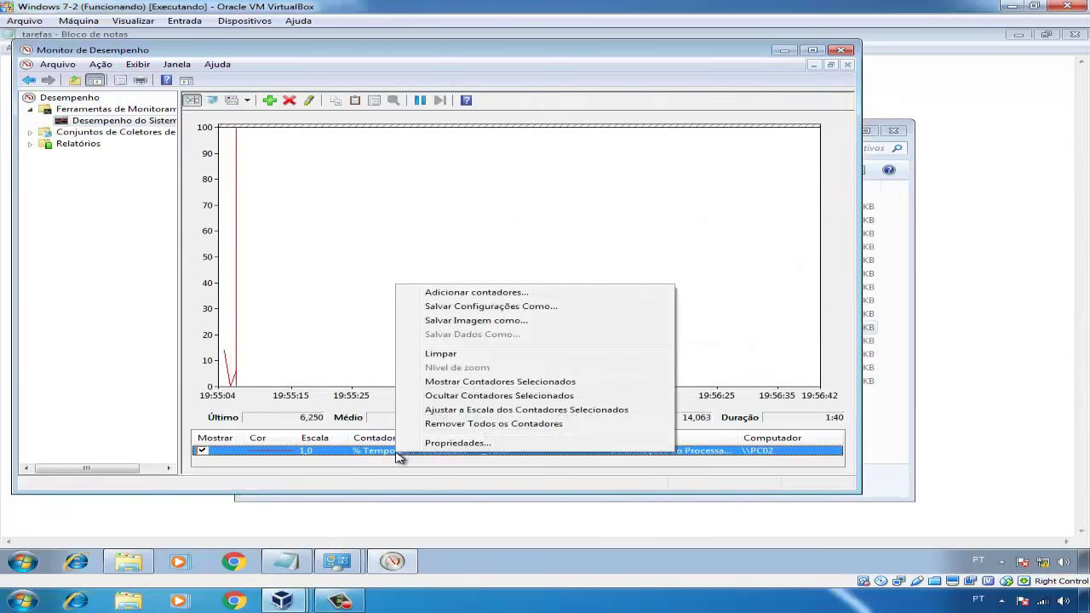
left_click(473, 424)
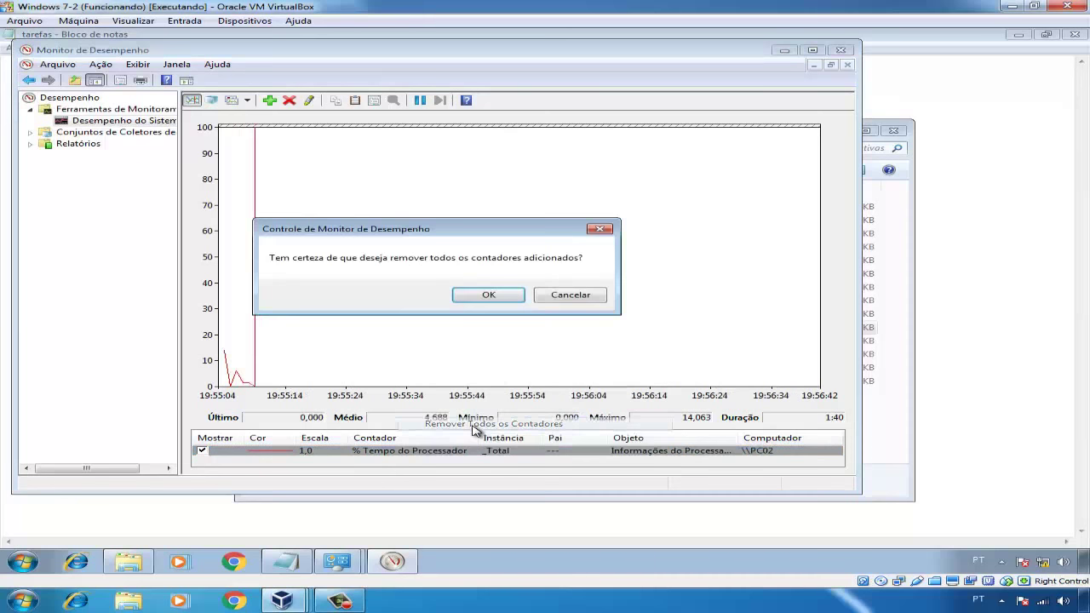
left_click(509, 298)
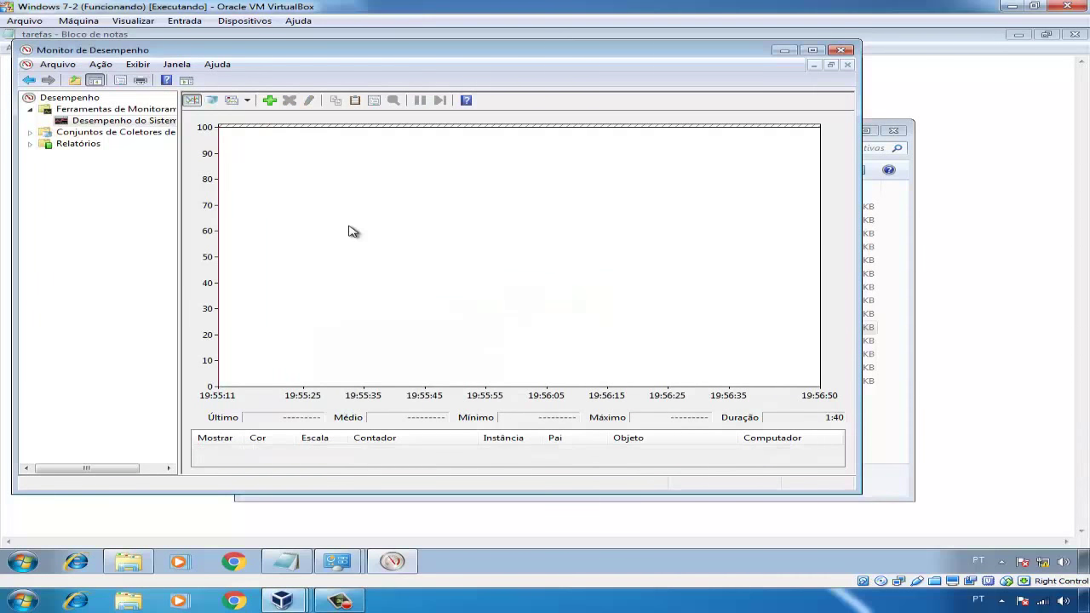
Add all BranchCache counters from the local computer and display them in the Relatar view
left_click(269, 102)
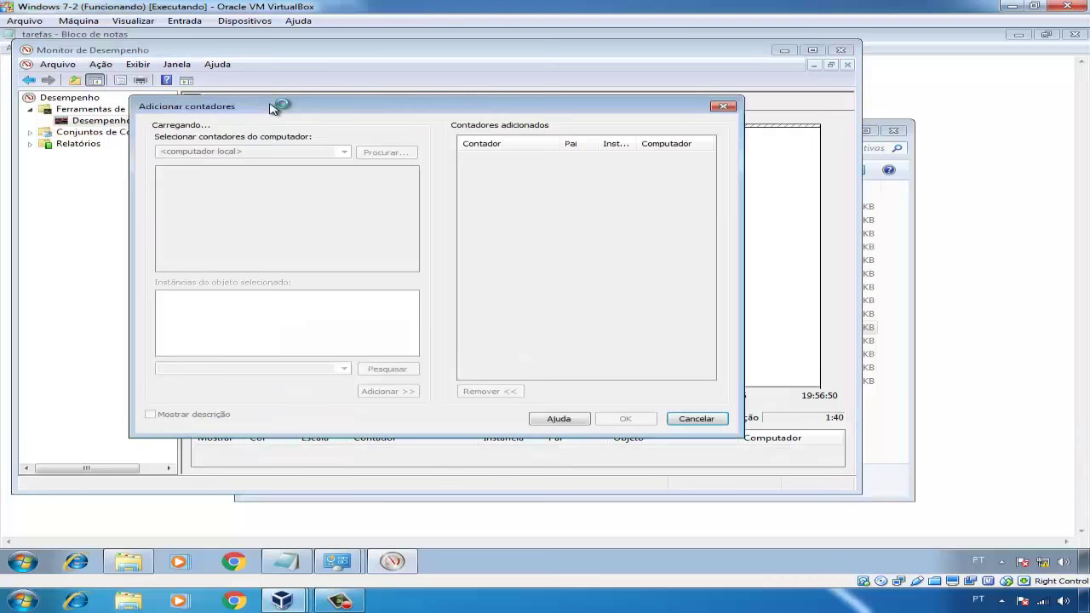
left_click_drag(414, 227, 414, 194)
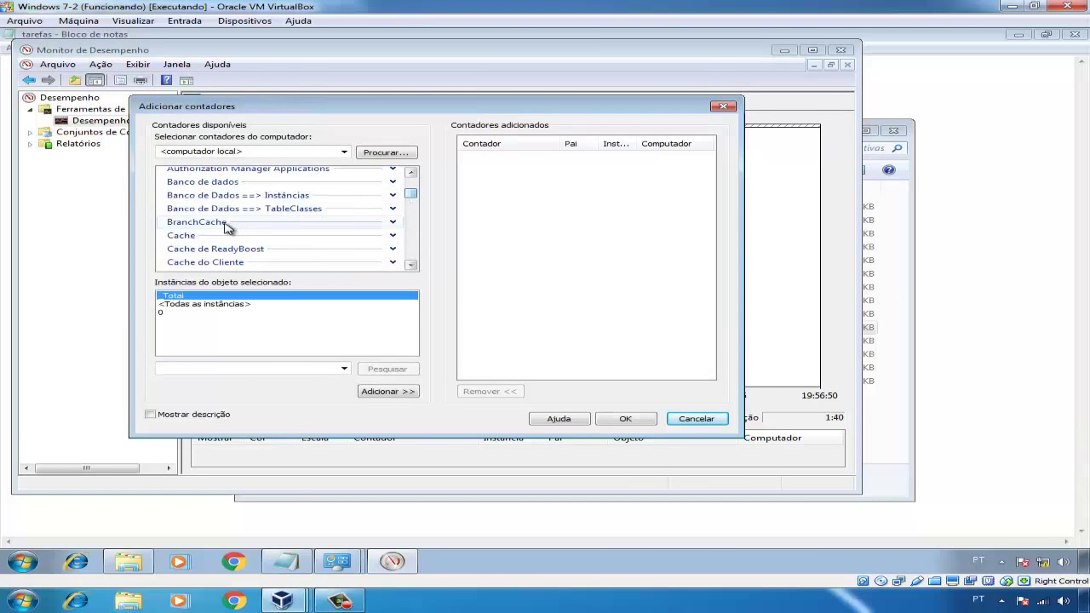
left_click(221, 223)
left_click(394, 391)
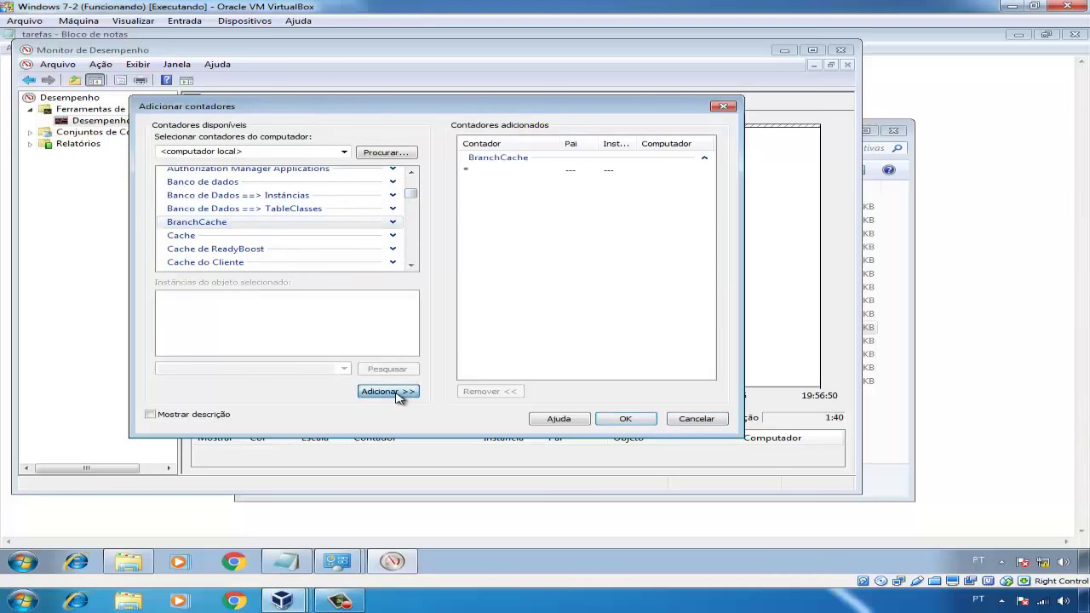
left_click(625, 419)
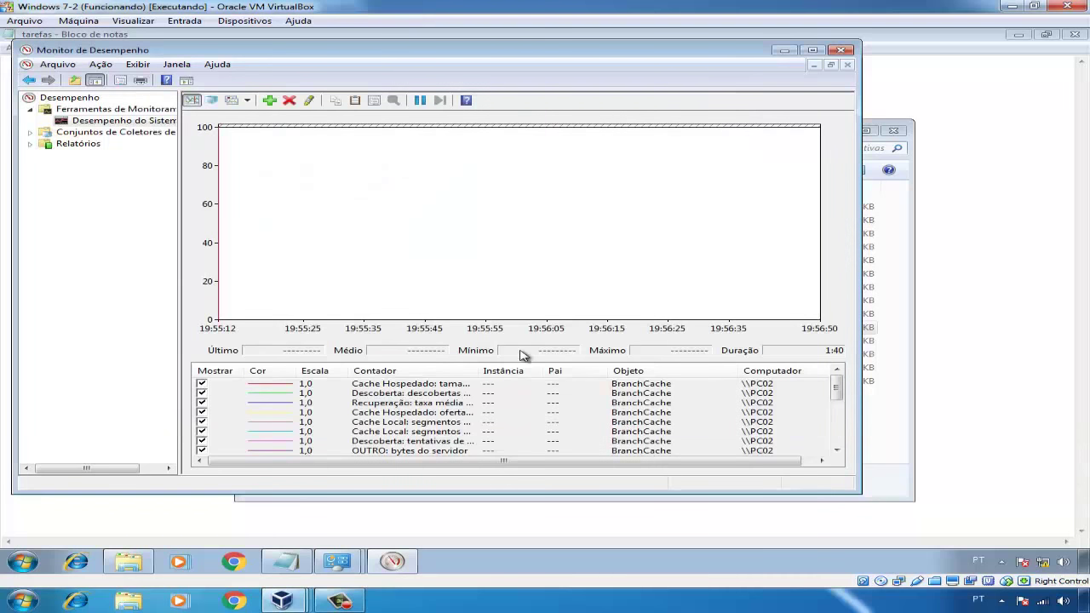
left_click(247, 100)
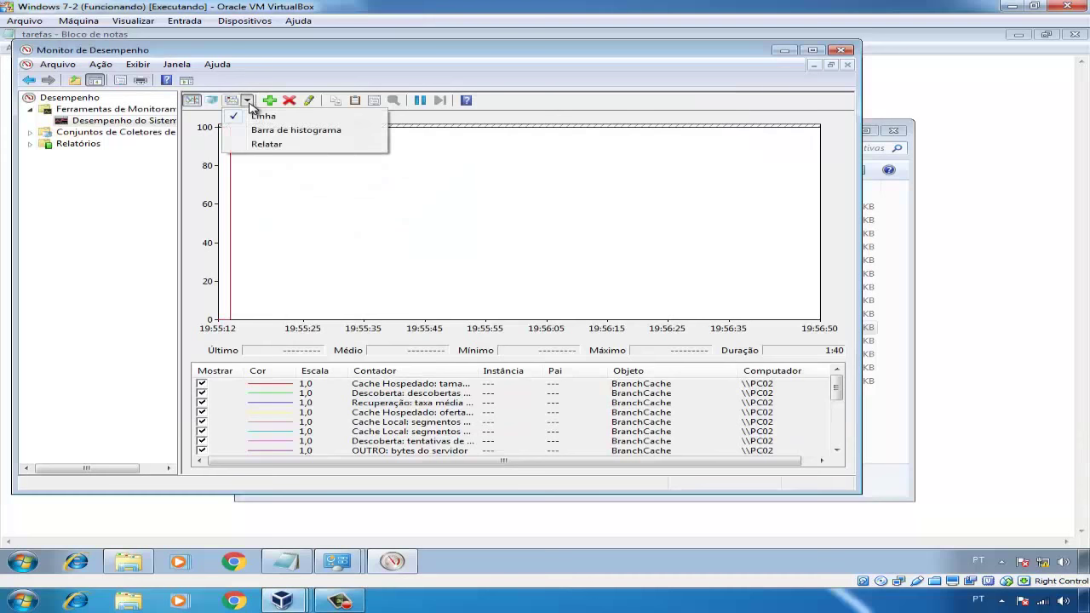
left_click(264, 143)
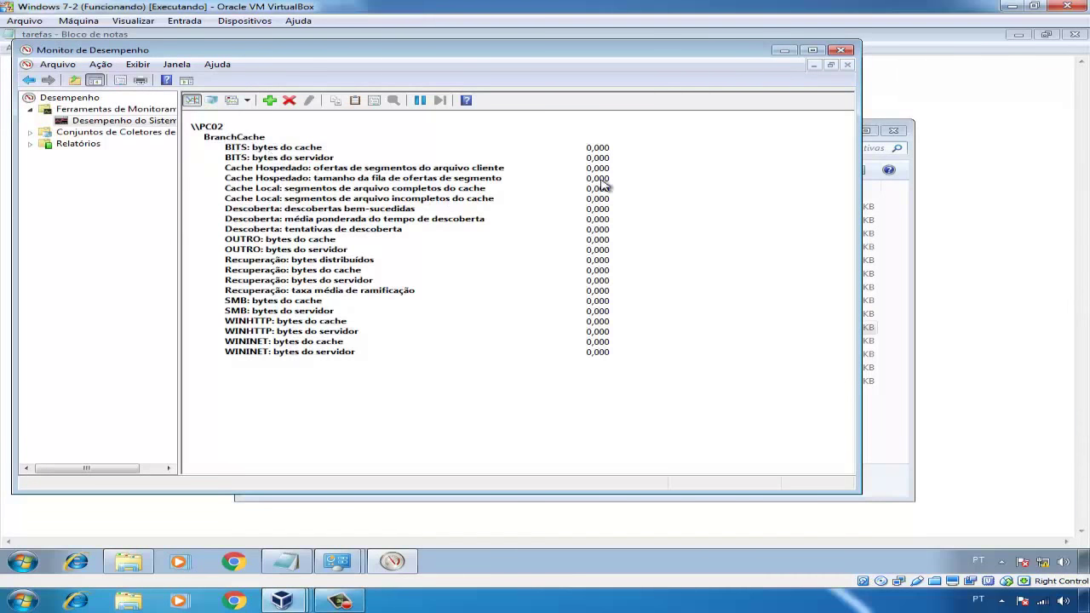
Clear the desktop by closing the Control Panel window and minimizing Monitor de Desempenho, the tarefas note and the Disco Local (C:) window
left_click(785, 50)
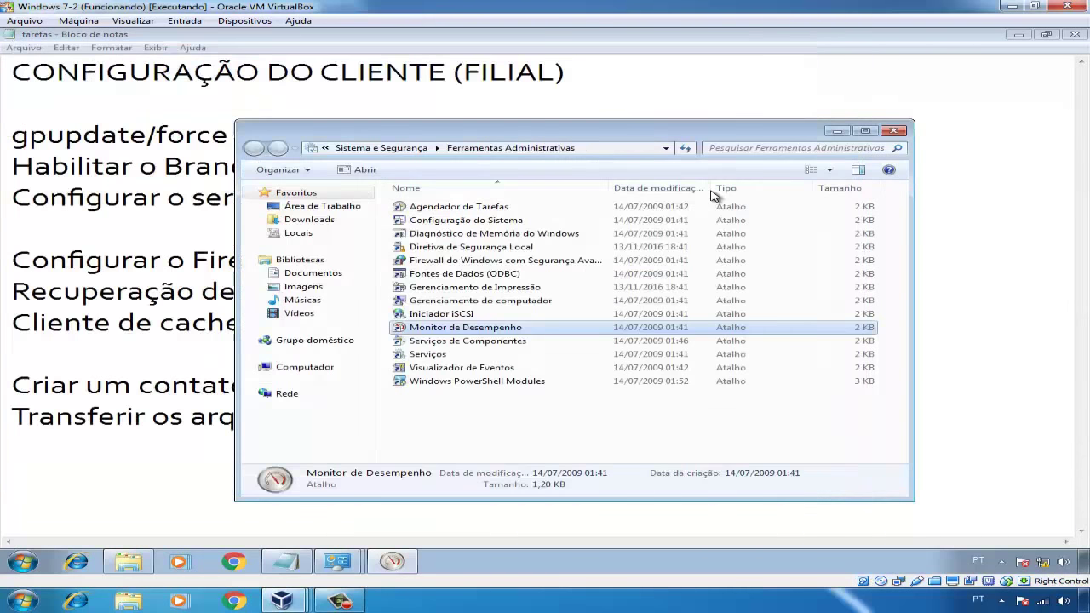
key("BackSpace")
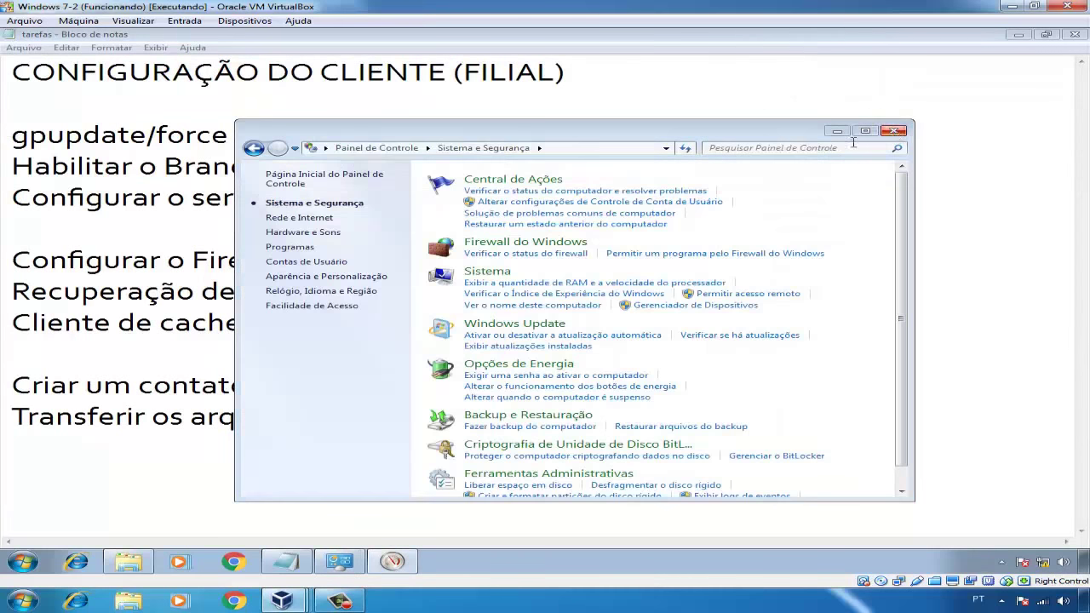
left_click(893, 130)
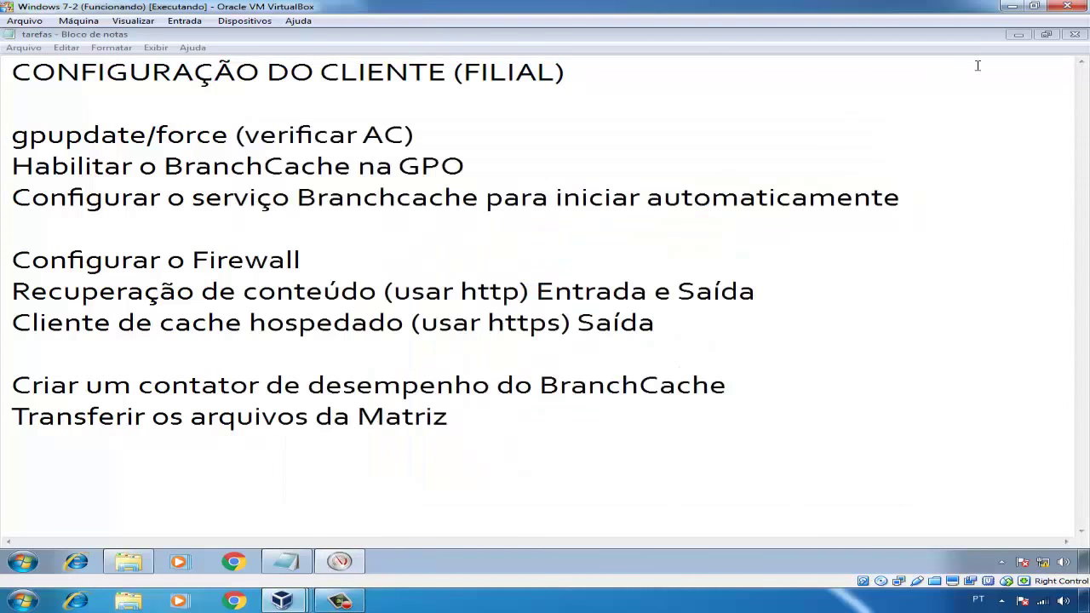
left_click(1018, 34)
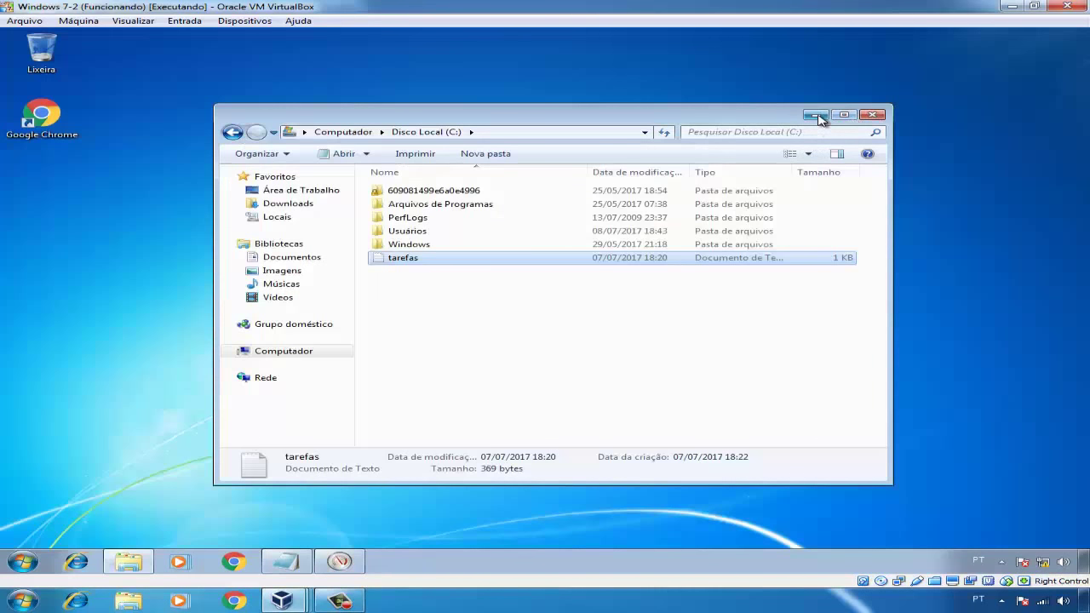
left_click(815, 115)
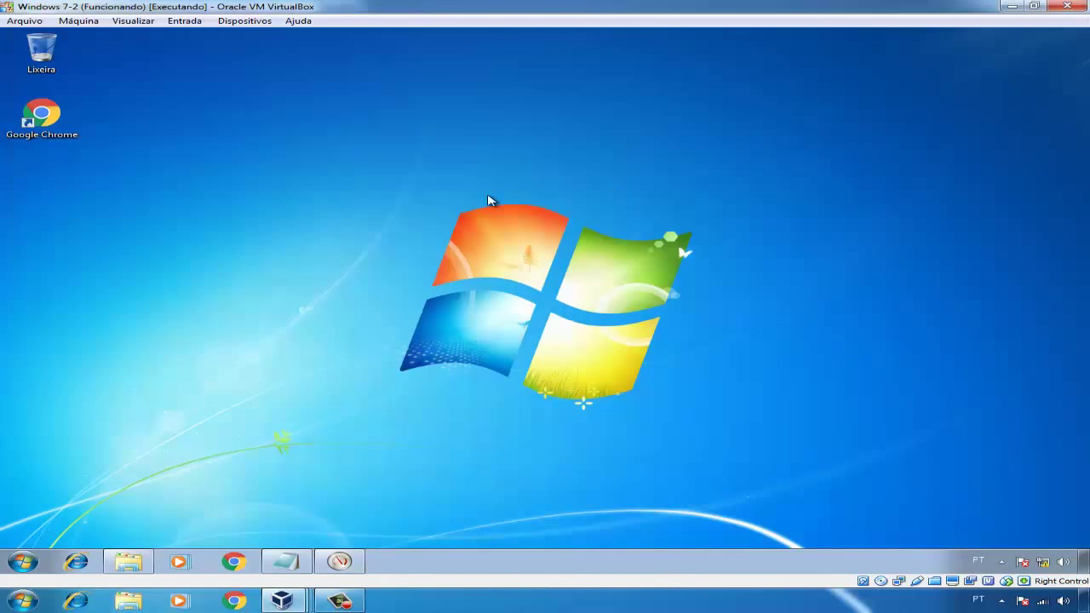
Open the Arquivos share on \\servidor01 in a new Explorer window and copy all of its files to the clipboard
key("super+e")
left_click(498, 164)
type("\\\\")
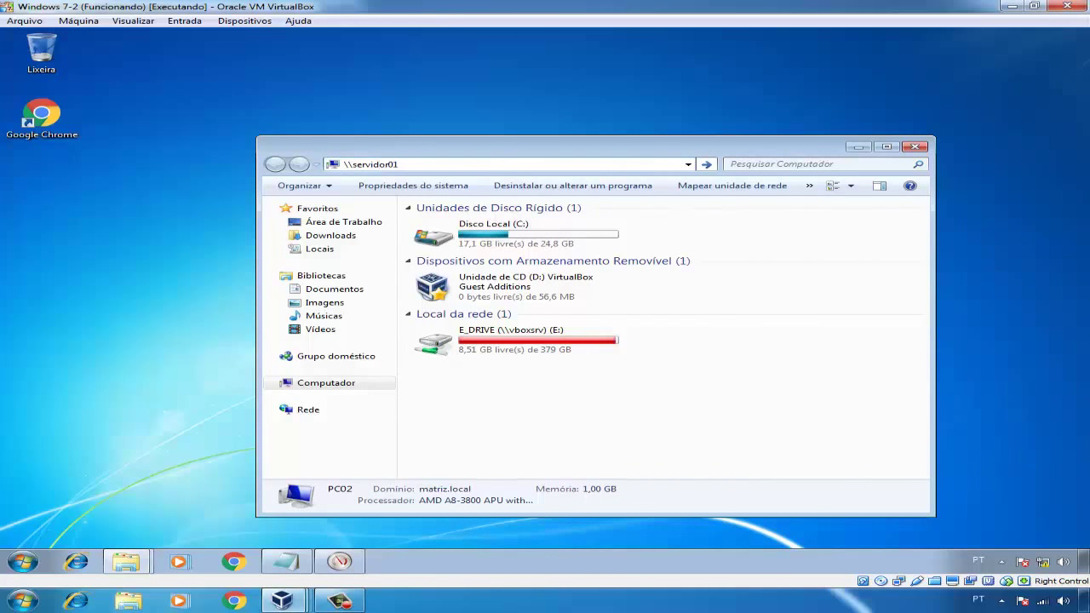
type("servidor01")
key("Return")
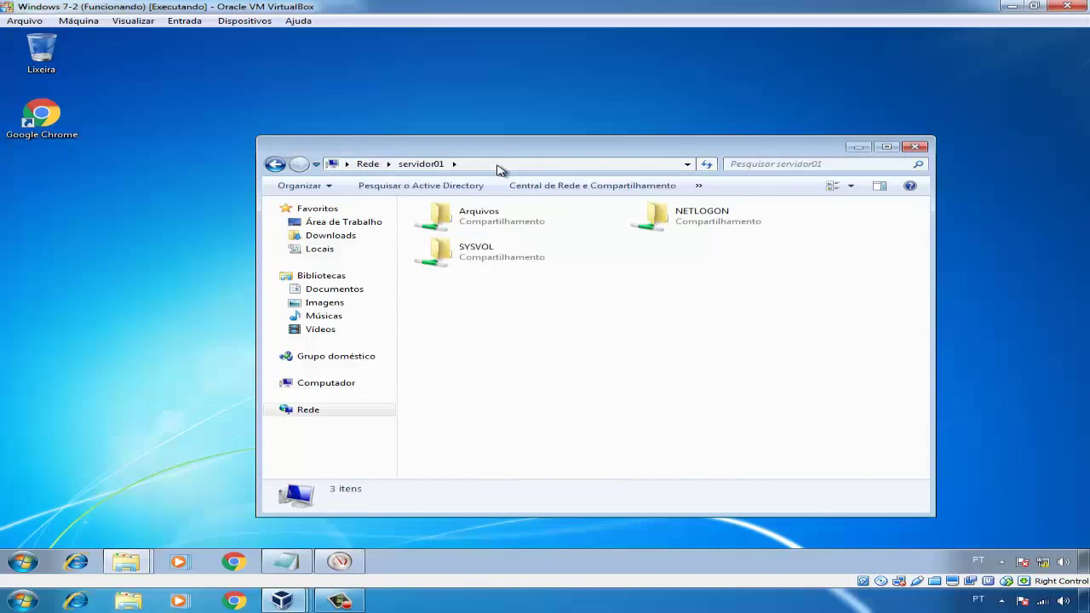
double_click(479, 223)
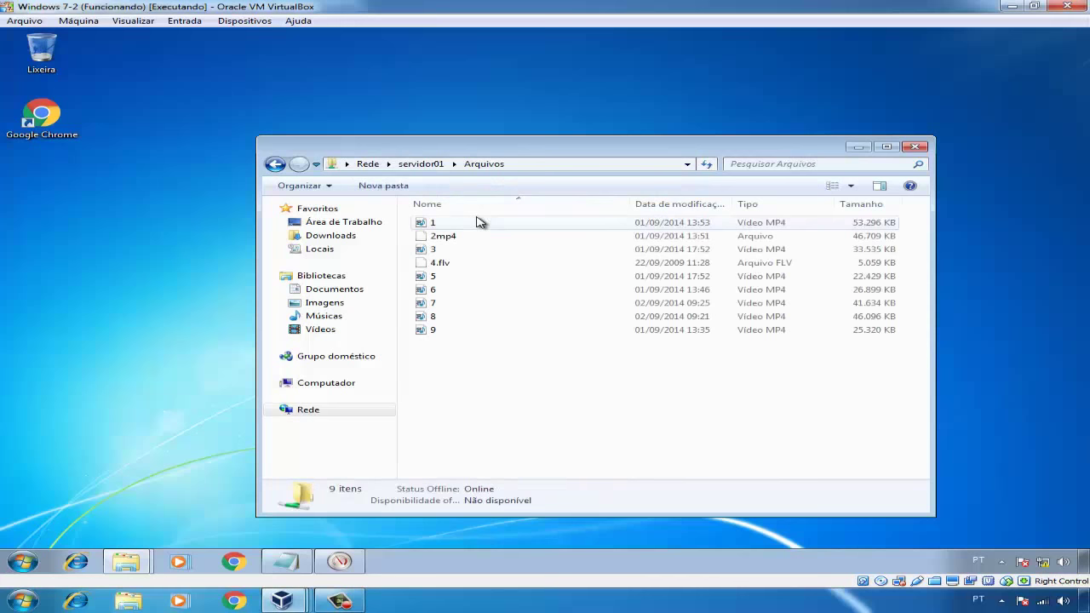
key("ctrl+a")
left_click(494, 391)
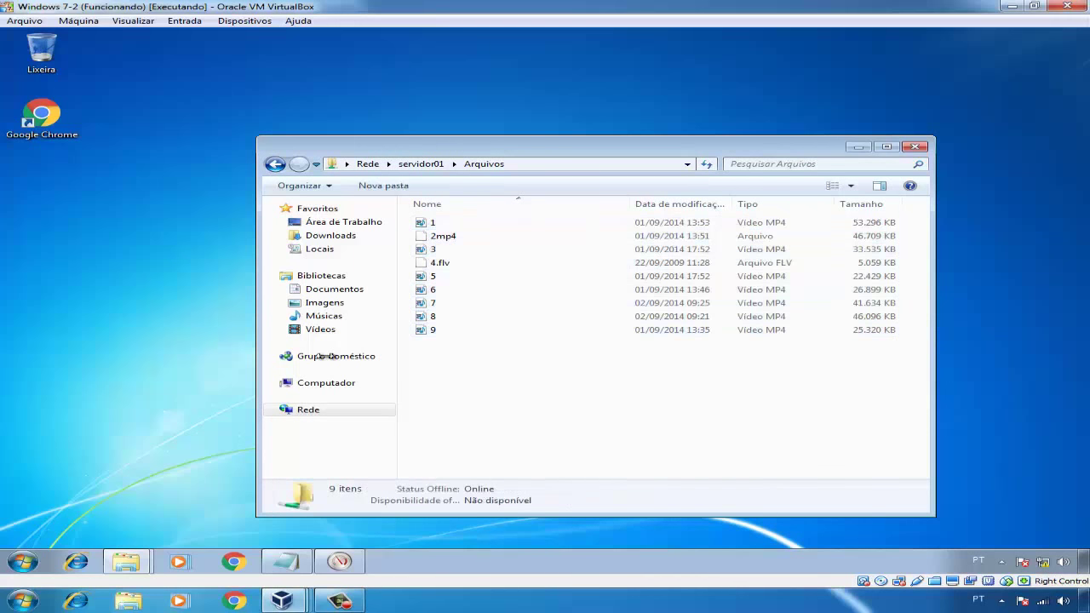
Create a new folder on the desktop with its default name and open it
right_click(76, 238)
mouse_move(149, 327)
left_click(307, 324)
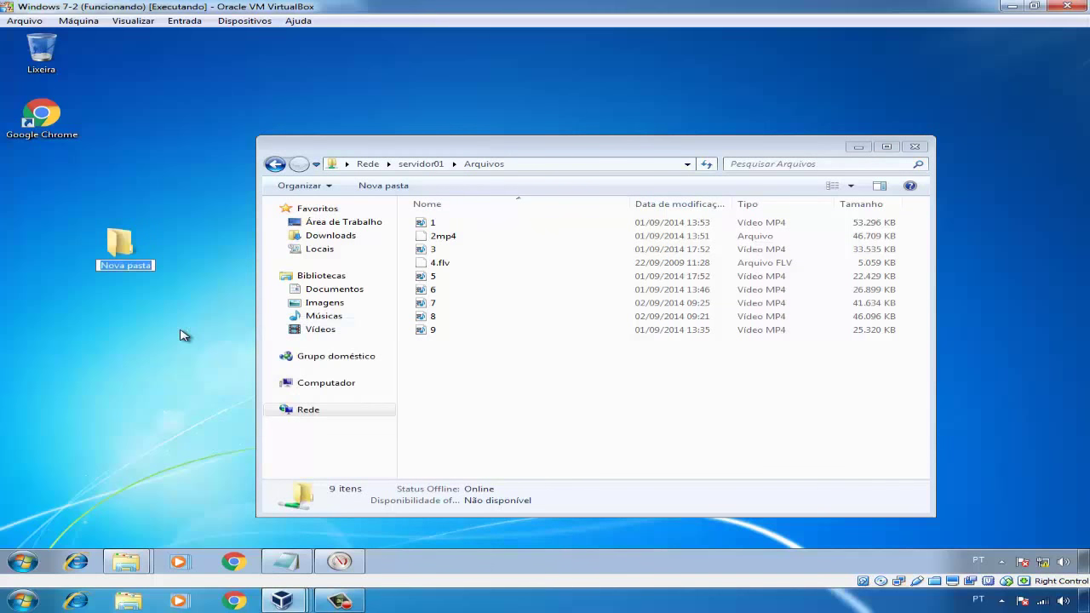
key("Return")
key("Return")
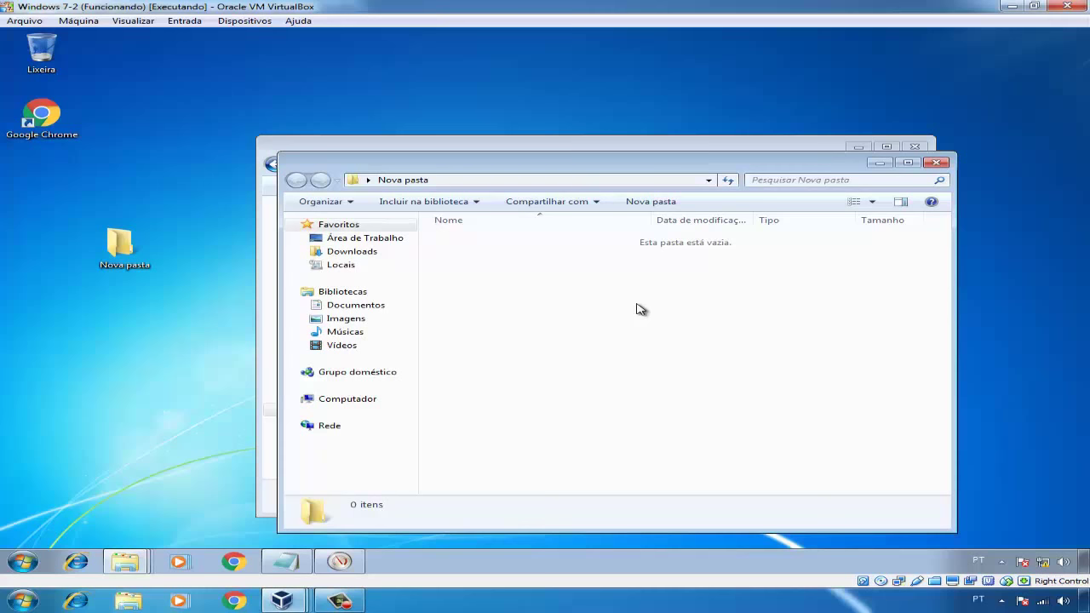
Paste the copied Arquivos files into the new folder and bring up the BranchCache counter report during the transfer
key("ctrl+v")
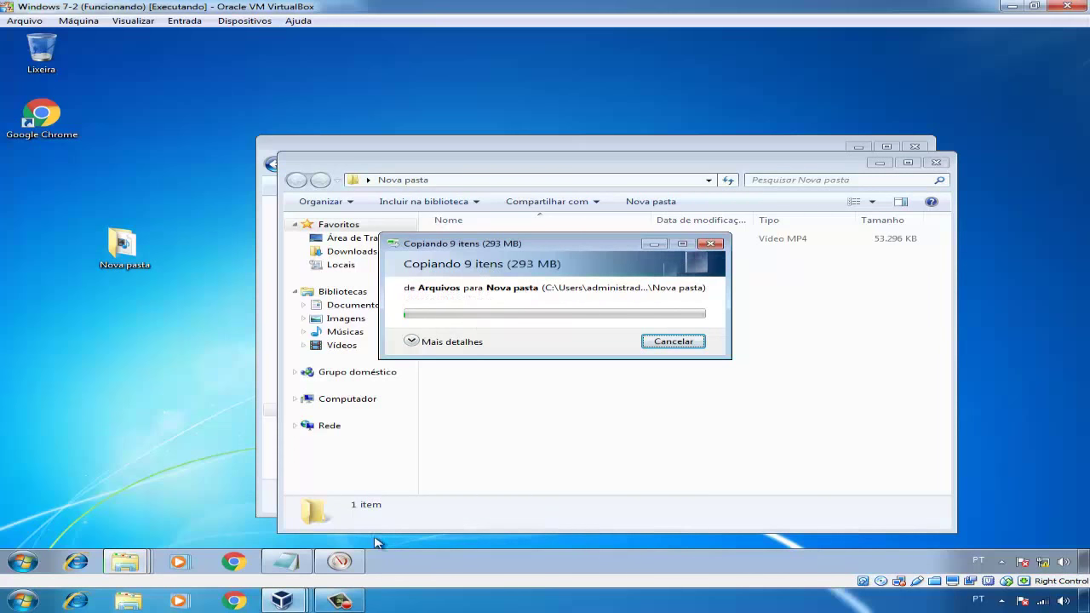
left_click(342, 562)
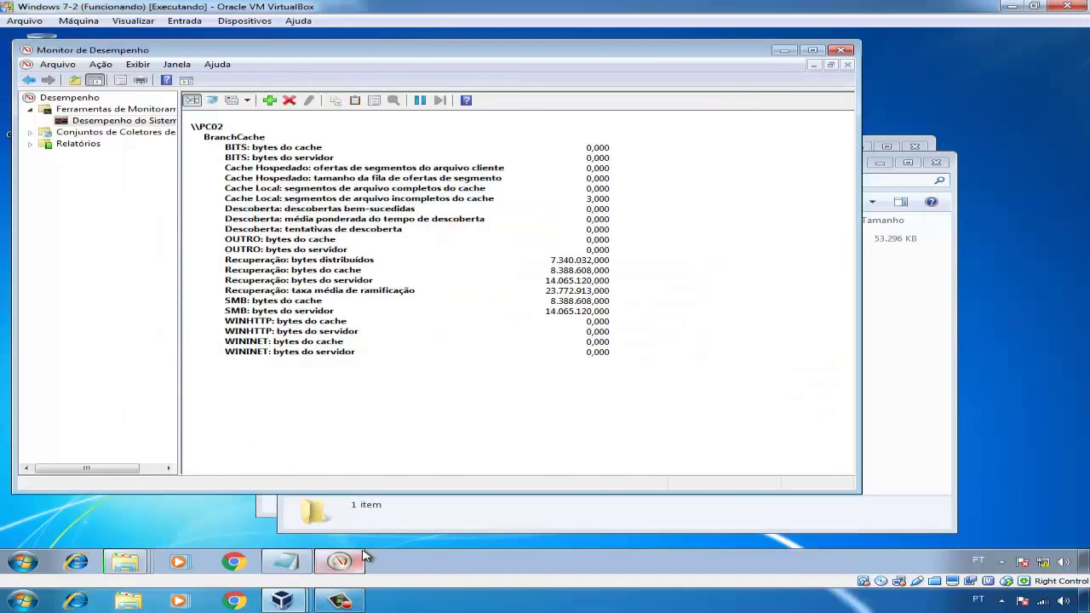